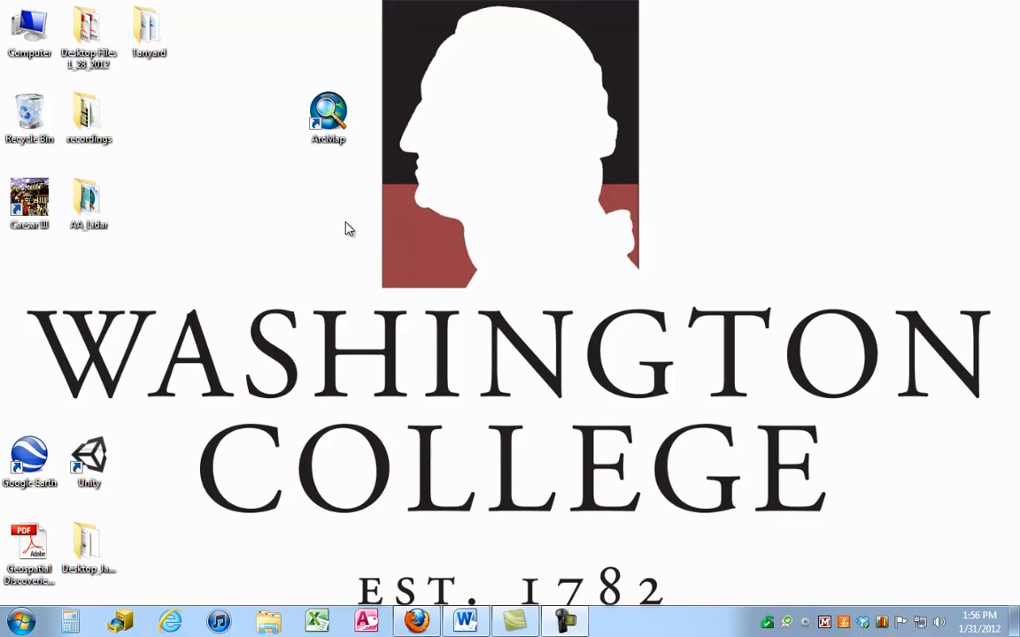
# Start ArcMap and open the existing map Layout.mxd from C:\GT_101\Map_Layouts\Chestertown_MD\Map_Layouts.
pyautogui.click(329, 109)
pyautogui.doubleClick(330, 109)
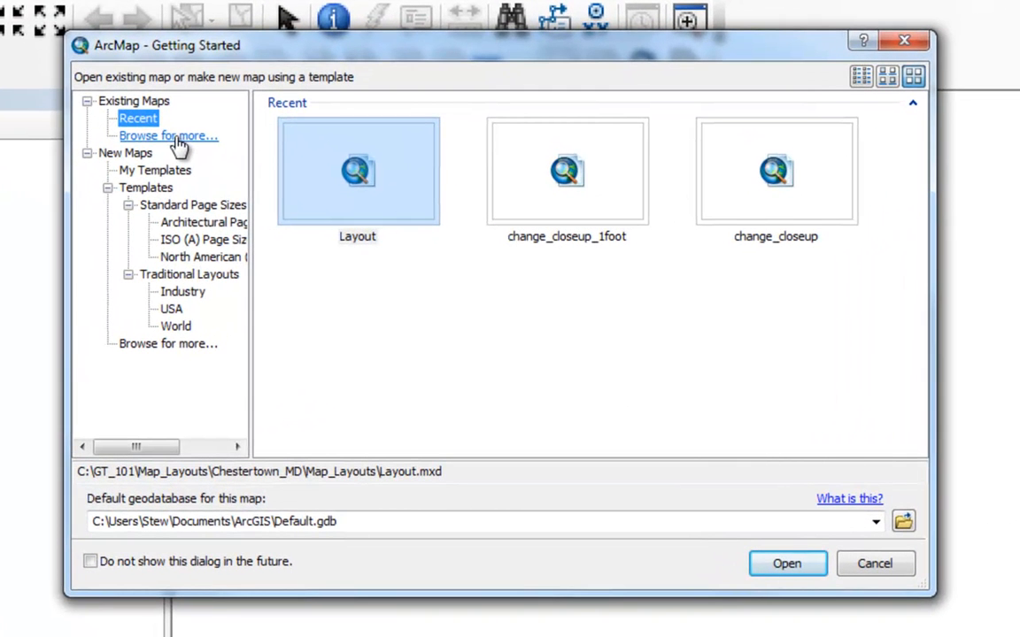
pyautogui.click(178, 144)
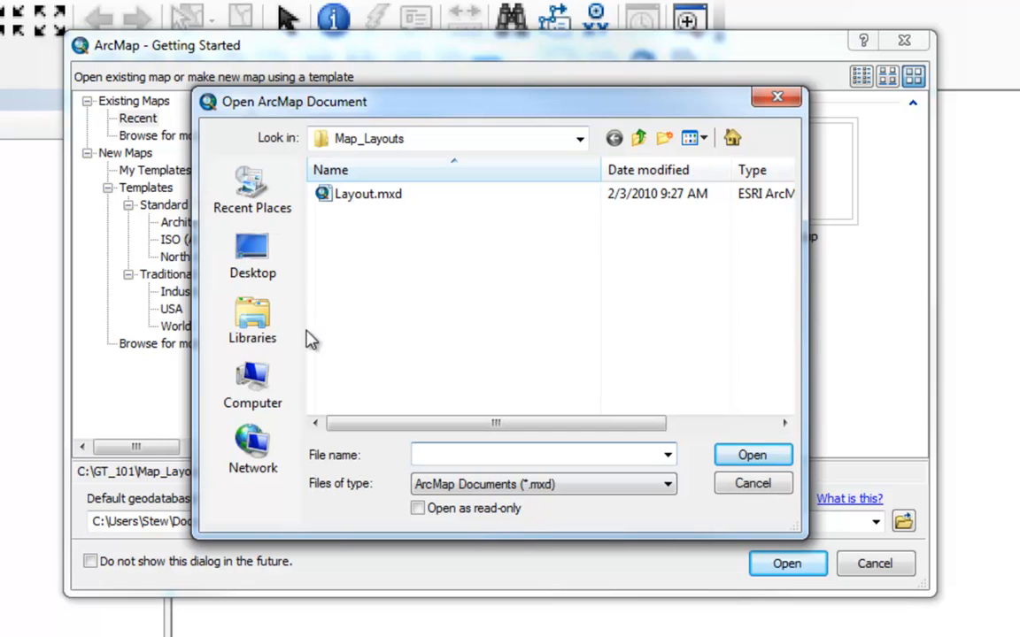
pyautogui.click(255, 378)
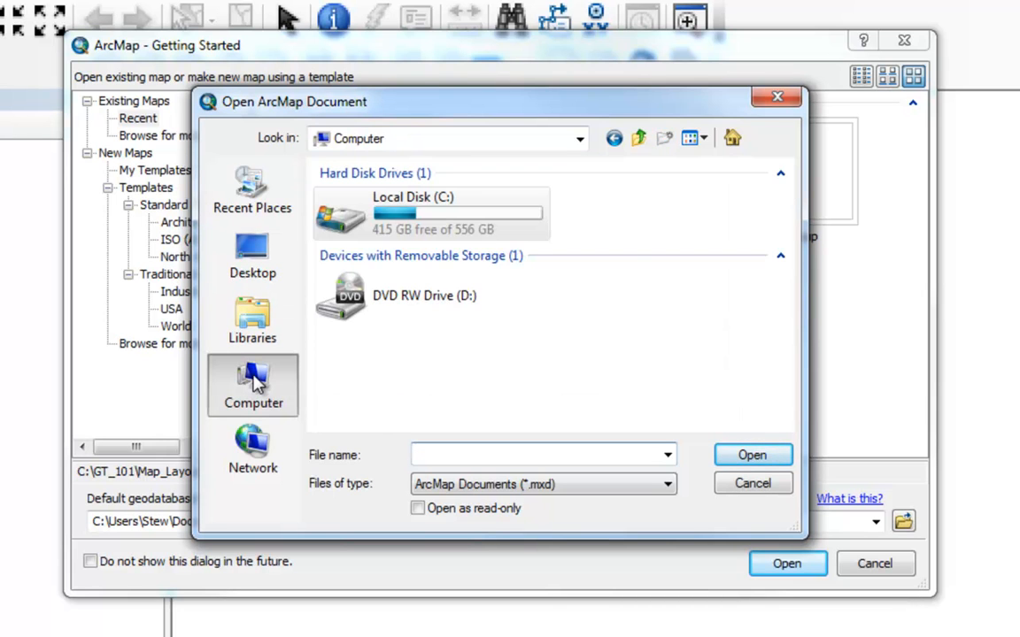
pyautogui.doubleClick(447, 222)
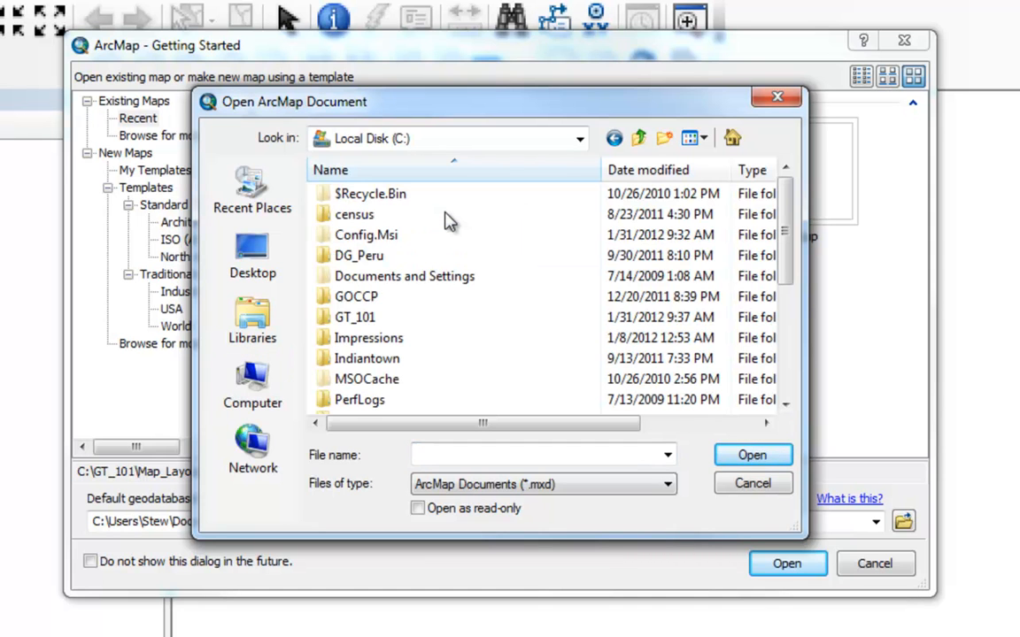
pyautogui.doubleClick(342, 320)
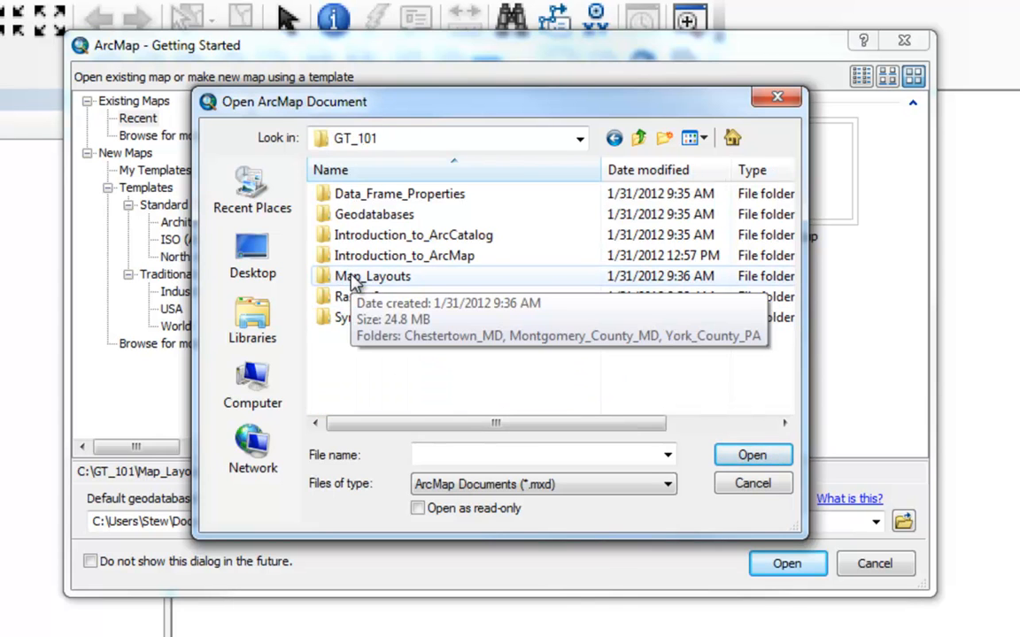
pyautogui.doubleClick(354, 279)
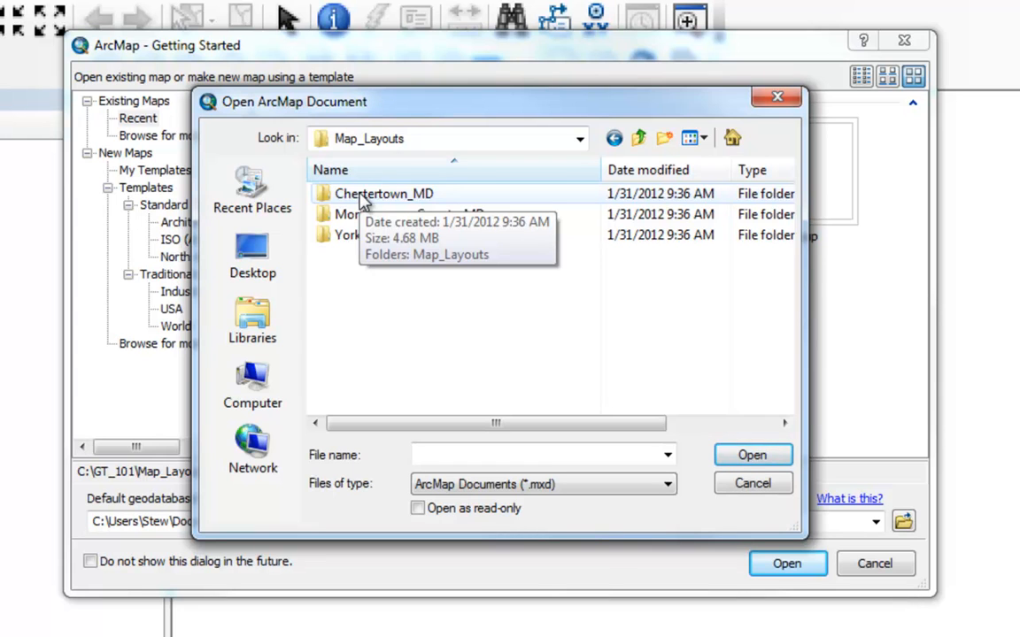
pyautogui.doubleClick(363, 196)
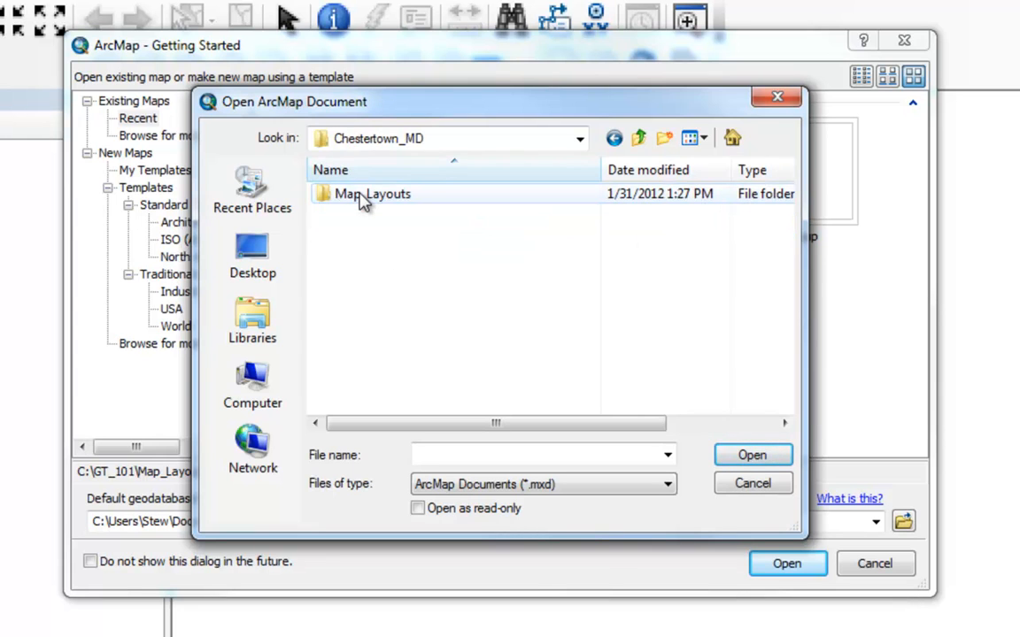
pyautogui.doubleClick(363, 196)
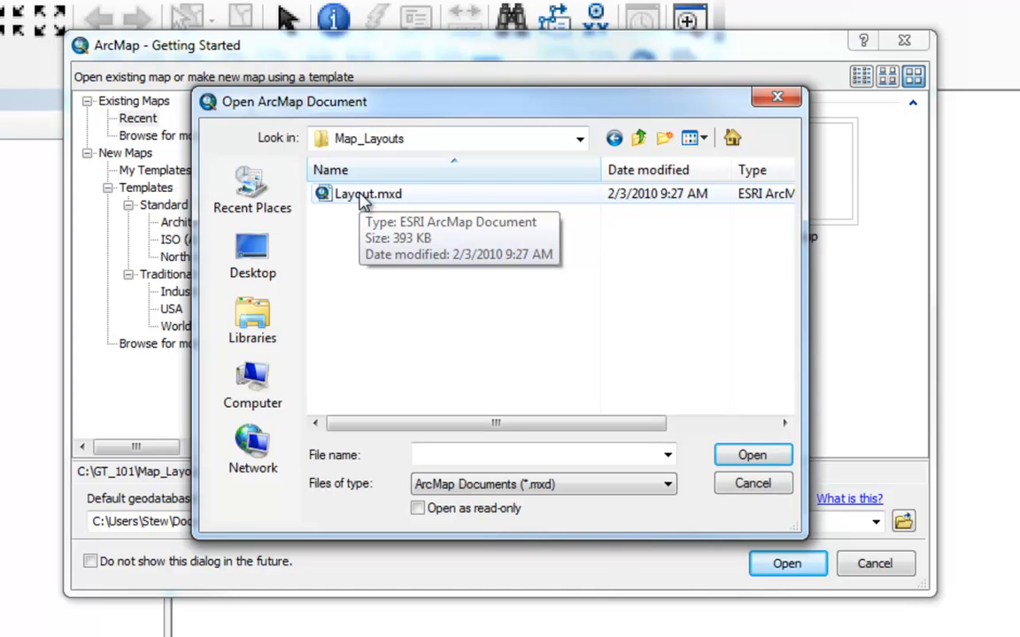
pyautogui.doubleClick(363, 196)
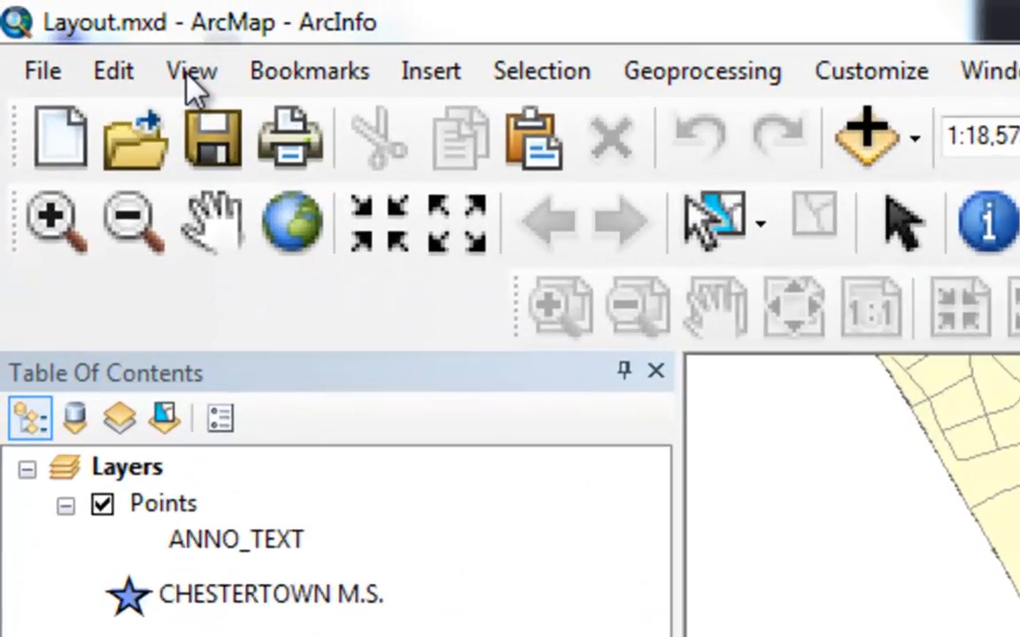
# Switch the map display to Layout View.
pyautogui.click(74, 28)
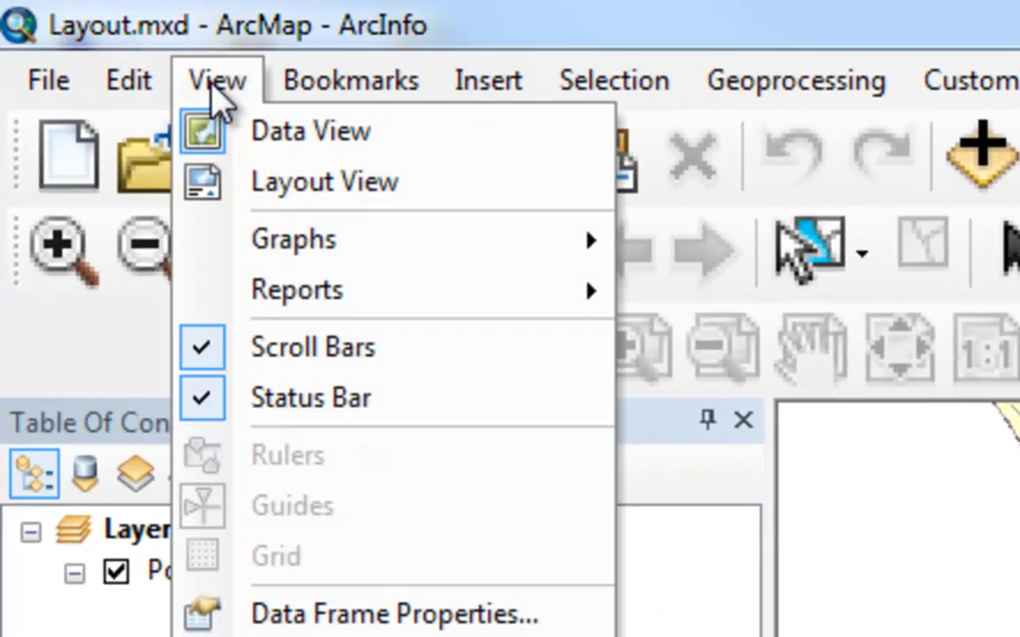
pyautogui.click(232, 181)
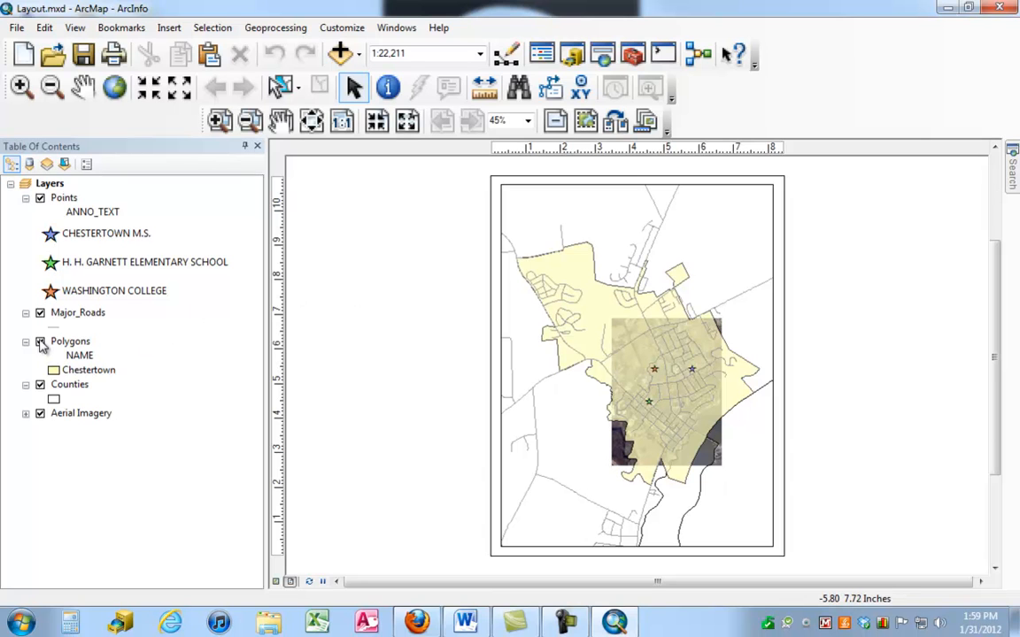
# Turn off the Polygons and Counties layers and zoom the map in on the aerial imagery around the three points.
pyautogui.click(40, 342)
pyautogui.click(40, 385)
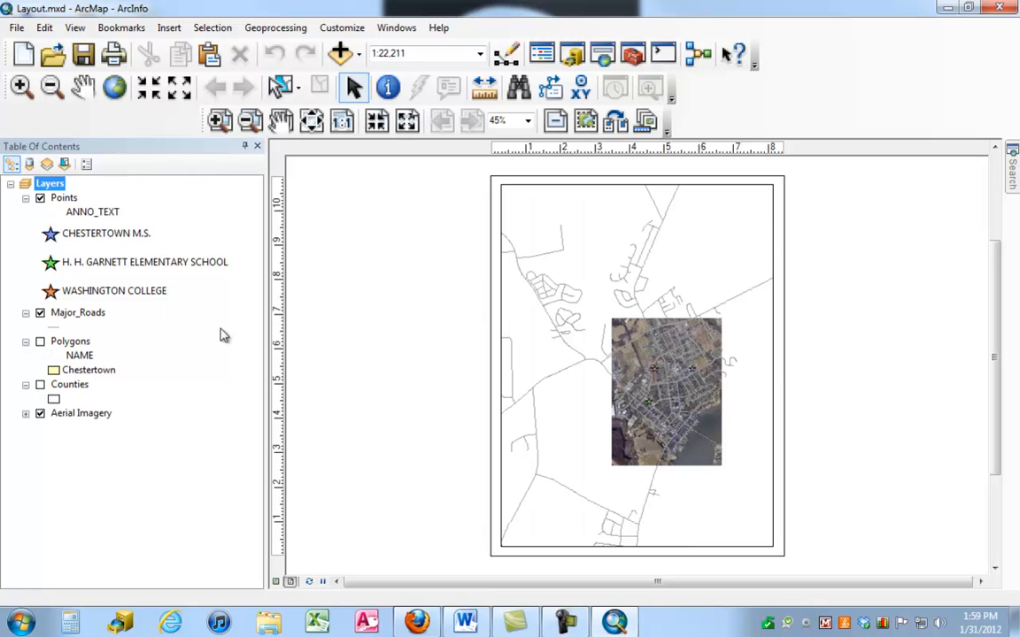
pyautogui.click(21, 88)
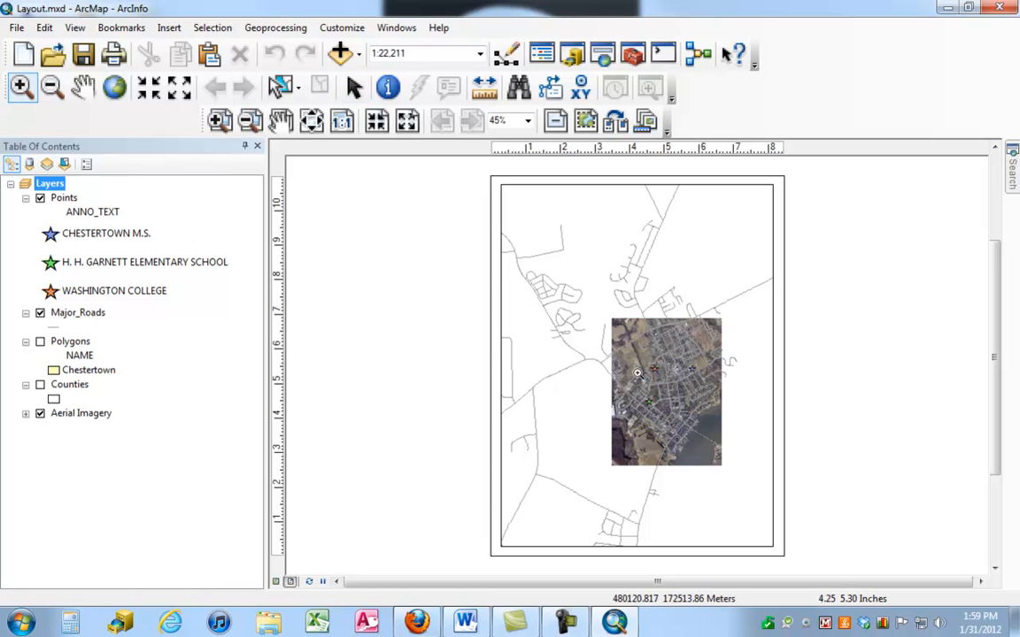
pyautogui.click(702, 420)
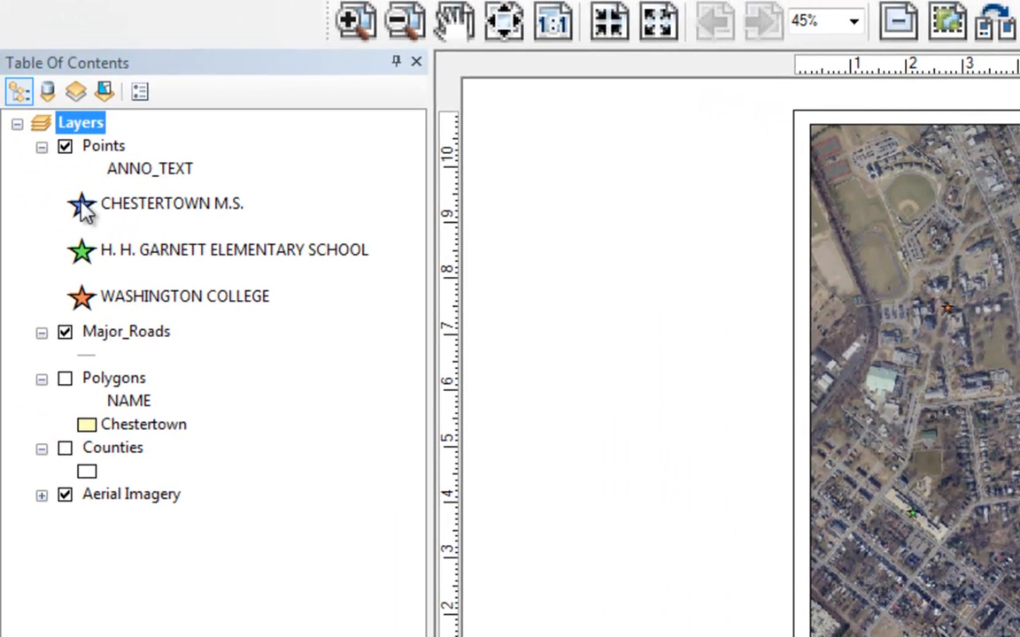
# Set the Points layer's star symbols for Chestertown M.S., H. H. Garnett Elementary School and Washington College to size 50.
pyautogui.doubleClick(80, 206)
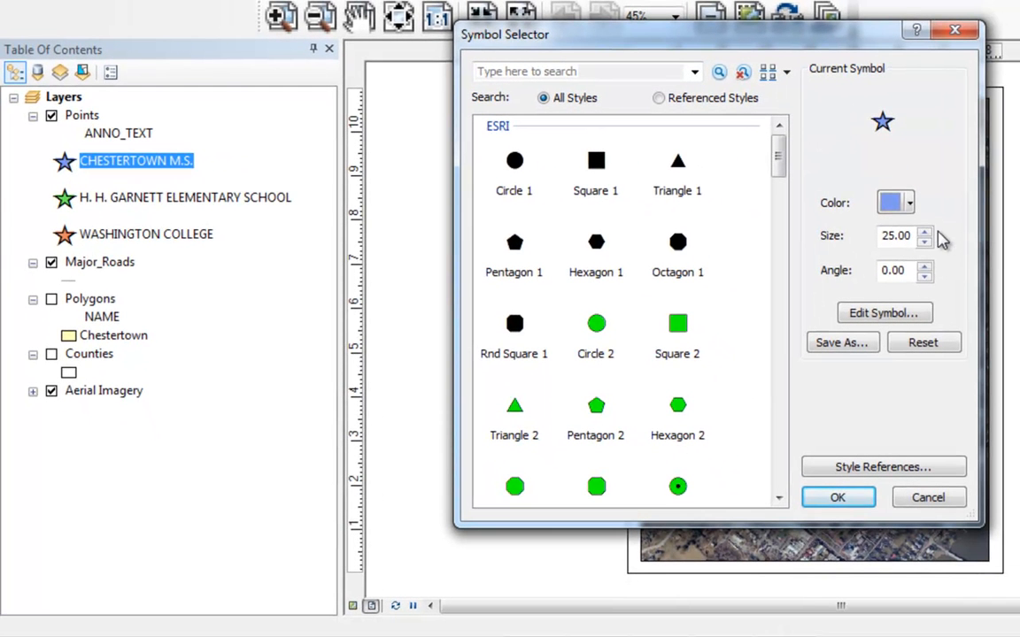
pyautogui.moveTo(924, 233); pyautogui.dragTo(926, 248)
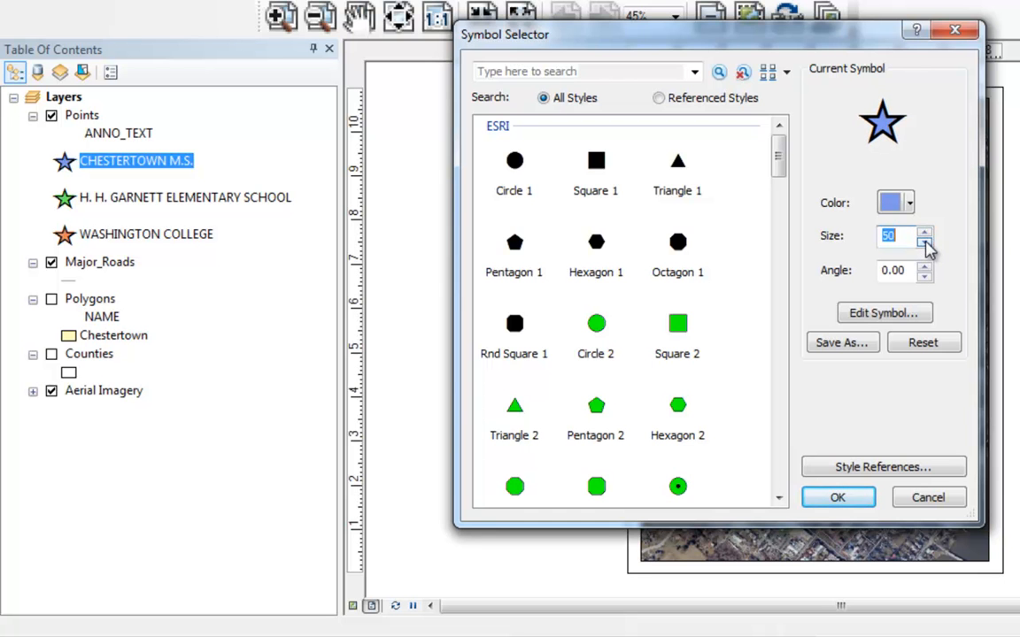
pyautogui.click(836, 499)
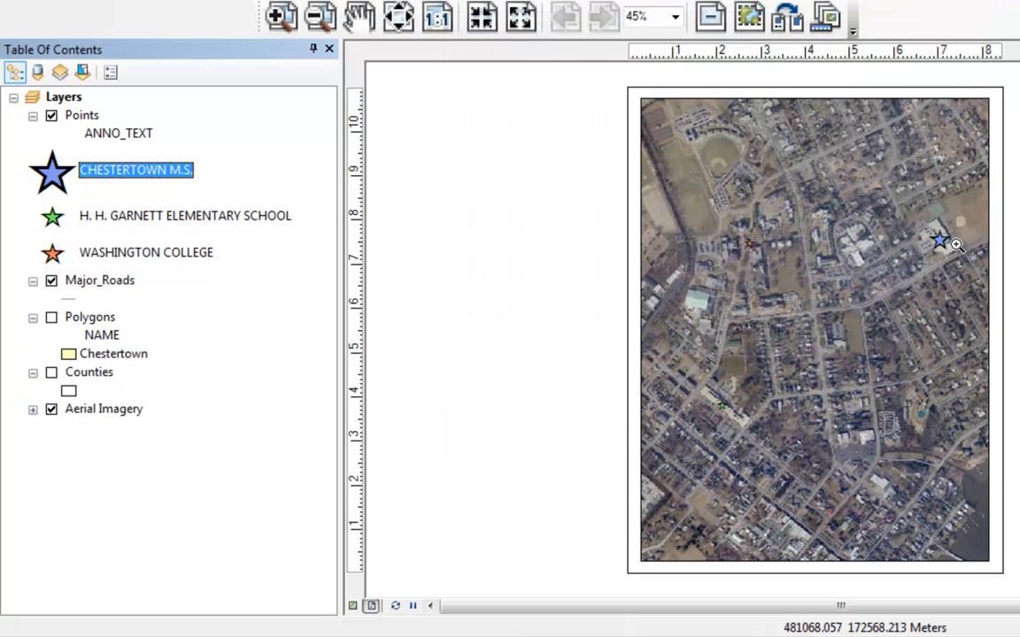
pyautogui.click(52, 218)
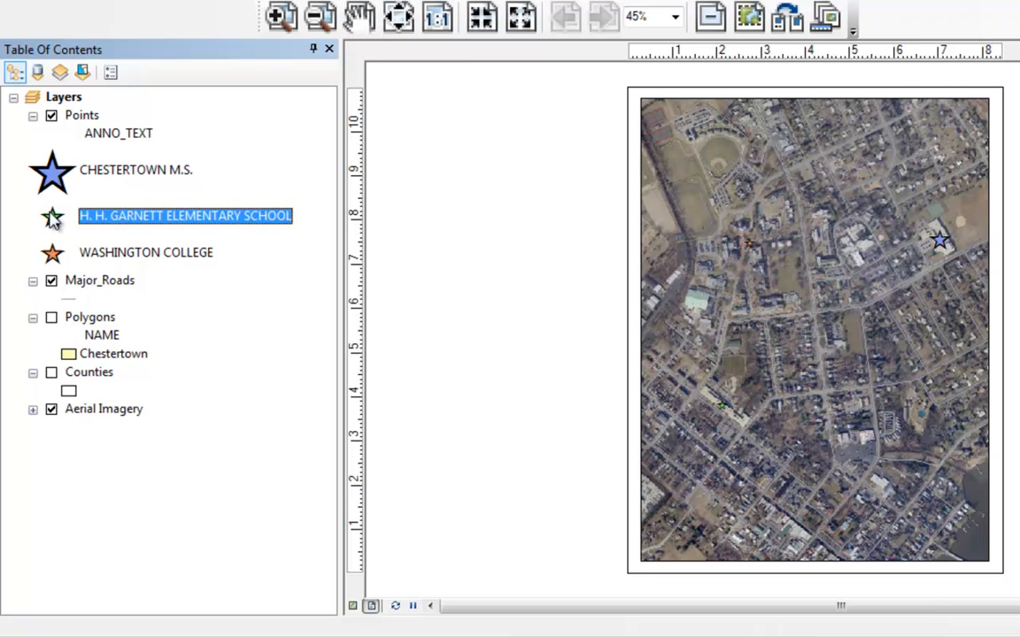
pyautogui.moveTo(884, 236); pyautogui.dragTo(917, 237)
pyautogui.write('50')
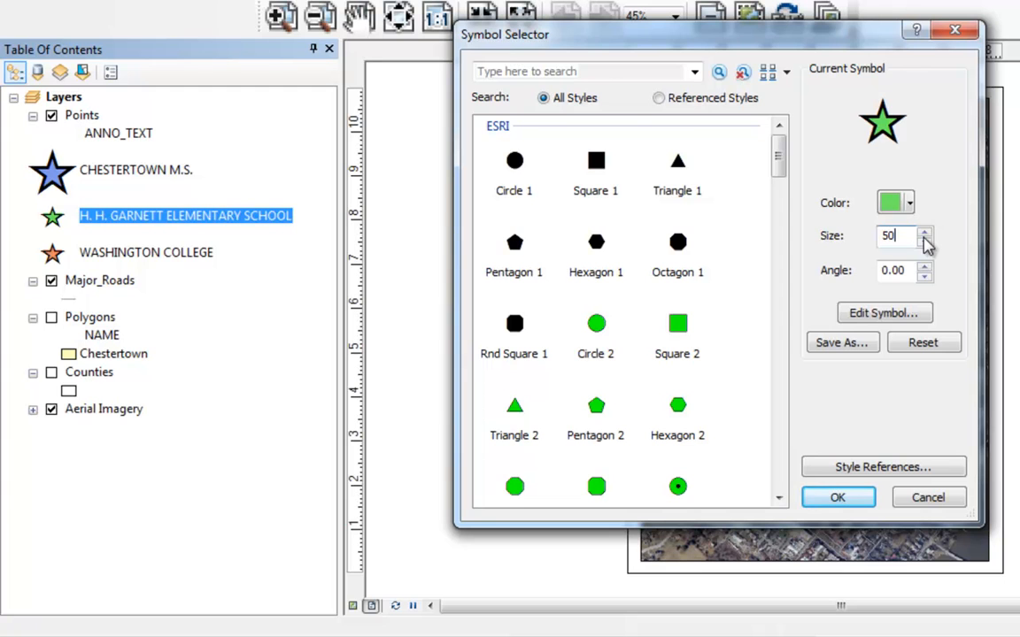
pyautogui.click(832, 499)
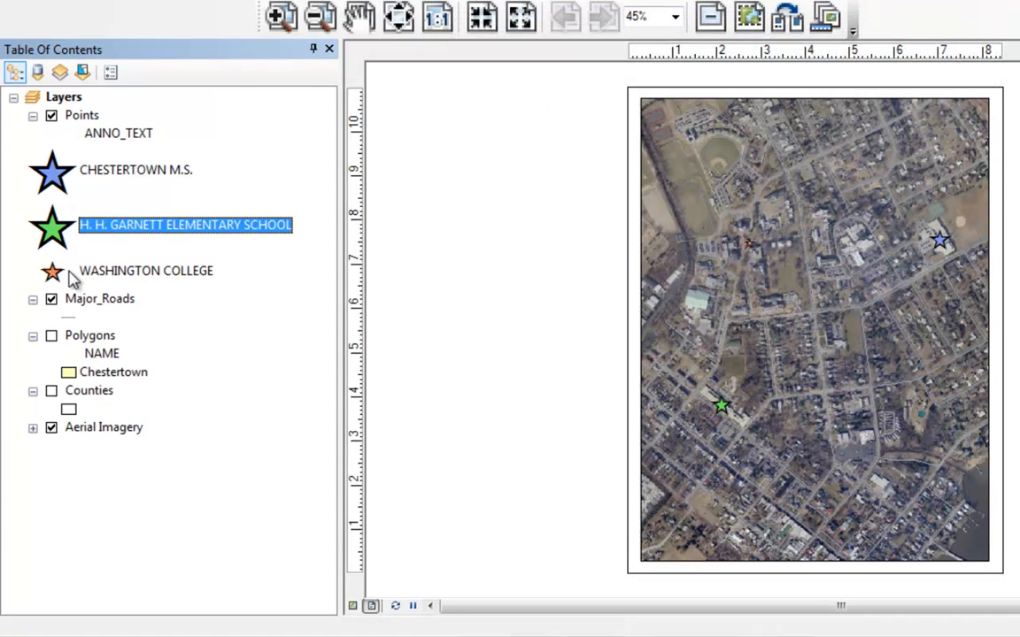
pyautogui.click(52, 272)
pyautogui.moveTo(888, 234); pyautogui.dragTo(924, 247)
pyautogui.write('50')
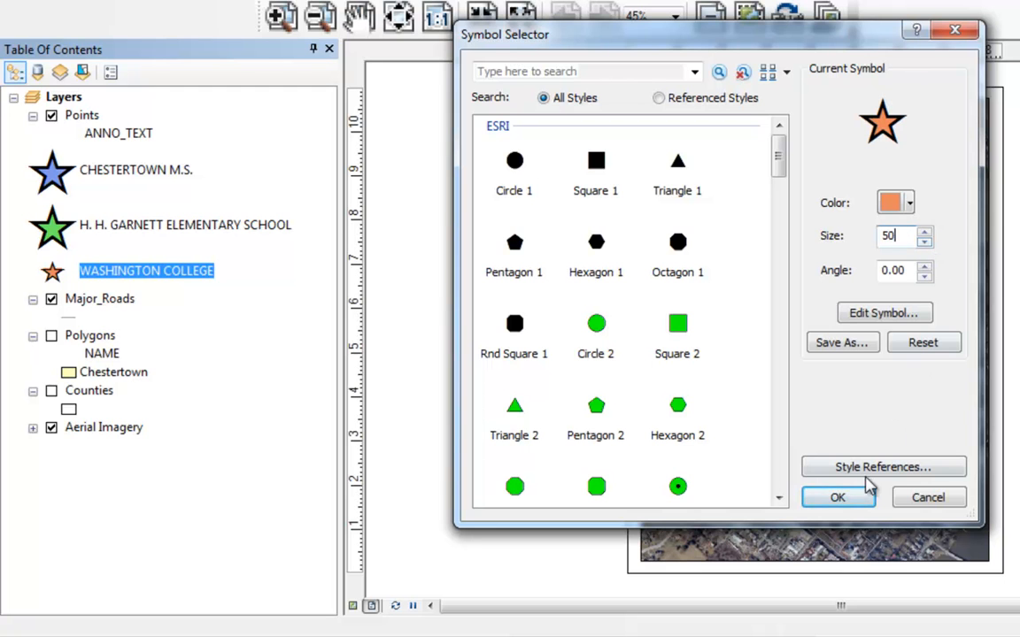
pyautogui.click(835, 496)
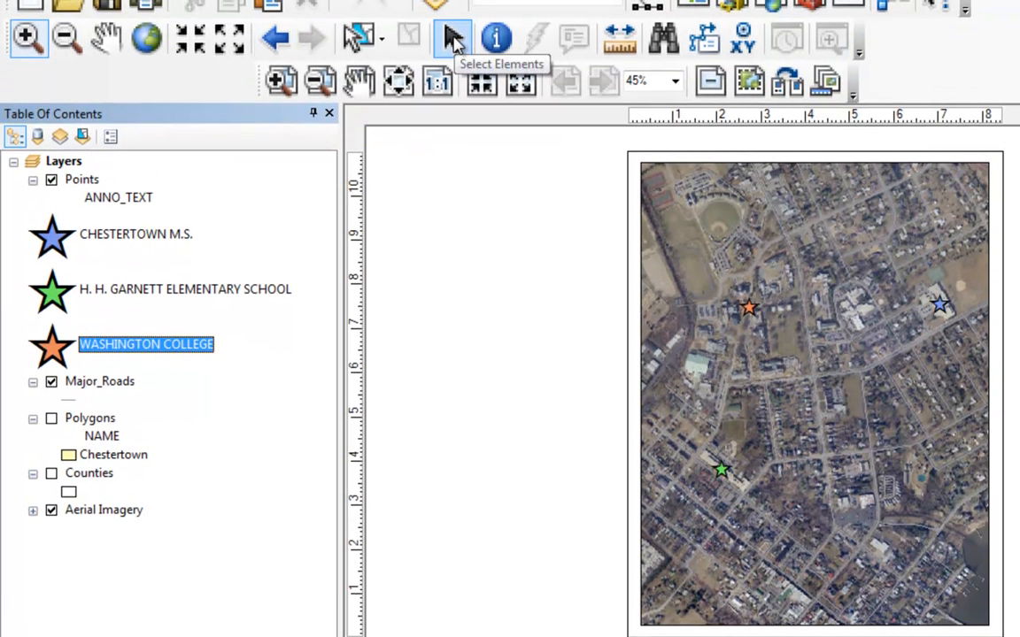
# Shorten the main data frame from both ends, leaving about 1 inch of blank page above it and 0.8 inch below.
pyautogui.click(454, 39)
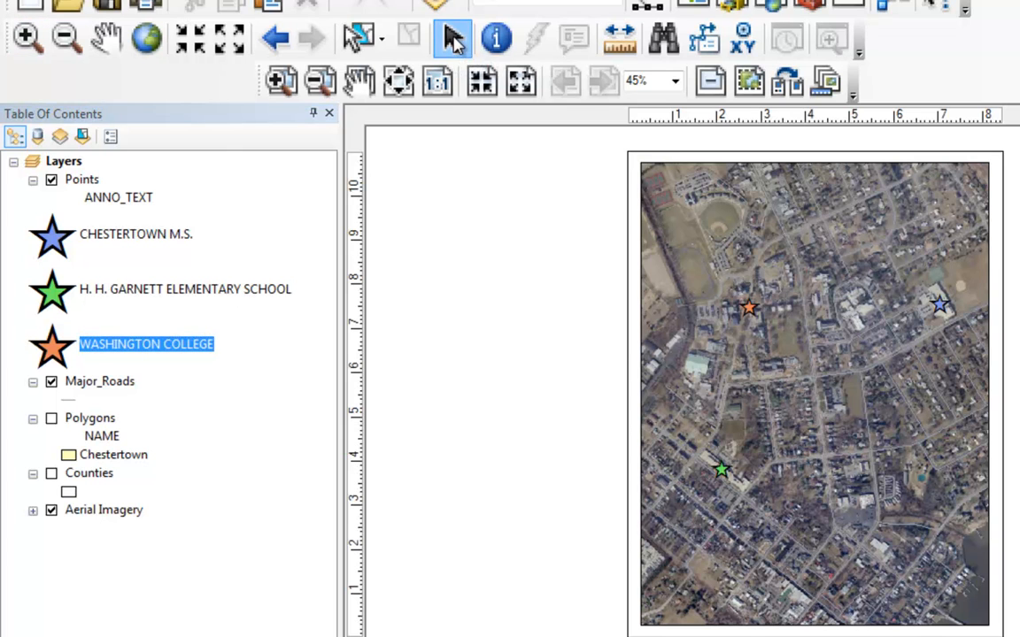
pyautogui.click(653, 185)
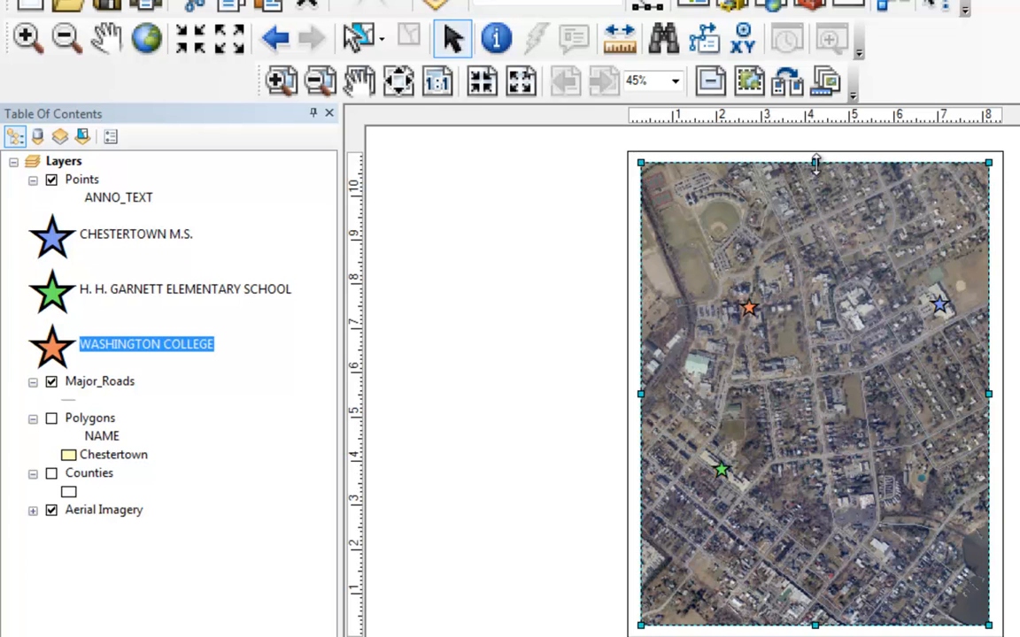
pyautogui.moveTo(815, 162); pyautogui.dragTo(815, 196)
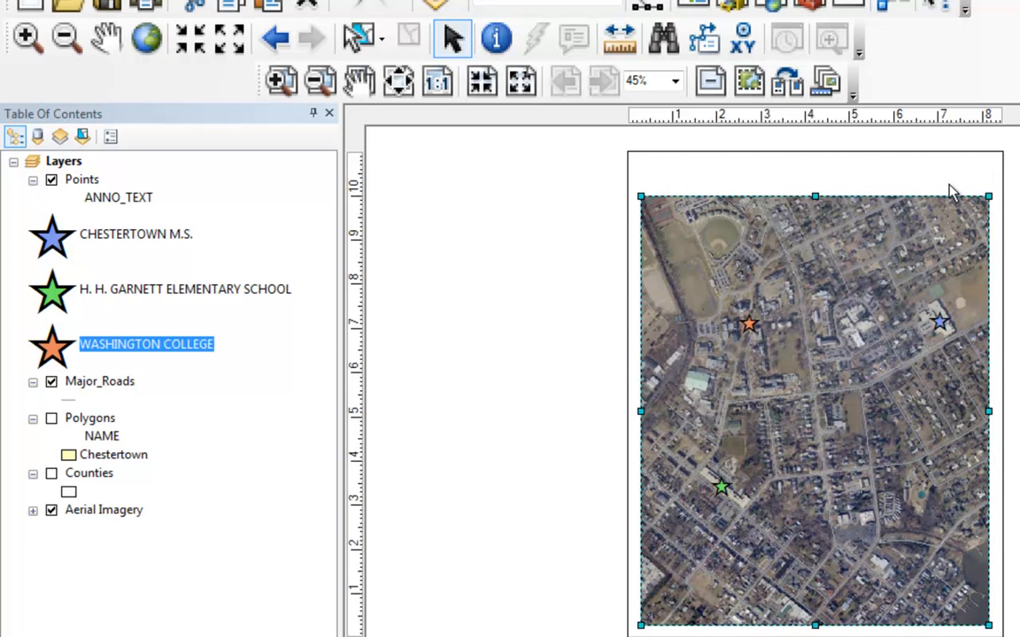
pyautogui.moveTo(815, 624); pyautogui.dragTo(814, 598)
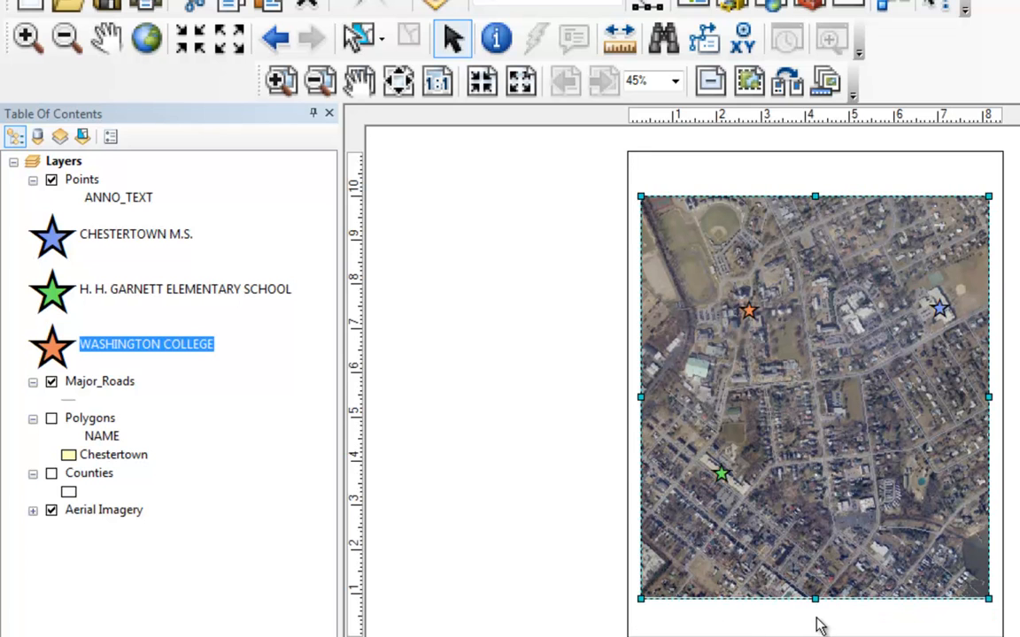
pyautogui.click(486, 315)
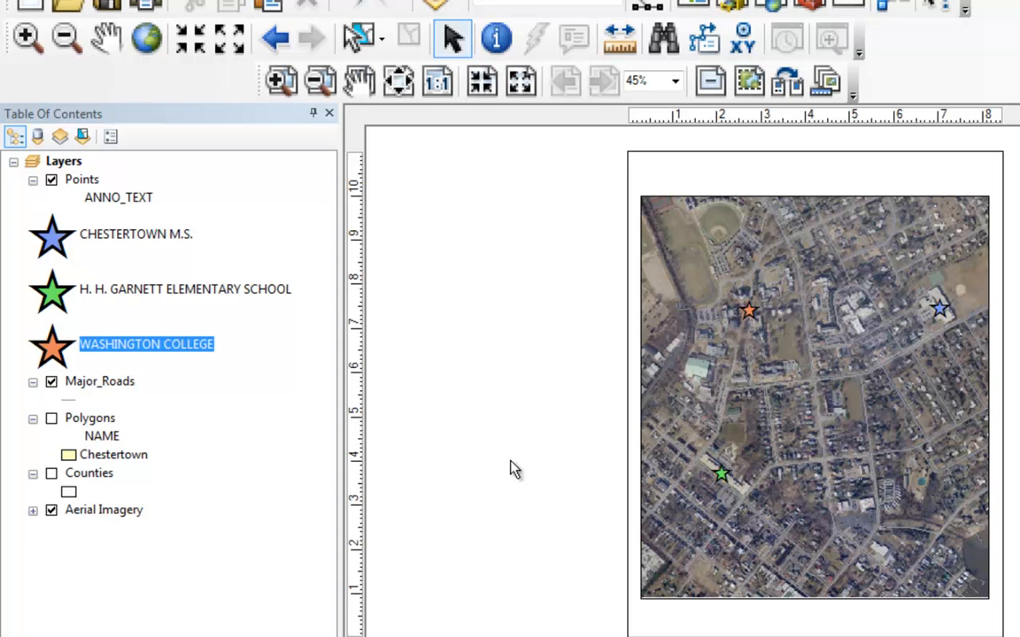
# Collapse the Polygons and Counties legend entries, and insert a new data frame about 4 inches wide just outside the page's left edge.
pyautogui.click(33, 418)
pyautogui.click(32, 438)
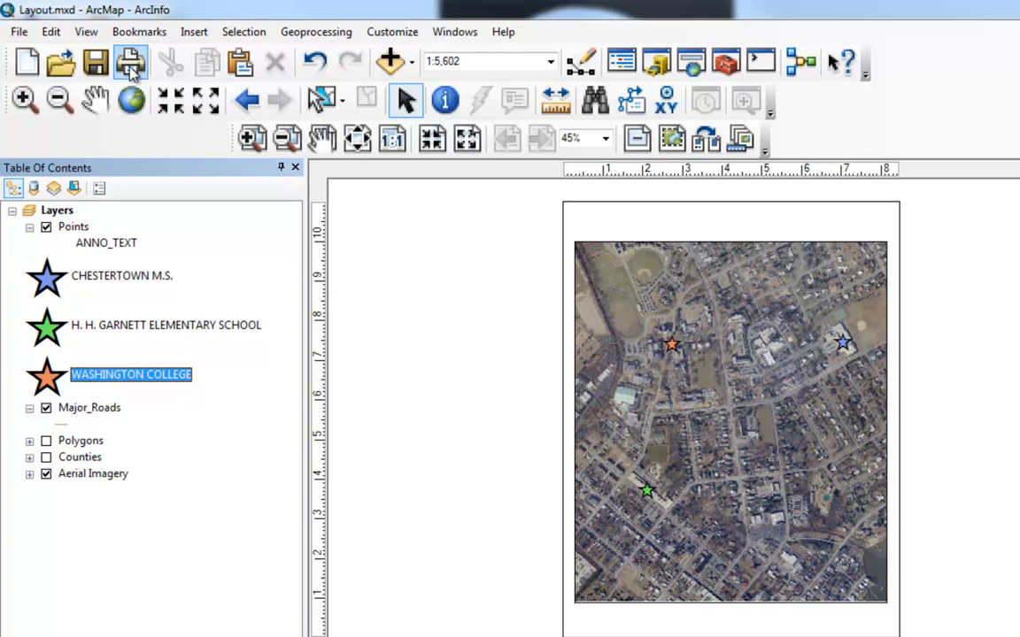
pyautogui.click(189, 33)
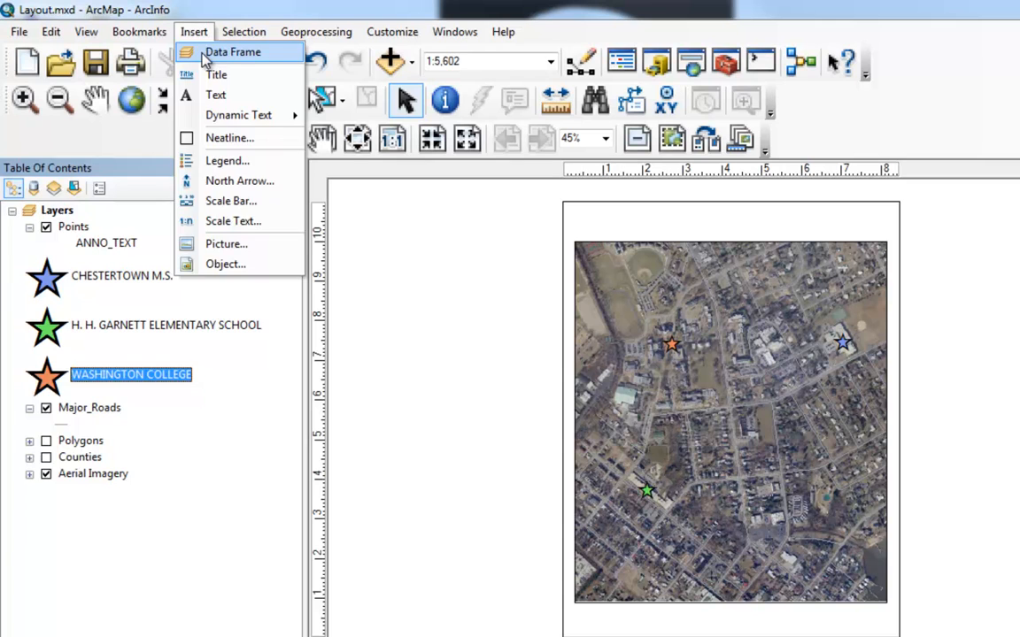
pyautogui.click(204, 55)
pyautogui.moveTo(692, 419); pyautogui.dragTo(420, 396)
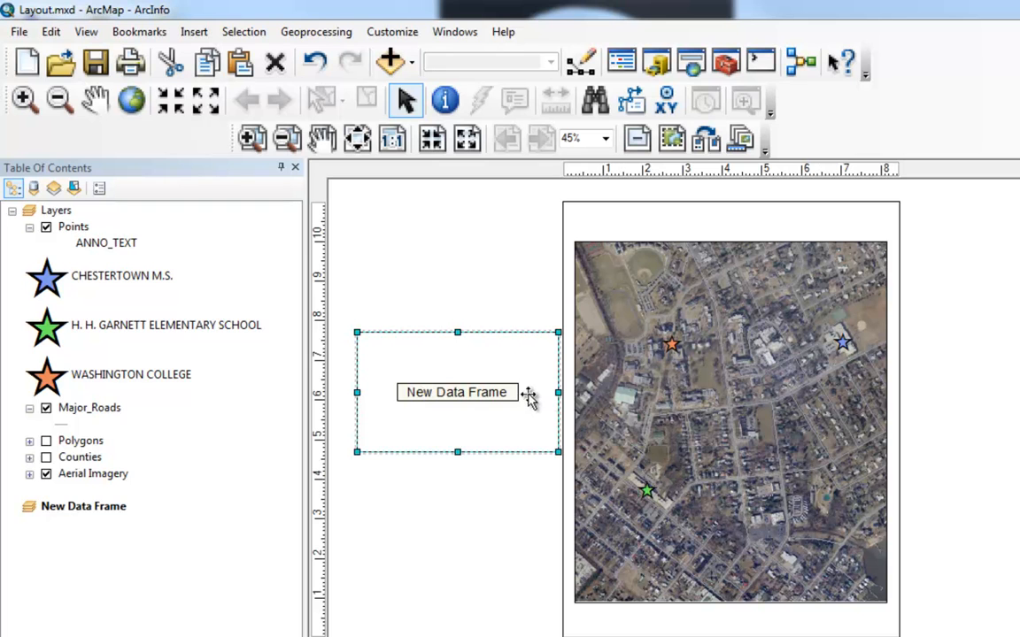
pyautogui.moveTo(557, 392); pyautogui.dragTo(513, 395)
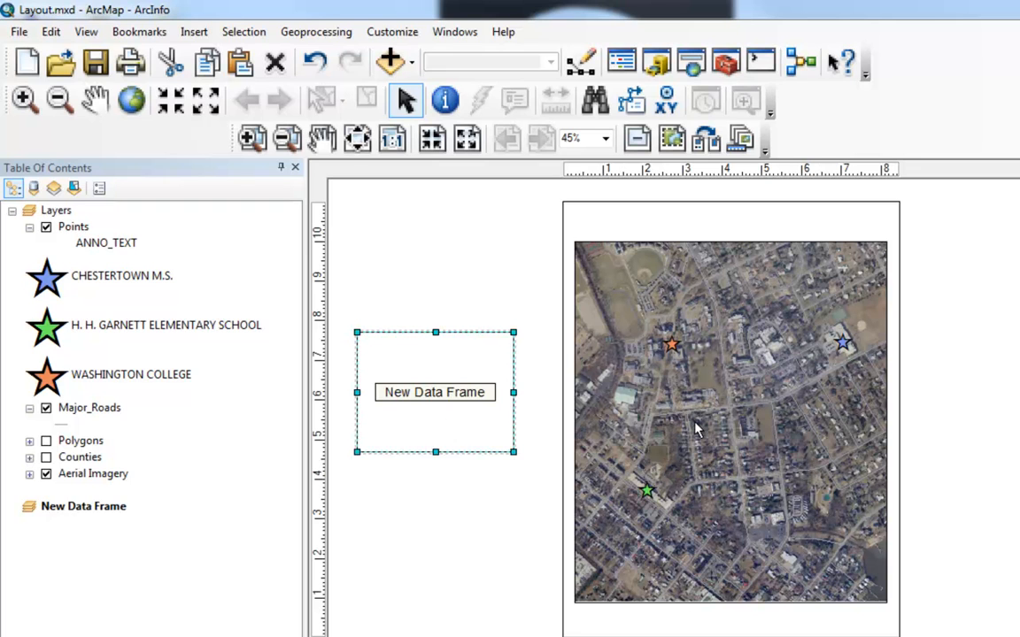
# Copy the Polygons layer from the Layers frame into New Data Frame and turn the copy on.
pyautogui.click(81, 443)
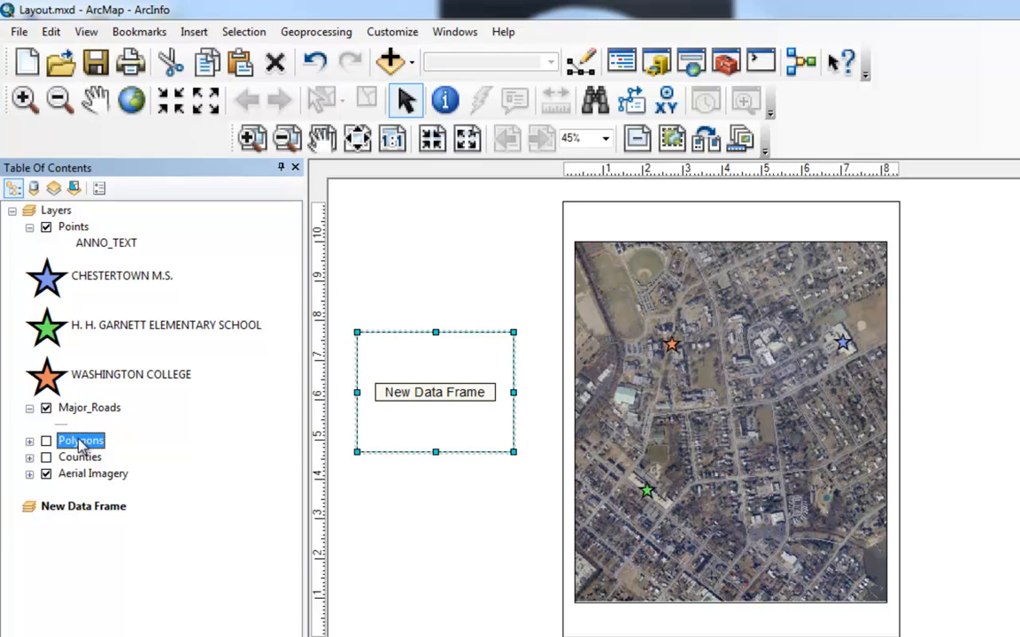
pyautogui.moveTo(78, 447); pyautogui.dragTo(74, 515)
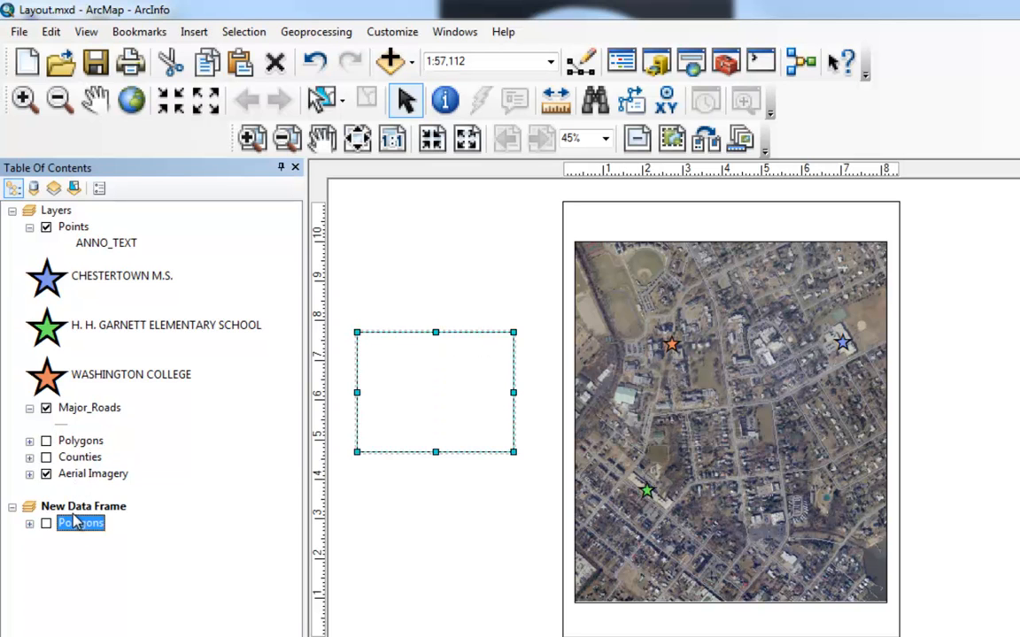
pyautogui.click(46, 525)
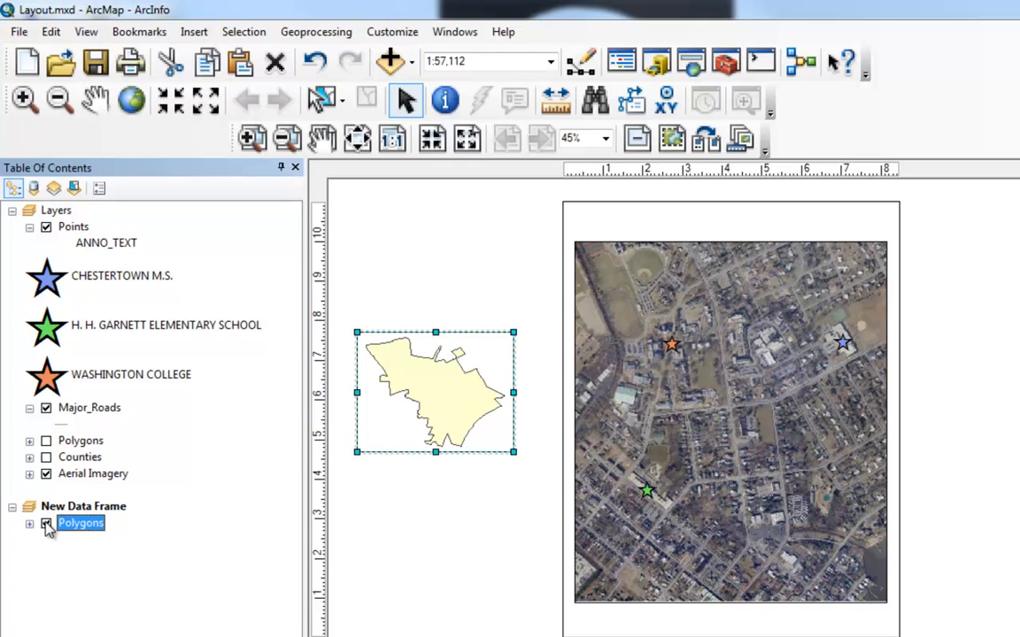
# Copy the Counties layer from the Layers frame into New Data Frame and turn the copy on.
pyautogui.click(79, 458)
pyautogui.moveTo(80, 465); pyautogui.dragTo(81, 531)
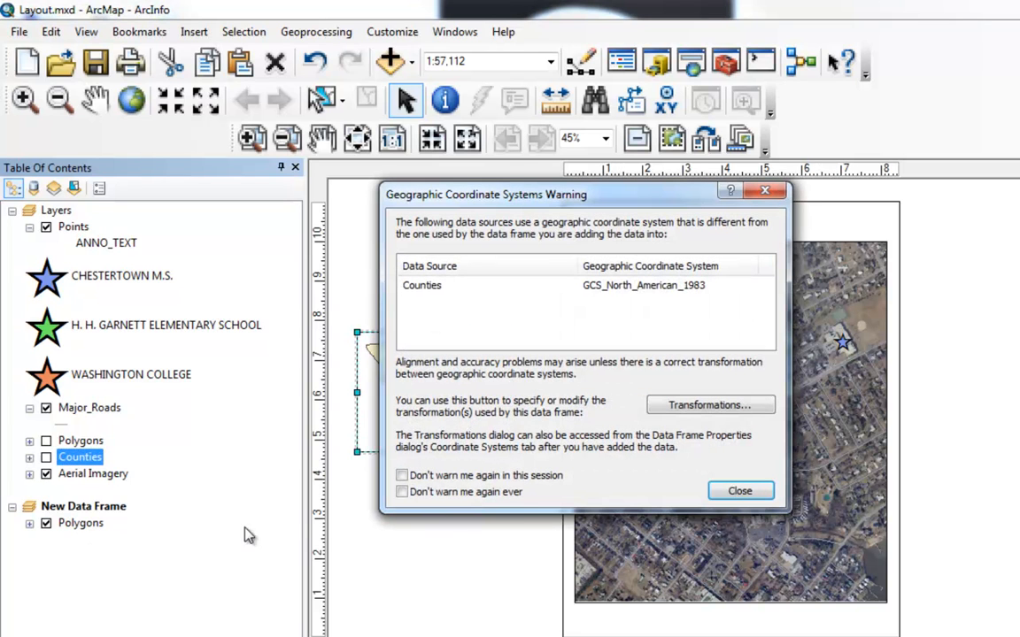
pyautogui.click(728, 494)
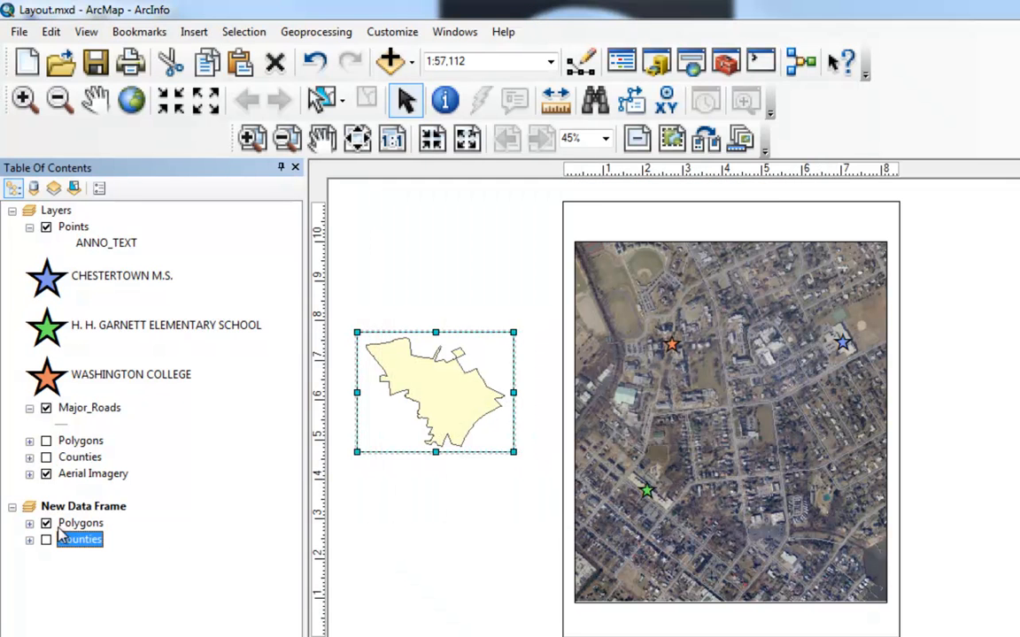
pyautogui.click(47, 542)
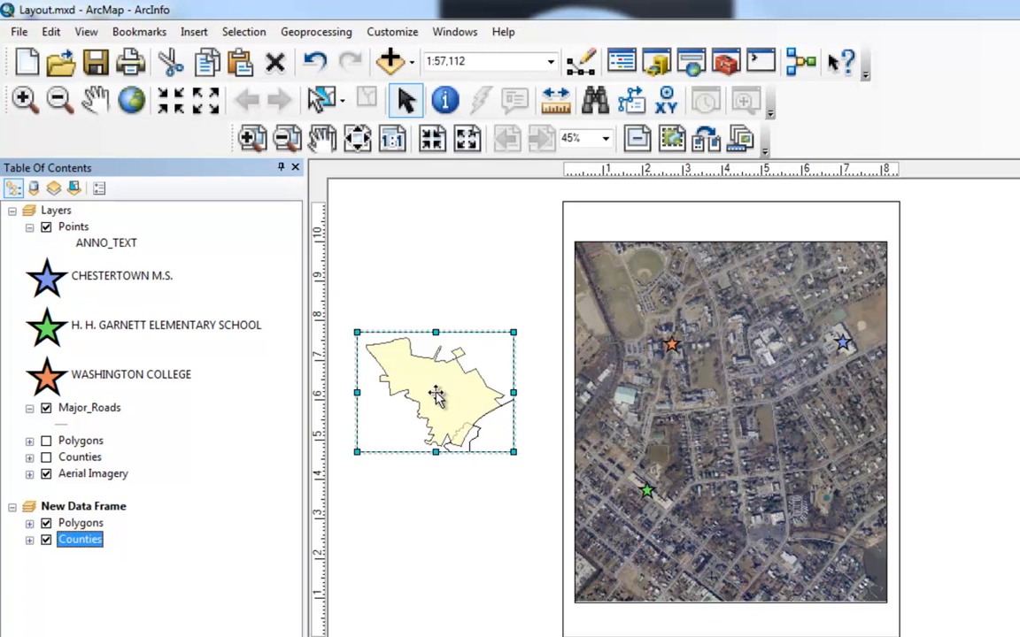
# Zoom New Data Frame out to 1:500,000 to view the county boundaries around Chestertown.
pyautogui.click(59, 99)
pyautogui.click(441, 395)
pyautogui.click(442, 395)
pyautogui.moveTo(417, 391); pyautogui.dragTo(451, 413)
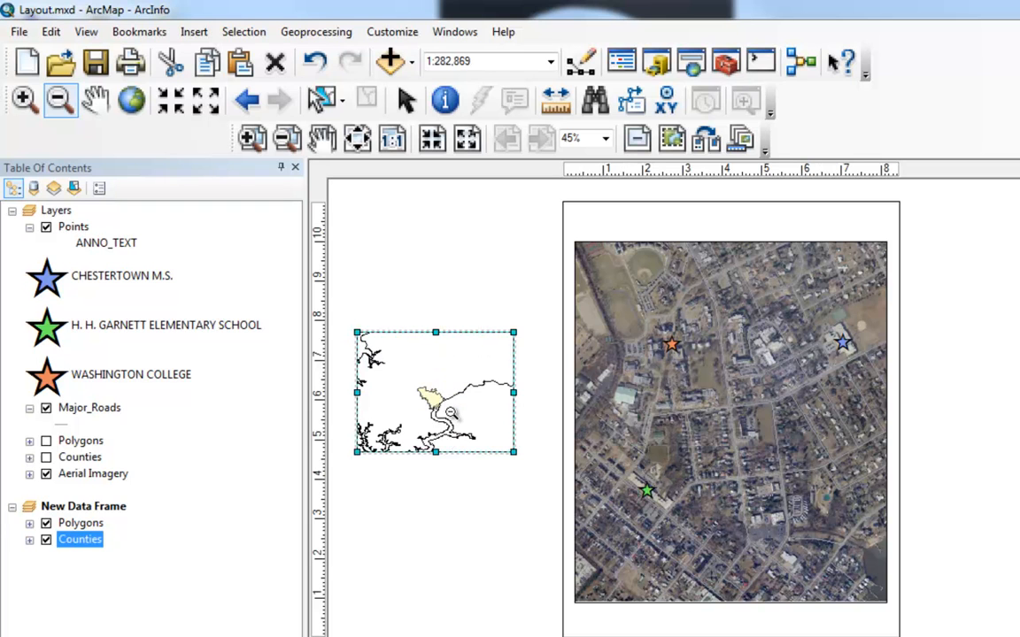
pyautogui.click(383, 368)
pyautogui.click(440, 387)
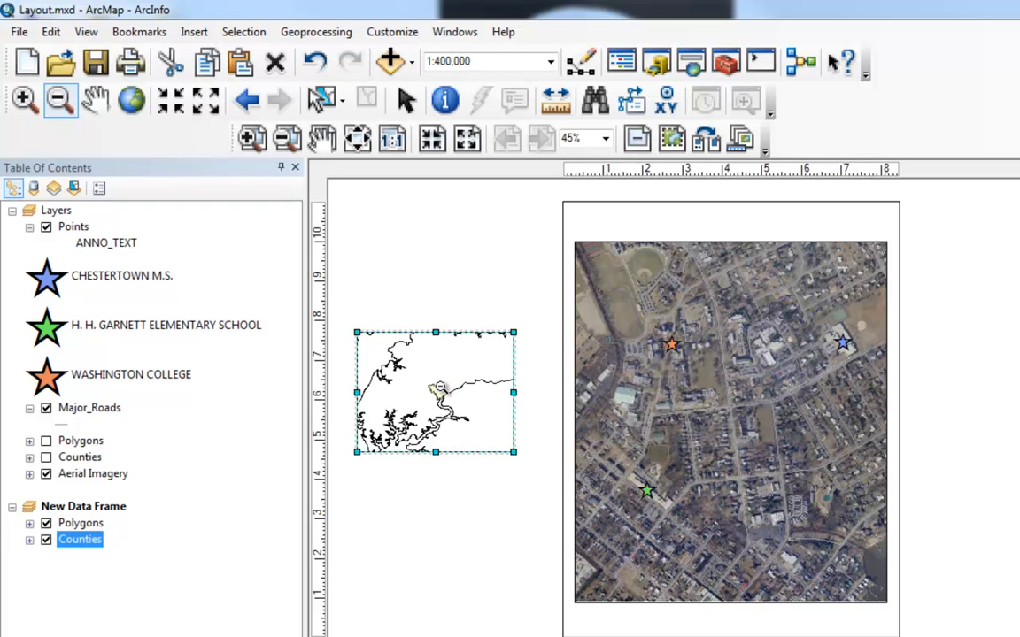
pyautogui.click(438, 395)
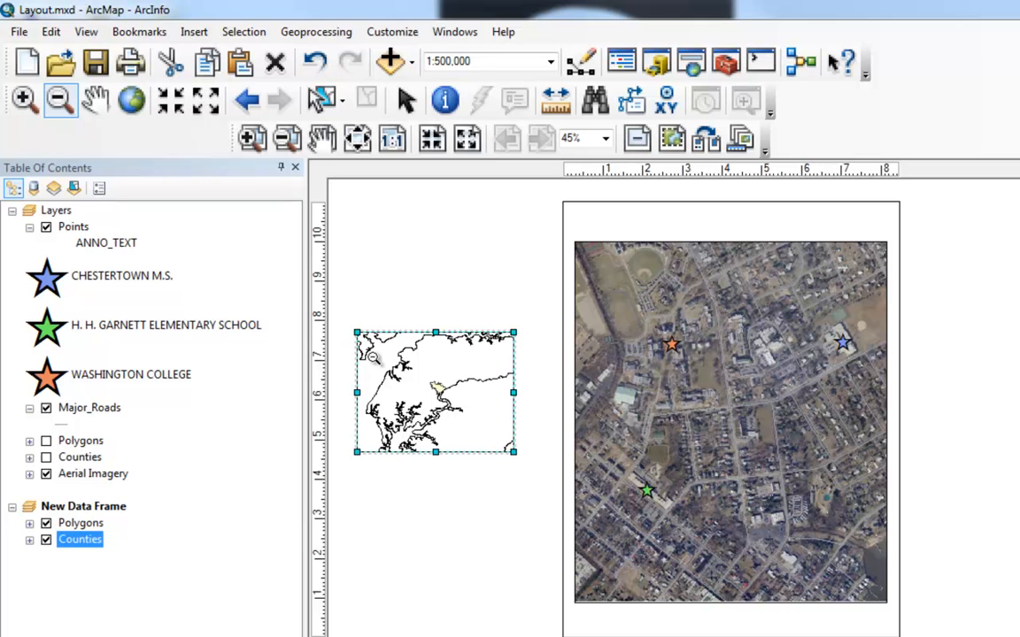
# Expand the Polygons legend in New Data Frame and zoom back to the Polygons layer, leaving Counties turned on.
pyautogui.click(46, 540)
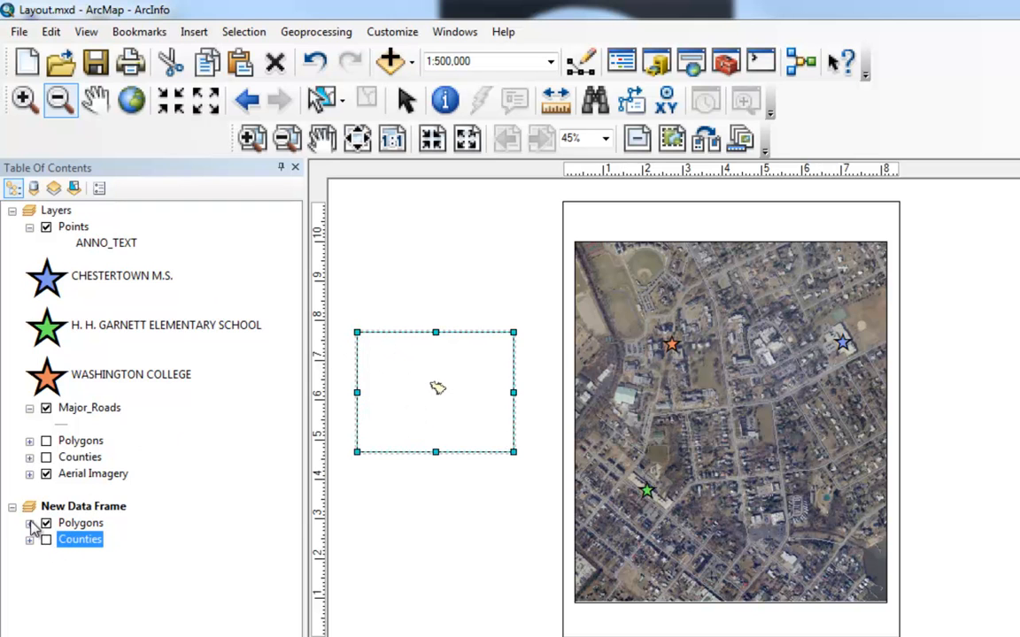
pyautogui.click(30, 523)
pyautogui.click(92, 558)
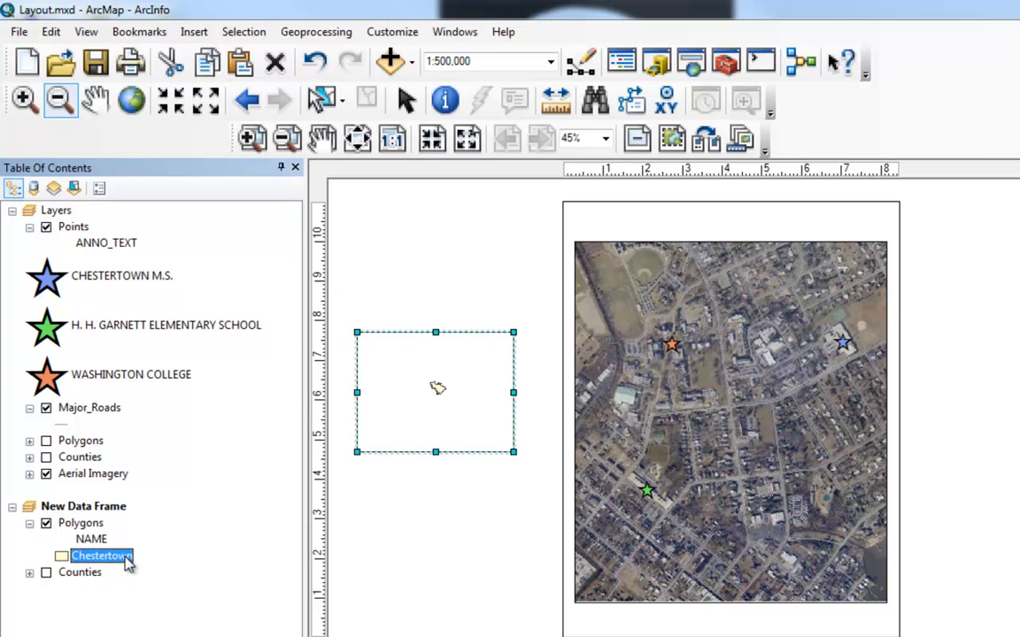
pyautogui.click(118, 591)
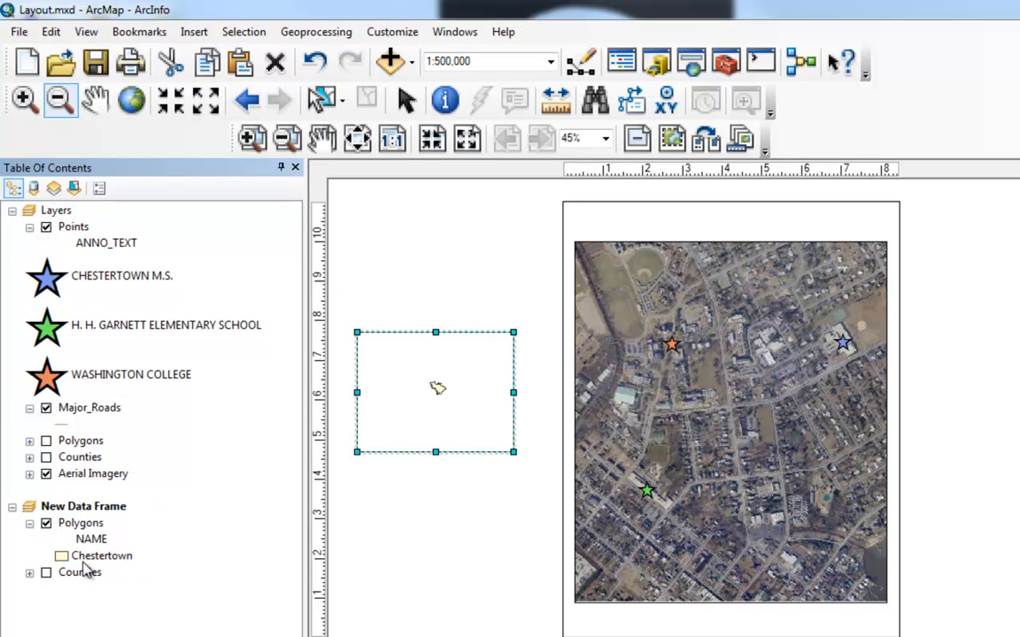
pyautogui.rightClick(81, 524)
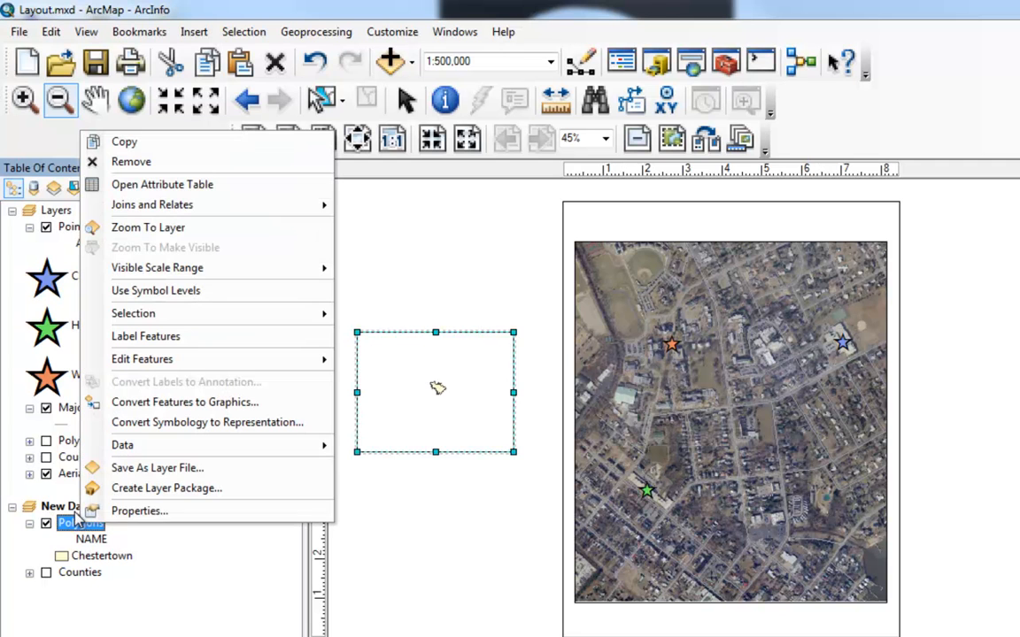
pyautogui.click(156, 230)
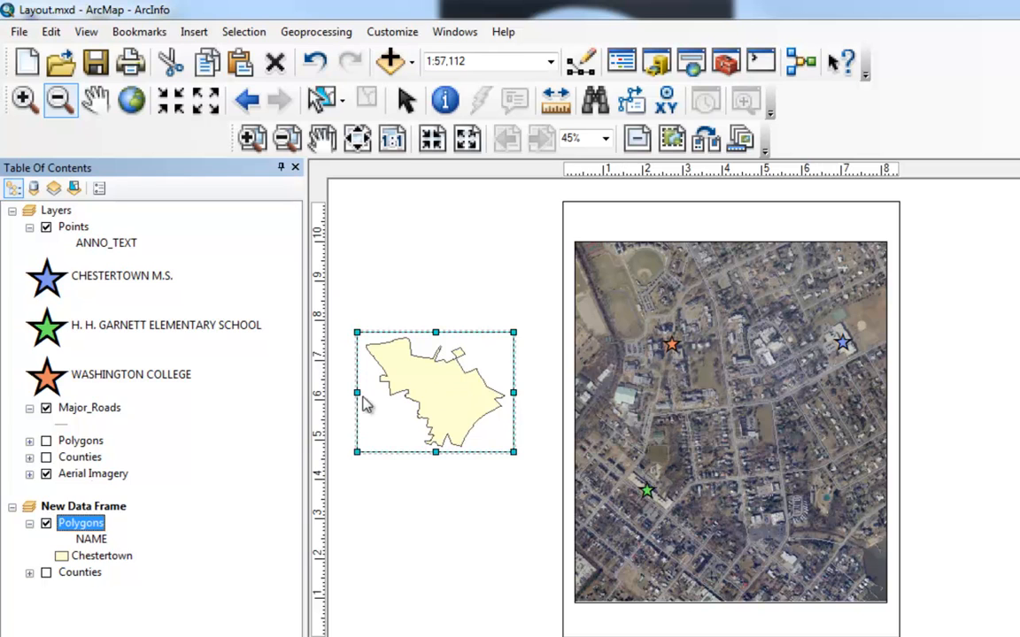
pyautogui.click(46, 573)
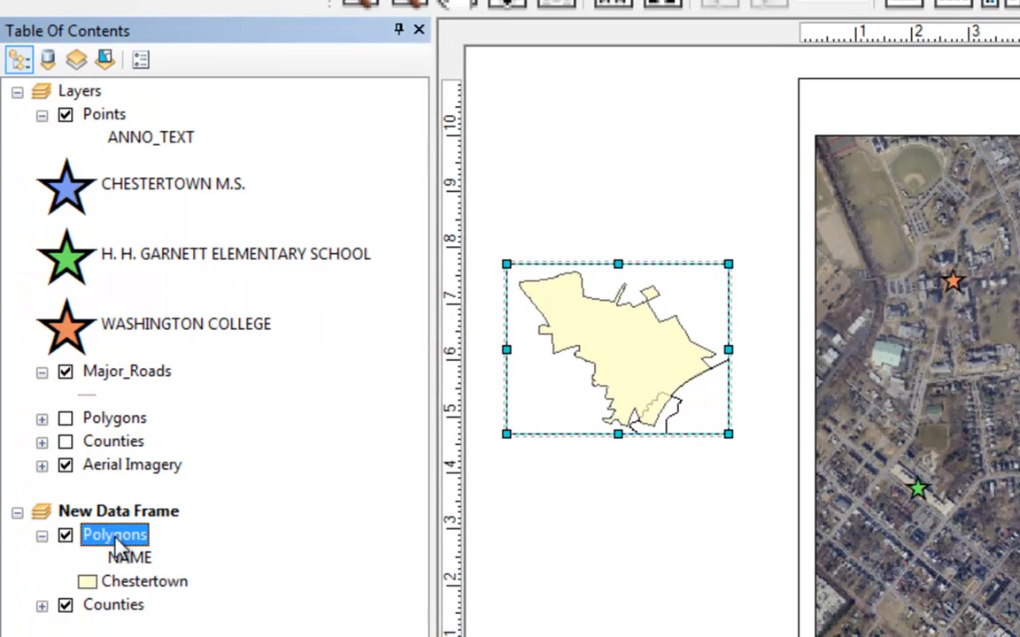
# Set the transparency of the Polygons layer in New Data Frame to 0%.
pyautogui.doubleClick(115, 538)
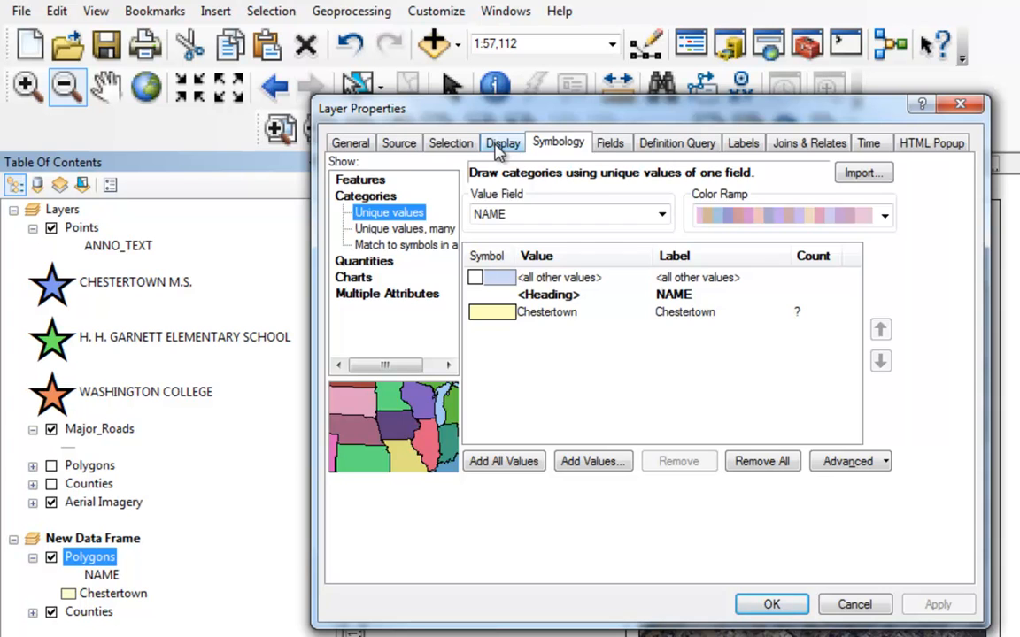
pyautogui.click(501, 144)
pyautogui.moveTo(493, 187); pyautogui.dragTo(523, 186)
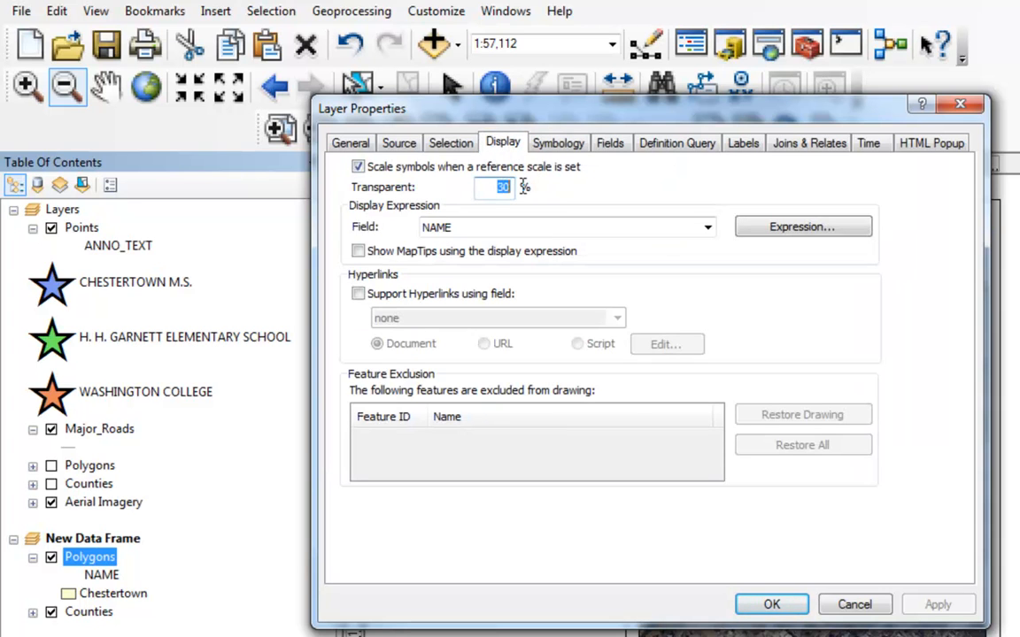
pyautogui.write('0')
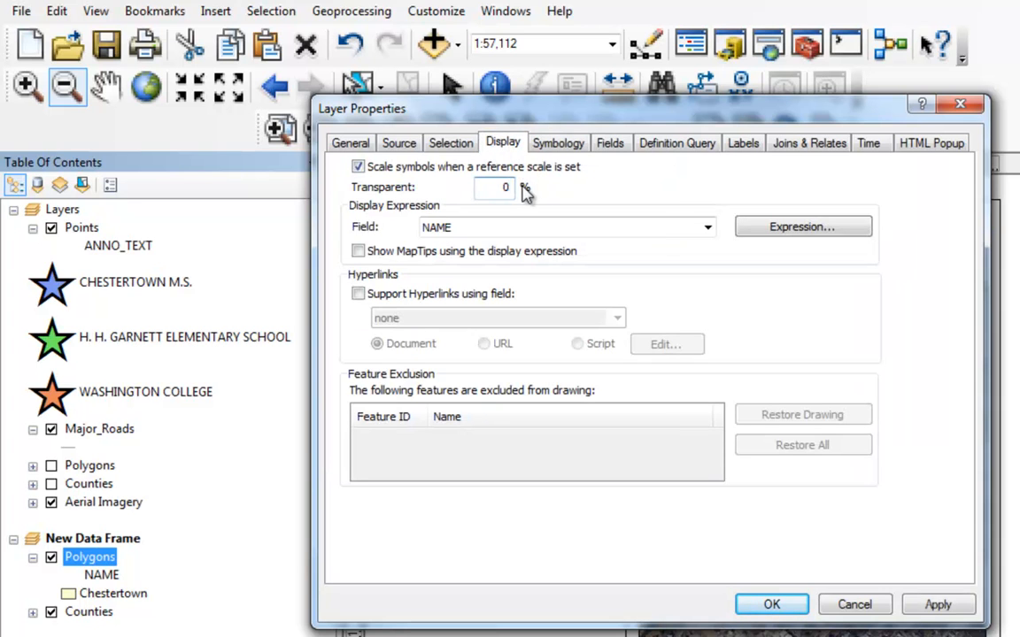
pyautogui.click(772, 603)
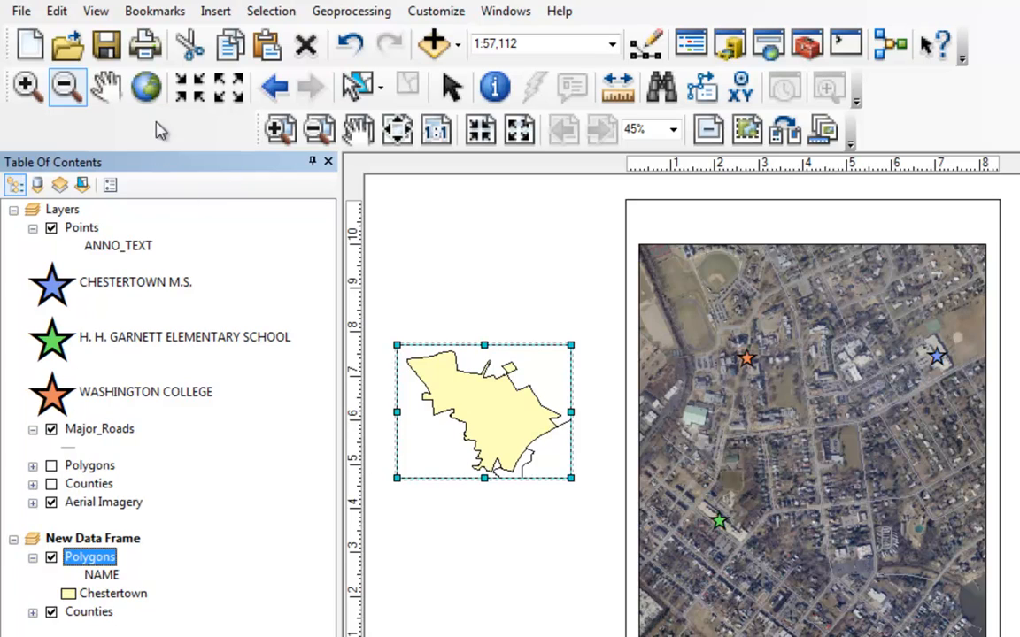
# Move the new data frame into the lower-right corner of the aerial imagery frame and shrink it to about 2.5 by 2 inches.
pyautogui.click(451, 85)
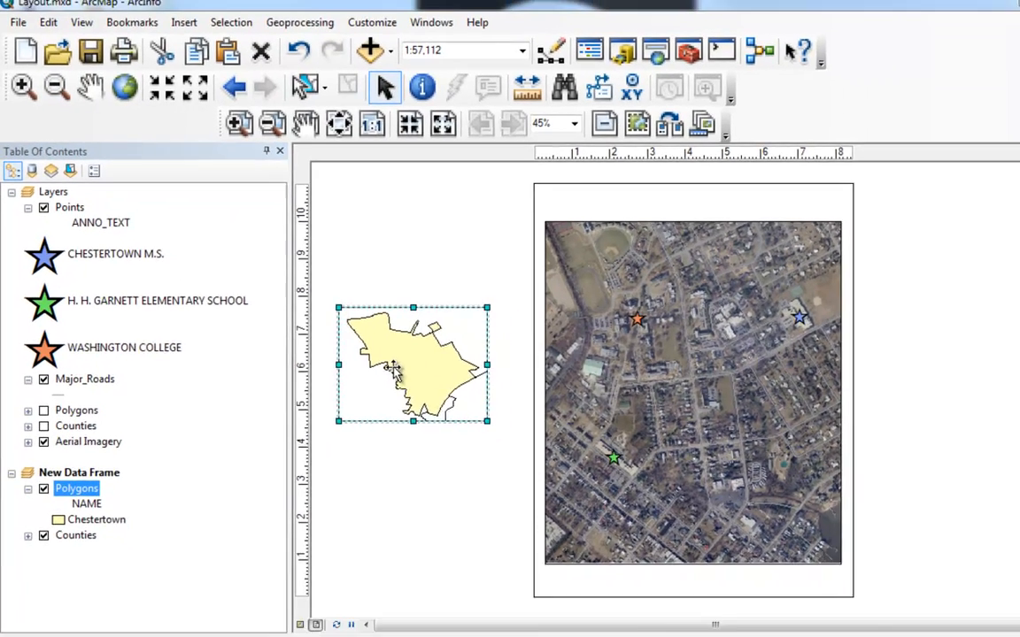
pyautogui.moveTo(393, 368); pyautogui.dragTo(737, 501)
pyautogui.moveTo(679, 474); pyautogui.dragTo(679, 474)
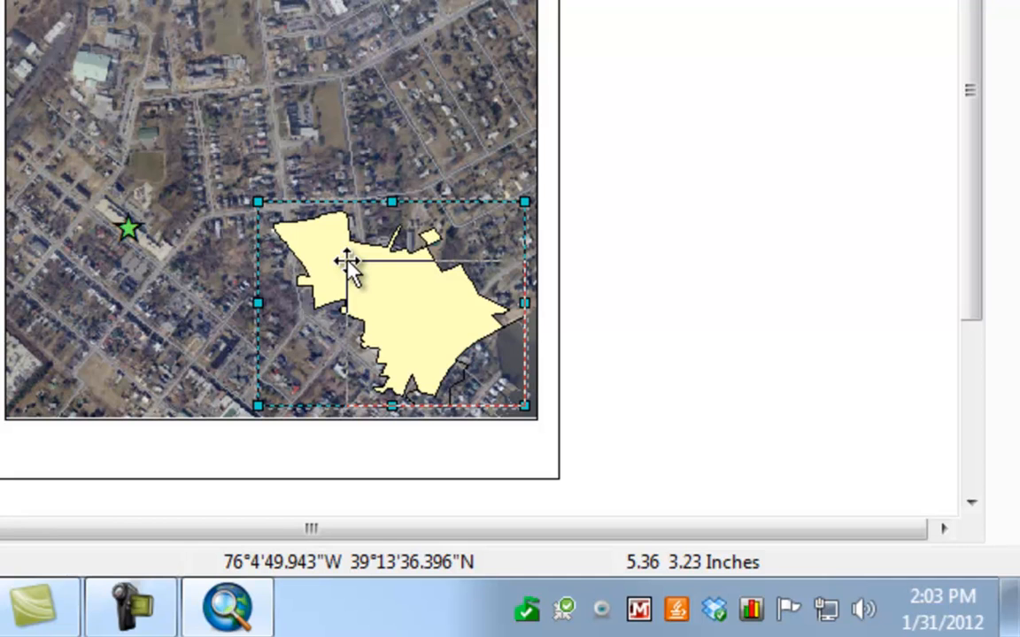
pyautogui.moveTo(346, 261); pyautogui.dragTo(355, 268)
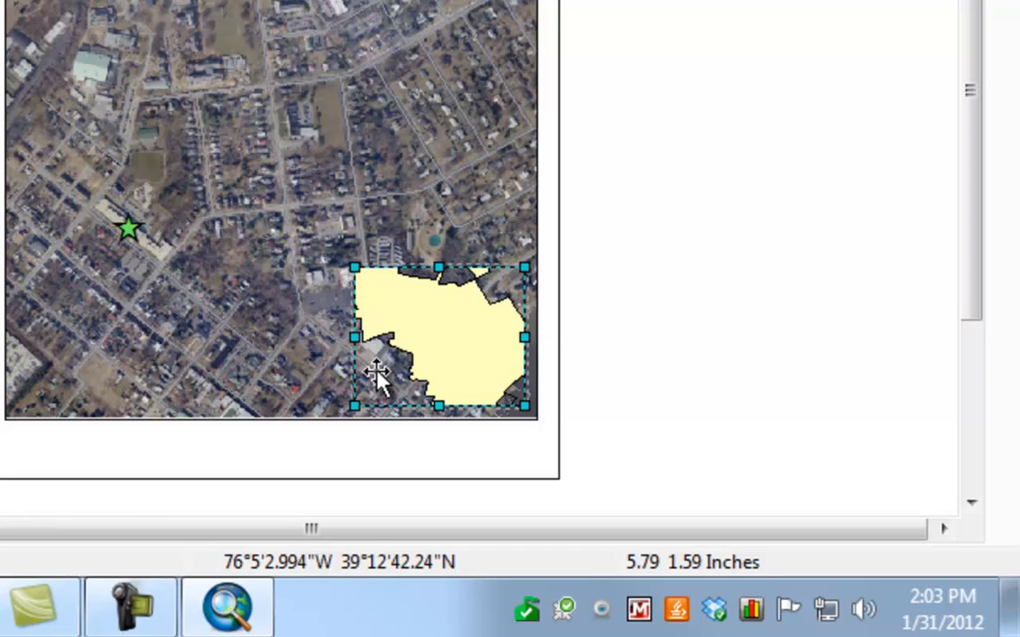
# Give the inset data frame a White background, keeping its coordinate system, and zoom it to the Polygons layer.
pyautogui.rightClick(436, 330)
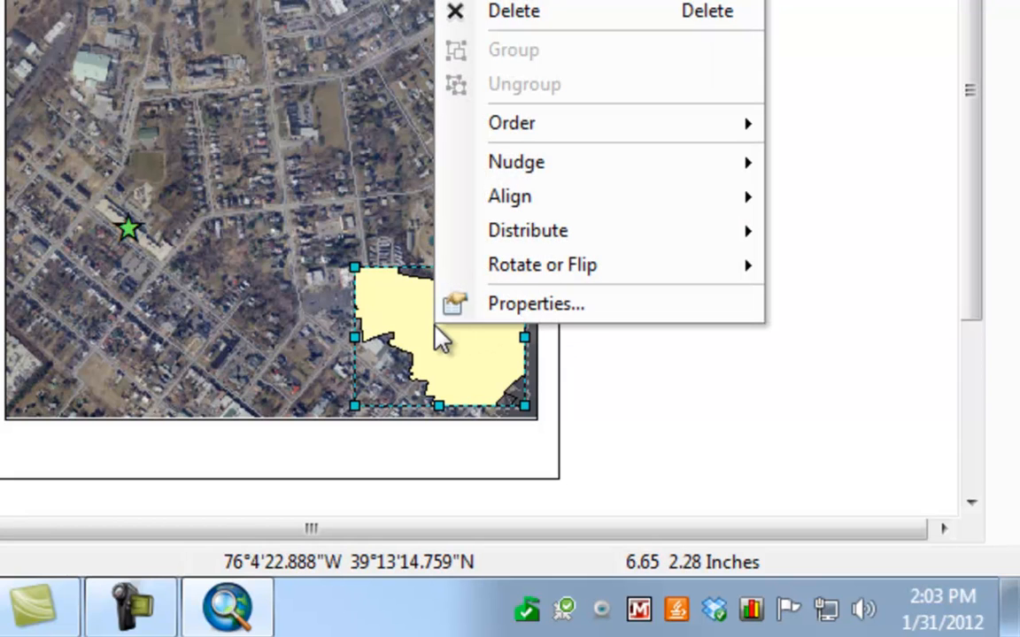
pyautogui.click(501, 311)
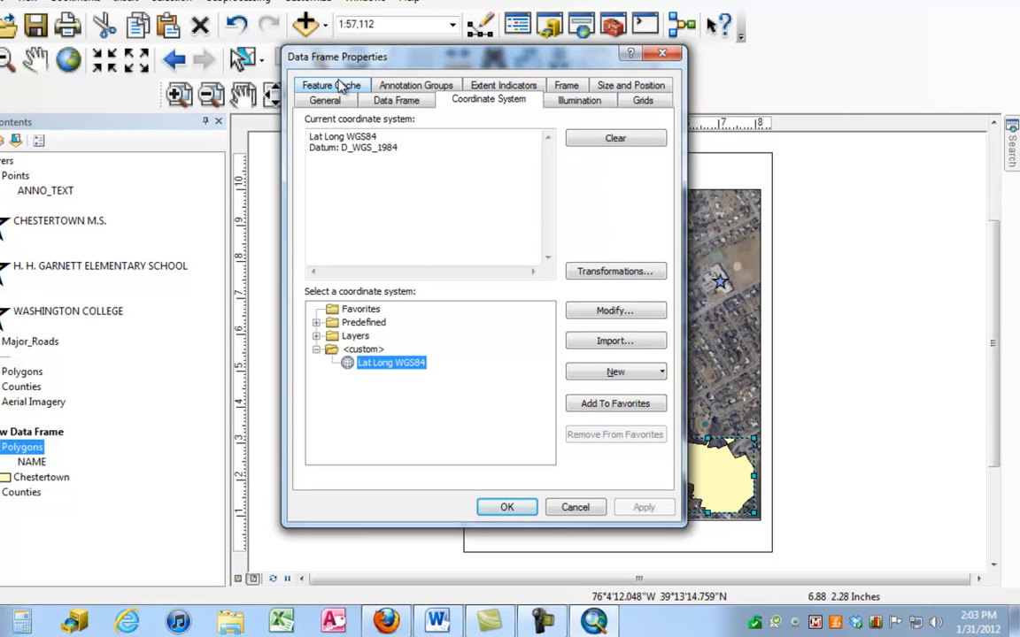
pyautogui.click(566, 85)
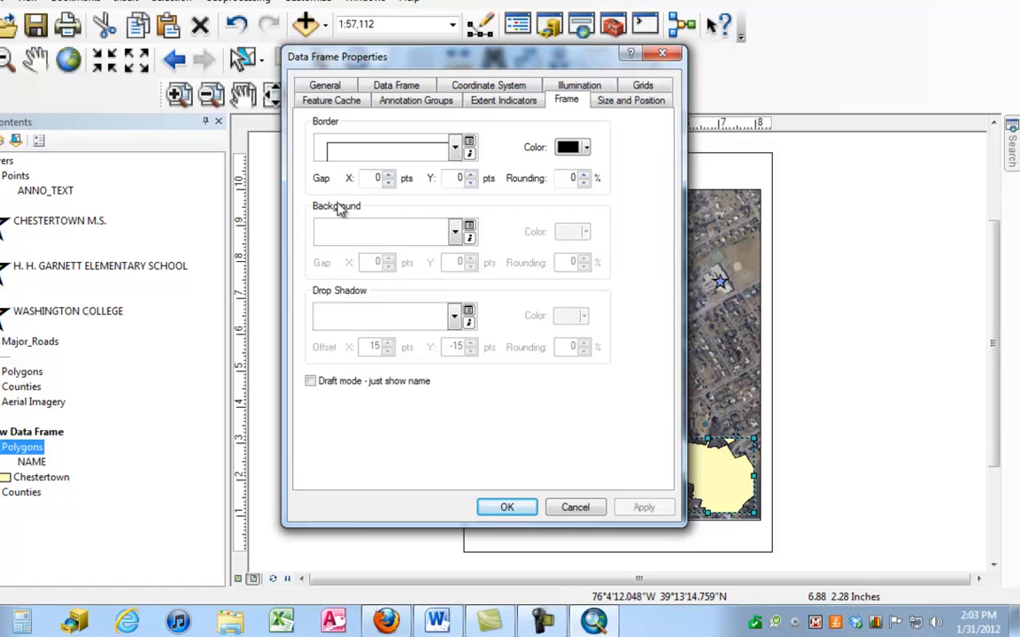
pyautogui.click(454, 232)
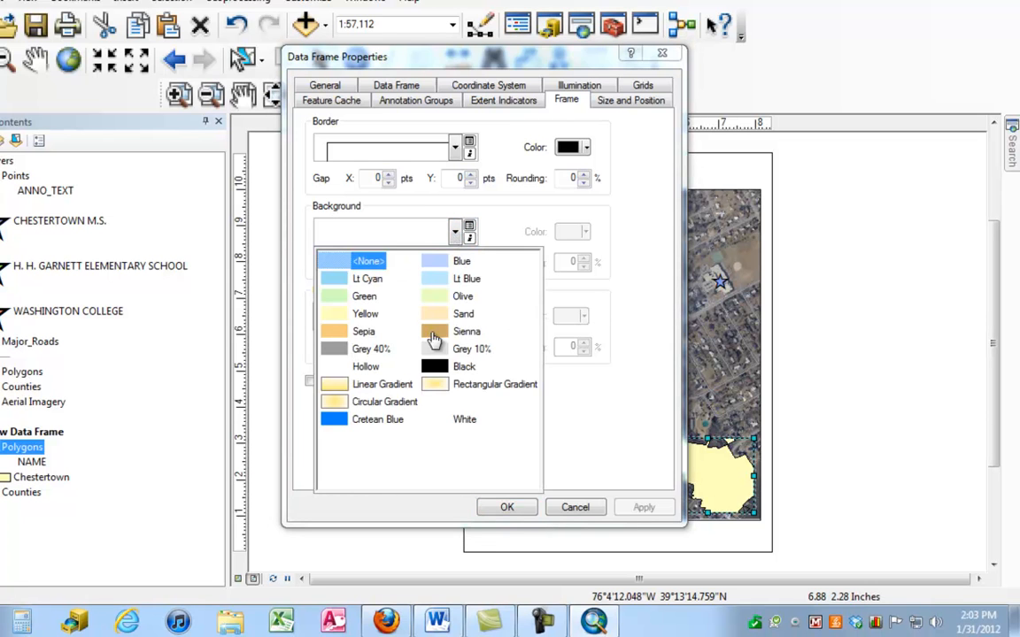
pyautogui.click(431, 427)
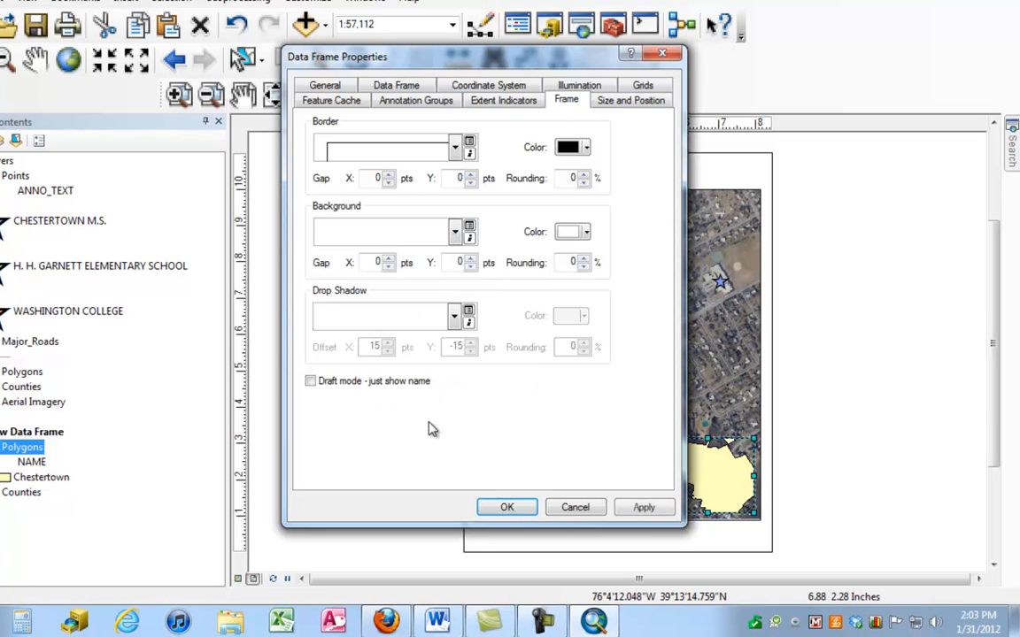
pyautogui.click(497, 507)
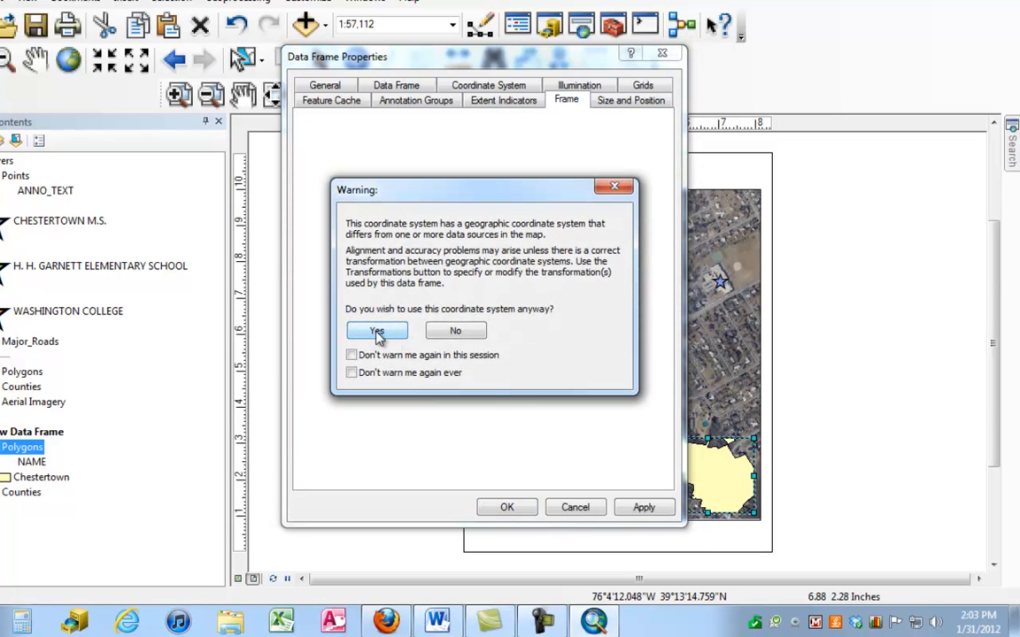
pyautogui.click(377, 332)
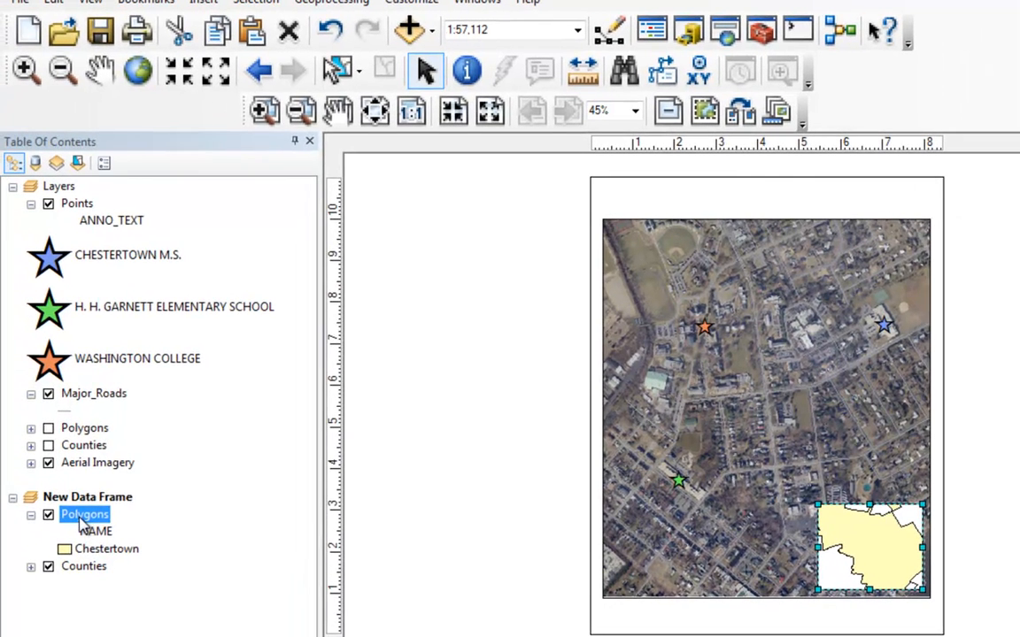
pyautogui.rightClick(21, 450)
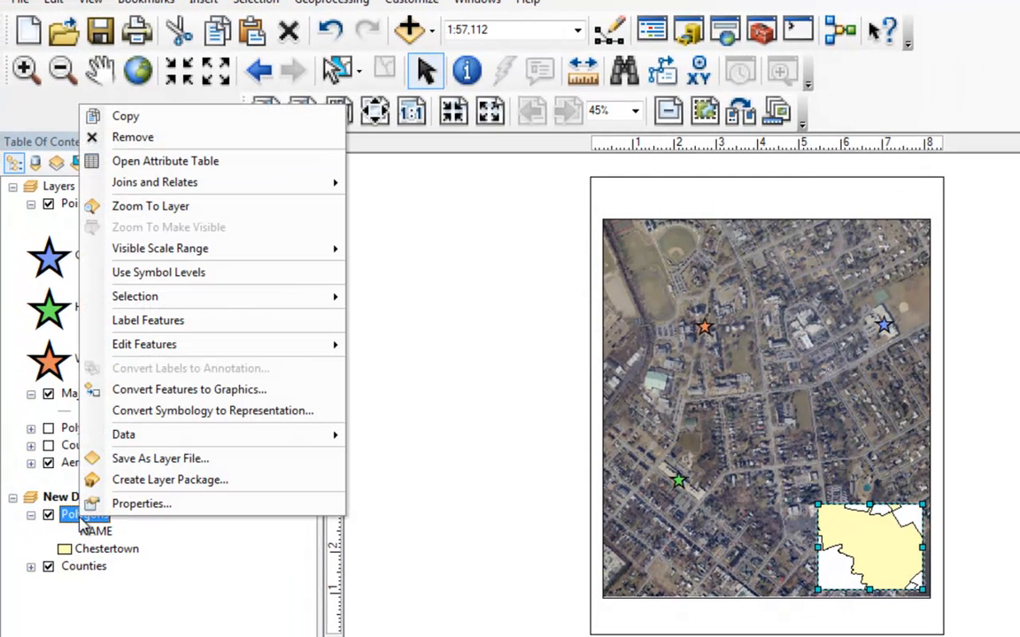
pyautogui.click(152, 206)
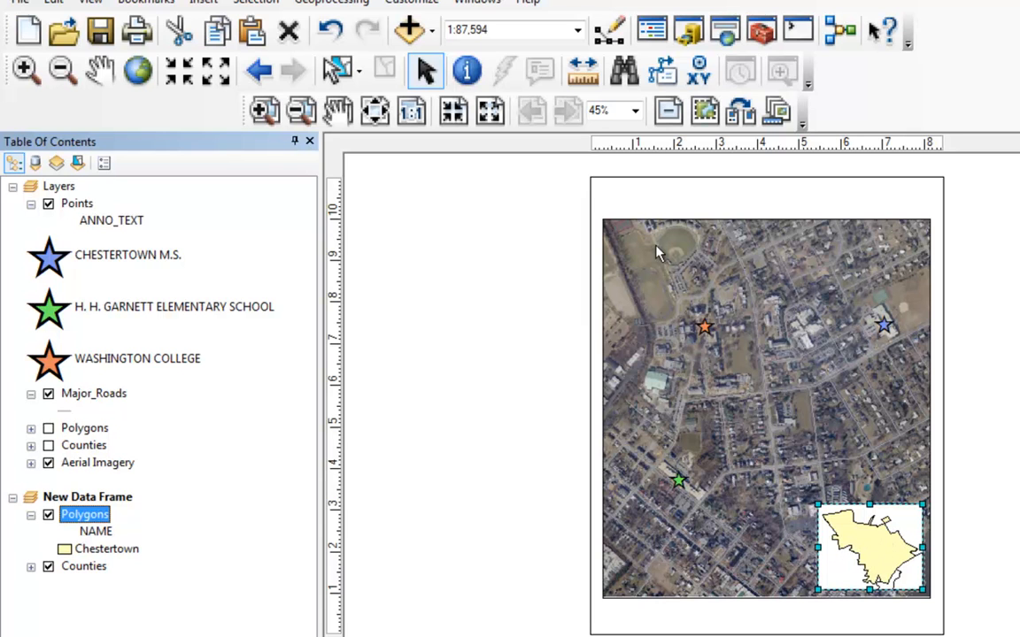
# Add an extent indicator for the Layers data frame to the inset data frame and deselect the inset.
pyautogui.rightClick(868, 542)
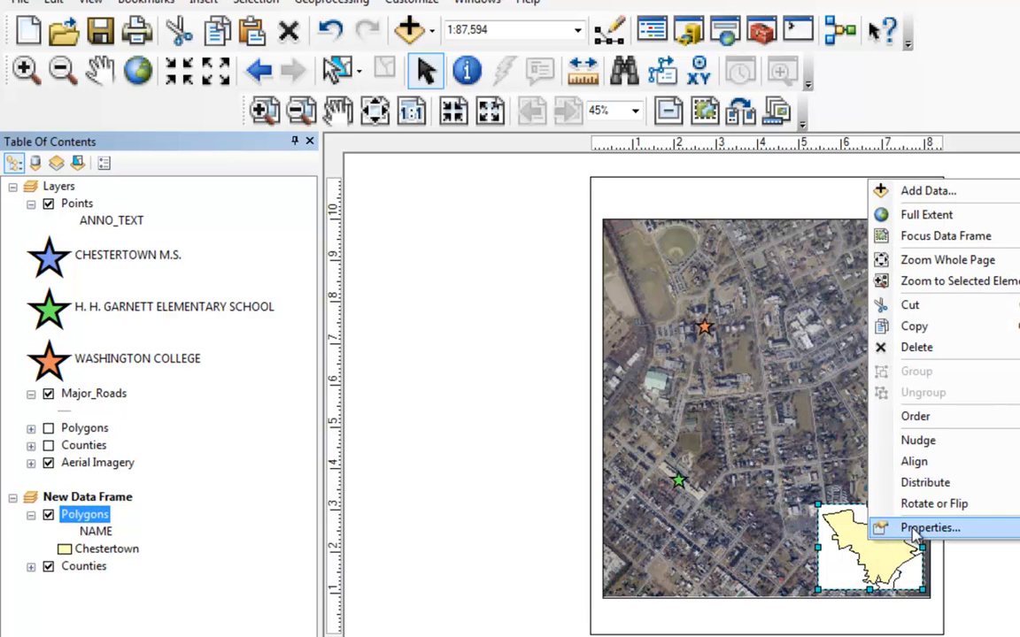
pyautogui.click(877, 527)
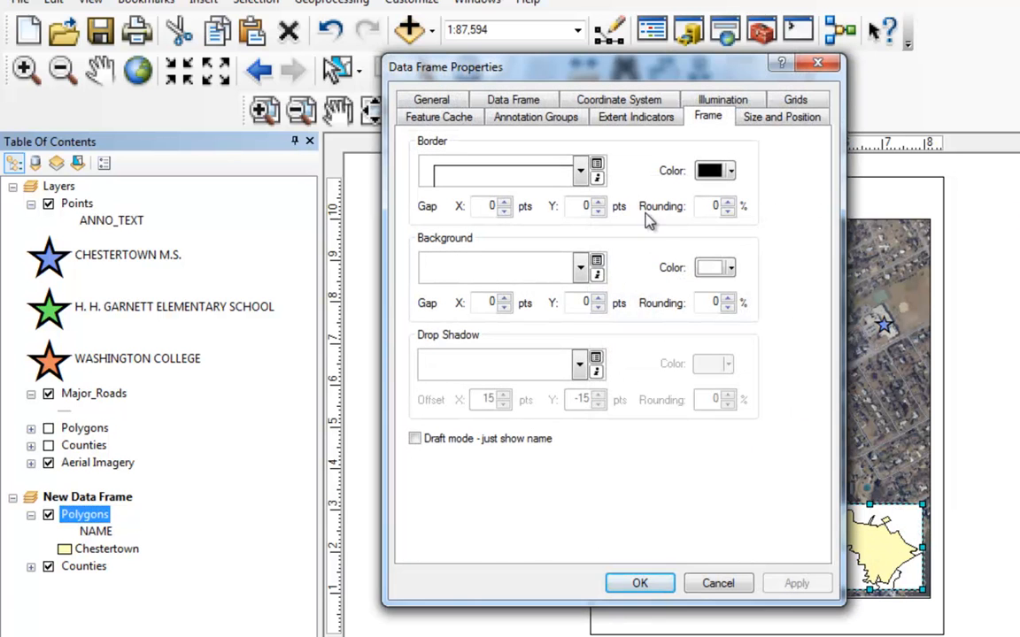
pyautogui.click(629, 122)
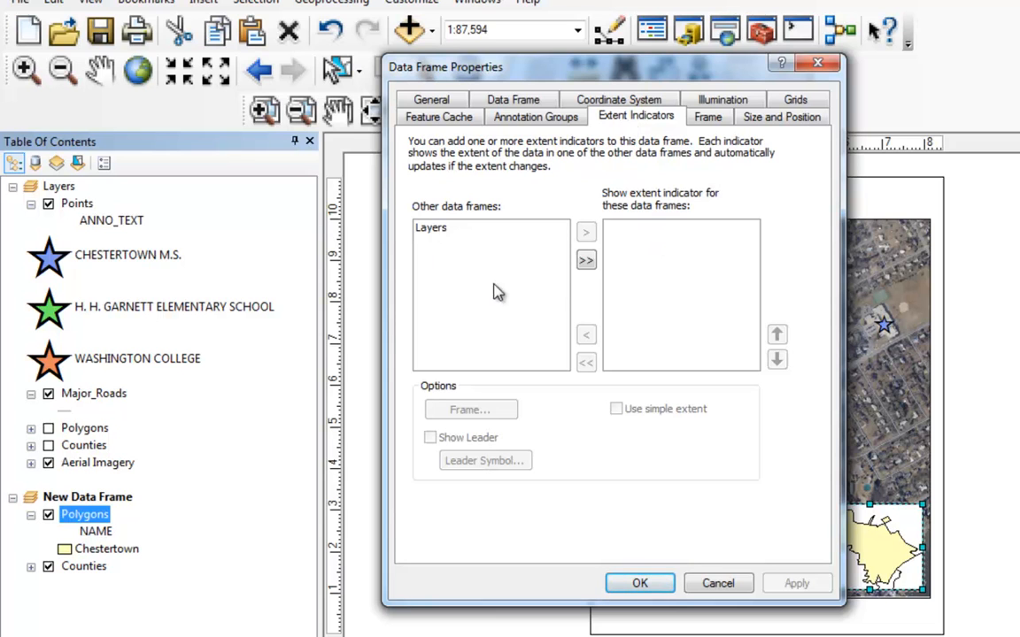
pyautogui.click(428, 231)
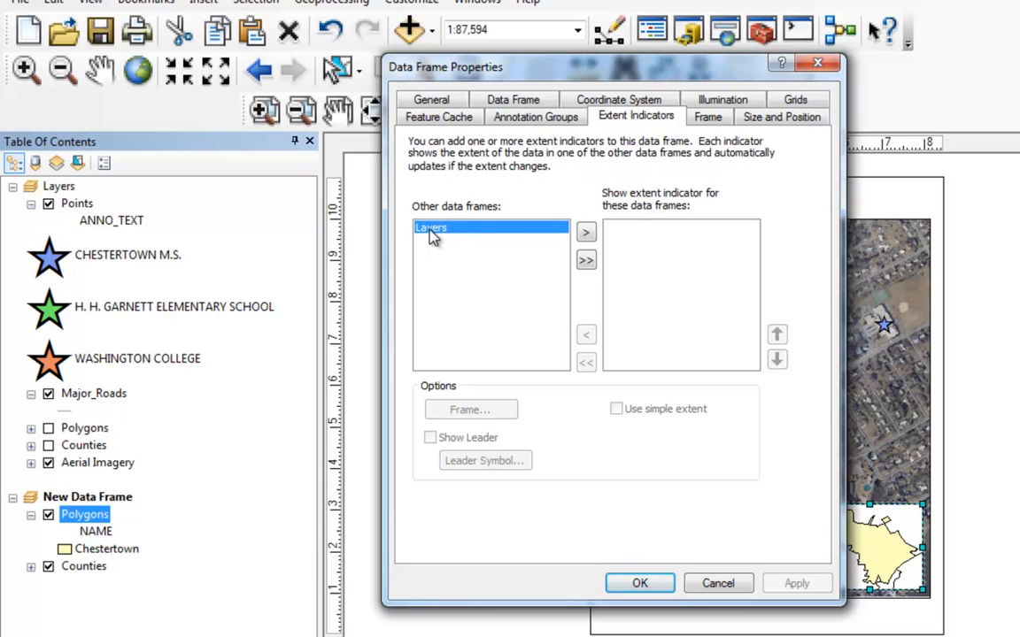
pyautogui.click(586, 232)
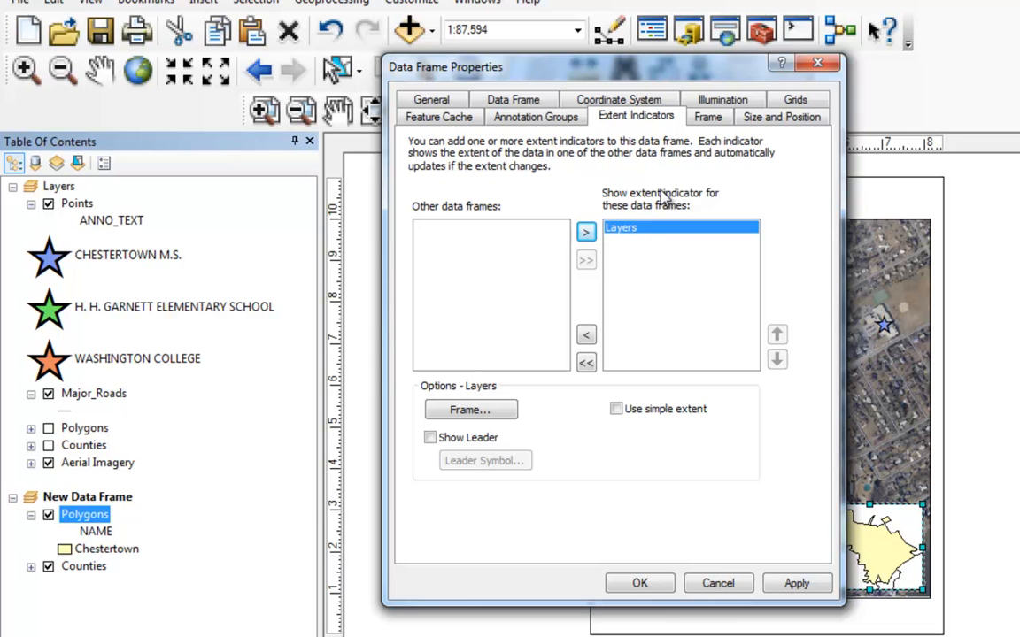
pyautogui.click(634, 584)
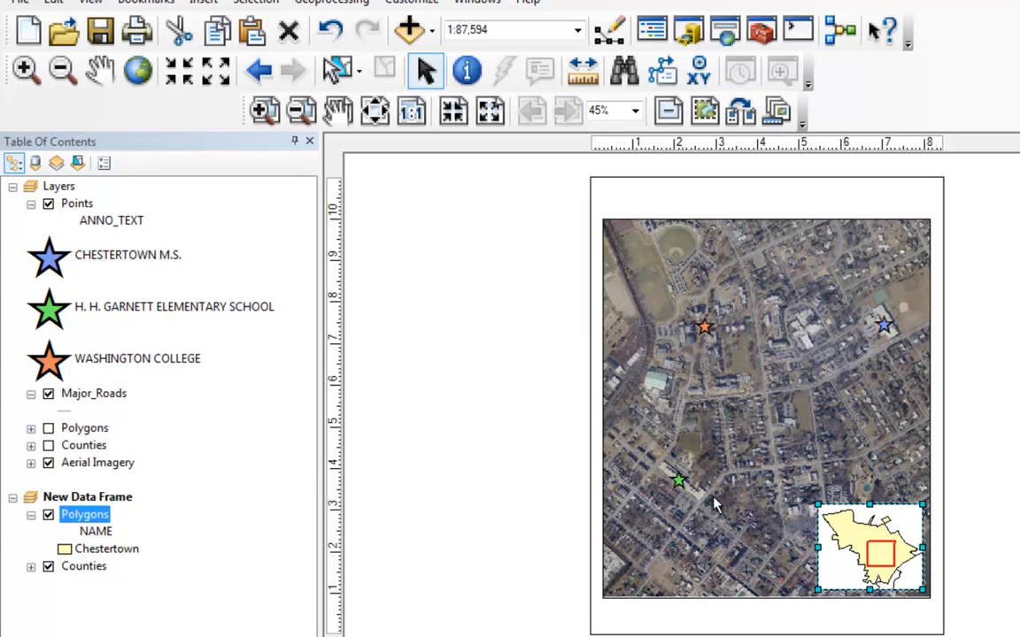
pyautogui.click(998, 492)
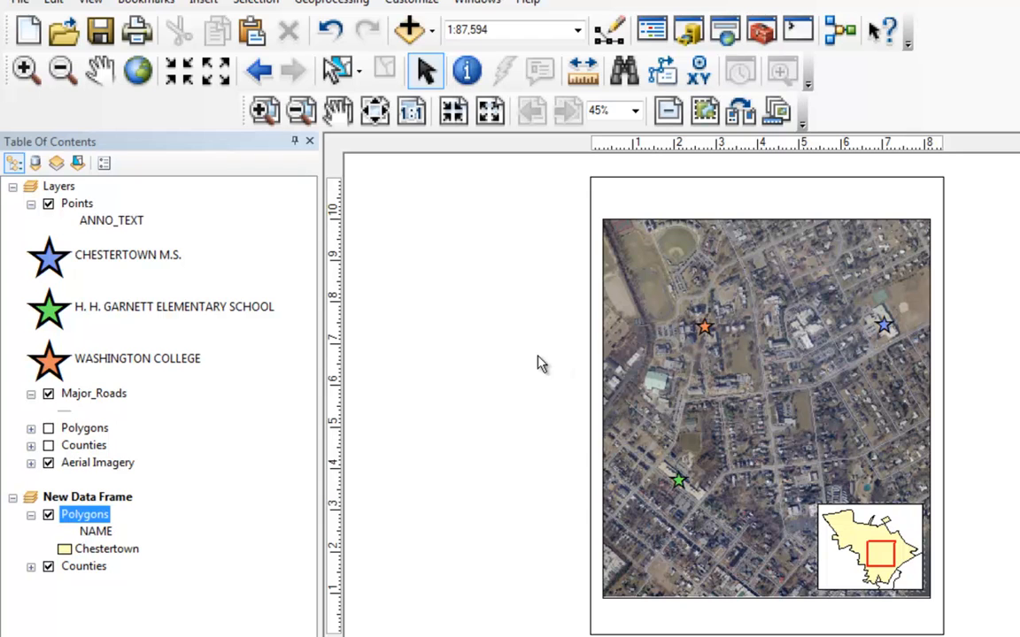
# Insert a title on the layout and move it into the margin just above the aerial imagery frame.
pyautogui.click(202, 5)
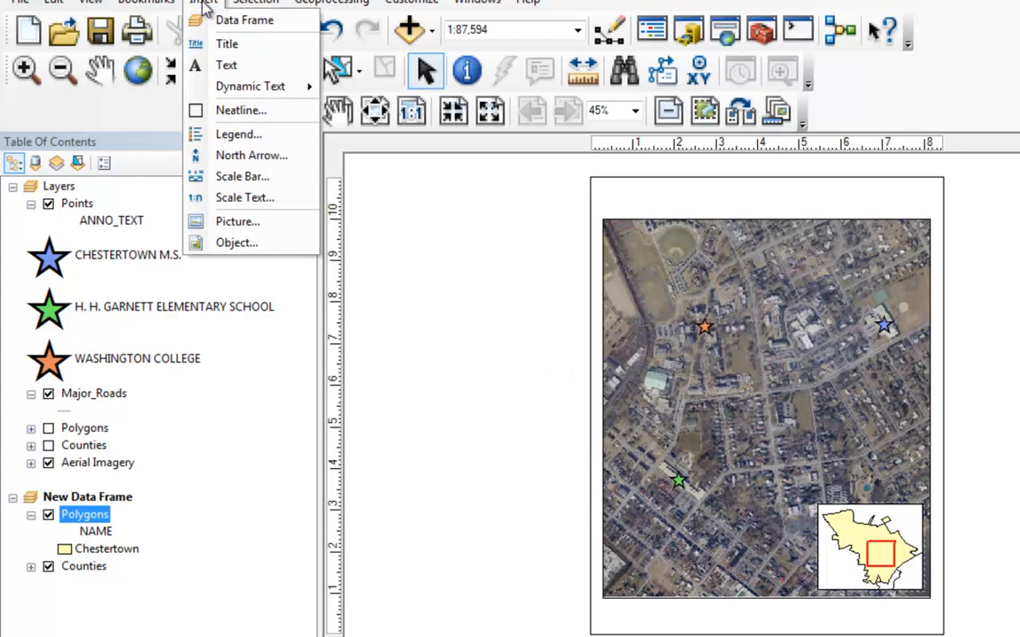
pyautogui.click(211, 44)
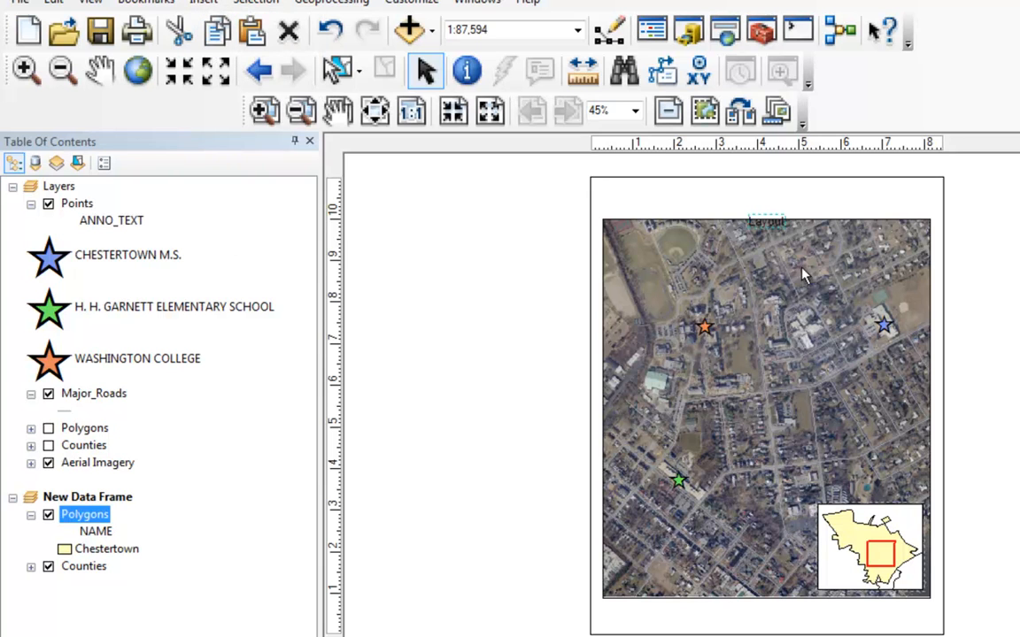
pyautogui.moveTo(770, 225); pyautogui.dragTo(769, 208)
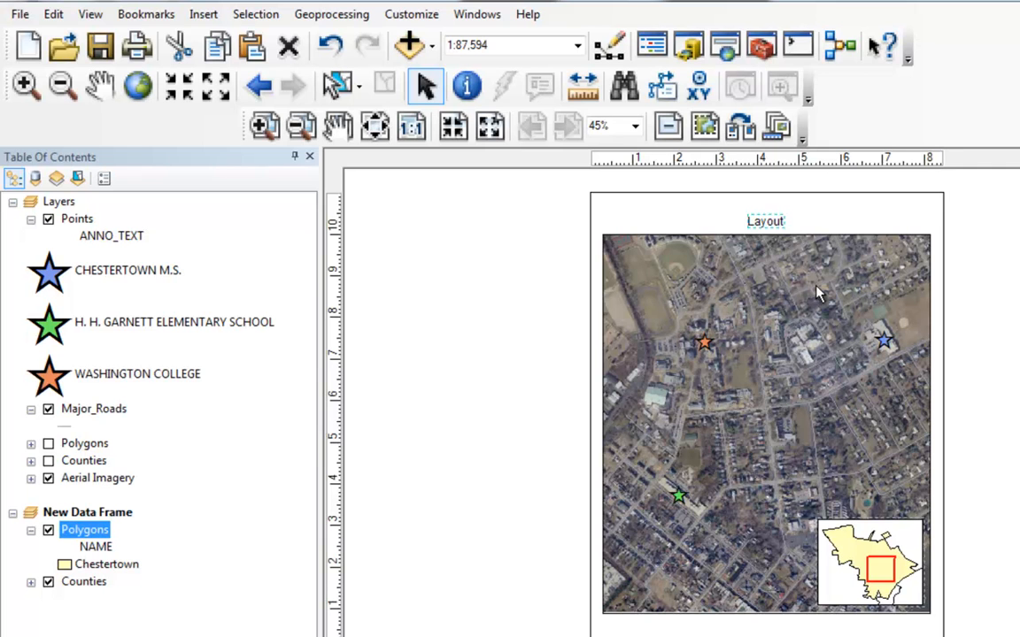
# Replace the title's text with "Educational Facilites in Chestertown, Maryland" and deselect it.
pyautogui.doubleClick(768, 223)
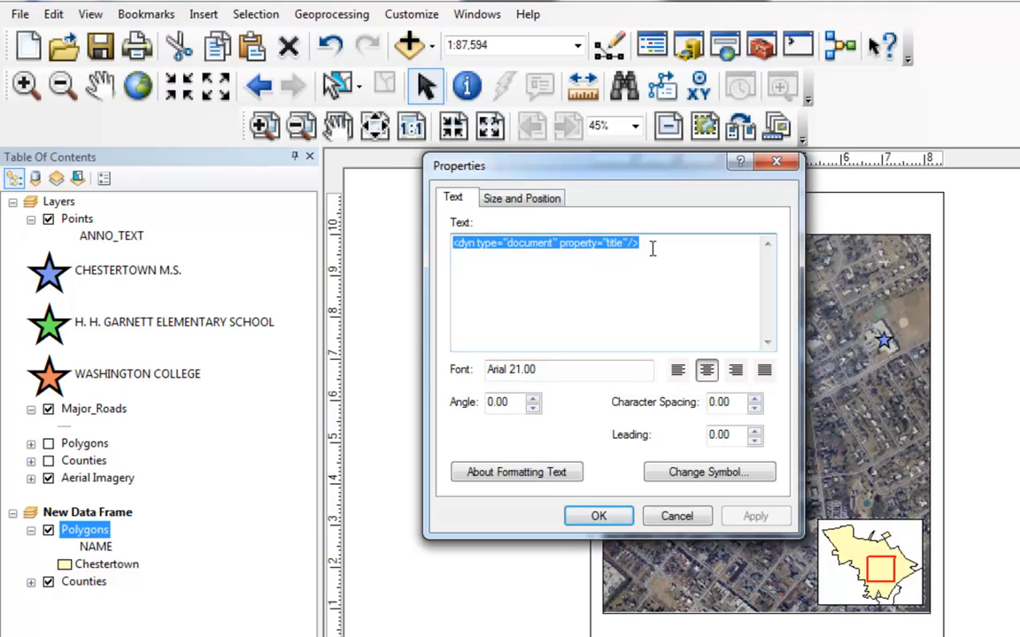
pyautogui.moveTo(651, 246); pyautogui.dragTo(398, 247)
pyautogui.write('E')
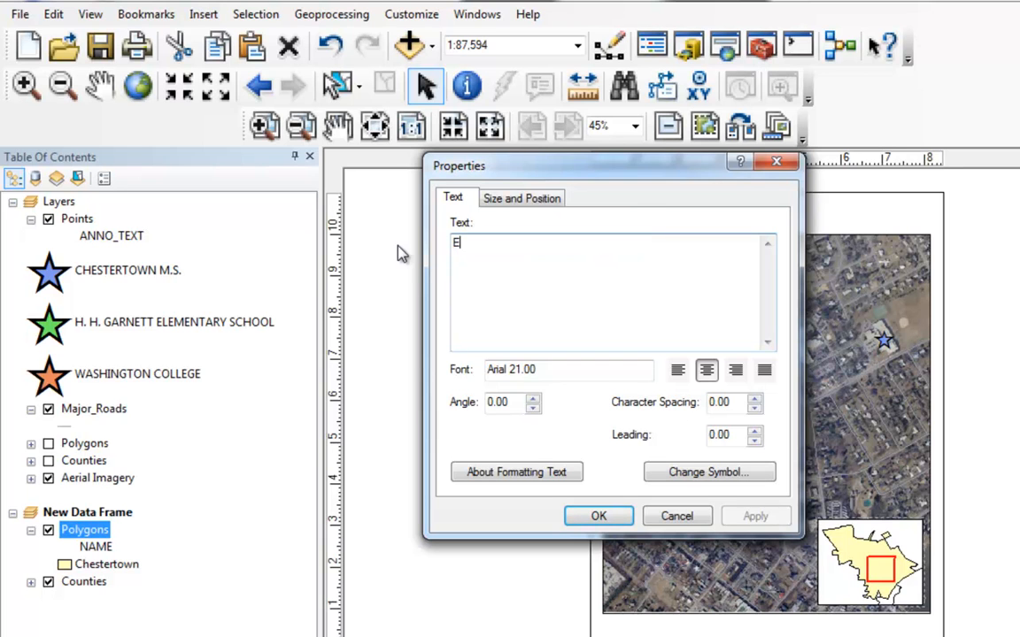
pyautogui.write('ducational Fac')
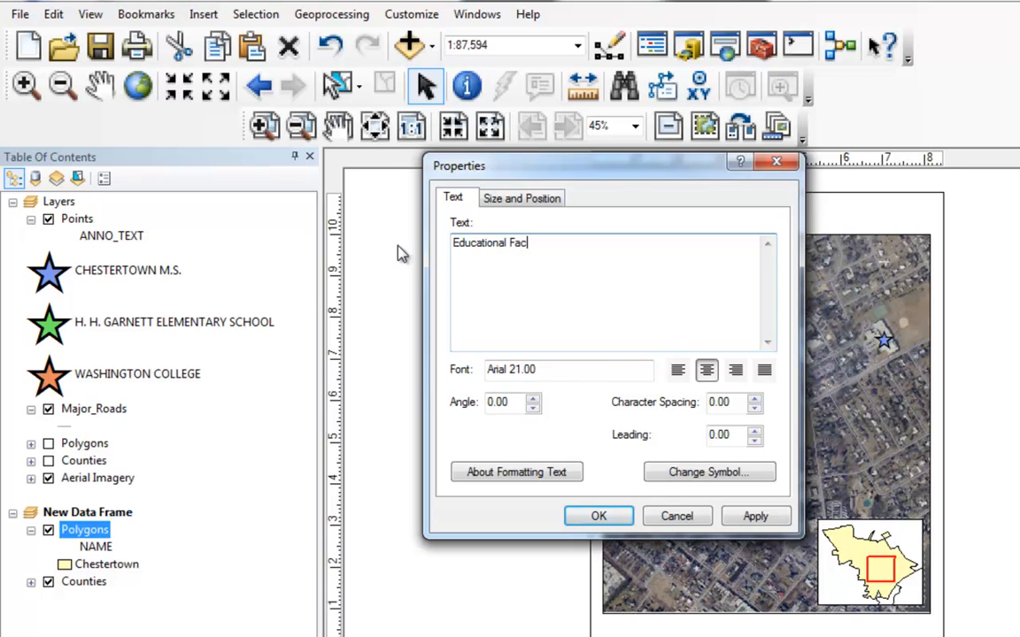
pyautogui.write('ilites in Chestertown. Maryl')
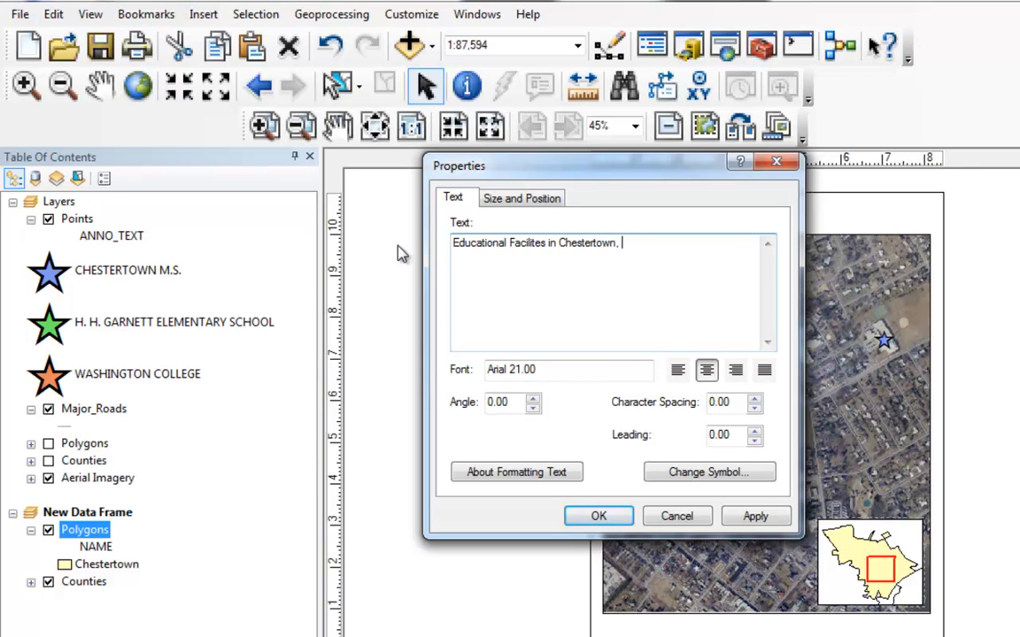
pyautogui.write('and')
pyautogui.click(588, 517)
pyautogui.click(992, 230)
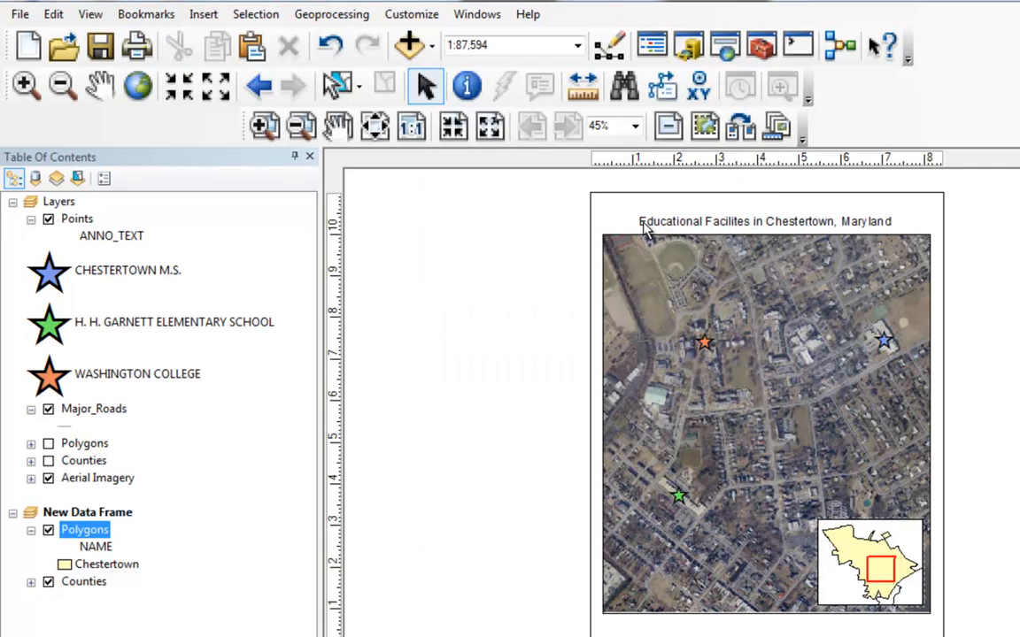
# Change the layout title's font to Shonar Bangla at size 26.
pyautogui.click(739, 226)
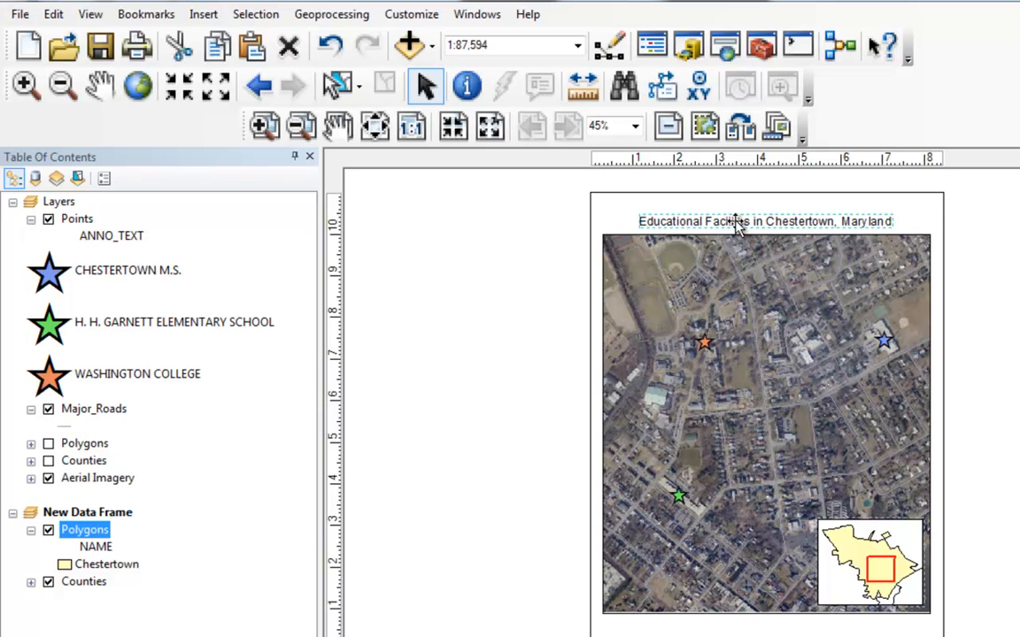
pyautogui.doubleClick(735, 221)
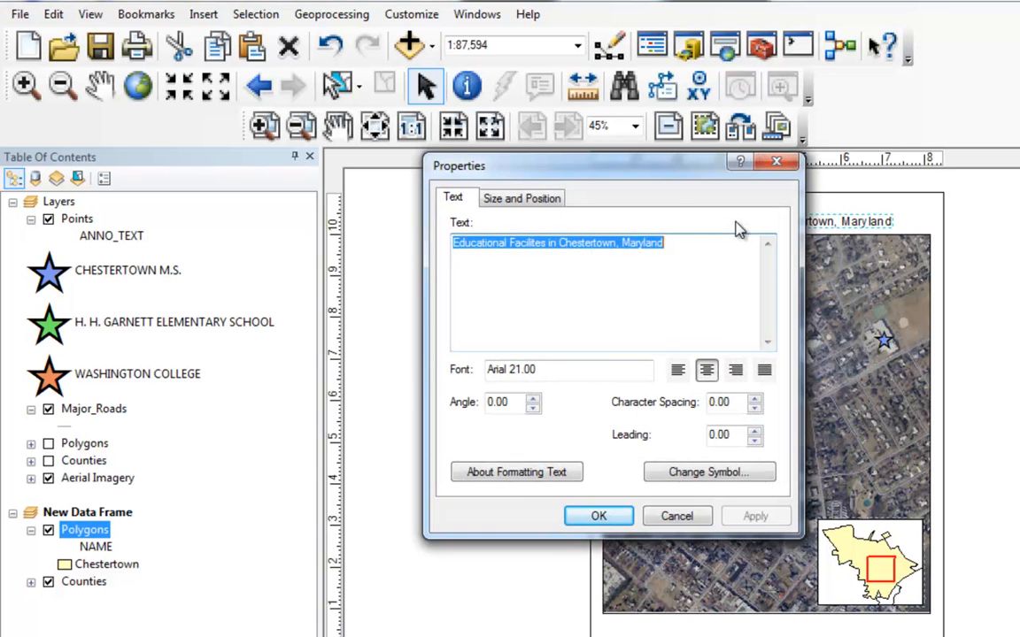
pyautogui.click(682, 476)
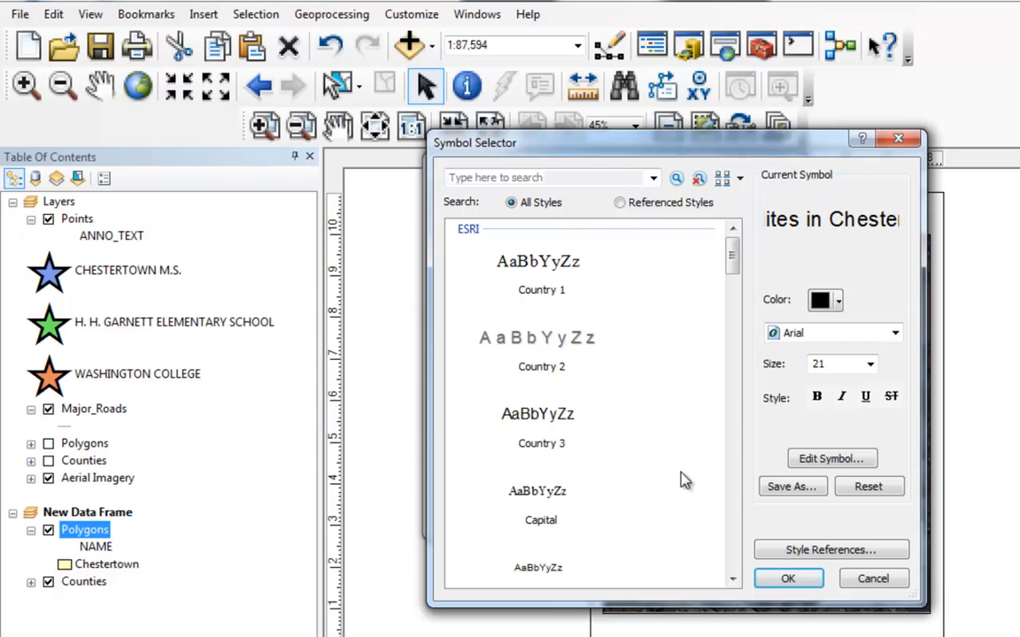
pyautogui.click(870, 364)
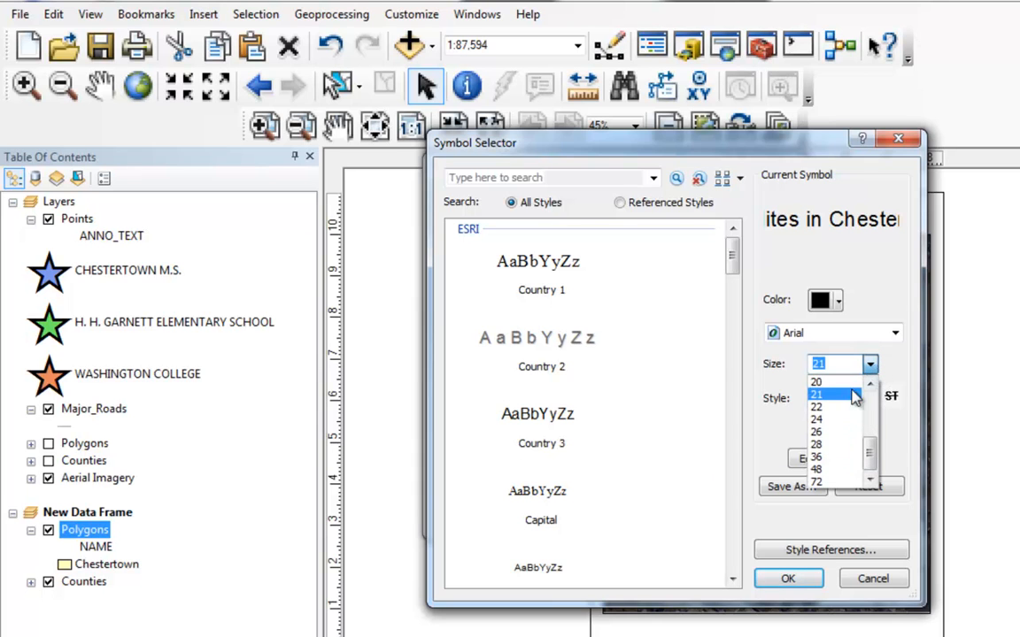
pyautogui.click(828, 432)
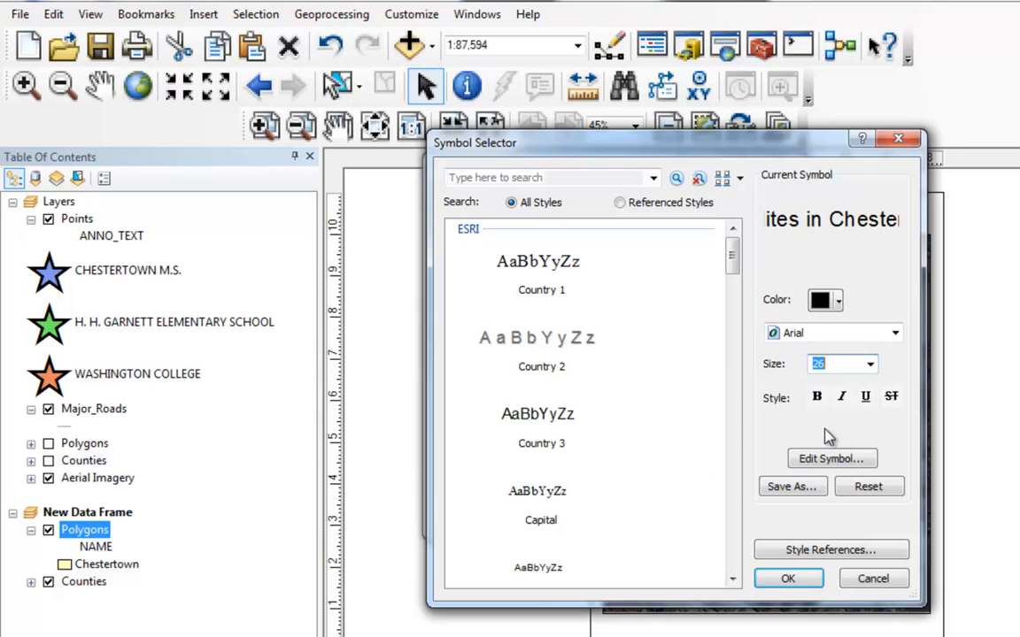
pyautogui.click(894, 335)
pyautogui.moveTo(931, 366); pyautogui.dragTo(934, 430)
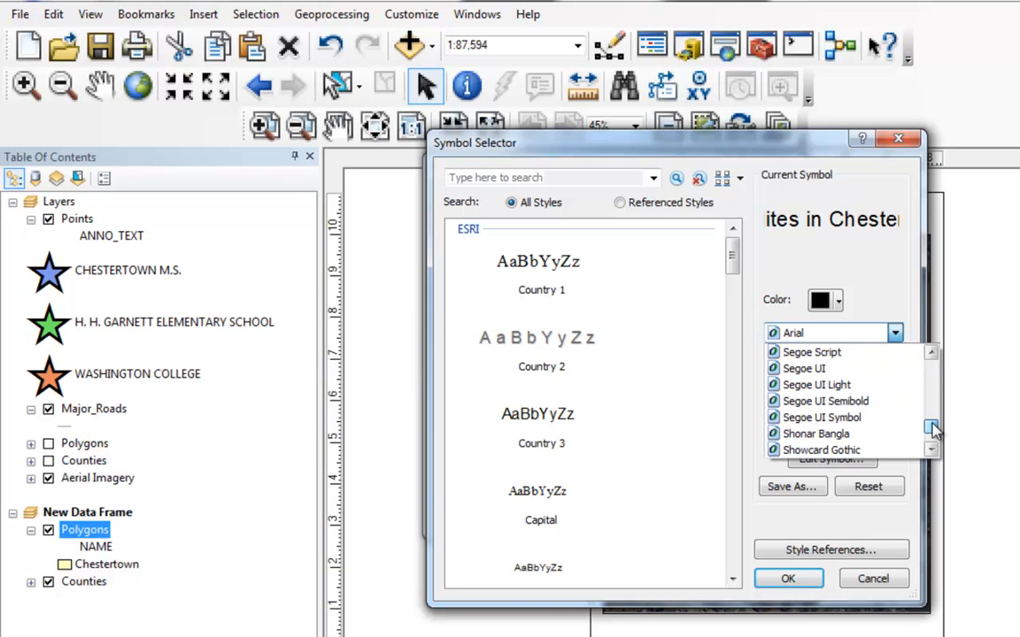
pyautogui.click(831, 434)
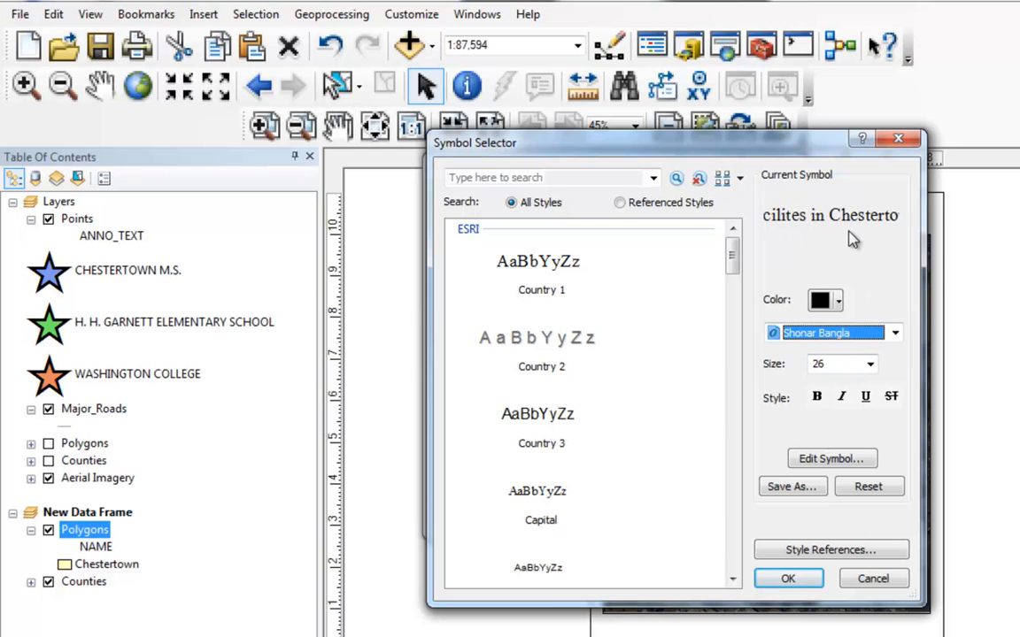
pyautogui.click(785, 581)
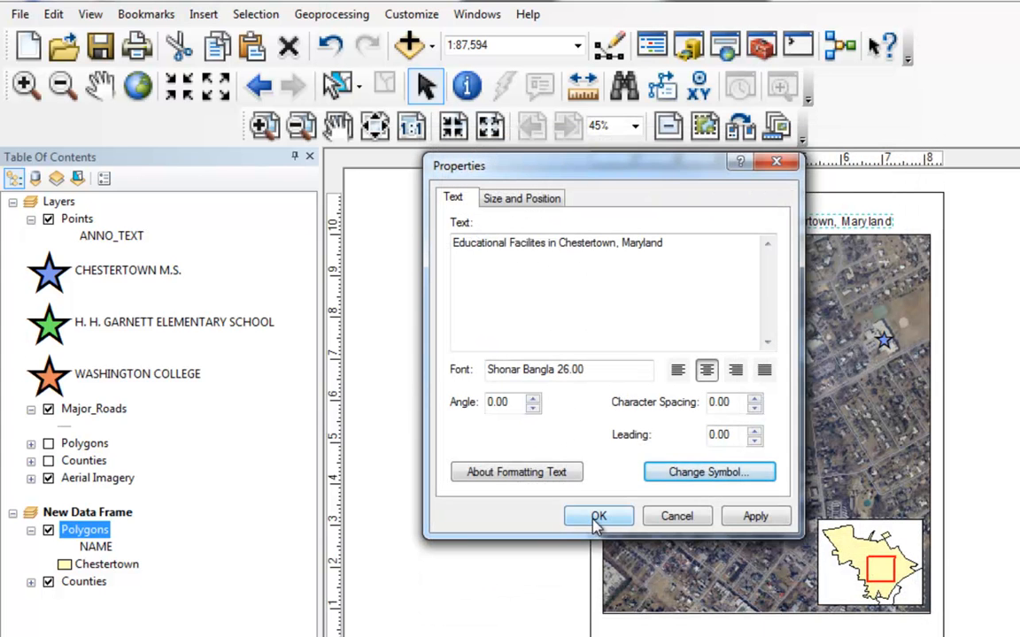
pyautogui.click(599, 517)
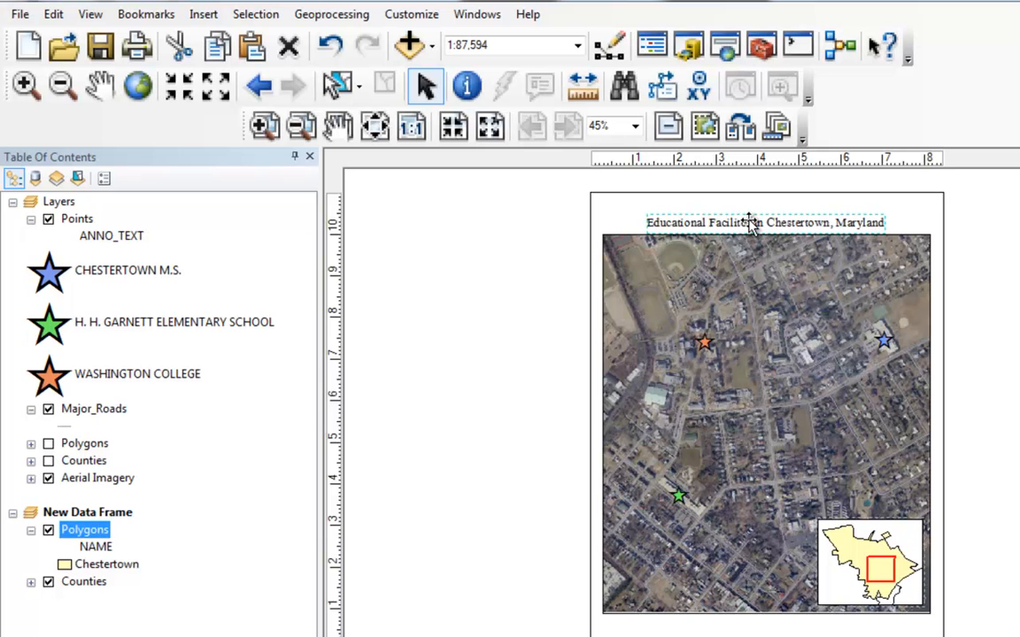
# Set the title's font size to 36, move it up clear of the imagery frame, and deselect it.
pyautogui.doubleClick(749, 223)
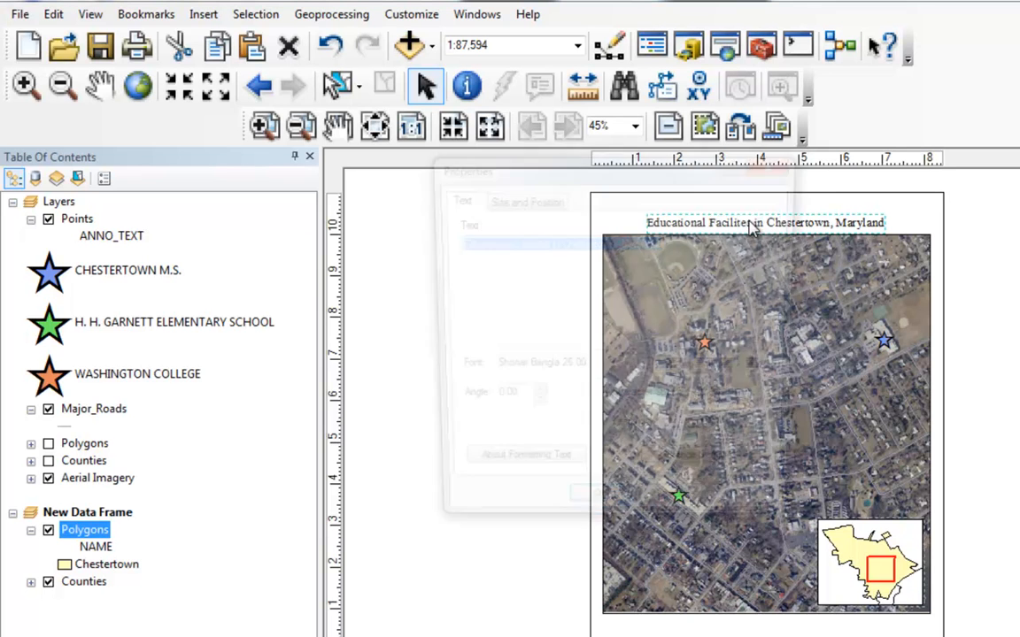
pyautogui.click(728, 474)
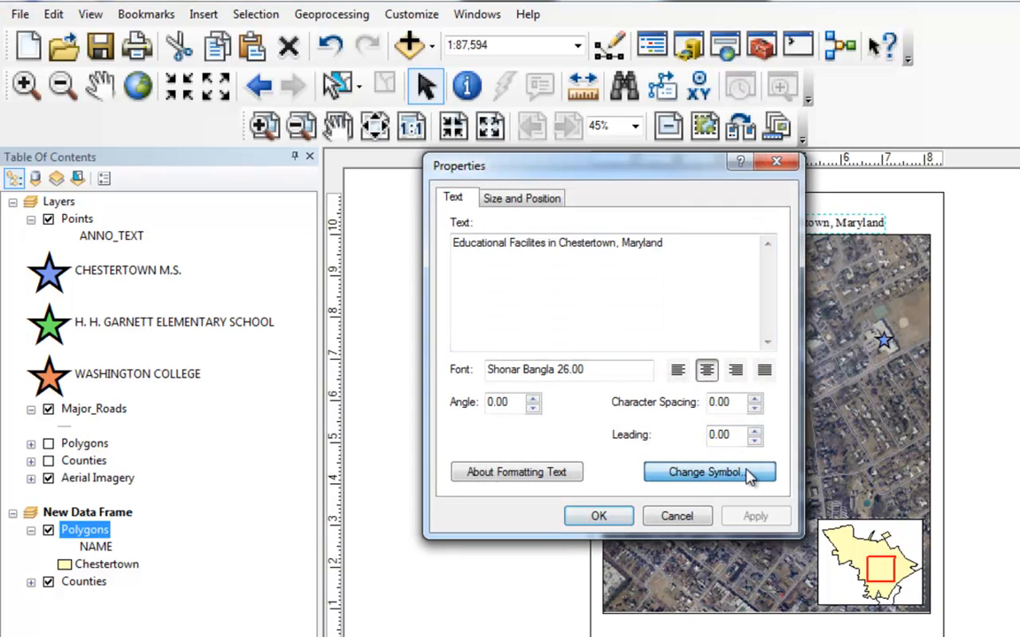
pyautogui.click(872, 366)
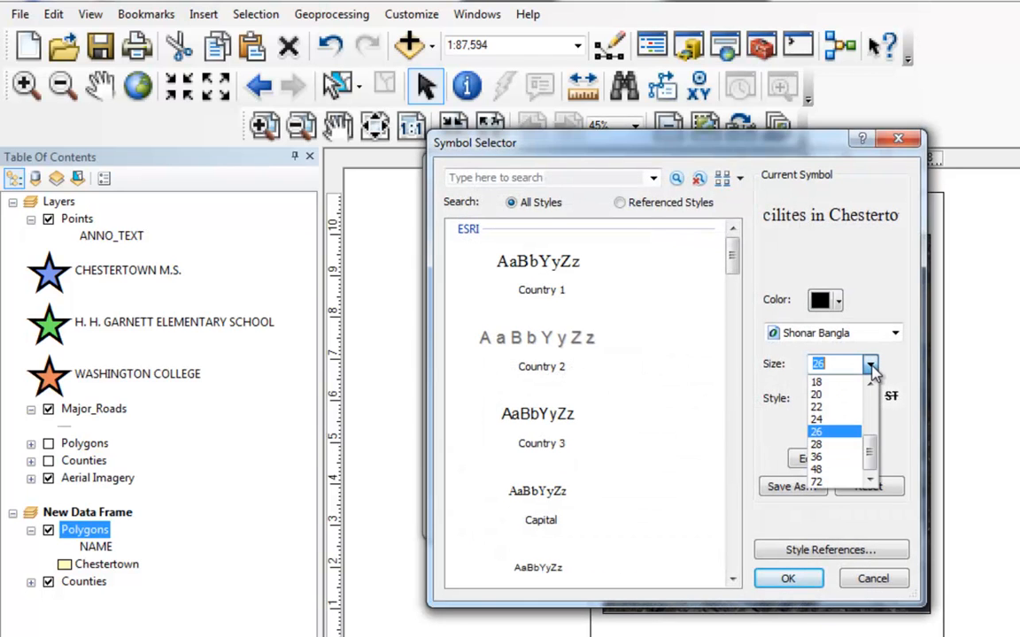
pyautogui.click(830, 457)
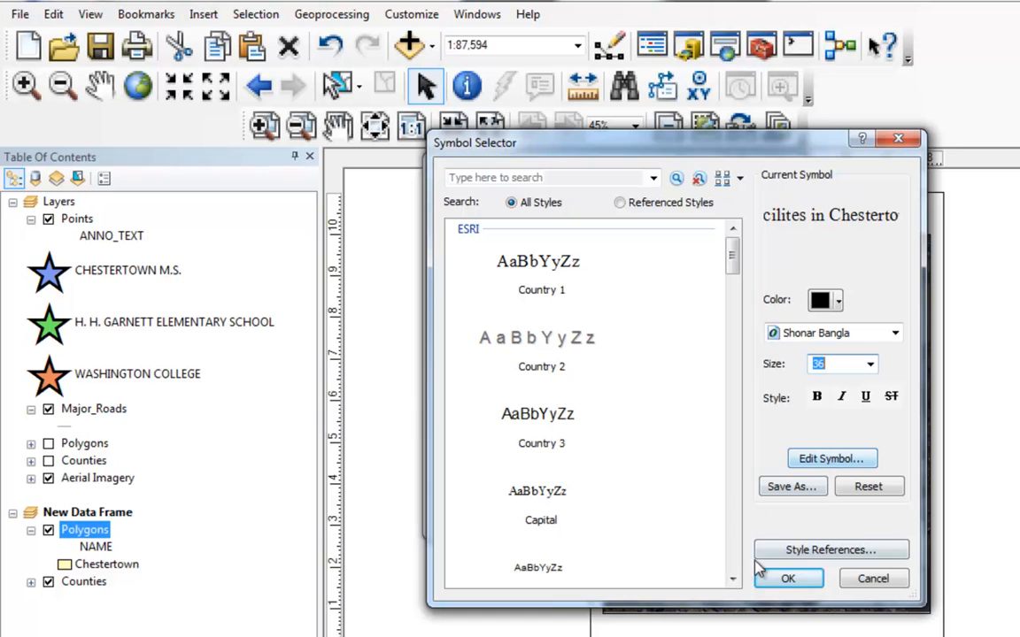
pyautogui.click(783, 578)
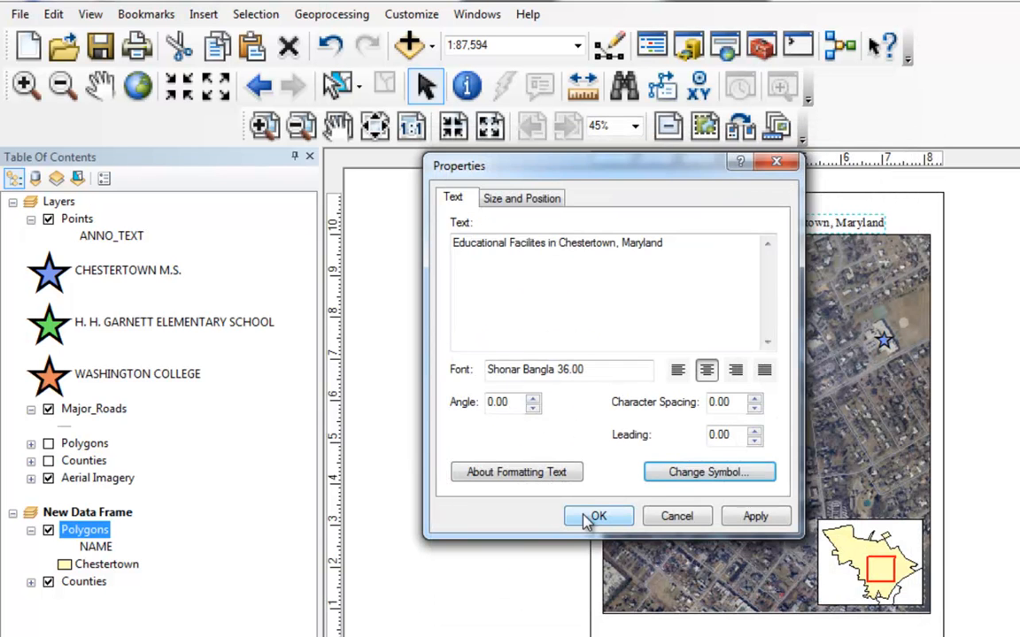
pyautogui.click(593, 517)
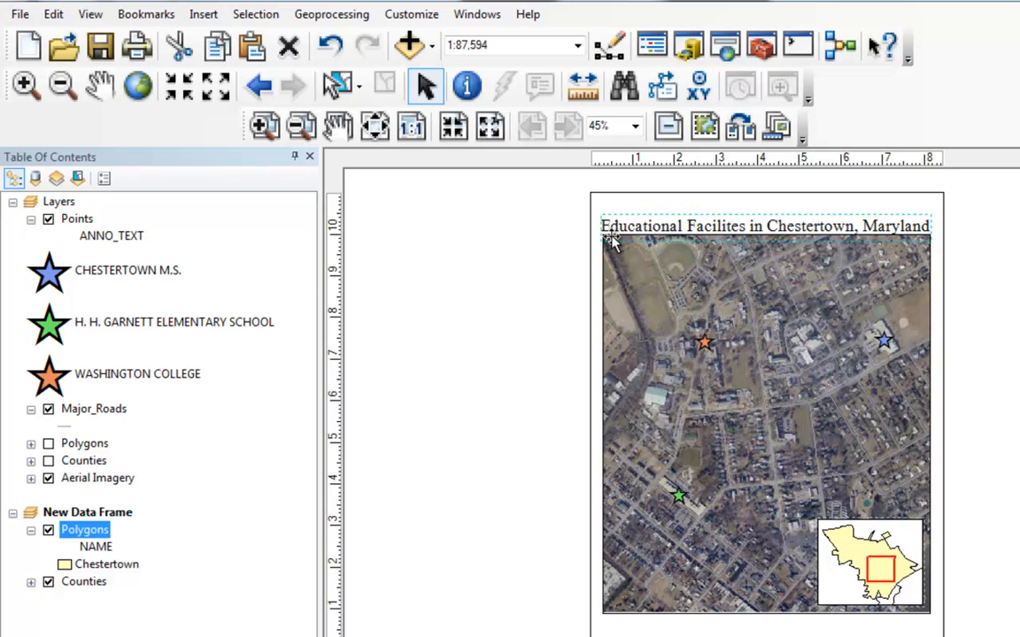
pyautogui.moveTo(764, 229); pyautogui.dragTo(764, 218)
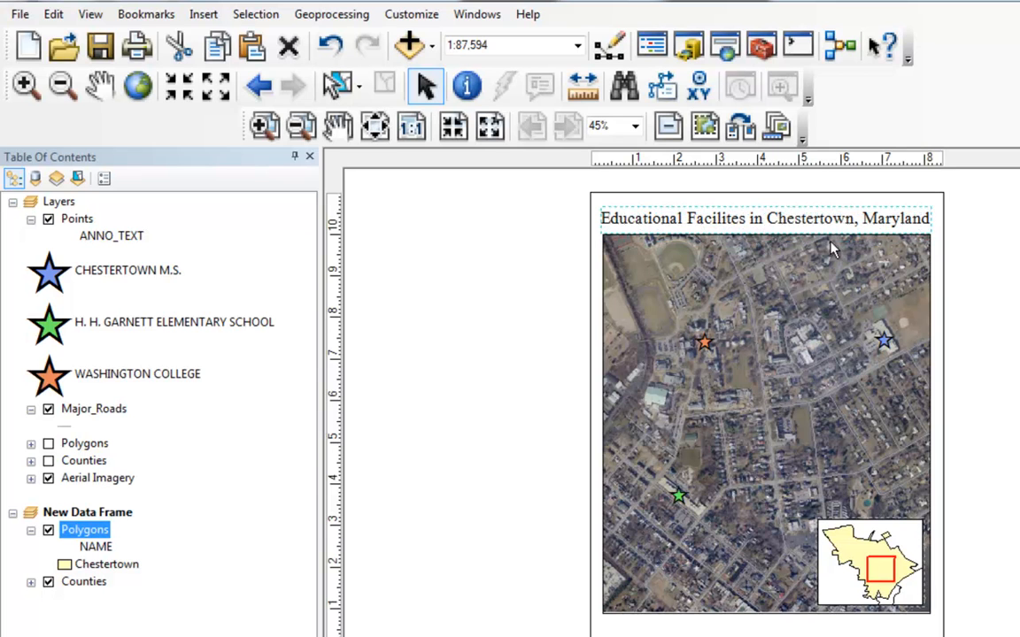
pyautogui.click(974, 279)
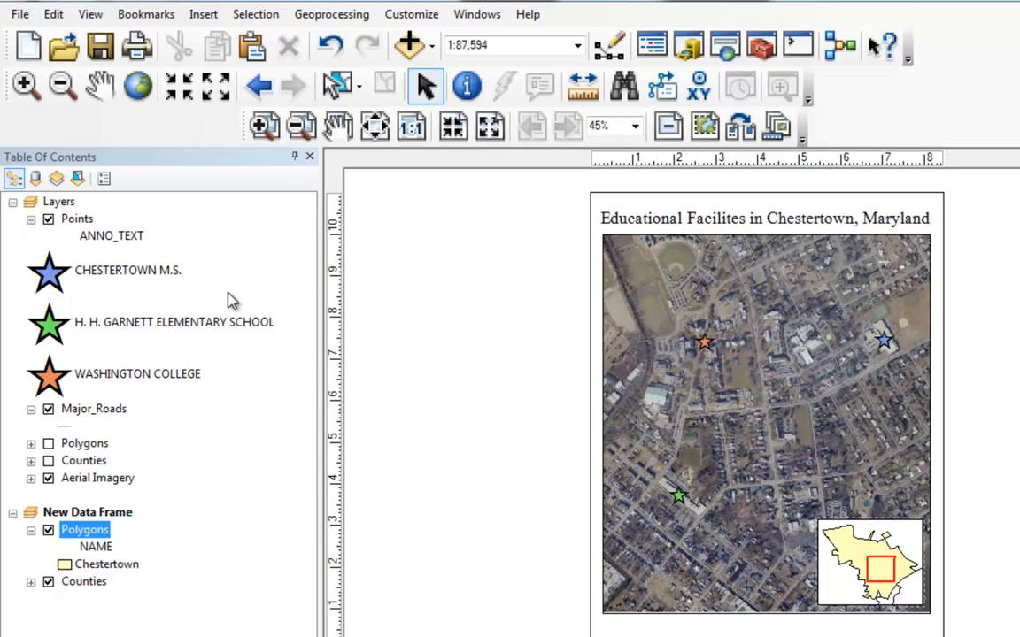
# Insert a Scale Line 1 scale bar and place it in the margin below the lower-left corner of the aerial imagery frame.
pyautogui.click(203, 15)
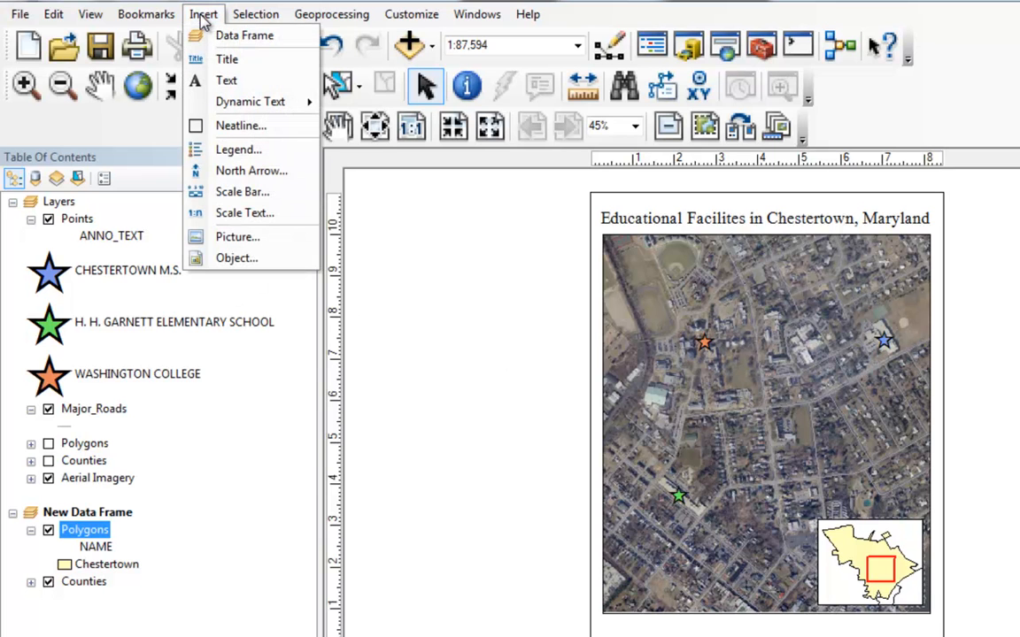
pyautogui.click(229, 197)
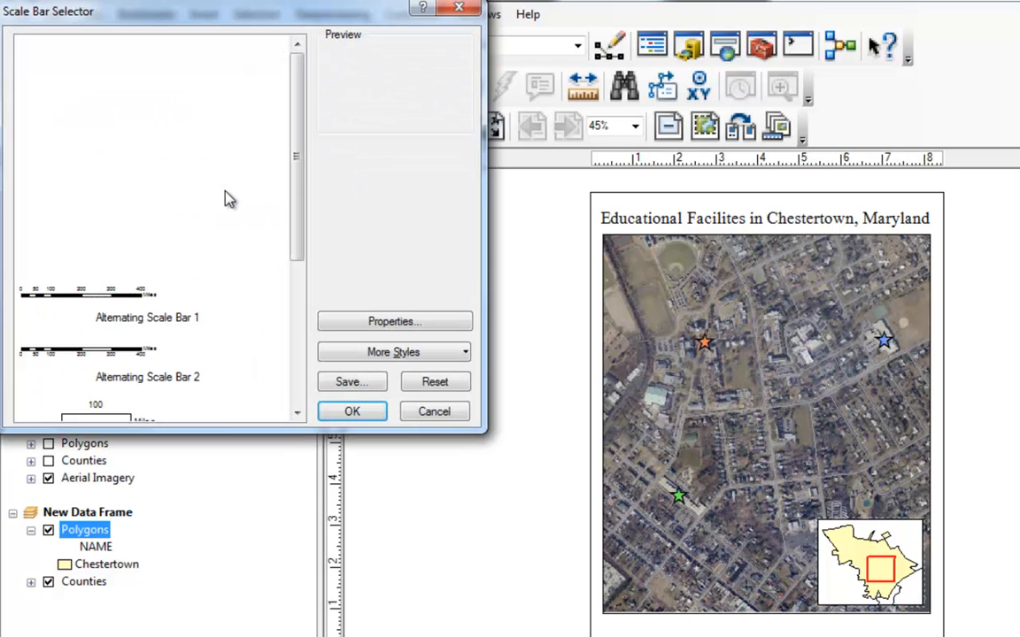
pyautogui.moveTo(250, 19); pyautogui.dragTo(495, 49)
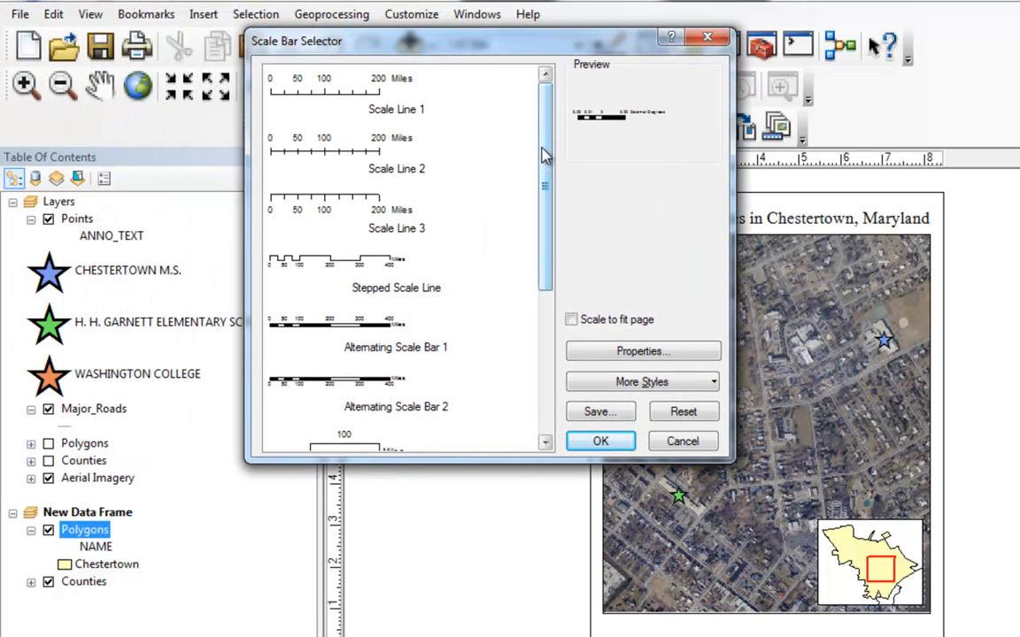
pyautogui.moveTo(546, 155); pyautogui.dragTo(542, 121)
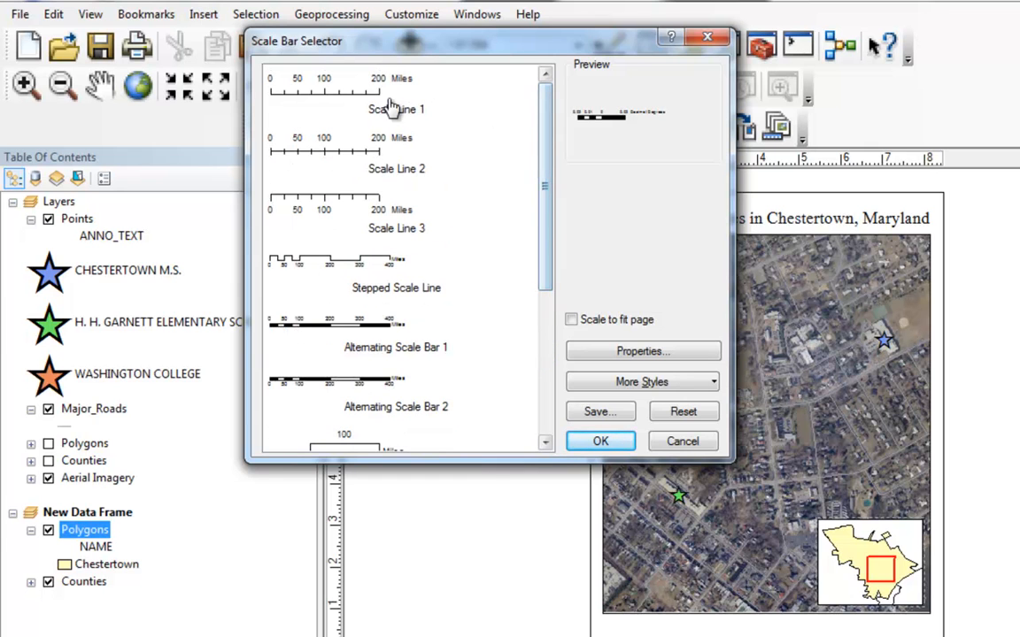
pyautogui.click(330, 95)
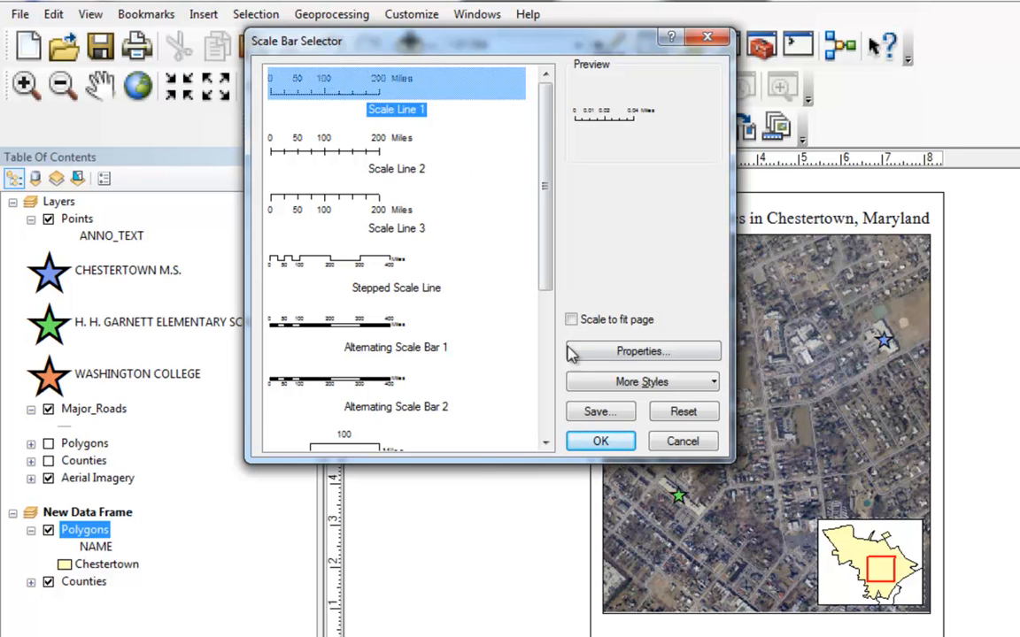
pyautogui.click(595, 441)
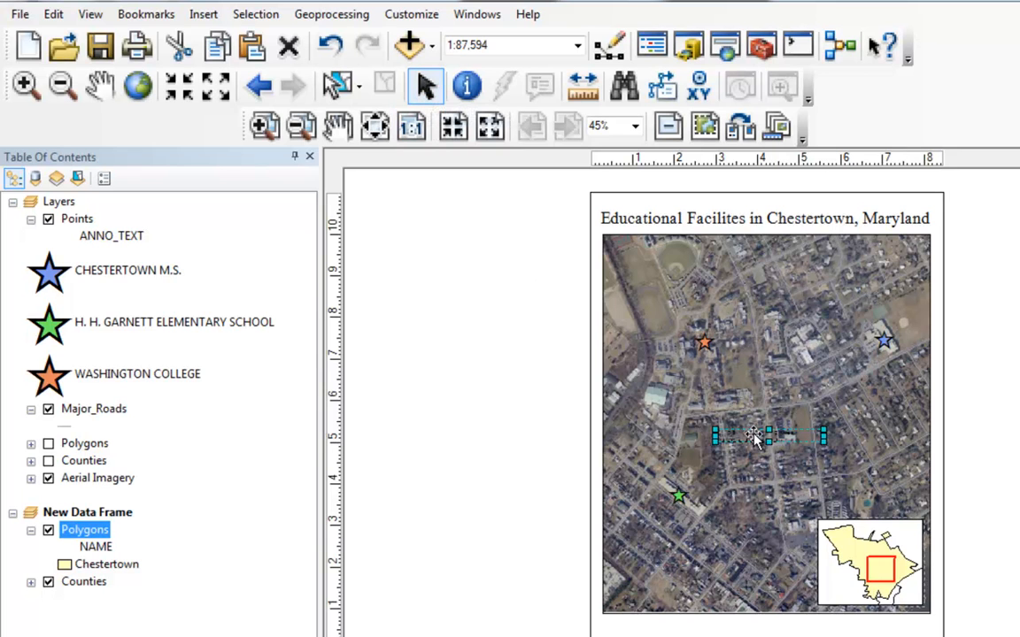
pyautogui.moveTo(784, 436); pyautogui.dragTo(675, 631)
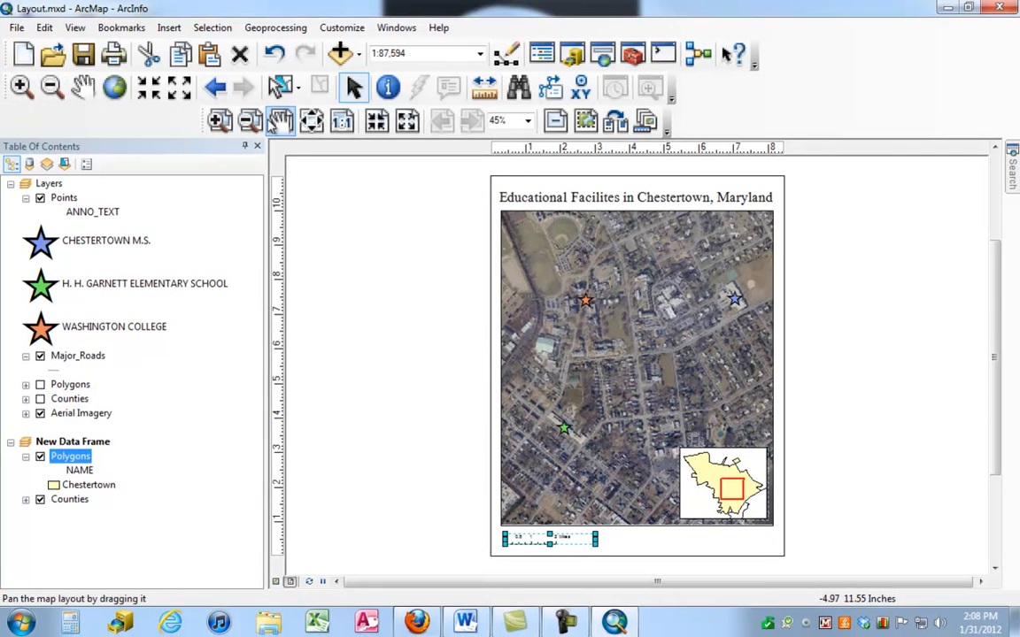
# Widen the scale bar below the aerial imagery frame until it spans 4 miles.
pyautogui.click(220, 121)
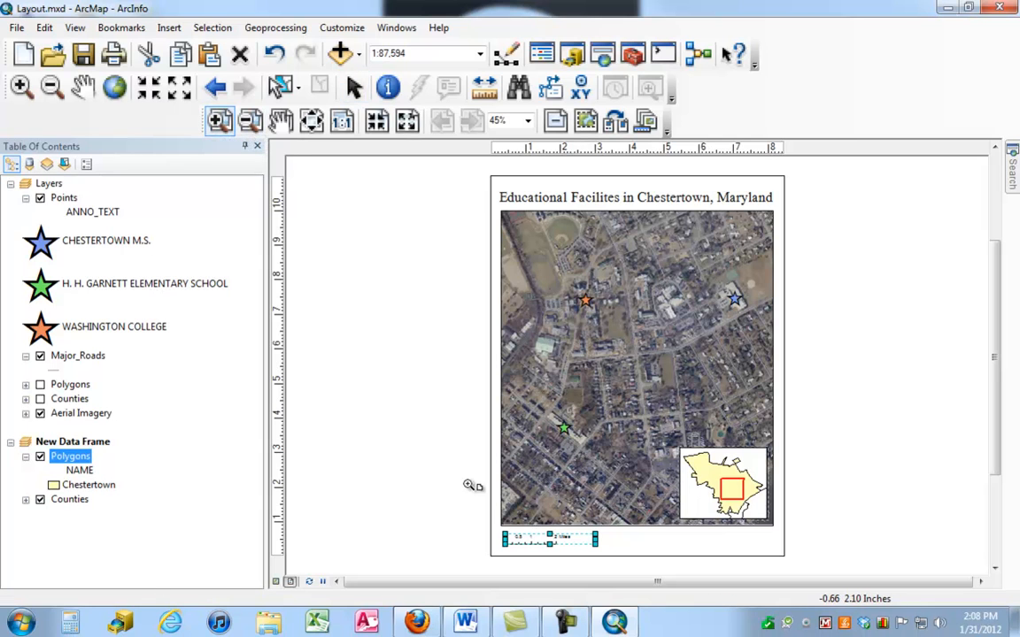
pyautogui.moveTo(465, 469); pyautogui.dragTo(664, 565)
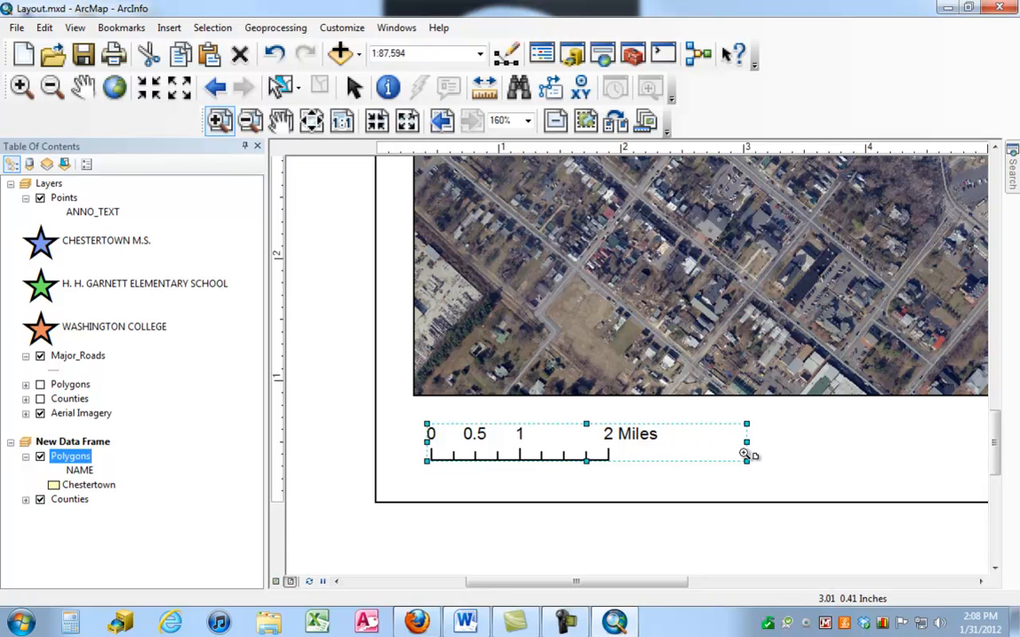
pyautogui.click(354, 88)
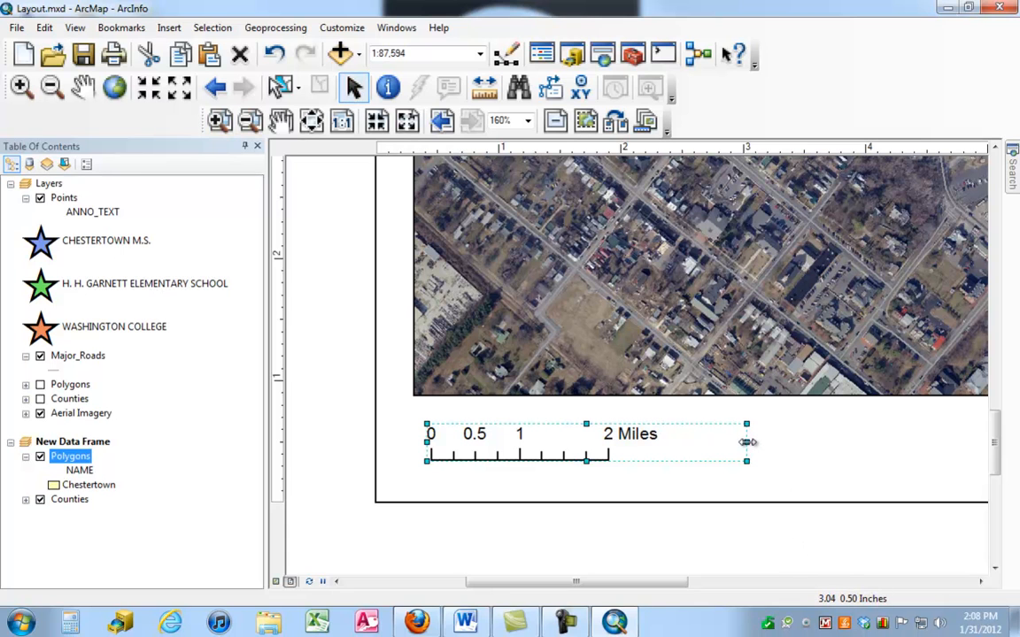
pyautogui.moveTo(748, 441); pyautogui.dragTo(912, 442)
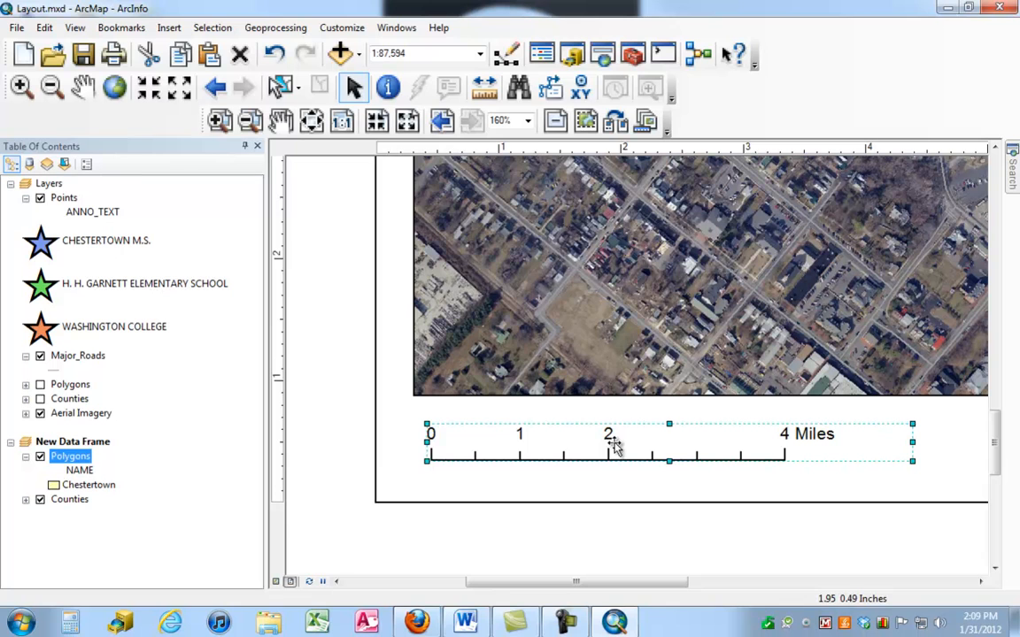
# Review the scale bar's units, numbers and marks, text format and frame settings, then close its properties.
pyautogui.doubleClick(615, 447)
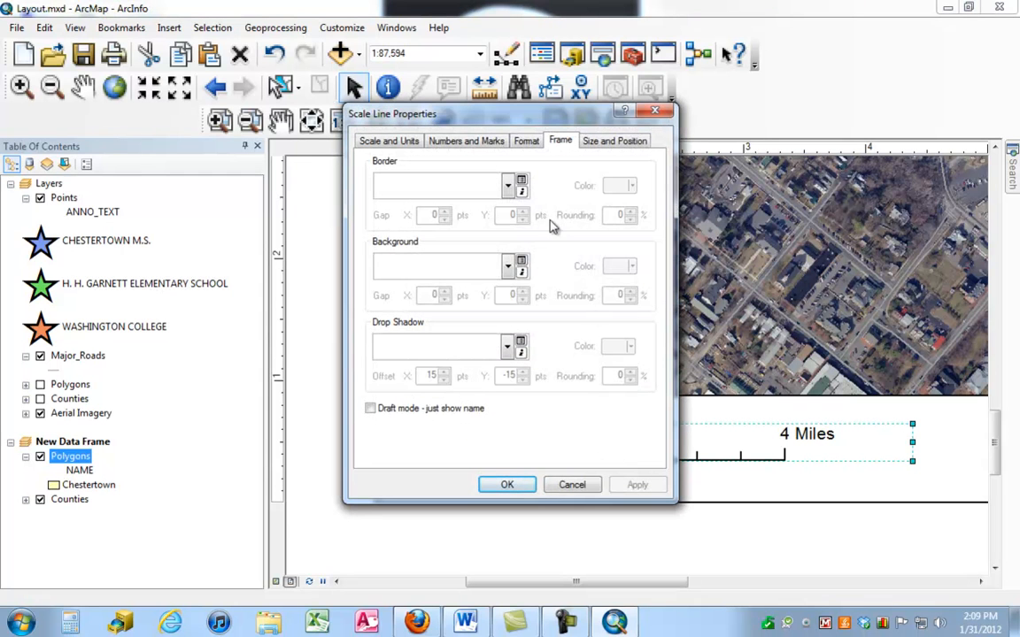
pyautogui.click(387, 142)
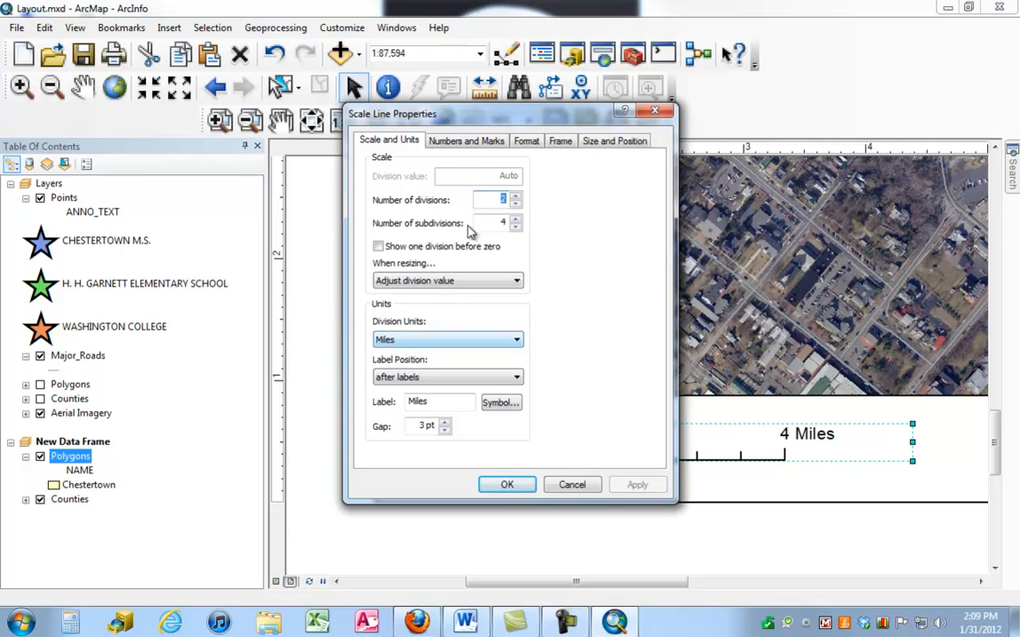
pyautogui.click(471, 146)
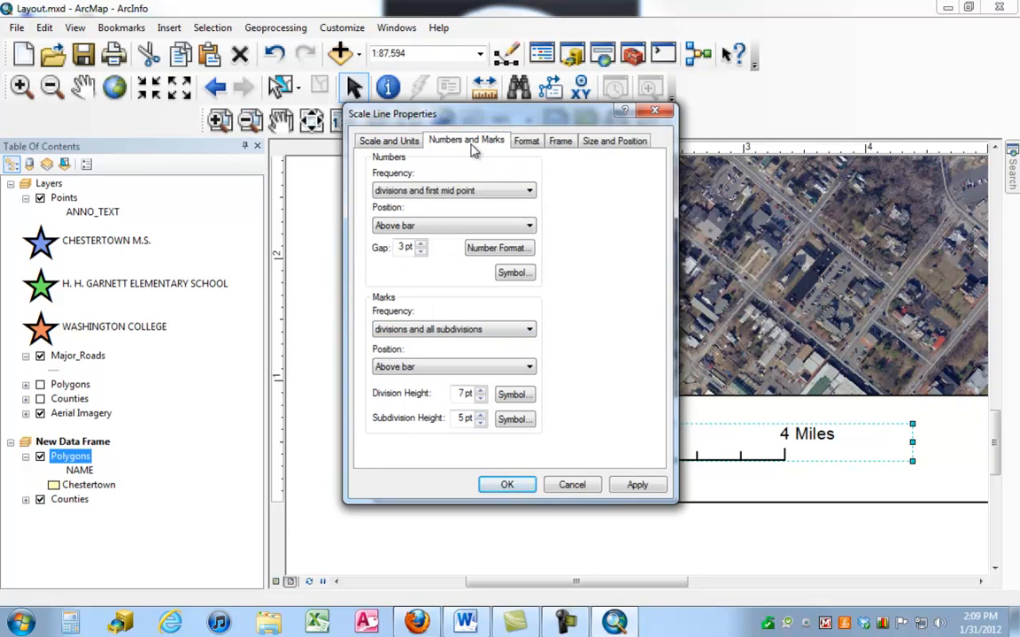
pyautogui.click(526, 143)
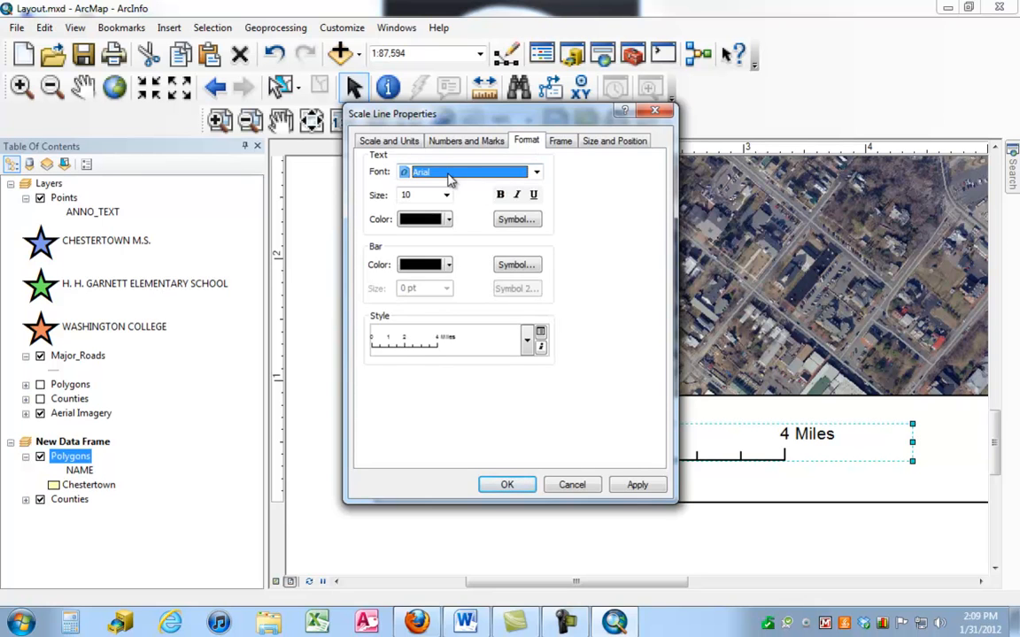
pyautogui.click(561, 145)
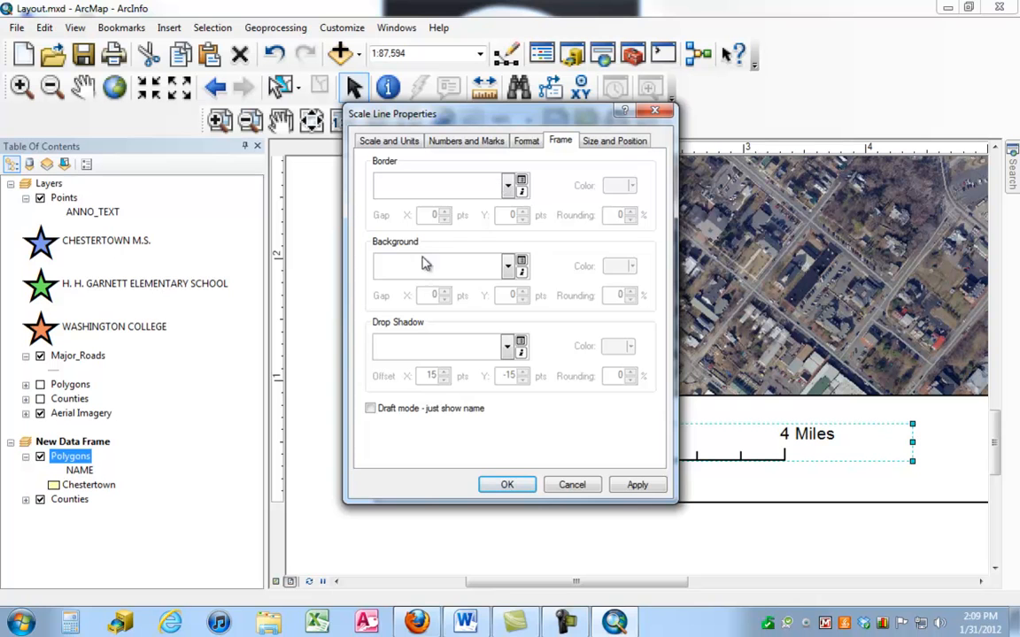
pyautogui.click(508, 486)
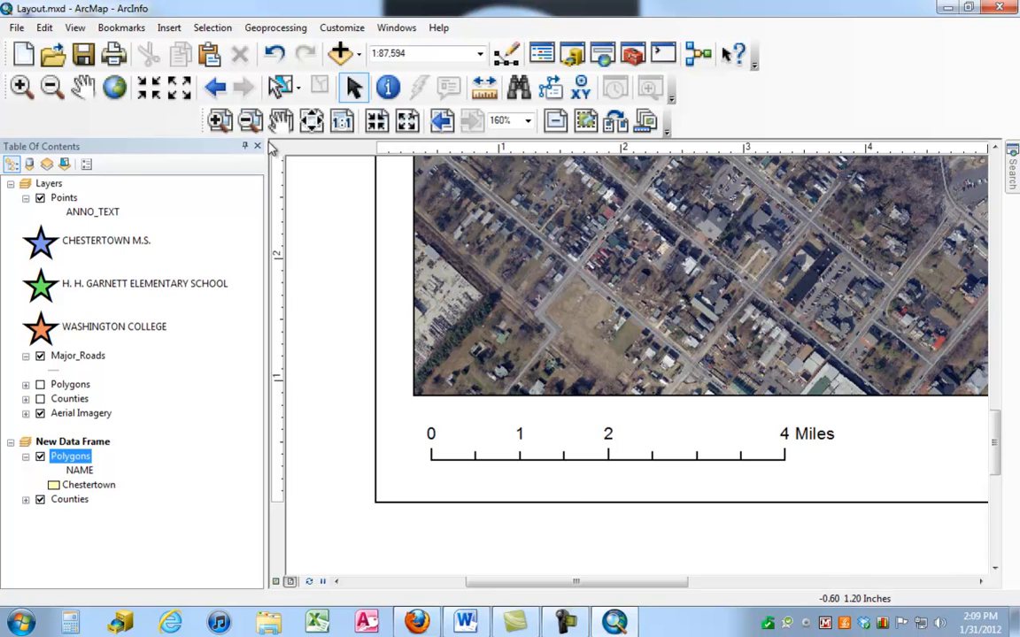
# Insert the Washington College logo with the signature as a picture from the Logos folder on the Ruggeder (G:) drive.
pyautogui.click(250, 121)
pyautogui.click(779, 442)
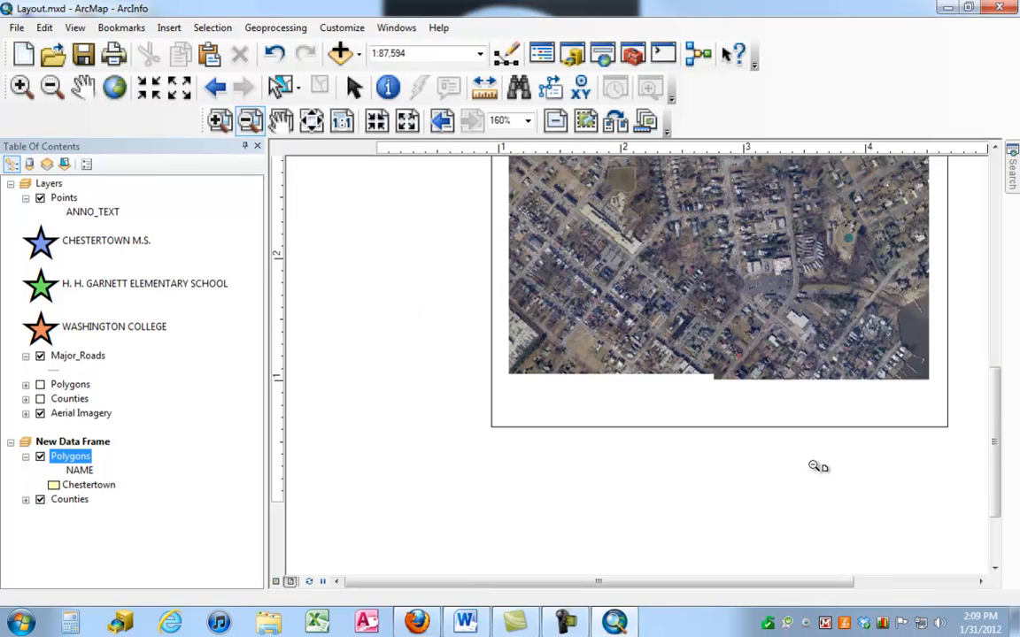
pyautogui.click(405, 358)
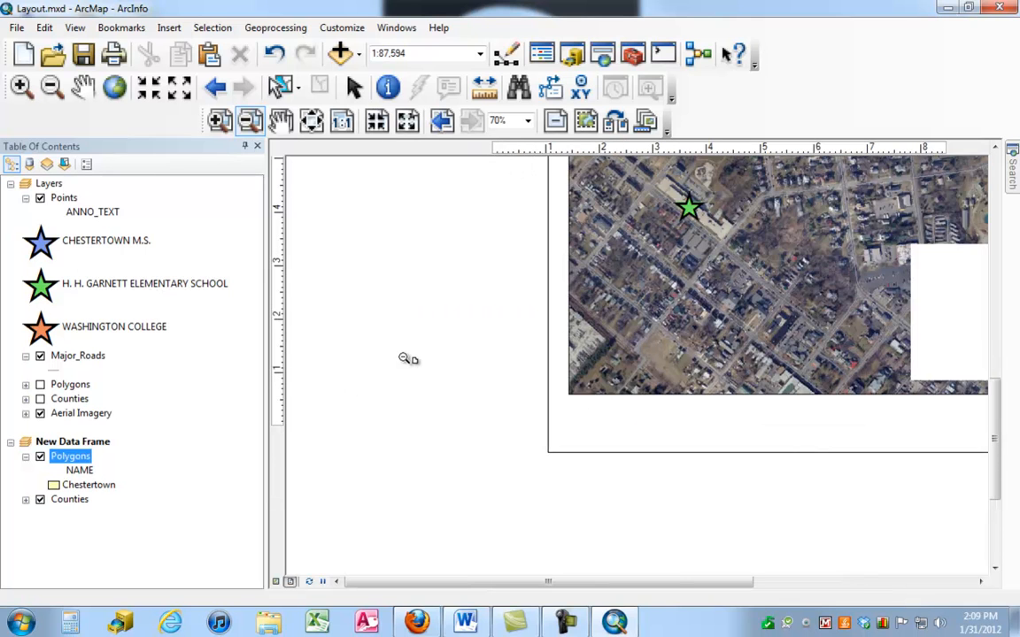
pyautogui.click(862, 470)
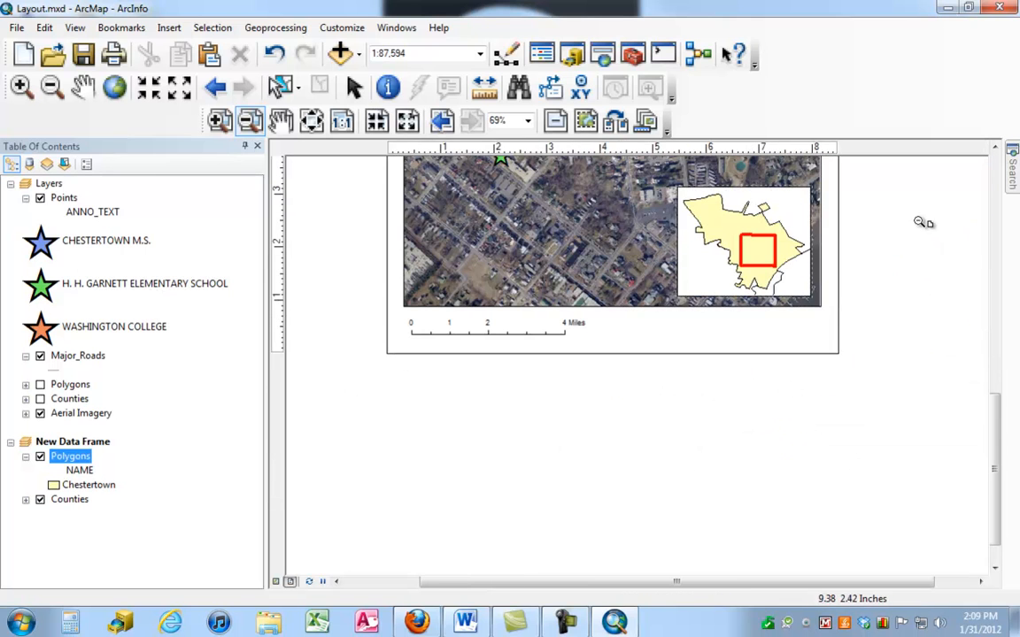
pyautogui.click(868, 209)
pyautogui.click(805, 269)
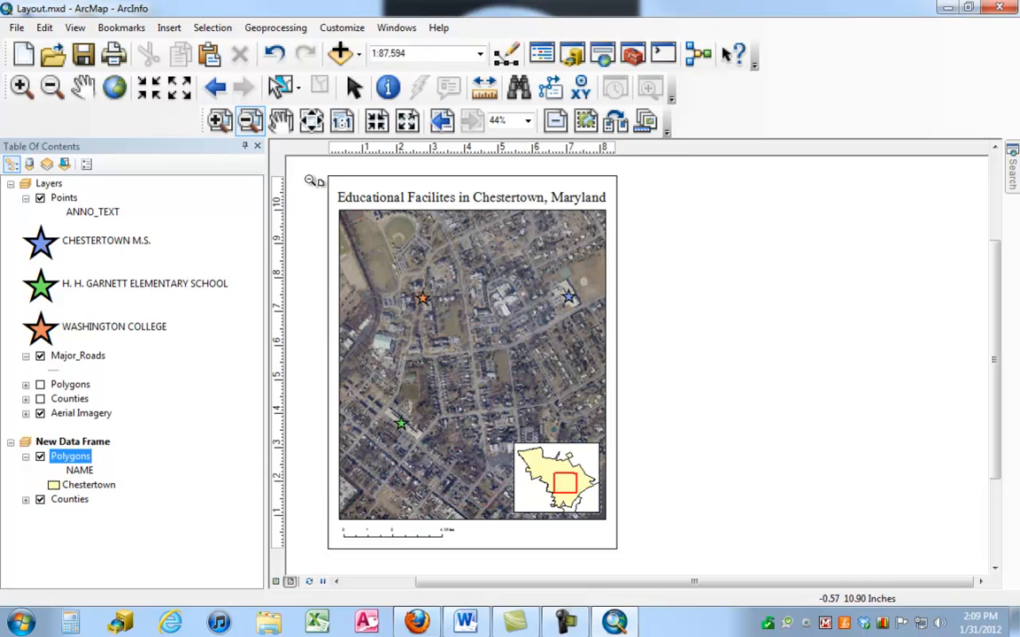
pyautogui.click(169, 28)
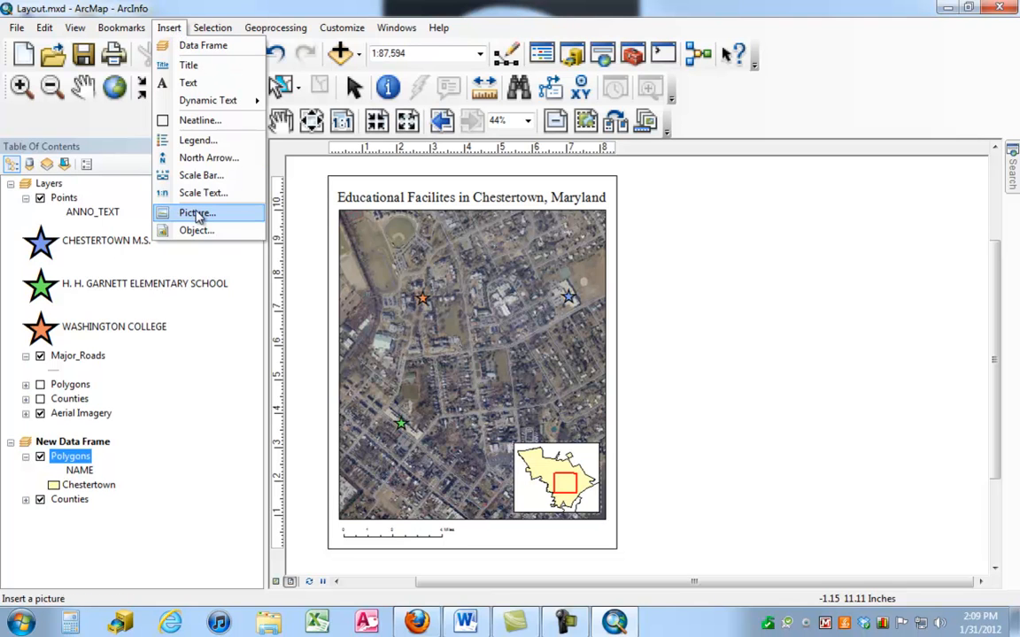
pyautogui.click(197, 214)
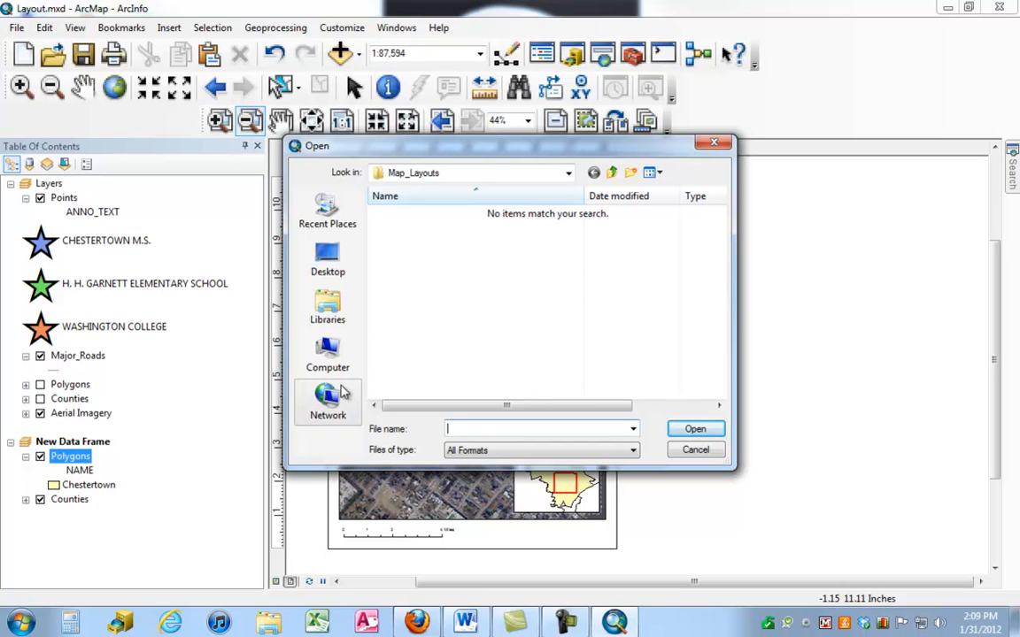
pyautogui.click(328, 352)
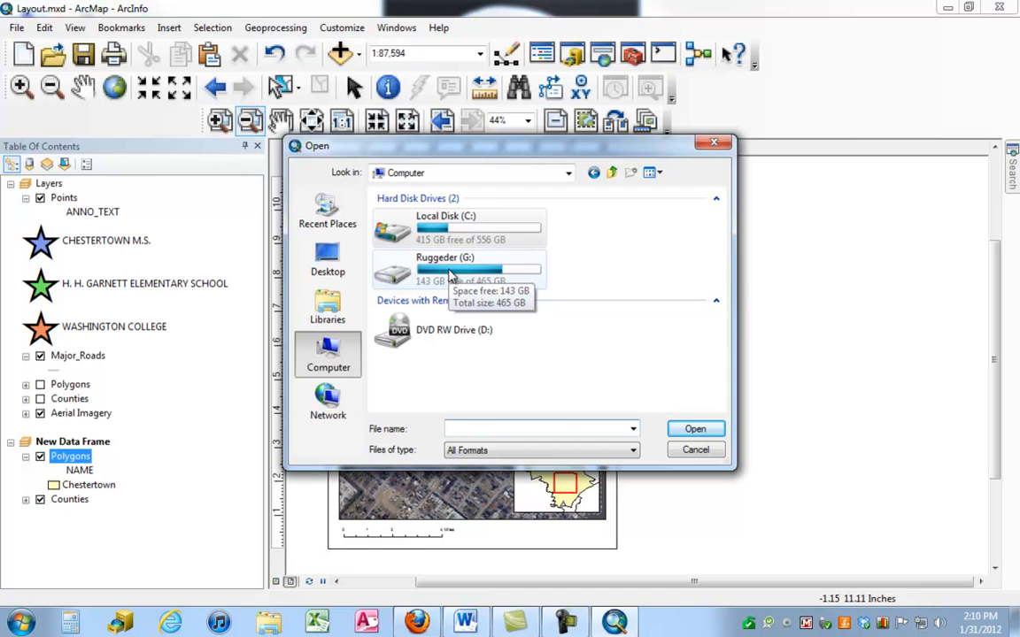
pyautogui.doubleClick(451, 277)
pyautogui.moveTo(721, 228); pyautogui.dragTo(723, 301)
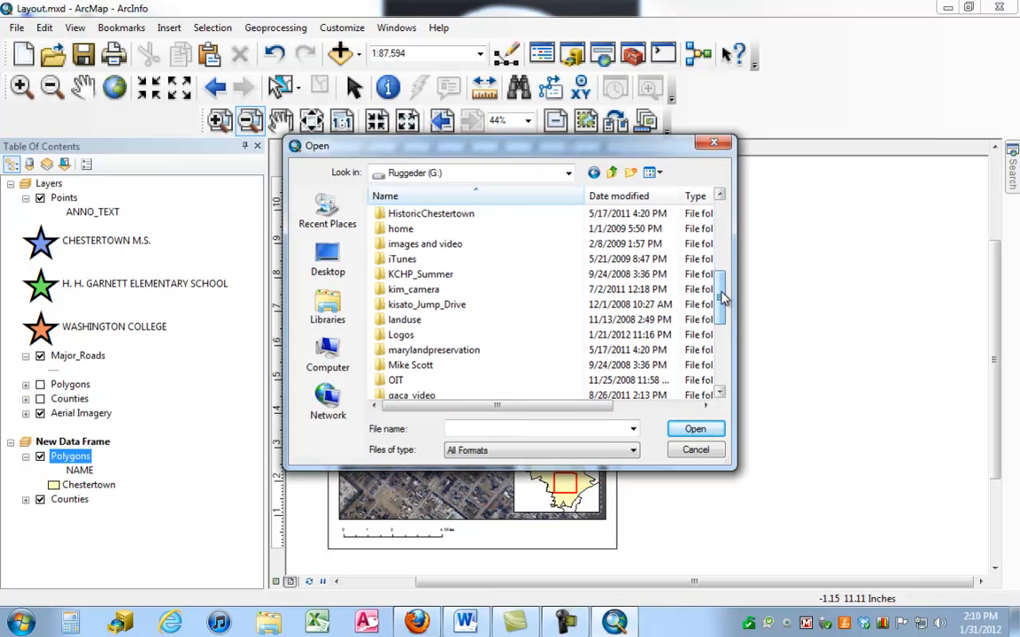
pyautogui.doubleClick(391, 336)
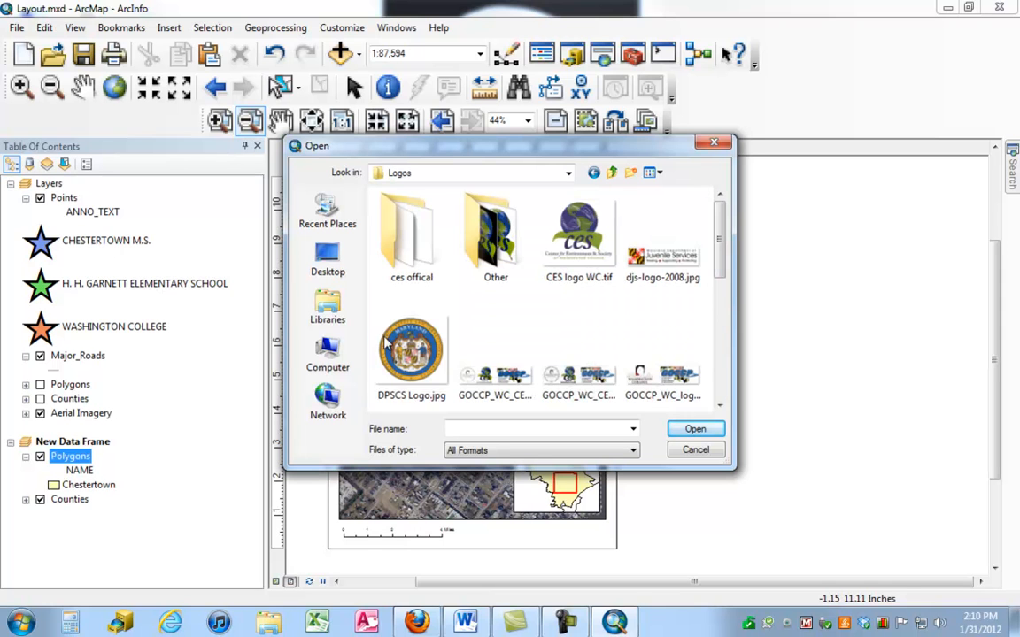
pyautogui.moveTo(720, 255); pyautogui.dragTo(721, 373)
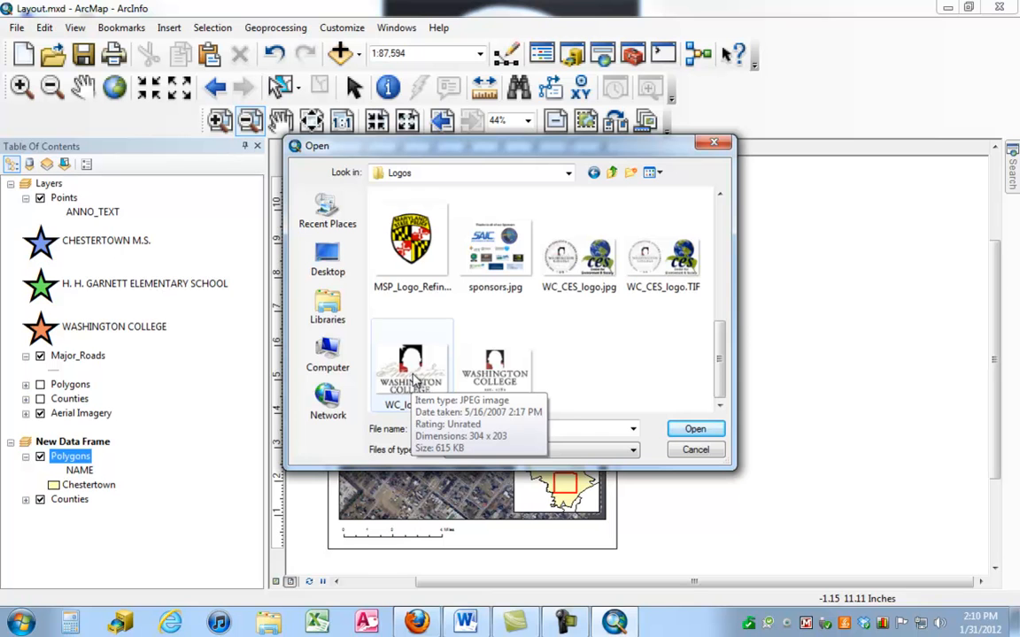
pyautogui.doubleClick(413, 379)
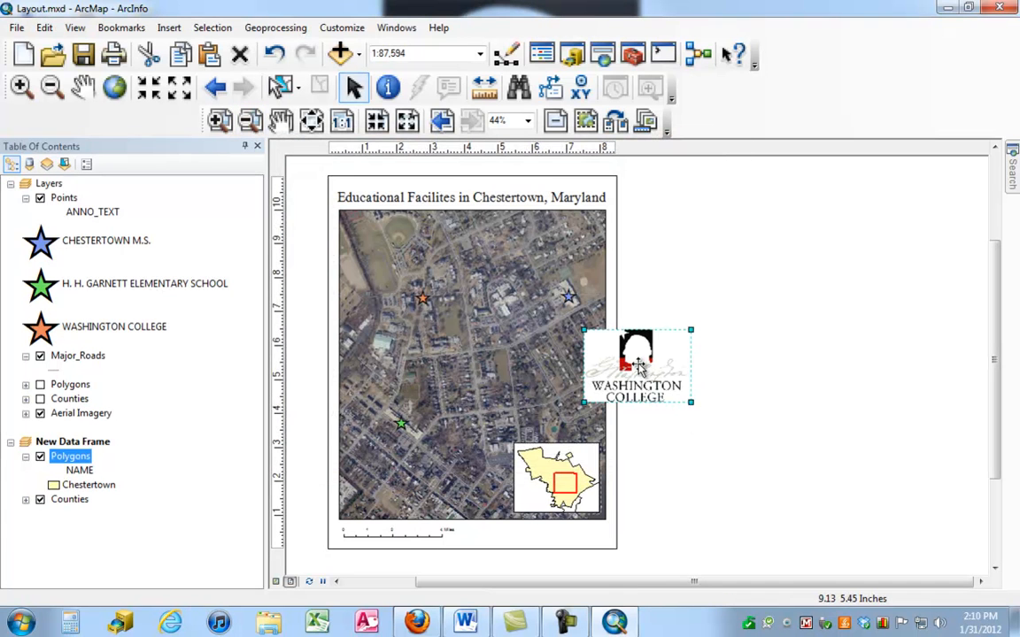
# Shrink the Washington College logo, place it in the margin below the imagery frame's lower-right corner, and deselect it.
pyautogui.moveTo(639, 366); pyautogui.dragTo(554, 506)
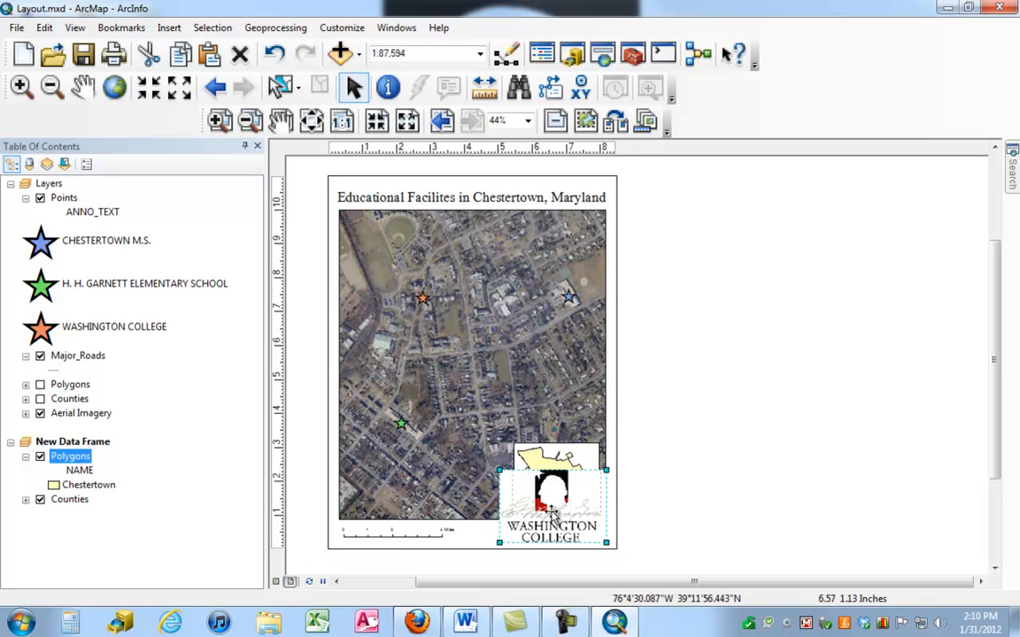
pyautogui.moveTo(567, 522); pyautogui.dragTo(576, 523)
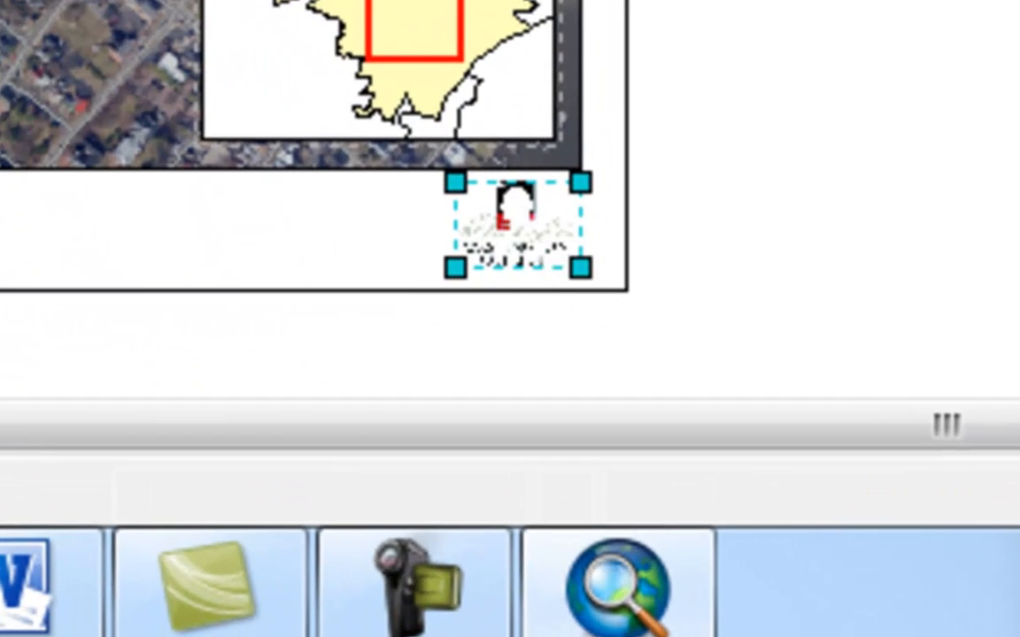
pyautogui.moveTo(43, 2); pyautogui.dragTo(752, 346)
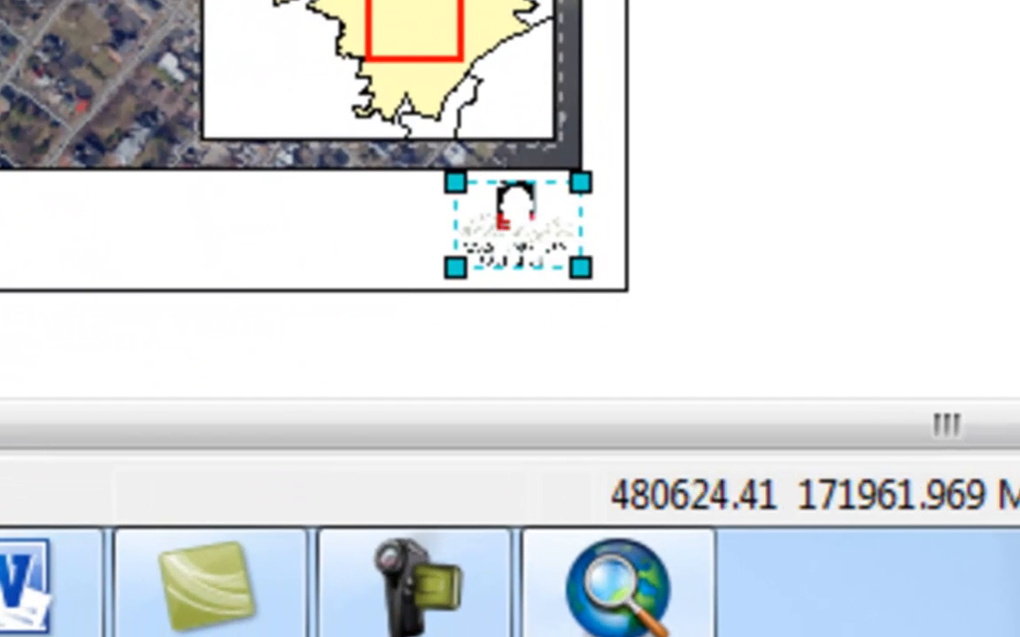
pyautogui.moveTo(664, 398); pyautogui.dragTo(664, 399)
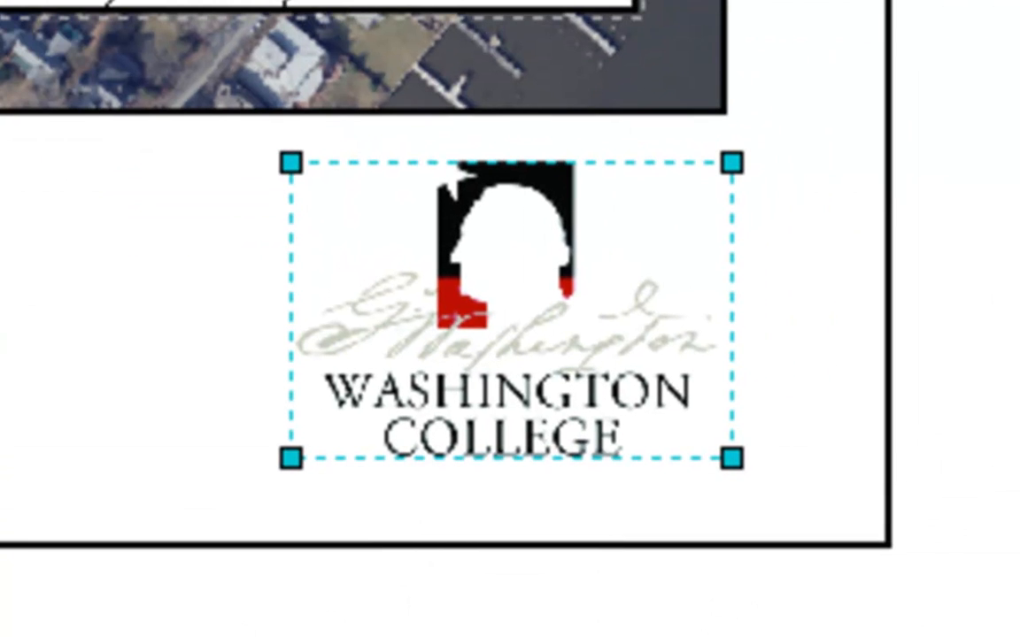
pyautogui.moveTo(602, 314); pyautogui.dragTo(594, 315)
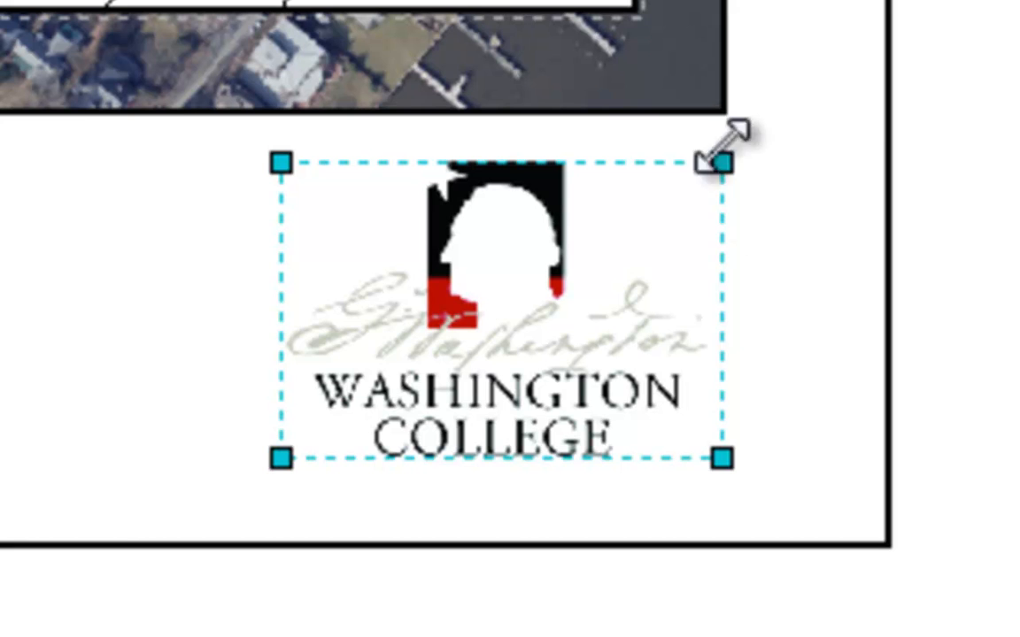
pyautogui.moveTo(465, 332); pyautogui.dragTo(465, 319)
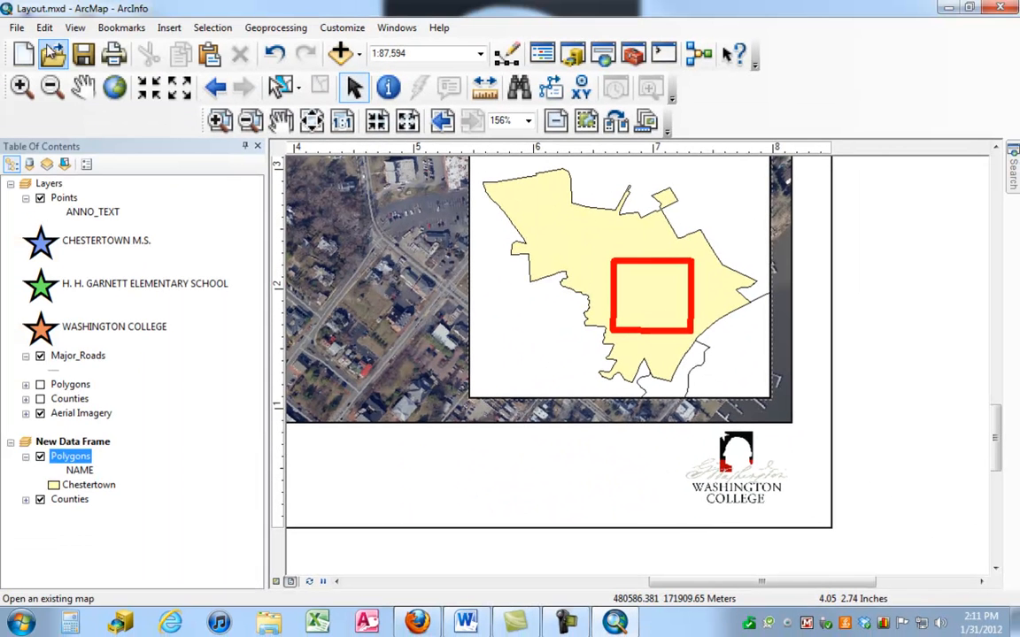
# Set the map page size to use the printer paper settings and show the printer margins on the layout.
pyautogui.click(17, 27)
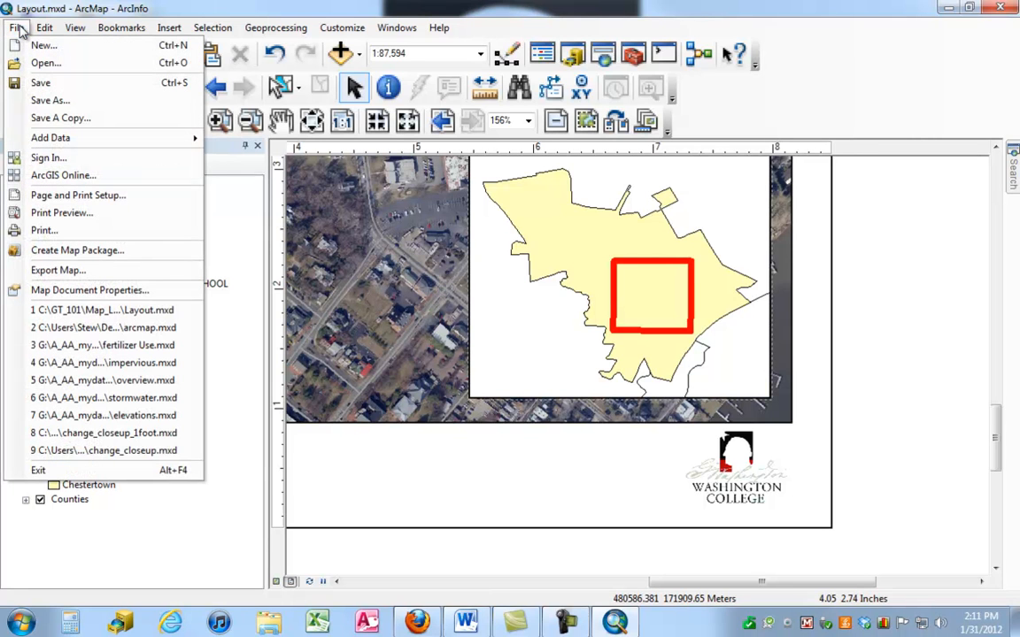
pyautogui.click(62, 196)
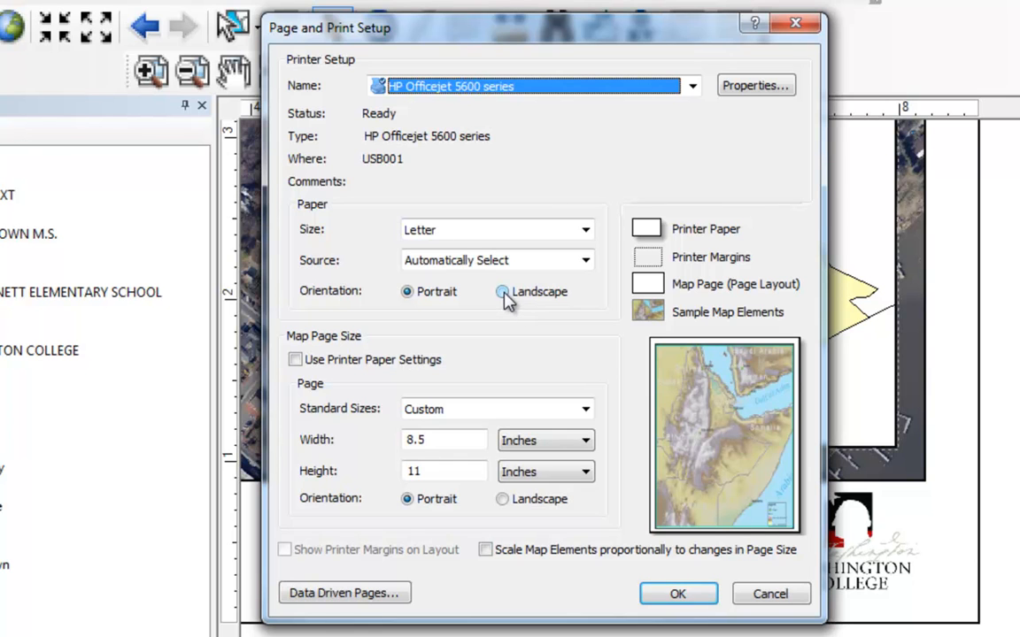
pyautogui.click(294, 360)
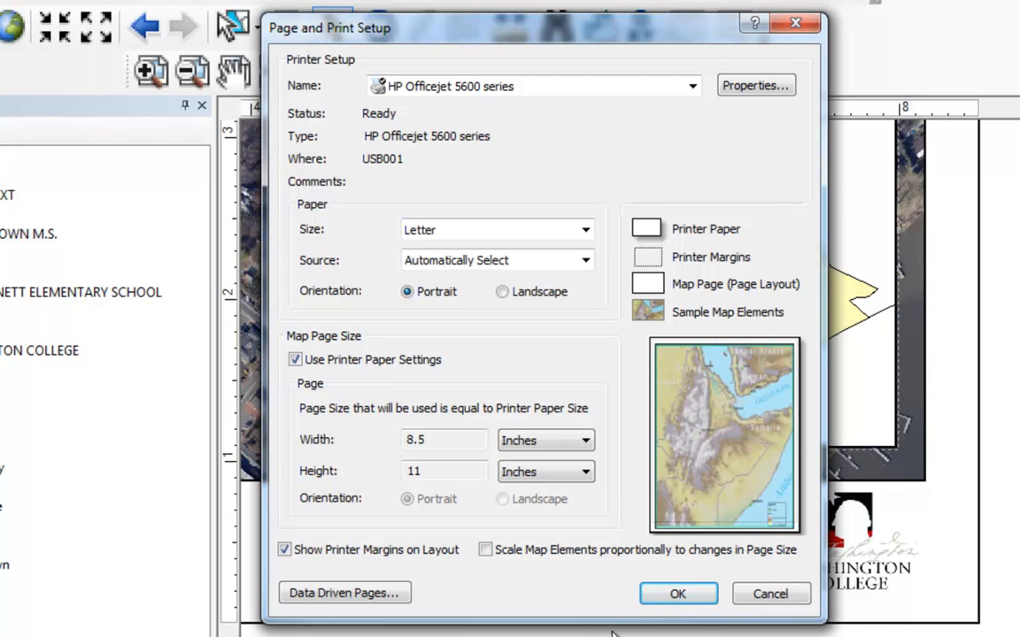
pyautogui.click(659, 598)
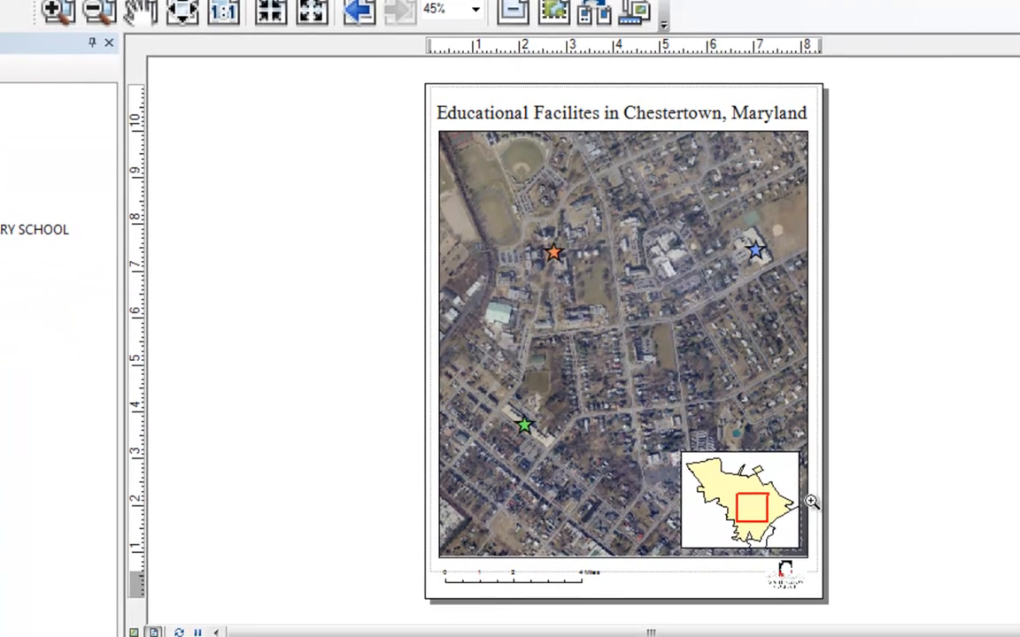
pyautogui.click(640, 498)
pyautogui.click(751, 544)
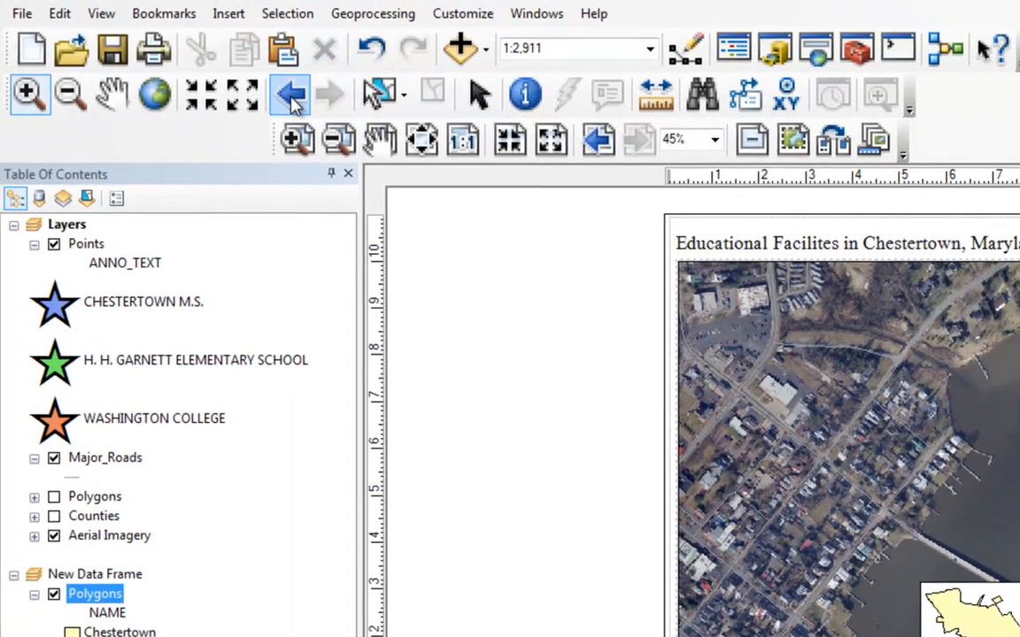
pyautogui.click(292, 97)
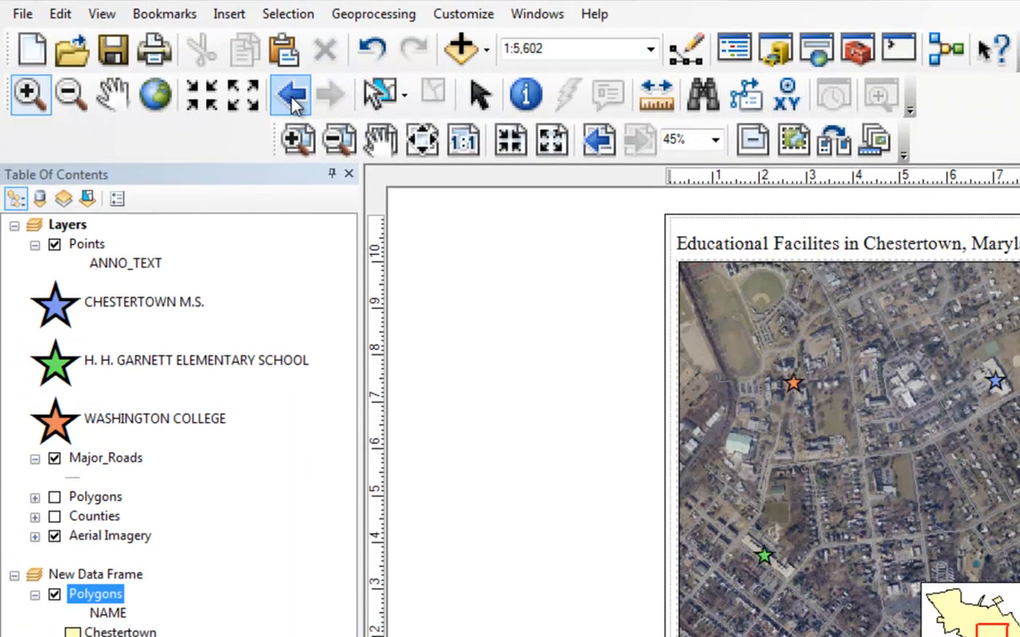
# Magnify the lower-right corner of the layout page to check the logo's position against the printer margins.
pyautogui.click(297, 139)
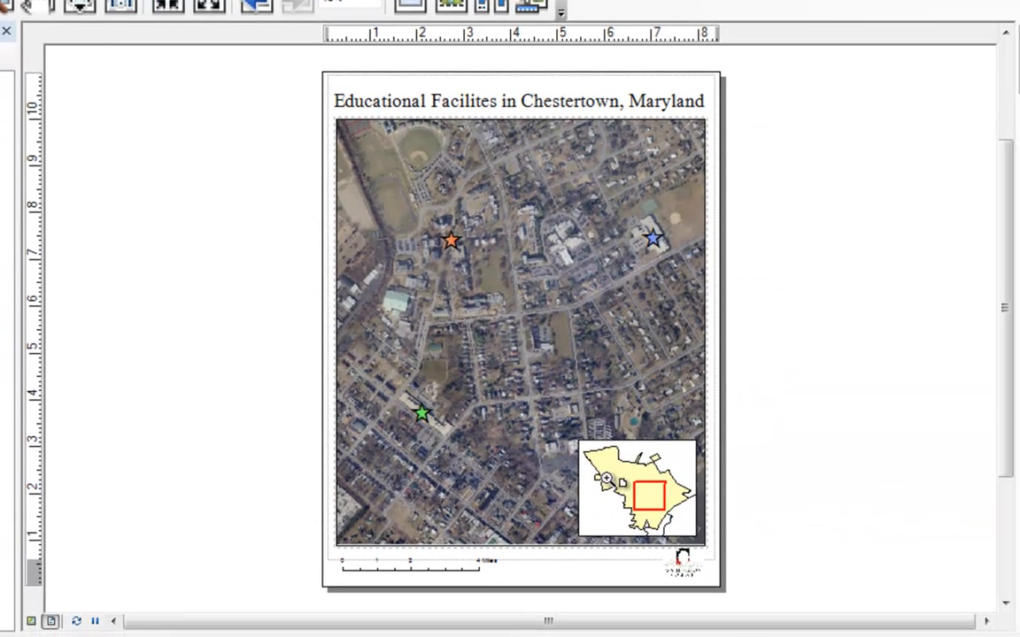
pyautogui.moveTo(606, 478); pyautogui.dragTo(751, 600)
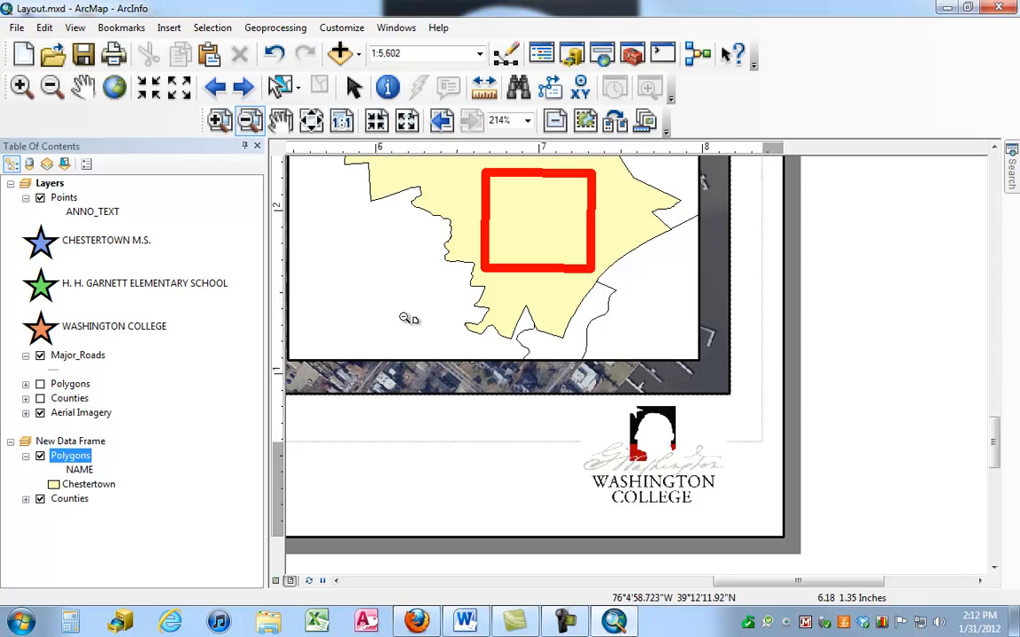
# Shorten the aerial imagery frame by raising its lower edge about half an inch, making room above the bottom printer margin.
pyautogui.click(408, 319)
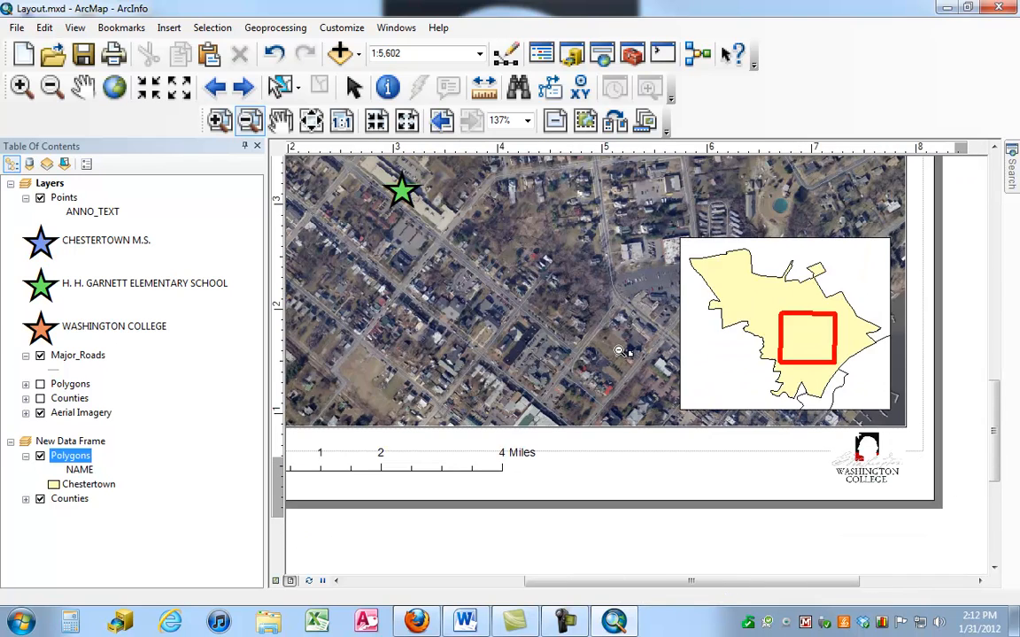
pyautogui.click(595, 315)
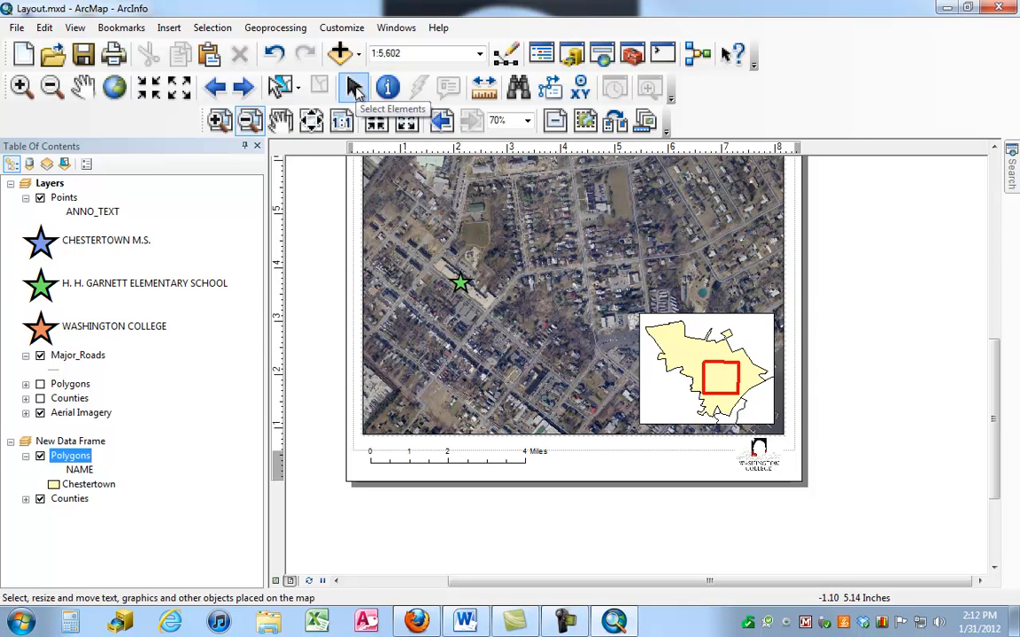
pyautogui.click(354, 86)
pyautogui.click(571, 435)
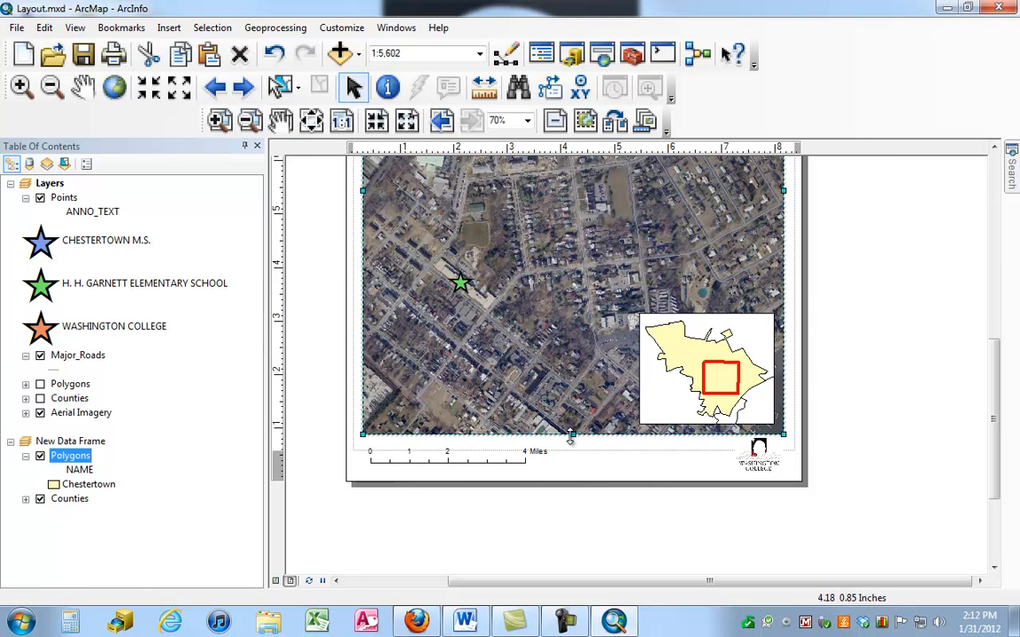
pyautogui.moveTo(574, 435); pyautogui.dragTo(580, 408)
# Move the extent inset up inside the shortened imagery frame, and raise the scale bar and logo inside the printer margin.
pyautogui.click(693, 371)
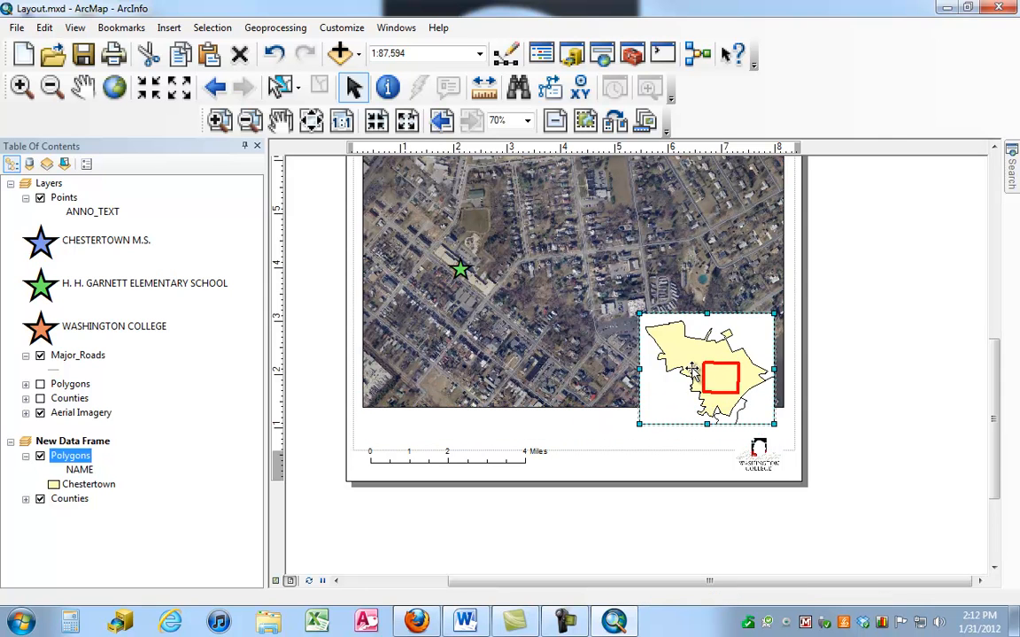
pyautogui.moveTo(693, 372); pyautogui.dragTo(695, 346)
pyautogui.moveTo(469, 469); pyautogui.dragTo(454, 439)
pyautogui.moveTo(758, 461); pyautogui.dragTo(760, 437)
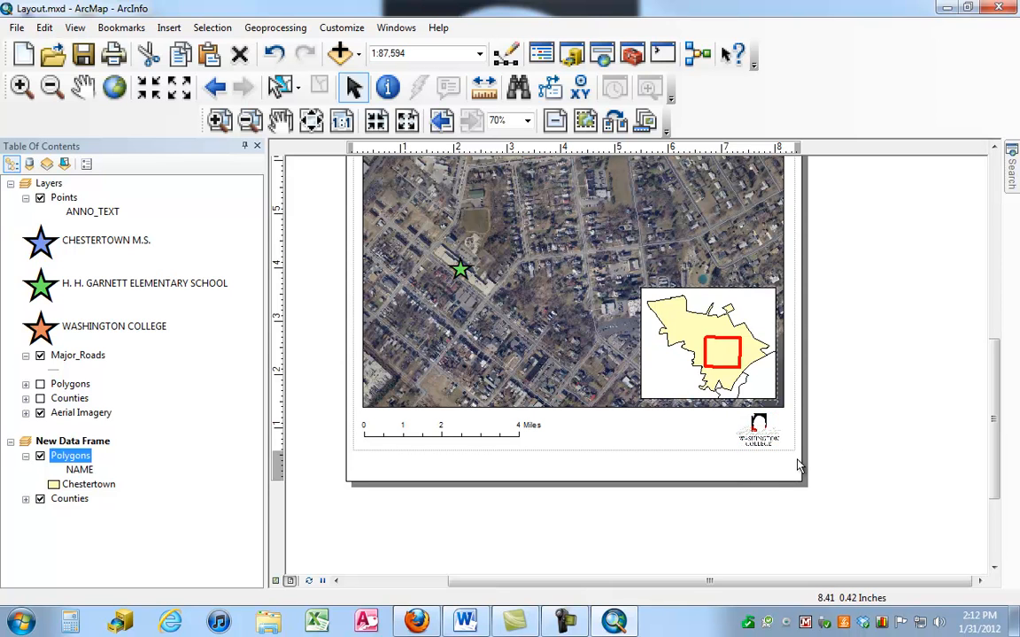
pyautogui.click(770, 477)
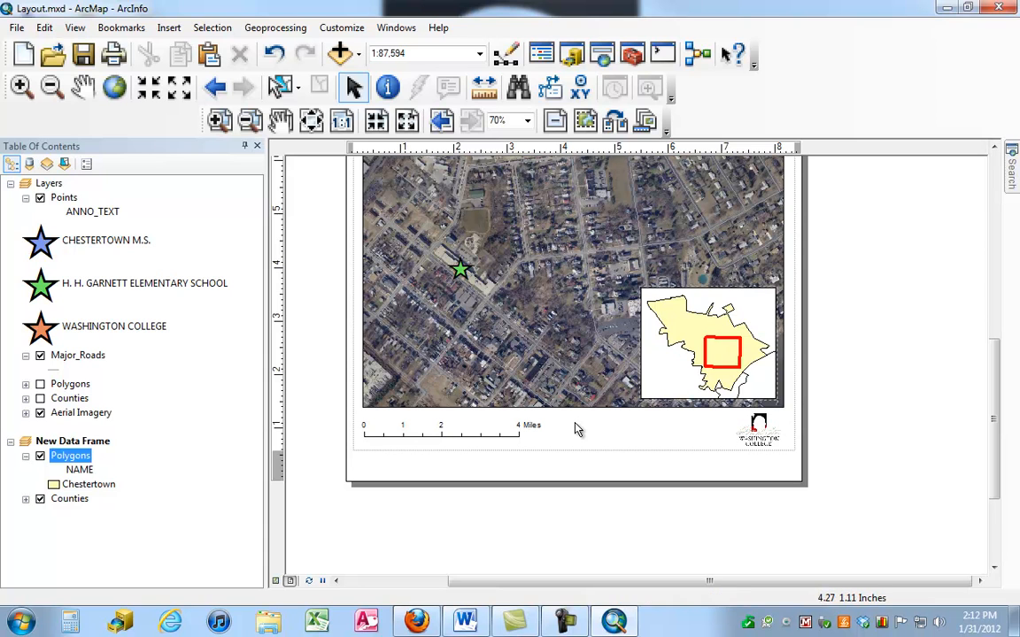
# Insert the ESRI North 9 north arrow and place it below the imagery frame, just after the scale bar.
pyautogui.click(169, 30)
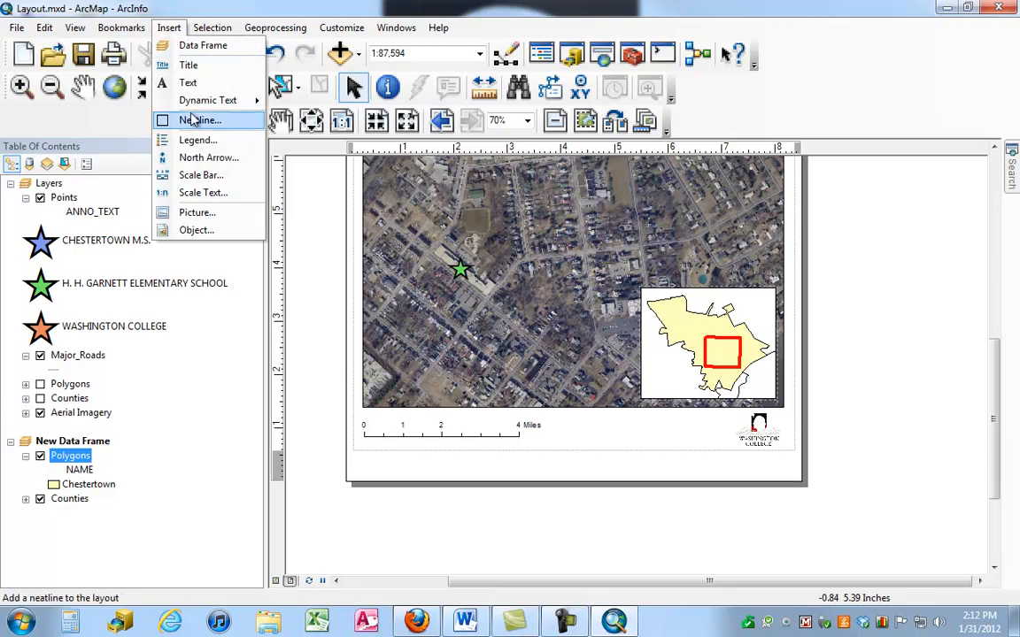
pyautogui.click(201, 158)
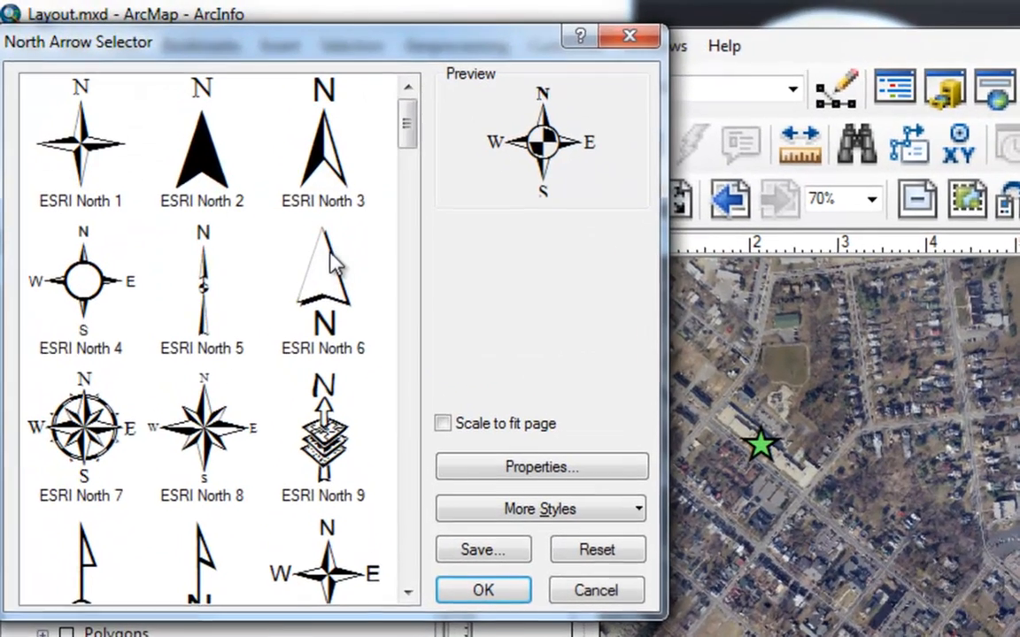
pyautogui.moveTo(307, 111); pyautogui.dragTo(307, 139)
pyautogui.moveTo(410, 182); pyautogui.dragTo(409, 122)
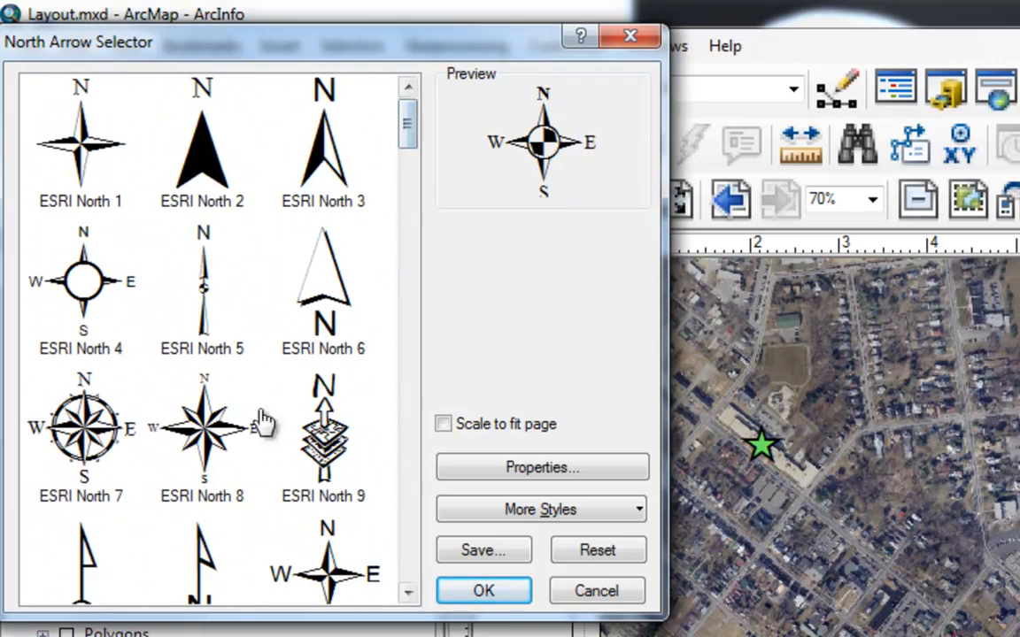
pyautogui.click(326, 446)
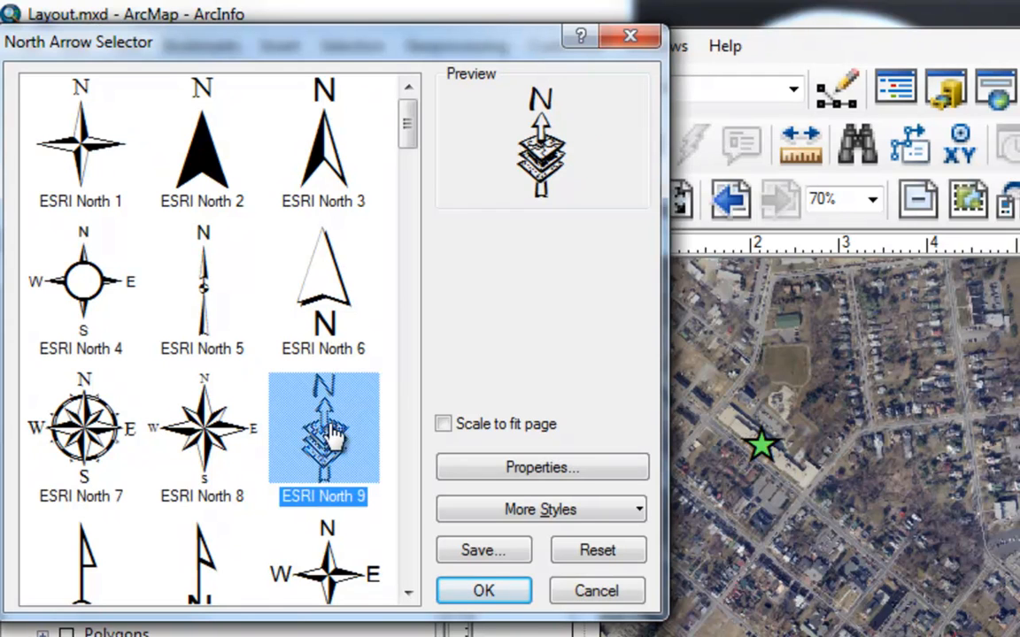
pyautogui.click(478, 591)
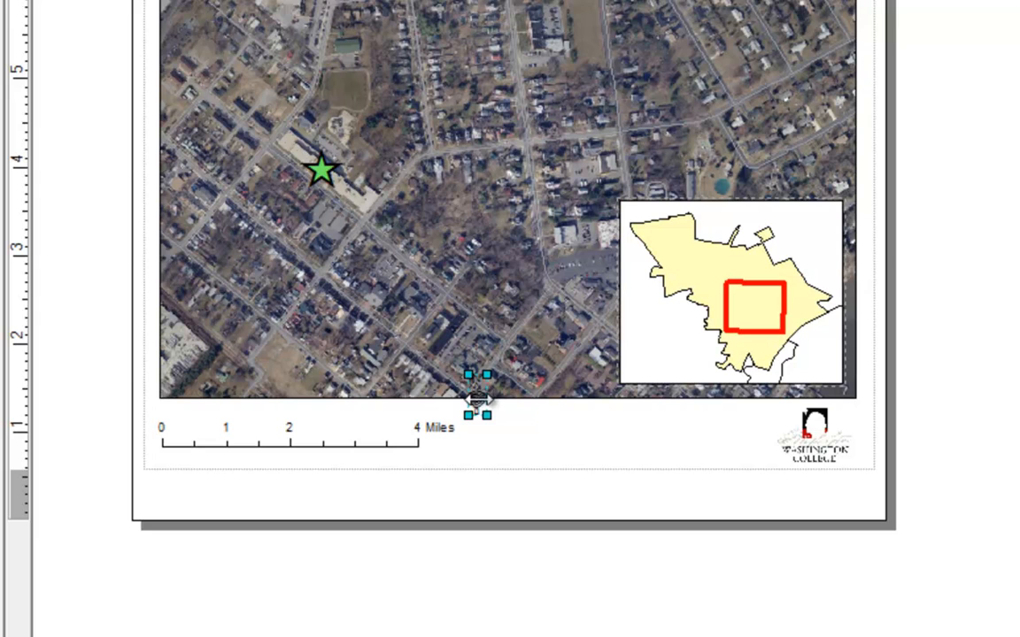
pyautogui.moveTo(477, 400); pyautogui.dragTo(482, 447)
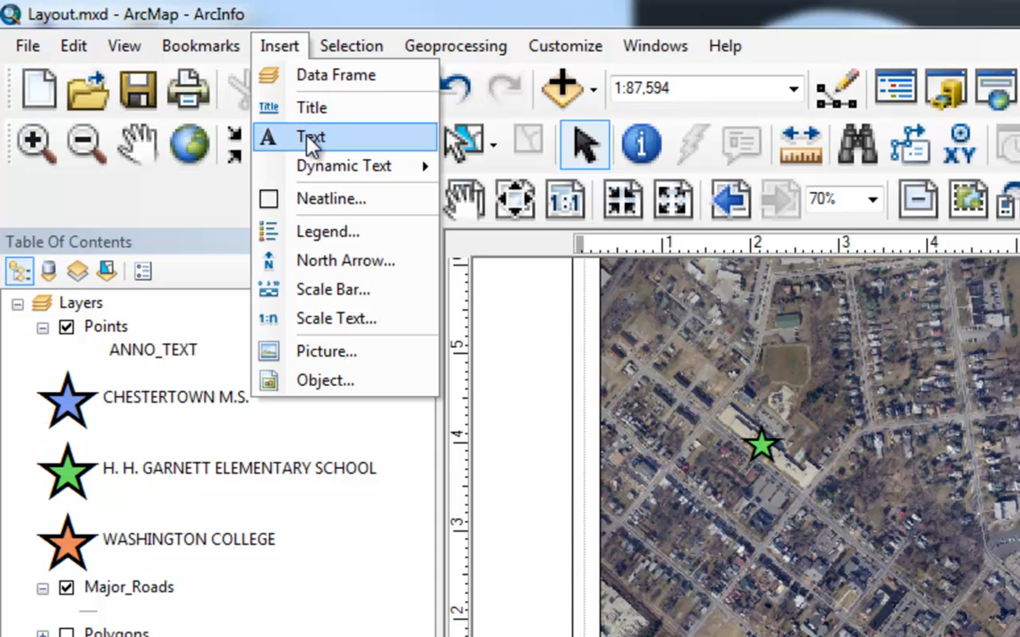
# Add the text "Data Source: GIS Program" and place it between the north arrow and the Washington College logo.
pyautogui.click(312, 141)
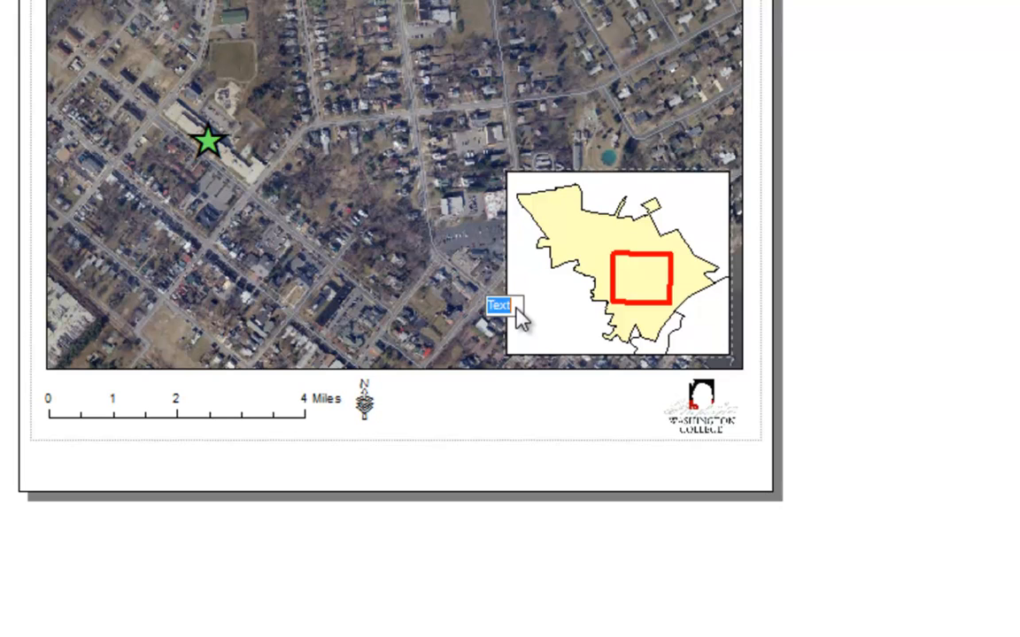
pyautogui.write('Data Sou')
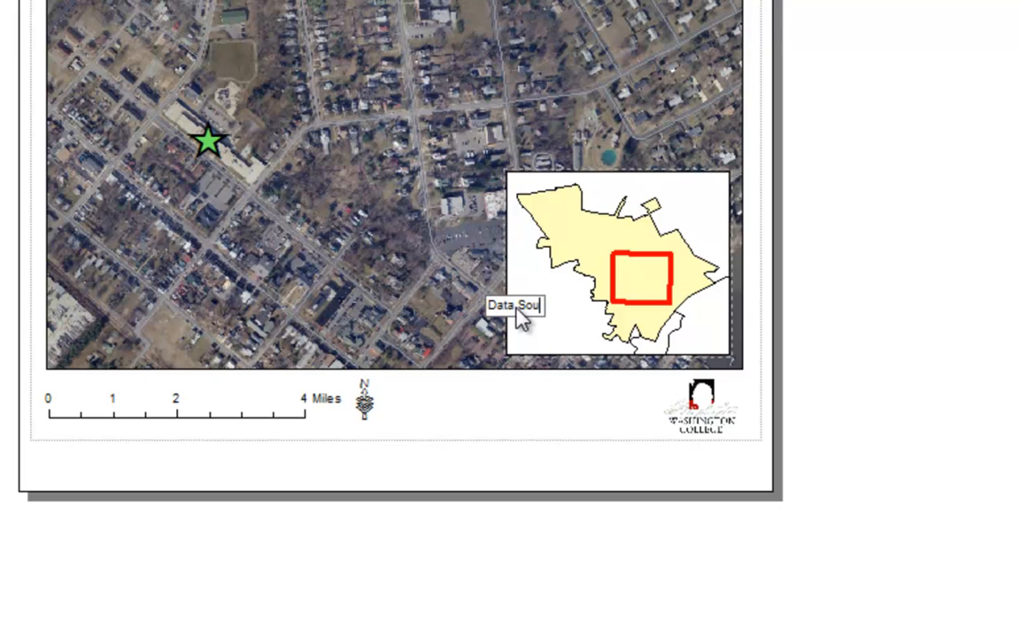
pyautogui.write('rce: GIS Program')
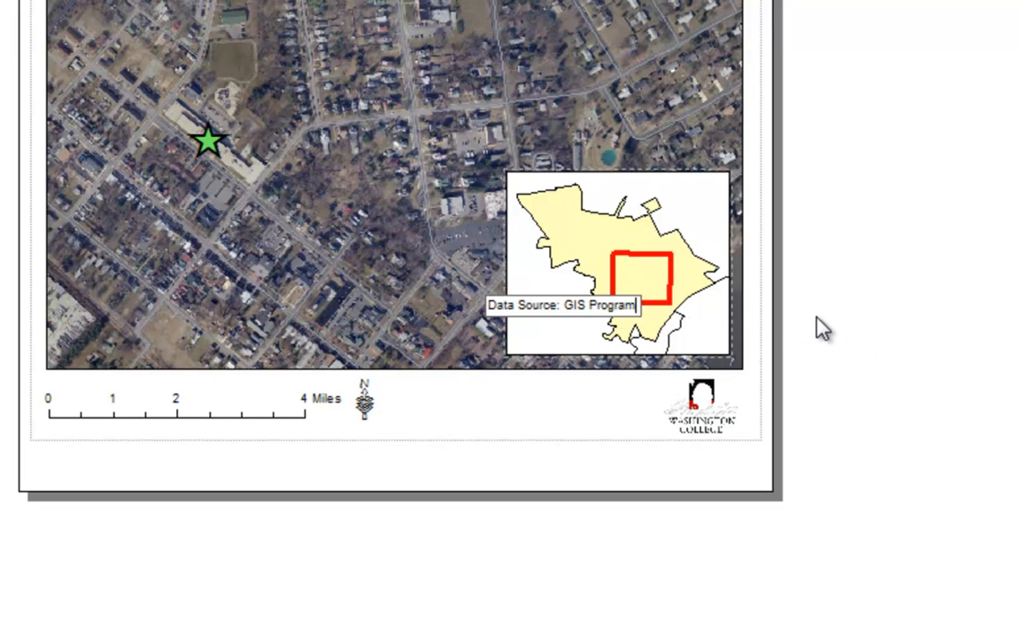
pyautogui.press('Return')
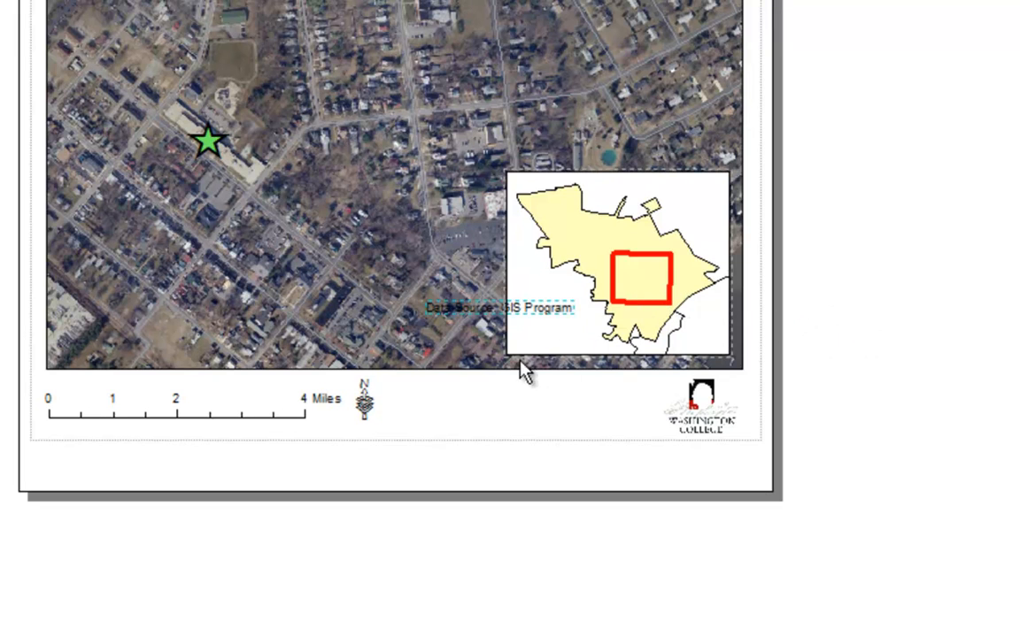
pyautogui.moveTo(467, 308); pyautogui.dragTo(483, 416)
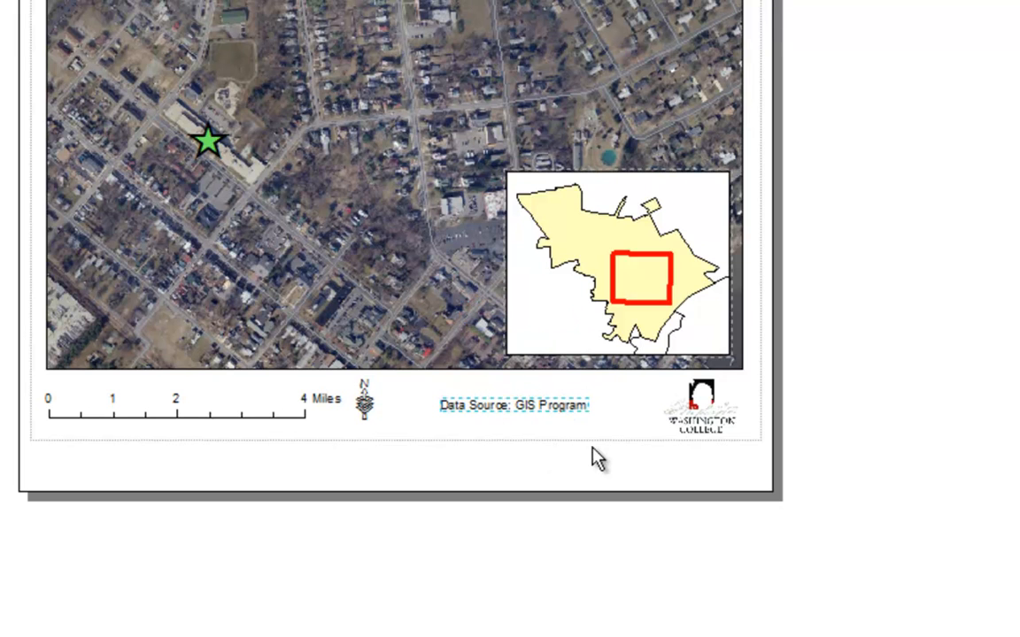
pyautogui.click(896, 447)
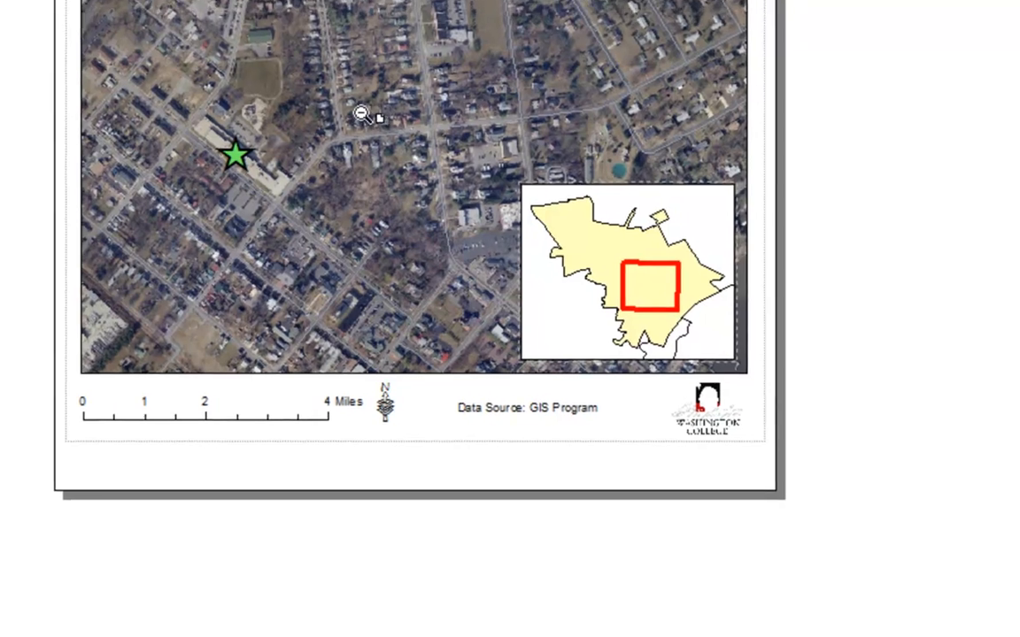
# Review the whole page with the Major_Roads layer and the Aerial Imagery layer each switched off and back on.
pyautogui.click(336, 95)
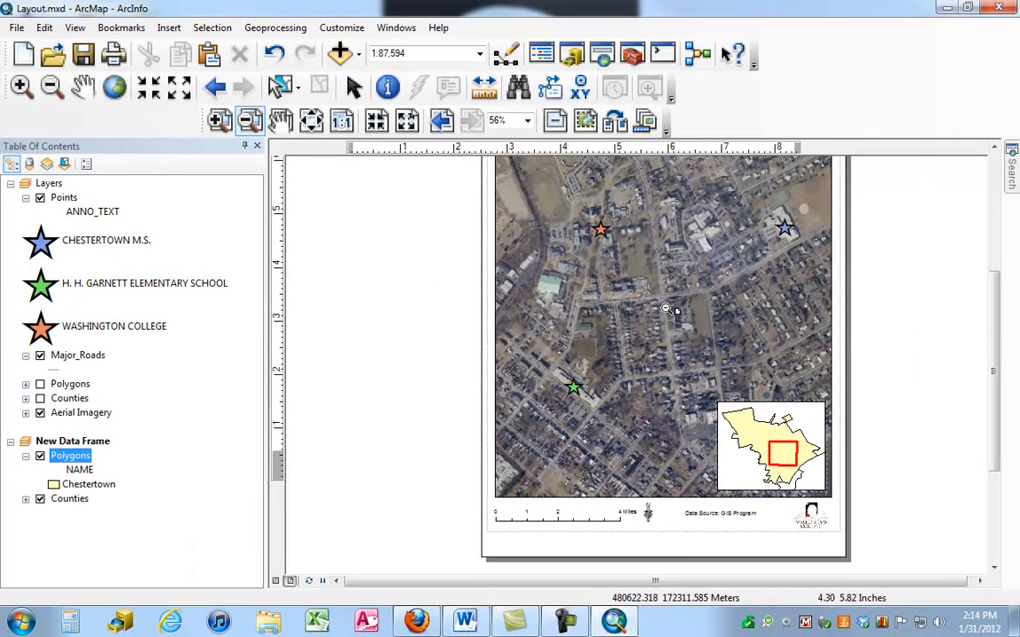
pyautogui.click(509, 209)
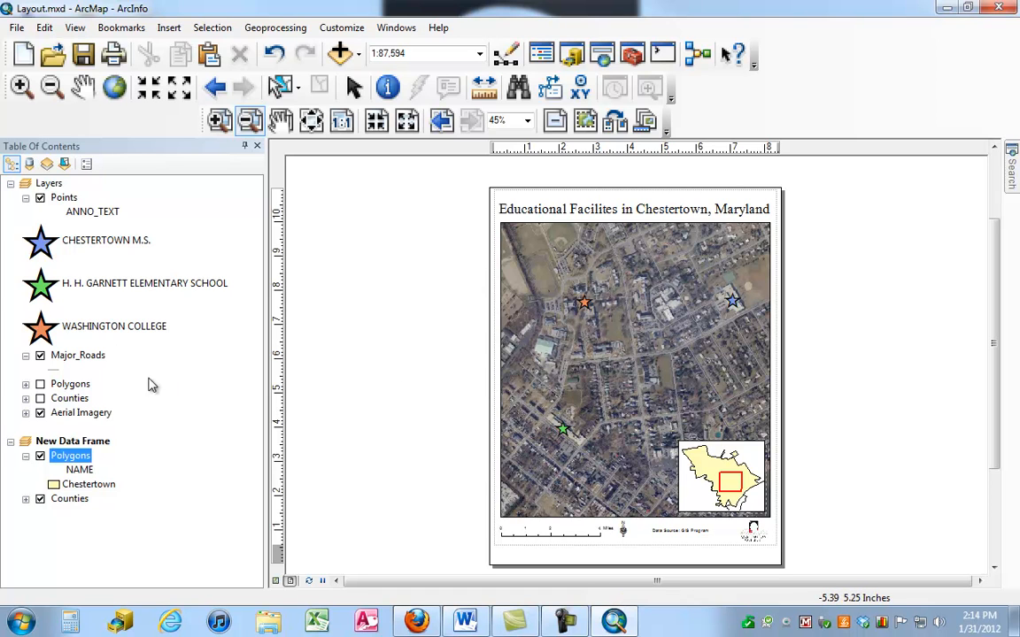
pyautogui.click(41, 355)
pyautogui.click(41, 355)
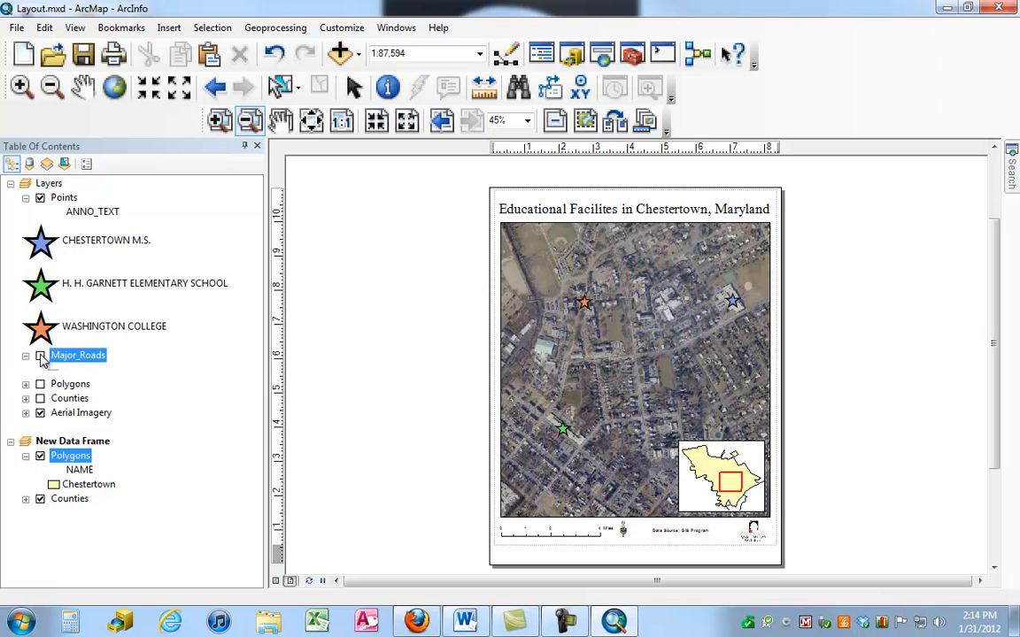
pyautogui.click(41, 413)
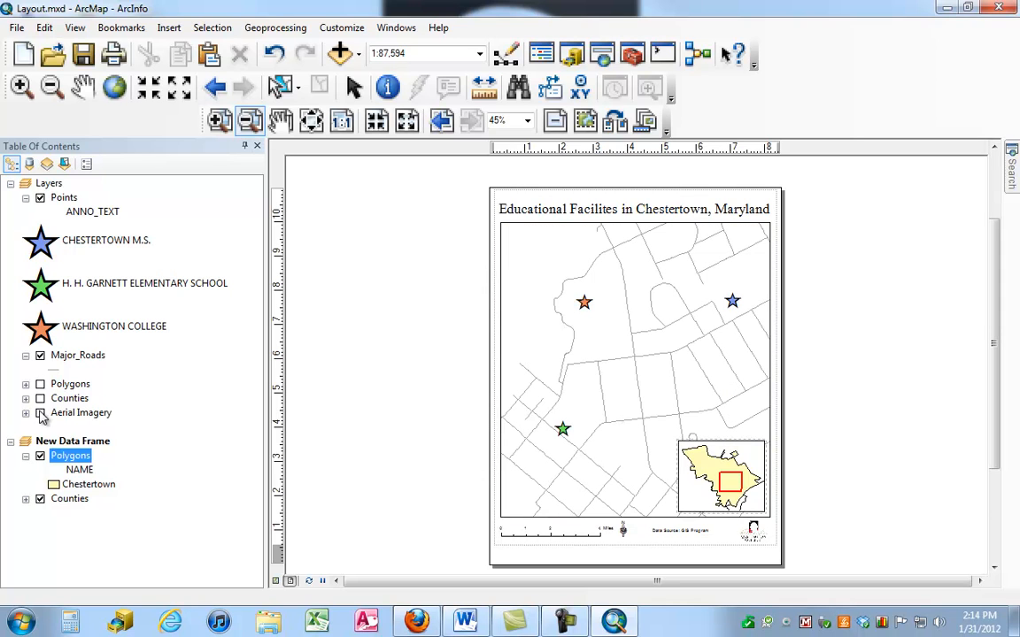
pyautogui.click(40, 413)
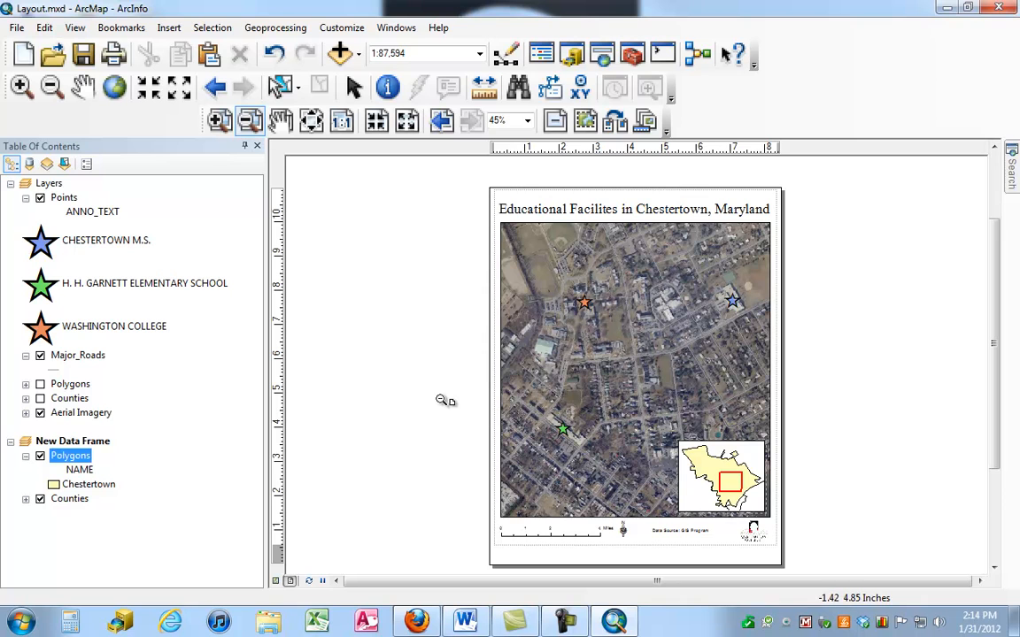
# Set the Major_Roads line symbol's width to 3.
pyautogui.click(55, 369)
pyautogui.click(723, 288)
pyautogui.click(723, 288)
pyautogui.click(723, 288)
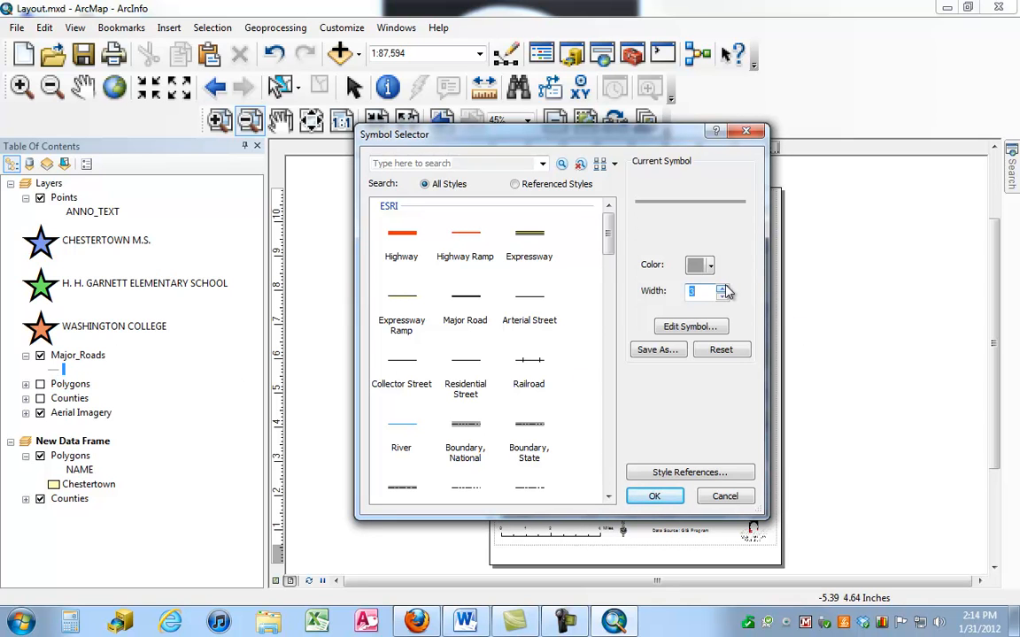
pyautogui.click(654, 496)
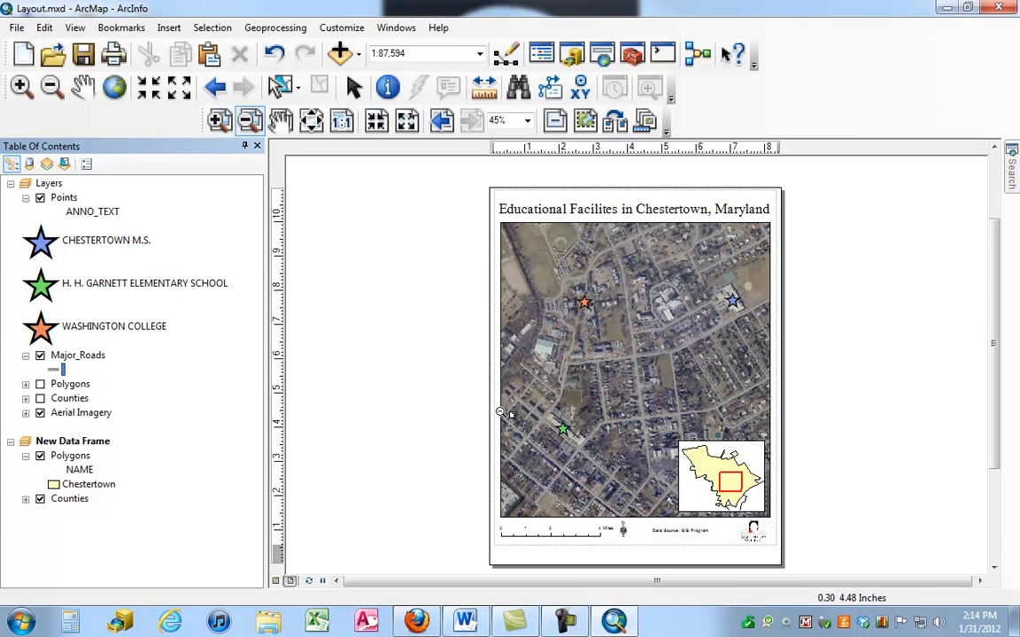
# Change the Major_Roads line symbol to the ESRI Highway style.
pyautogui.click(54, 369)
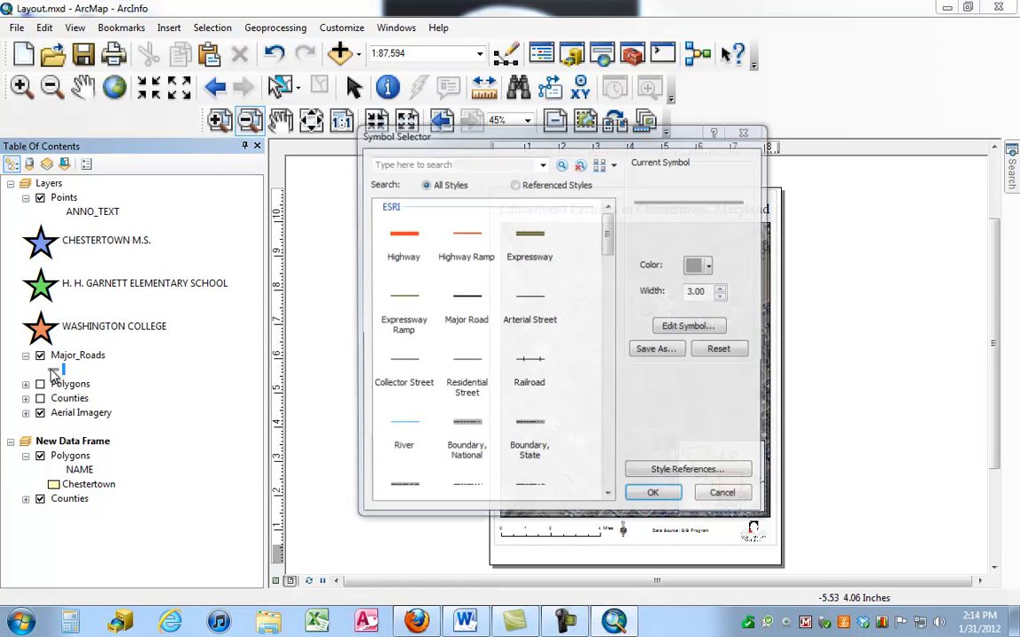
pyautogui.click(401, 234)
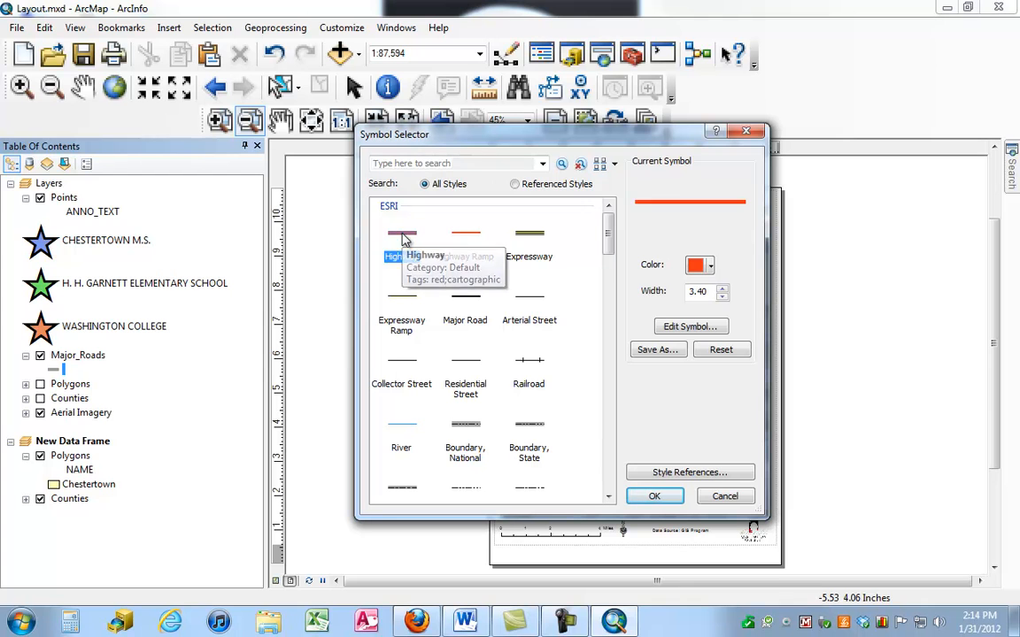
pyautogui.click(653, 496)
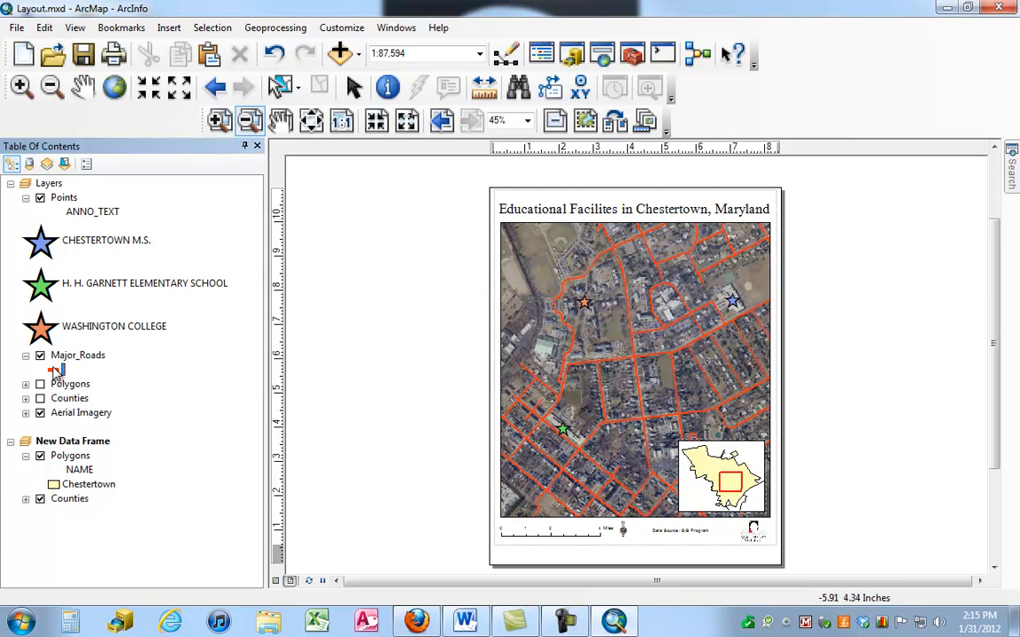
# Recolor the Major_Roads line symbol to a yellow-orange and set its width to 2.
pyautogui.click(54, 370)
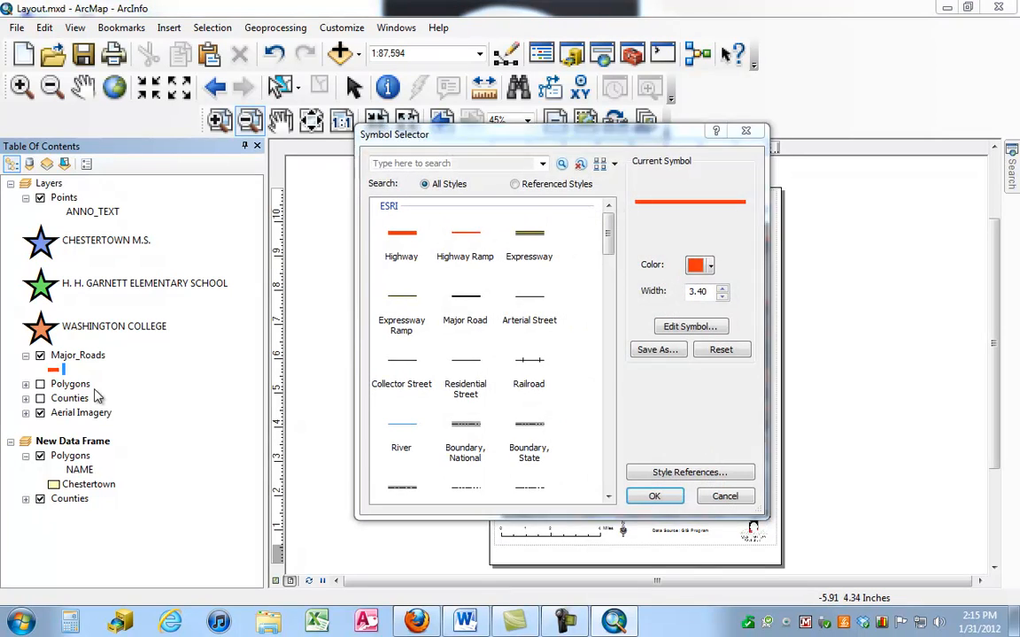
pyautogui.click(710, 268)
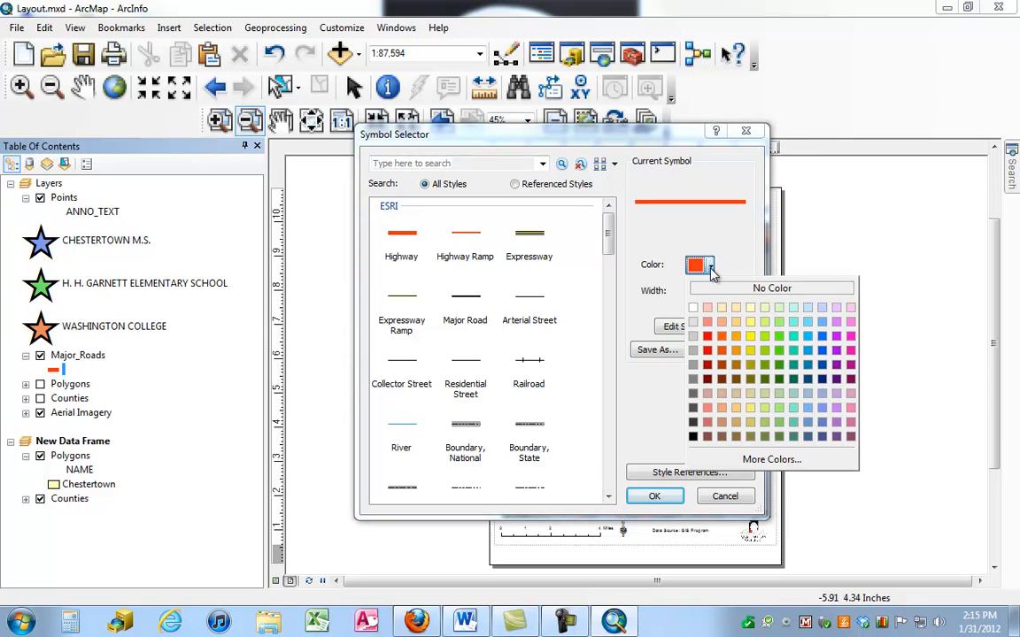
pyautogui.click(735, 341)
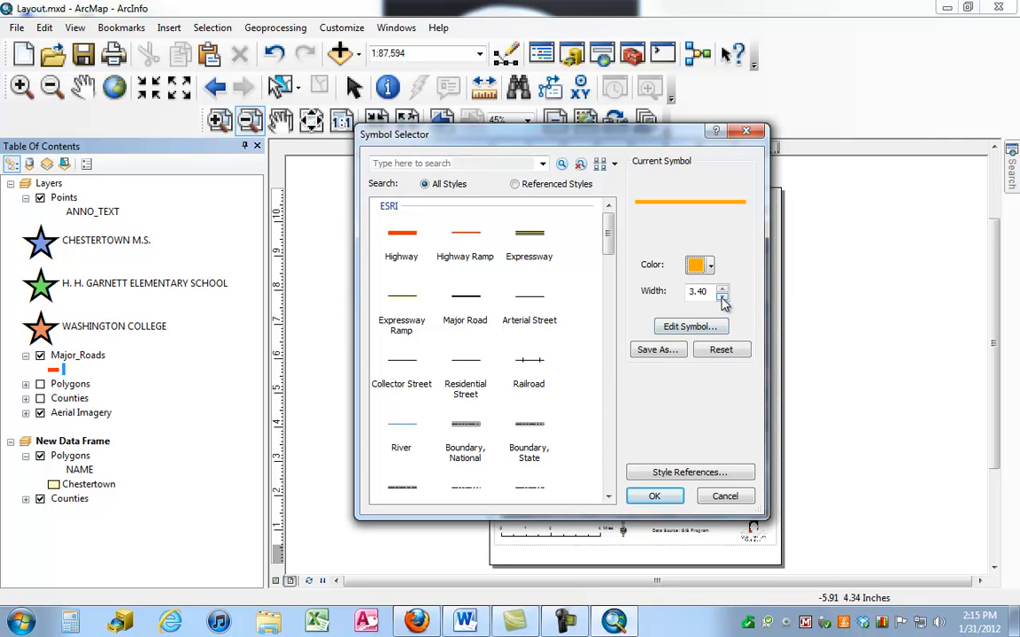
pyautogui.click(722, 298)
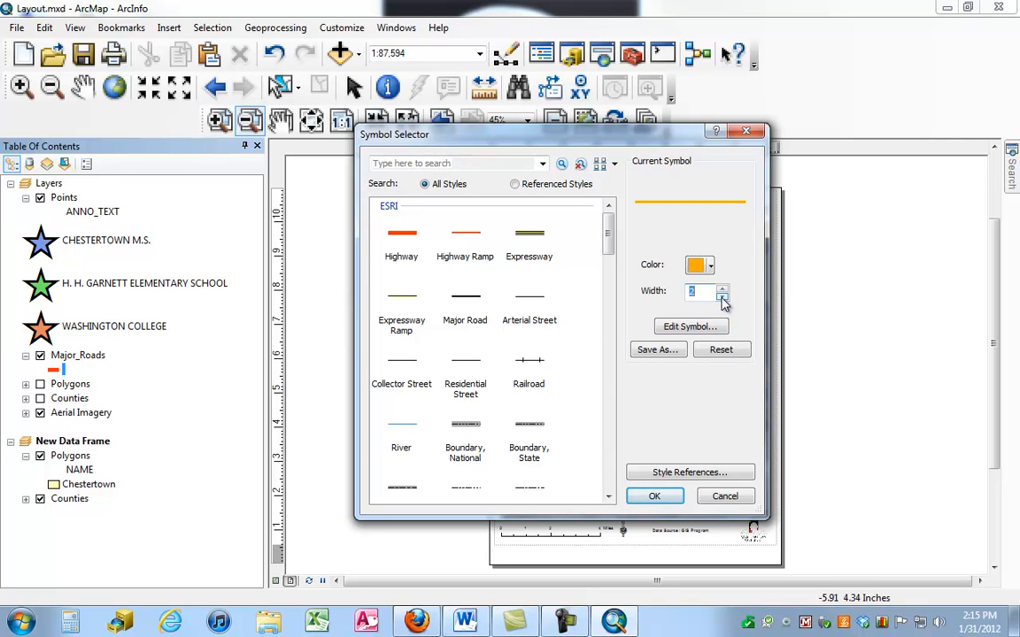
pyautogui.click(654, 496)
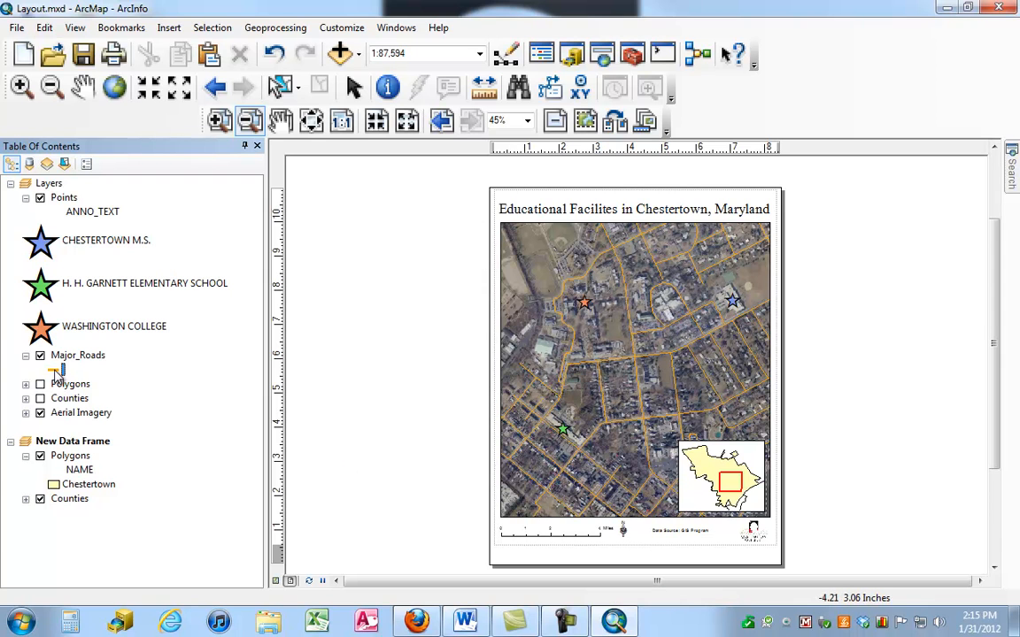
# Recolor the Major_Roads line symbol to a lighter yellow-orange.
pyautogui.click(56, 370)
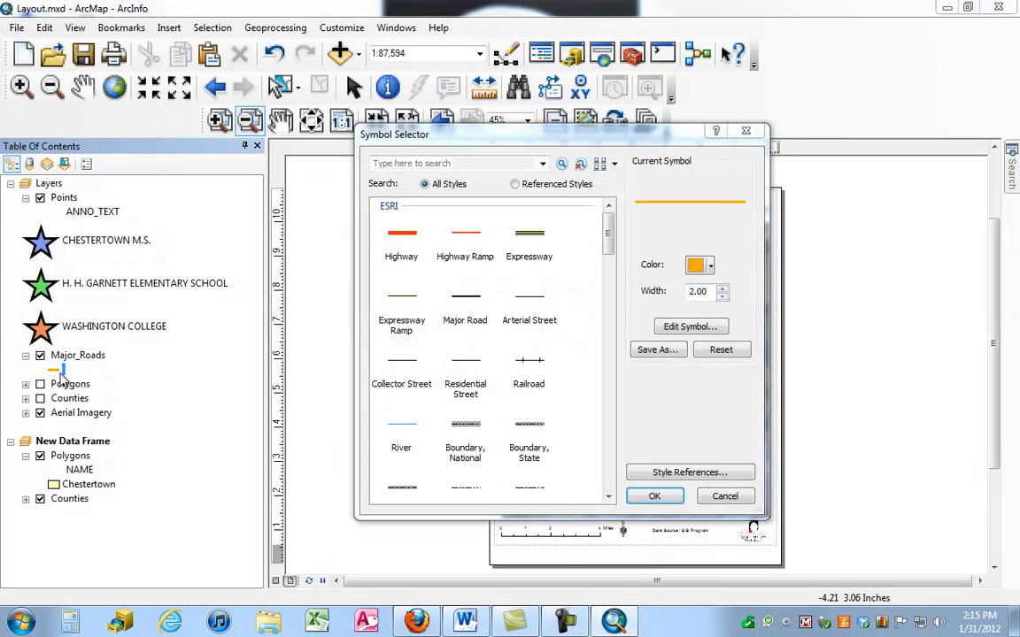
pyautogui.click(710, 267)
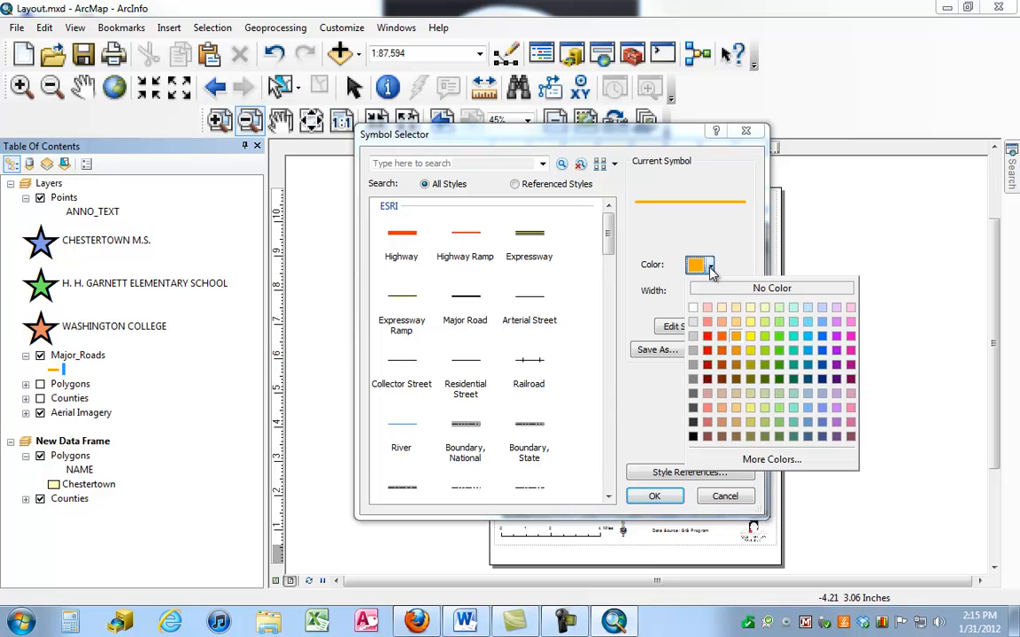
pyautogui.click(736, 323)
pyautogui.click(651, 496)
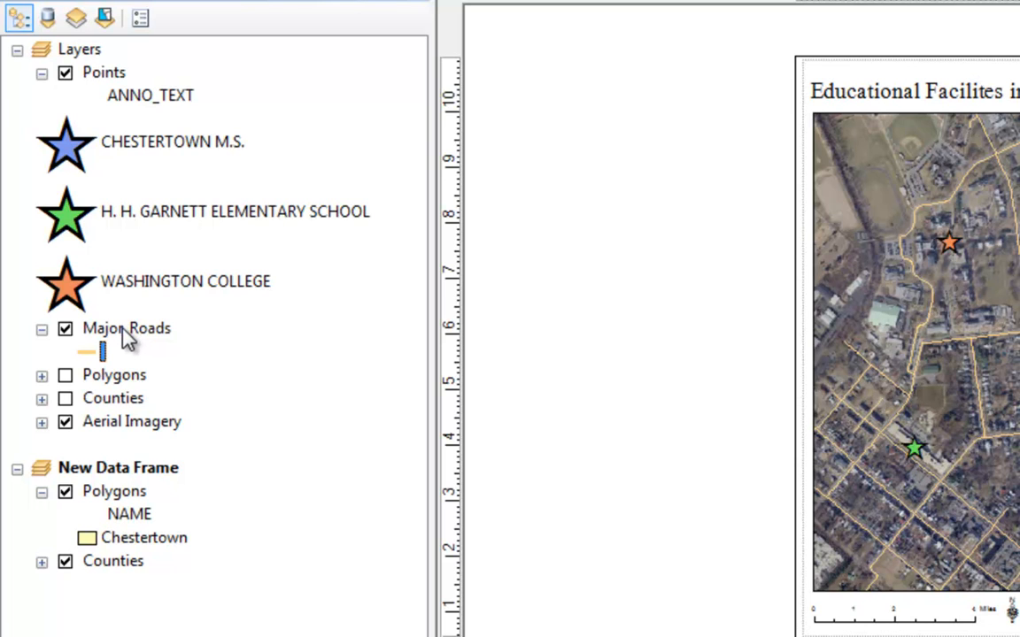
# Examine the STREET column in the Major_Roads attribute table, then close the table.
pyautogui.rightClick(126, 339)
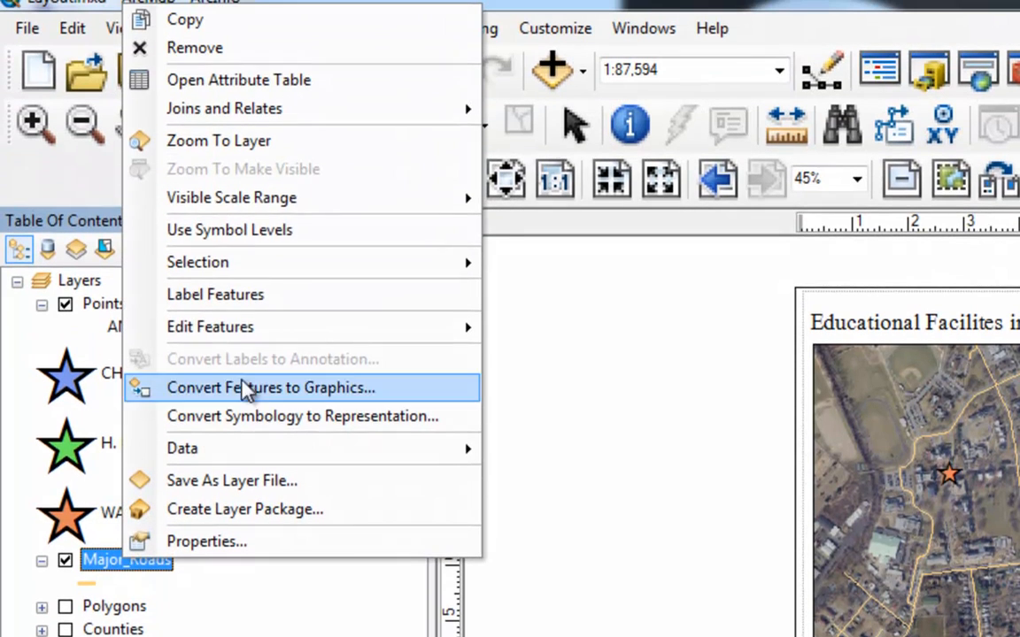
pyautogui.click(217, 79)
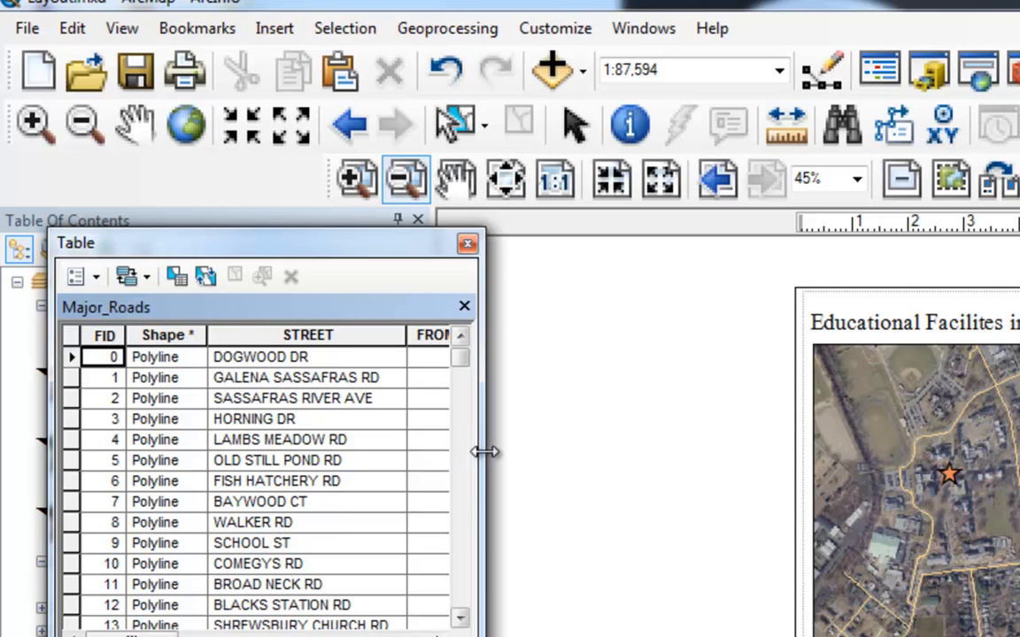
pyautogui.moveTo(482, 451); pyautogui.dragTo(1018, 450)
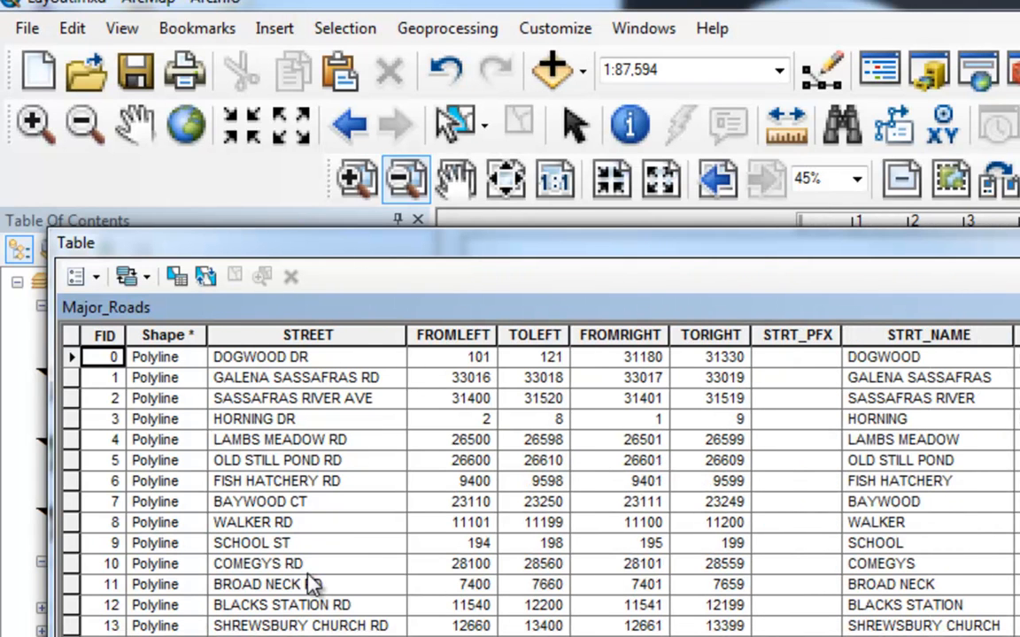
pyautogui.click(231, 336)
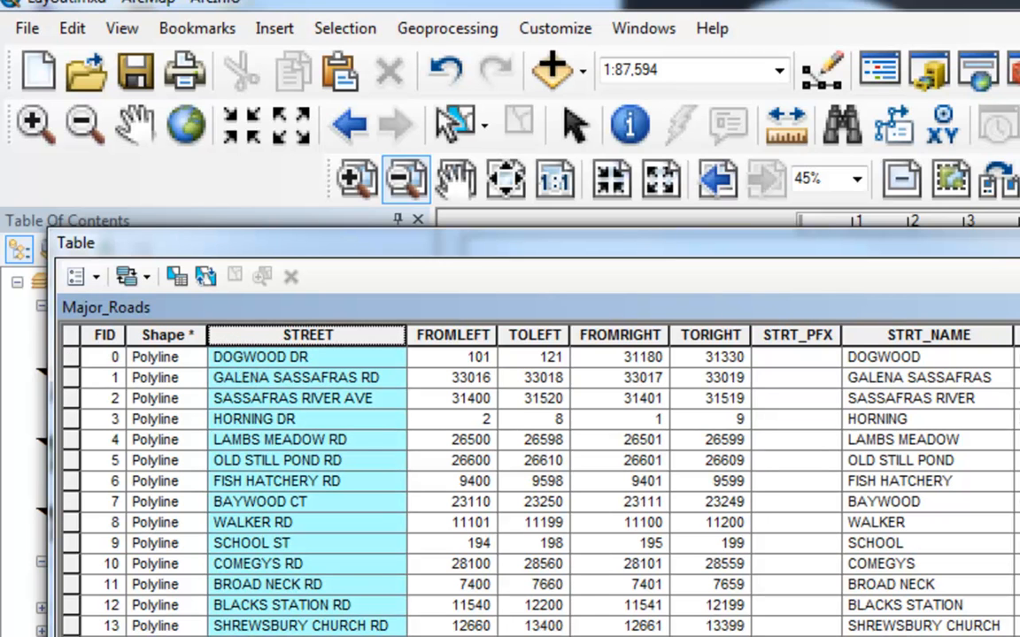
pyautogui.click(1018, 241)
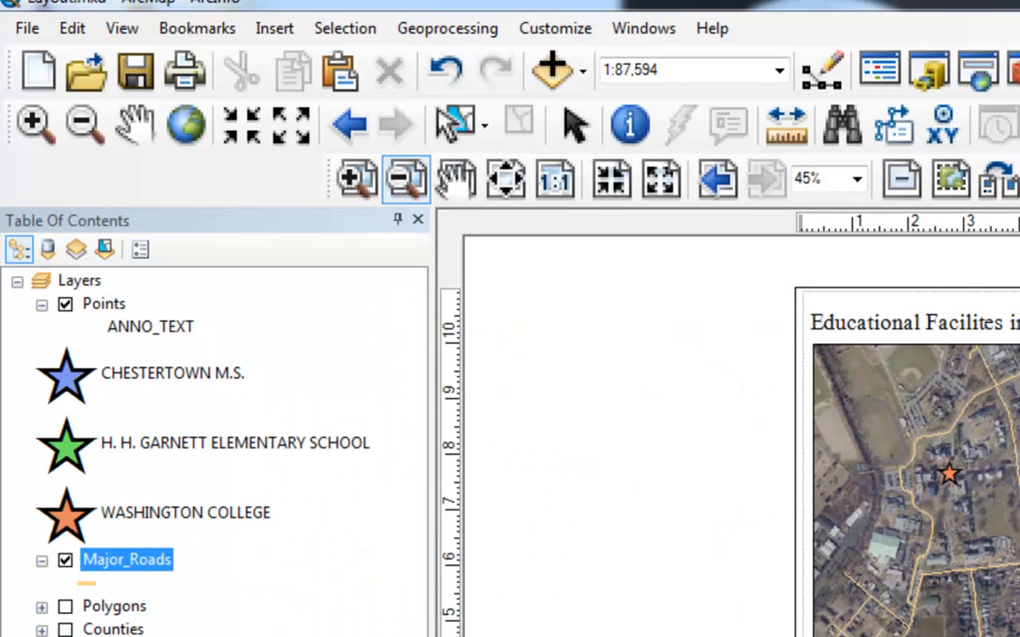
# Label the features of the Major_Roads layer using STREET as the label field.
pyautogui.rightClick(131, 571)
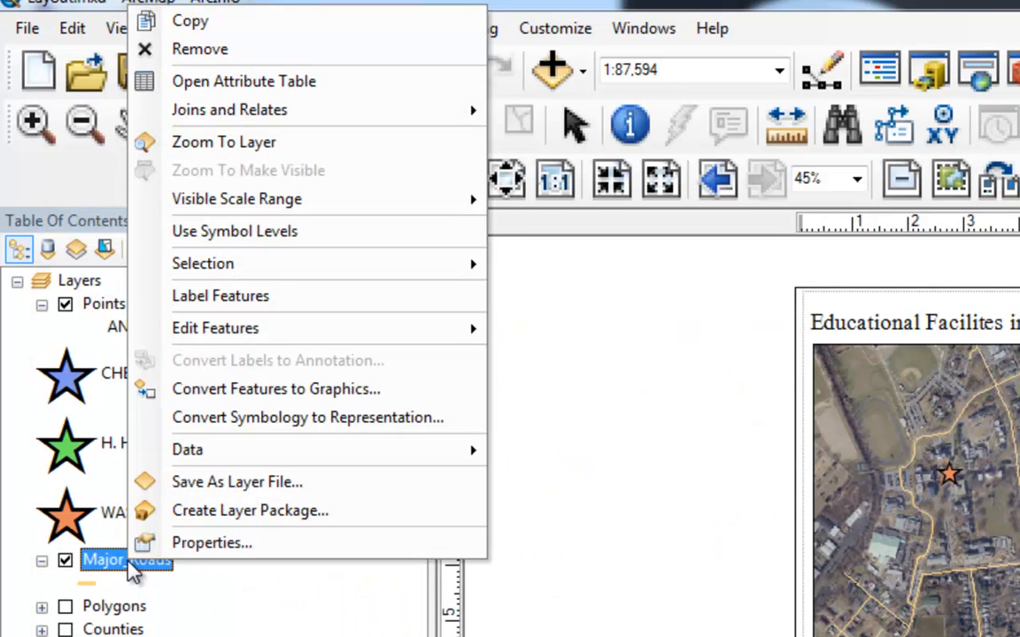
pyautogui.click(195, 543)
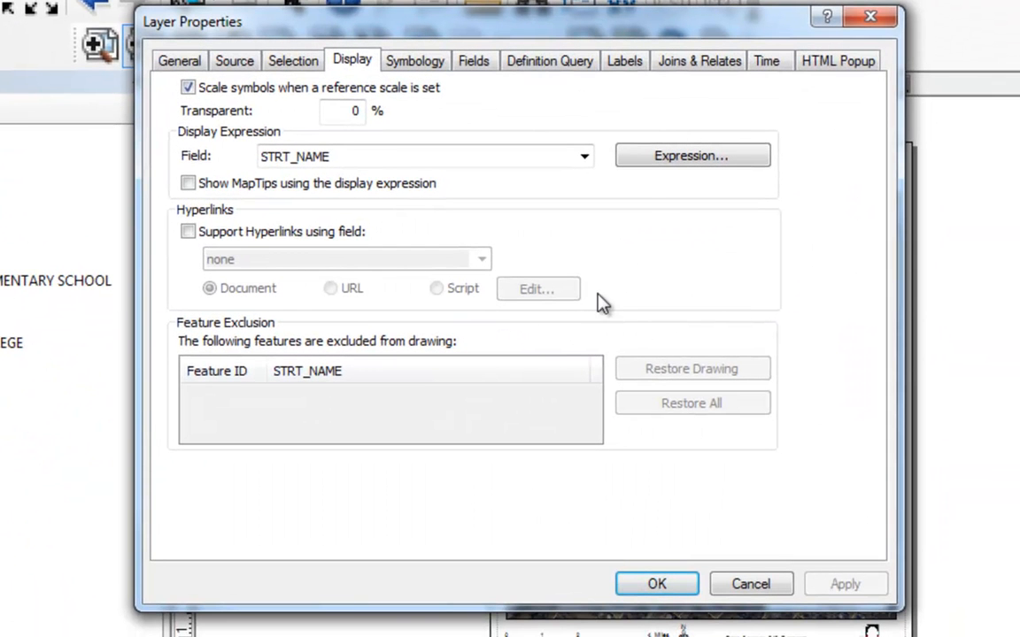
pyautogui.click(625, 64)
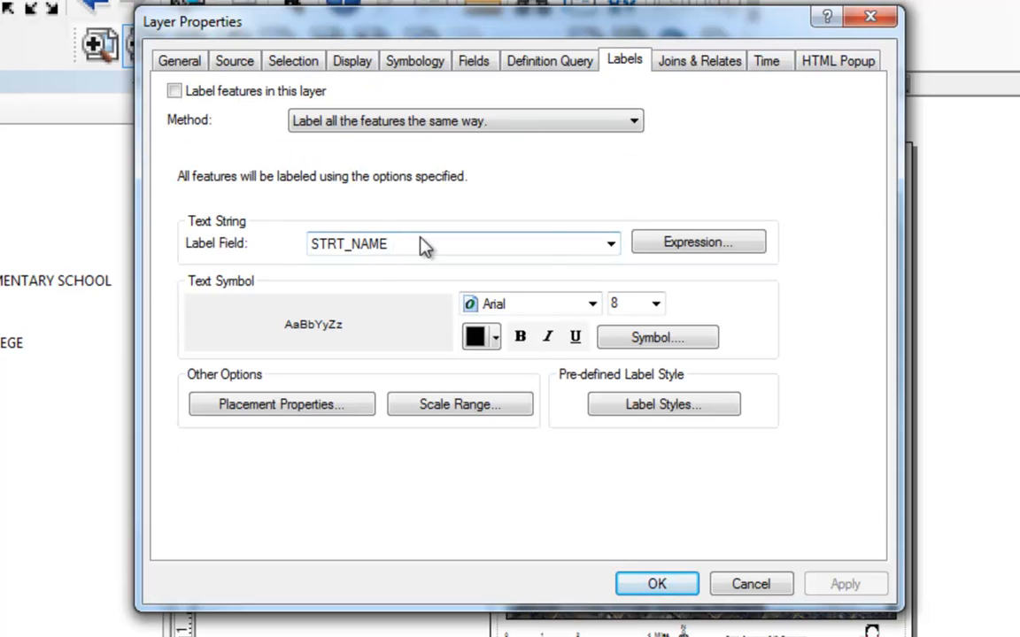
pyautogui.click(611, 246)
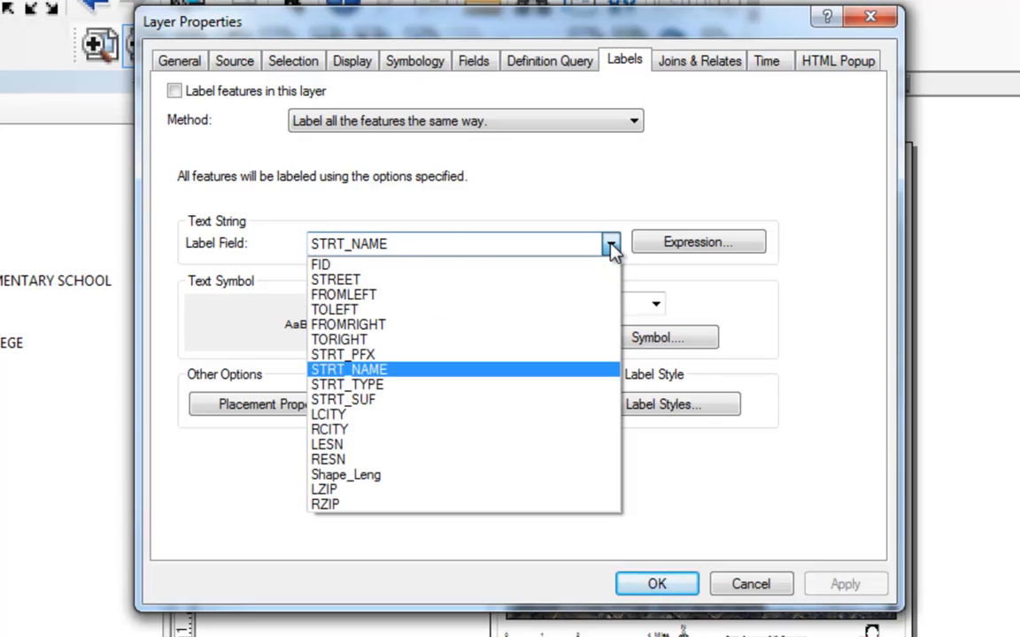
pyautogui.click(359, 281)
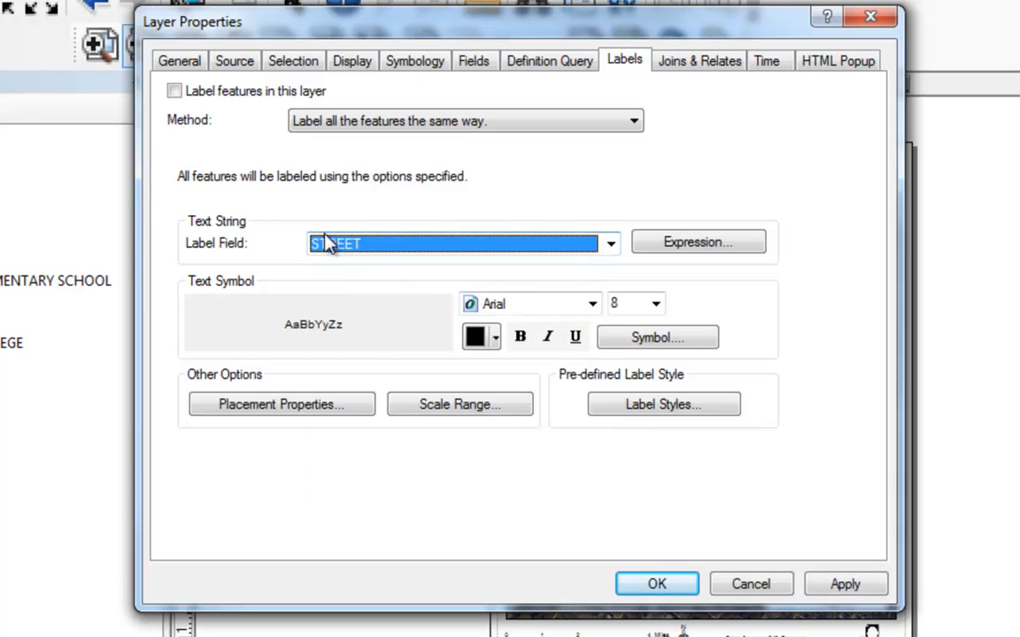
pyautogui.click(174, 91)
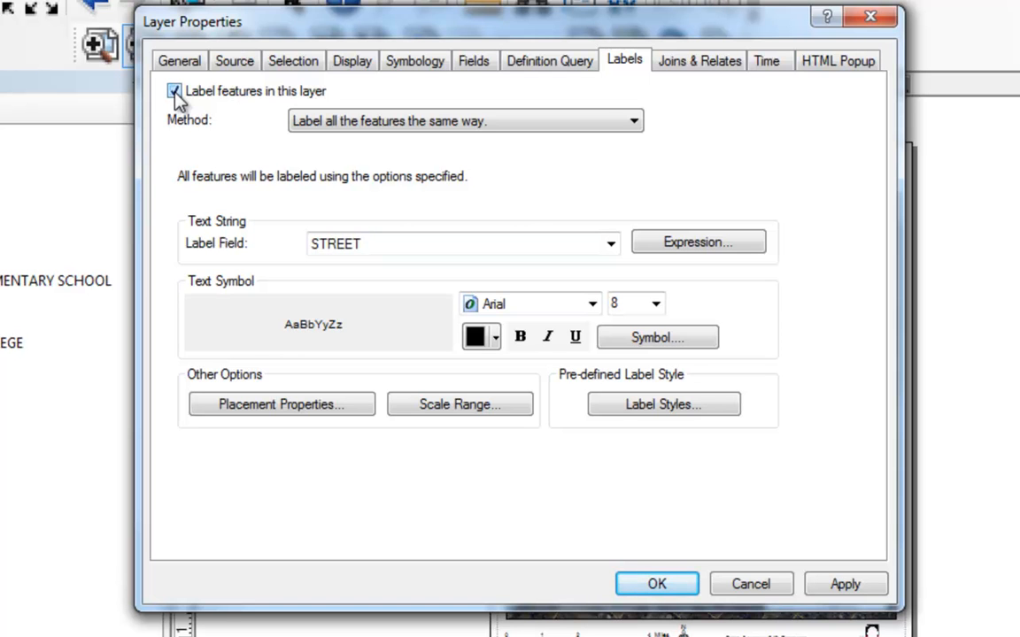
pyautogui.click(655, 585)
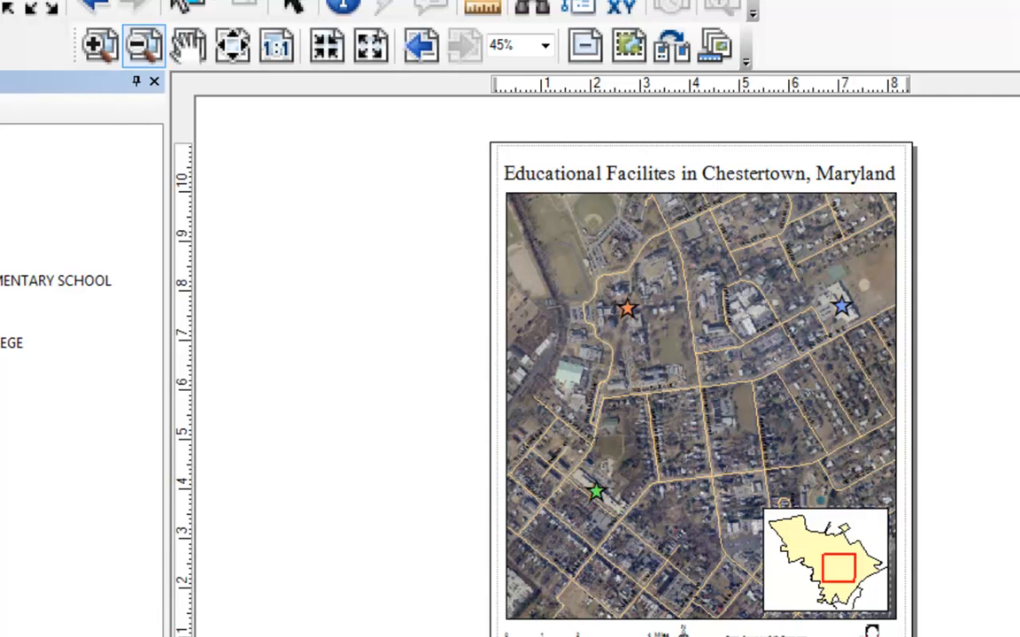
# Check the Major_Roads labeling option and examine the street labels up close around Washington College.
pyautogui.rightClick(101, 514)
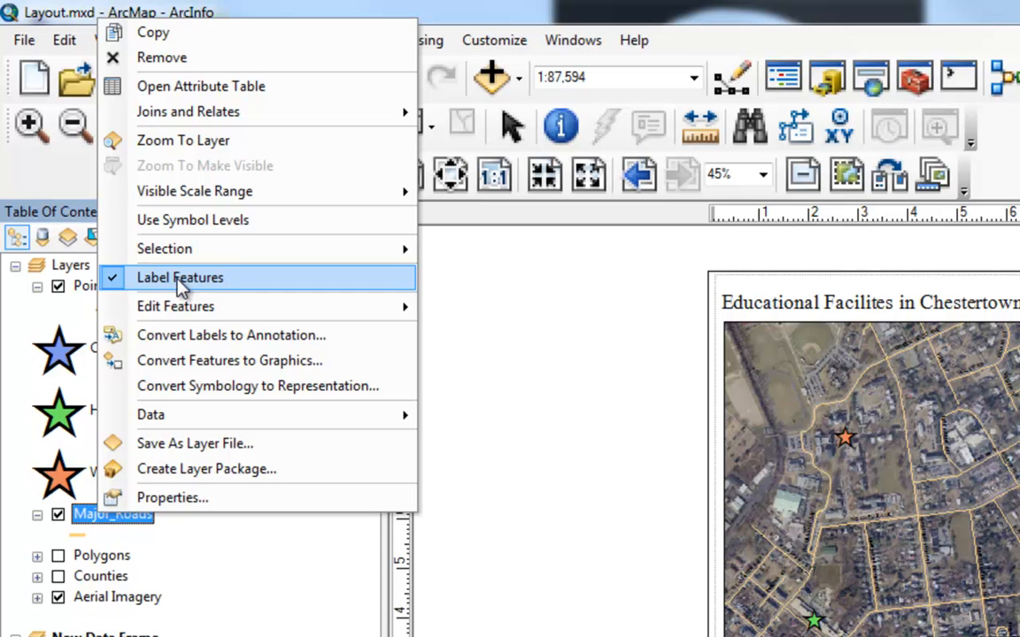
pyautogui.click(501, 389)
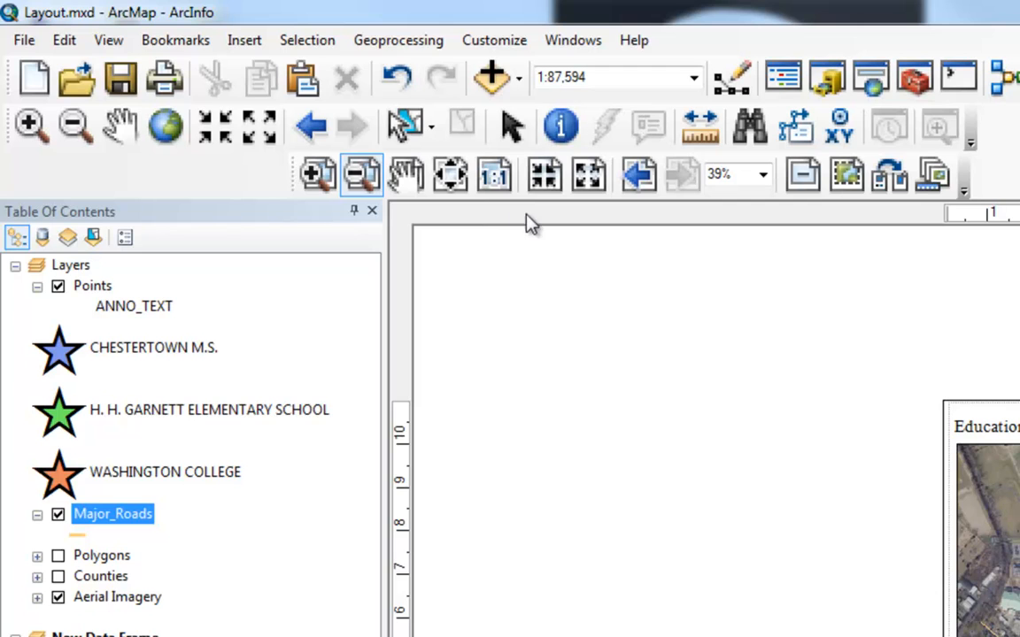
pyautogui.click(639, 174)
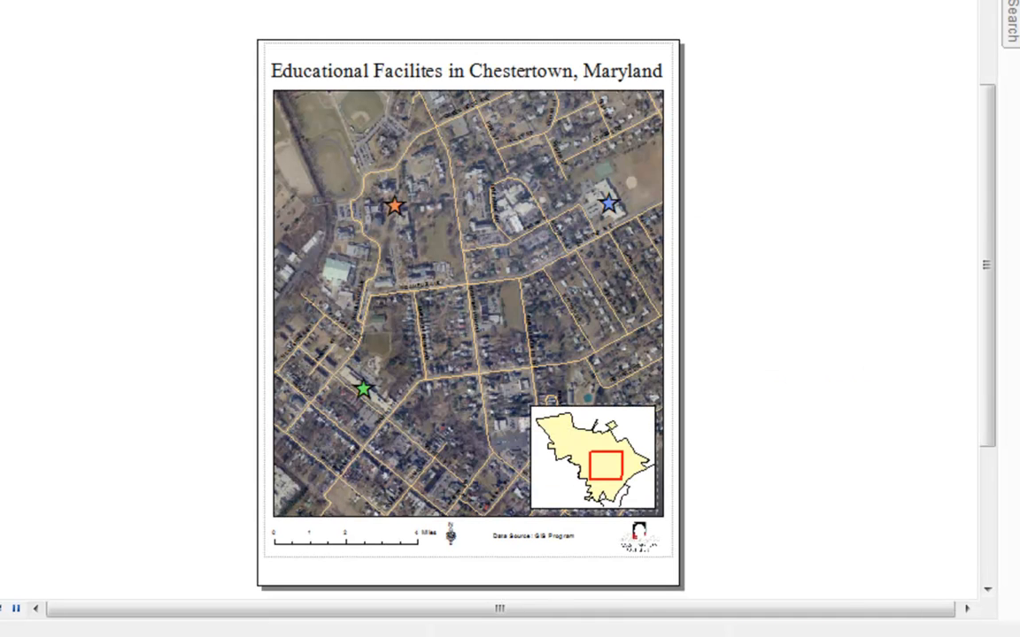
pyautogui.click(501, 366)
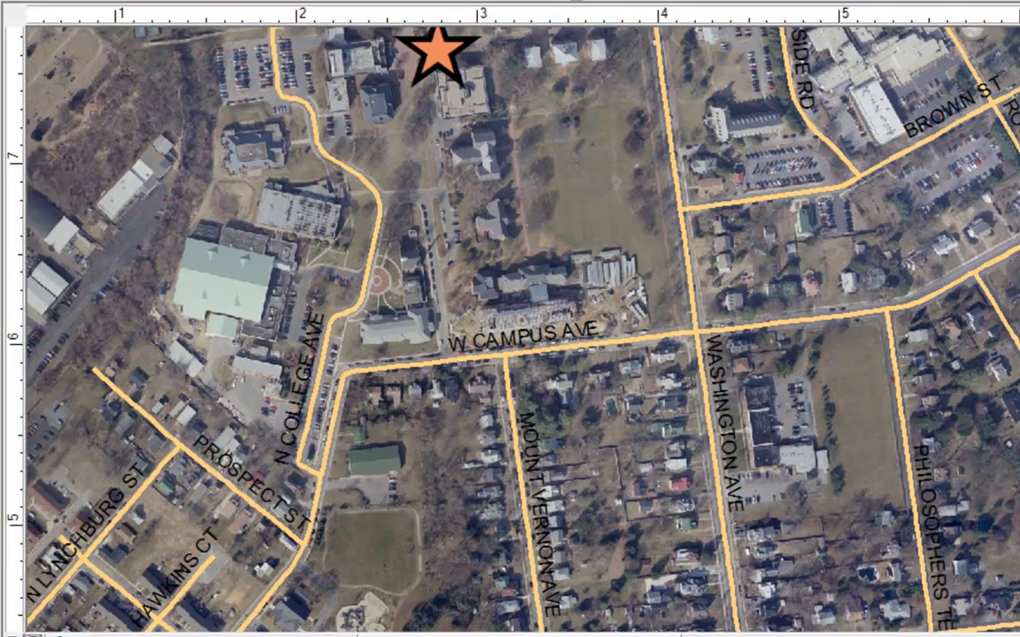
# Set the Major_Roads label font size to 10.
pyautogui.doubleClick(59, 494)
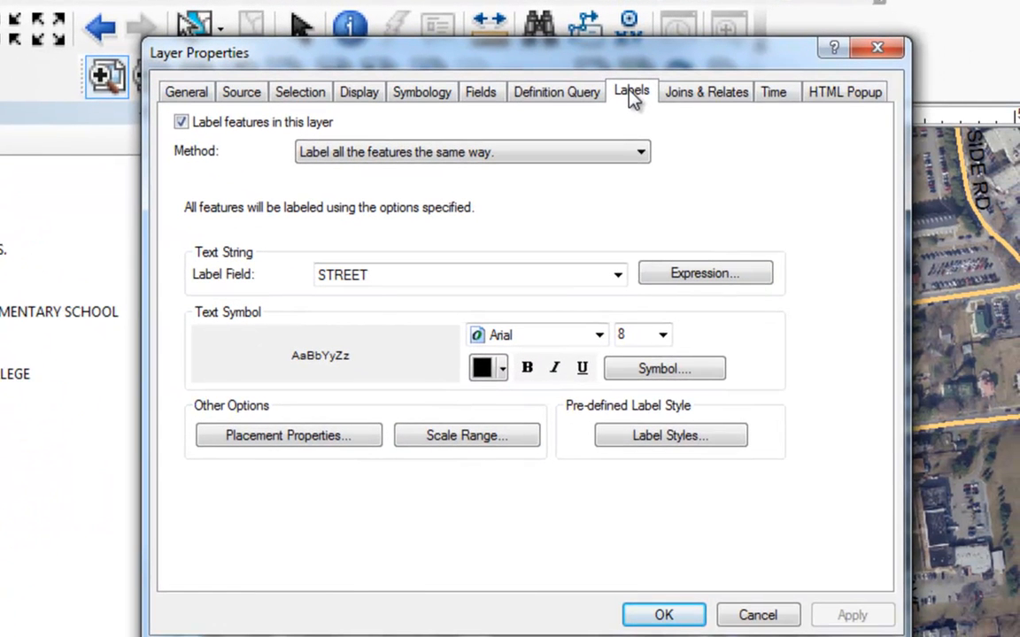
pyautogui.click(663, 336)
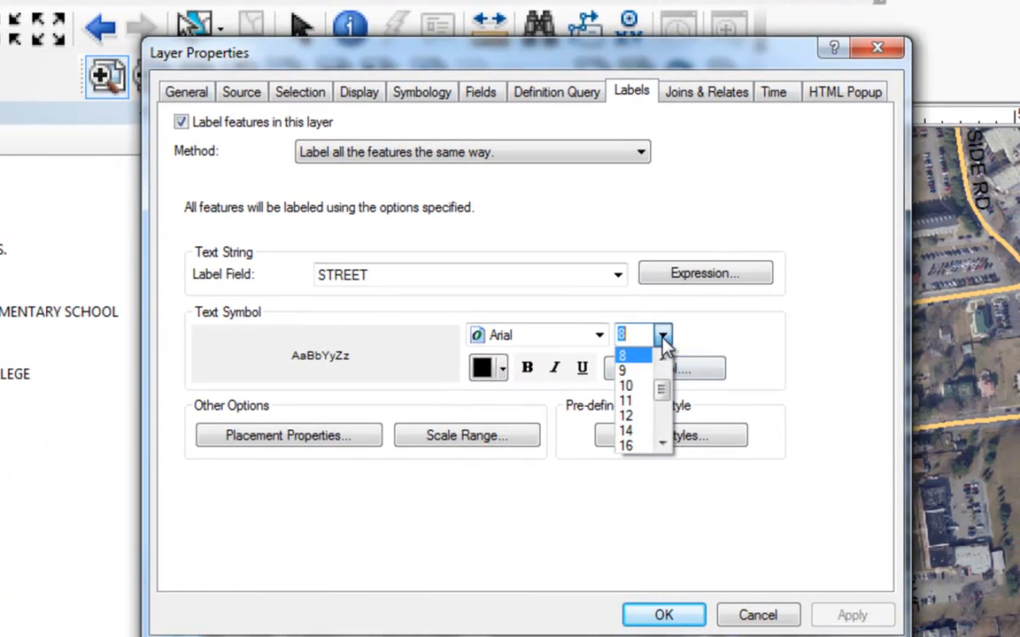
pyautogui.click(630, 386)
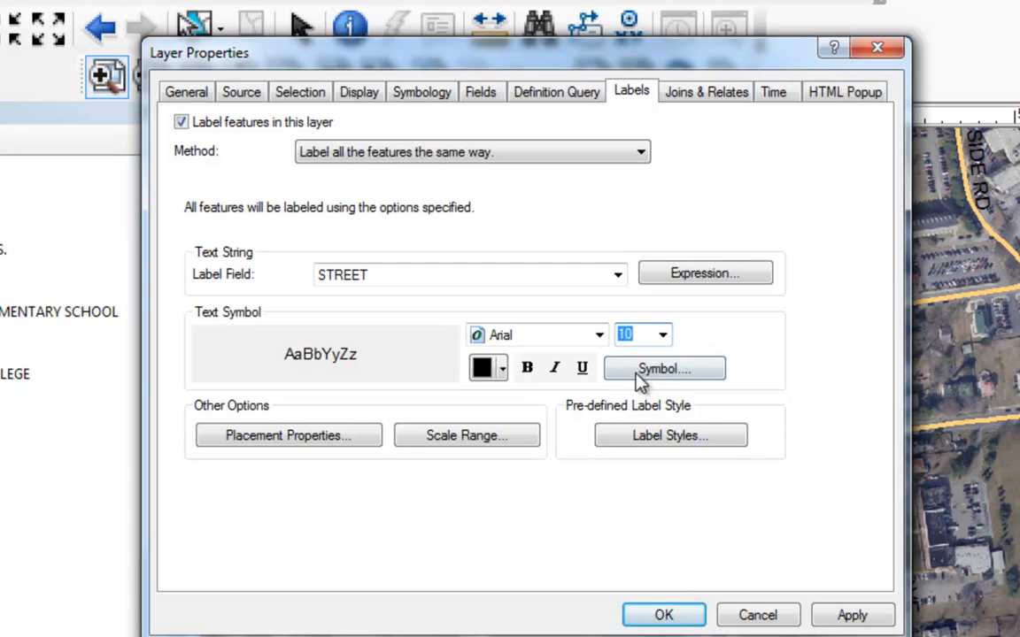
# Add a halo mask to the Major_Roads label text symbol, apply the label settings, and return to the whole page.
pyautogui.click(646, 372)
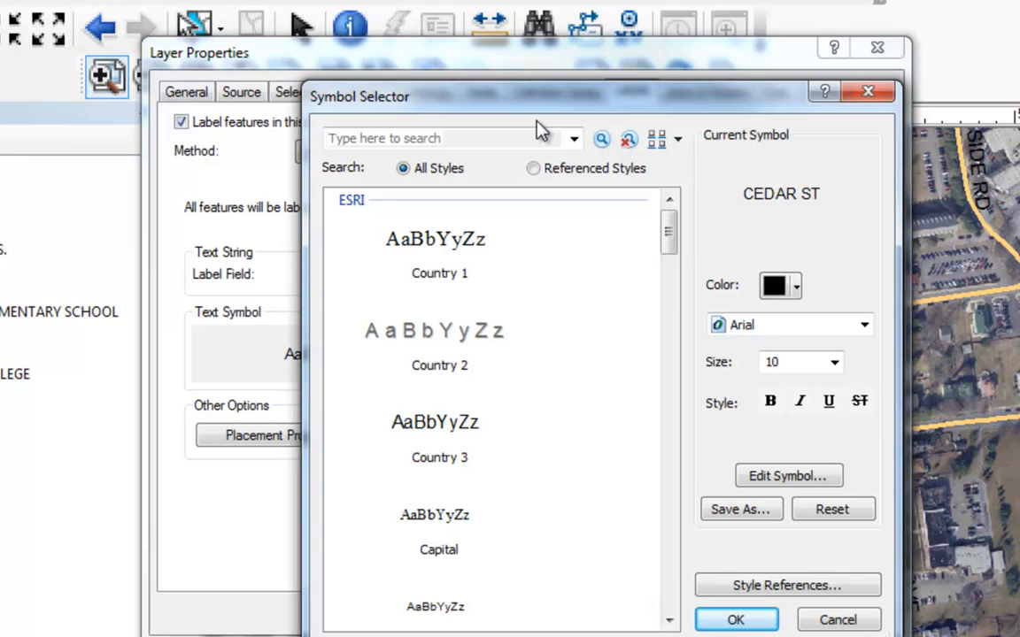
pyautogui.moveTo(532, 110); pyautogui.dragTo(483, 59)
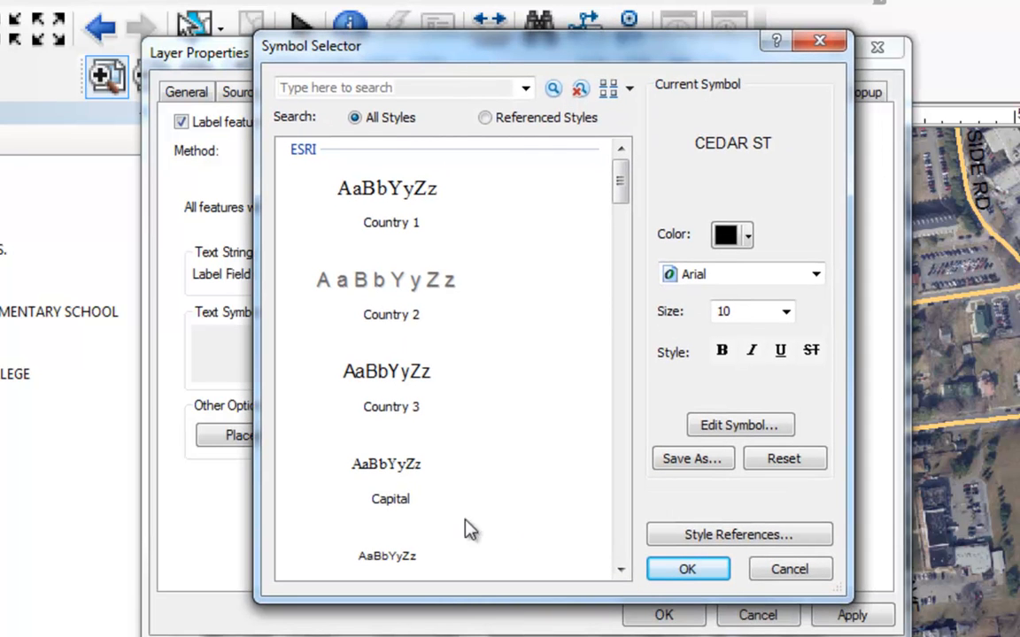
pyautogui.click(735, 427)
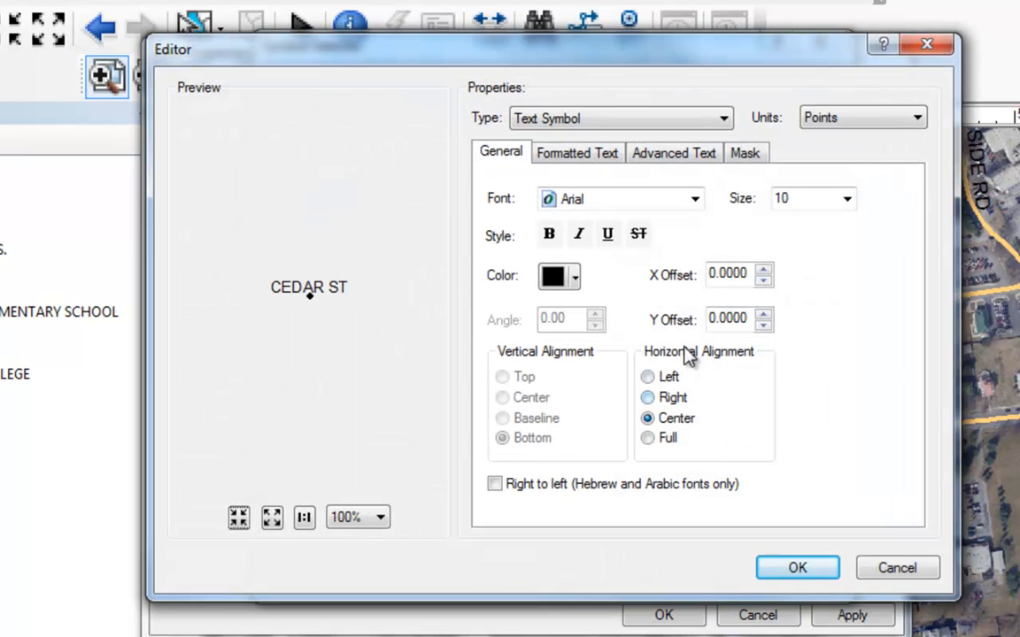
pyautogui.click(746, 156)
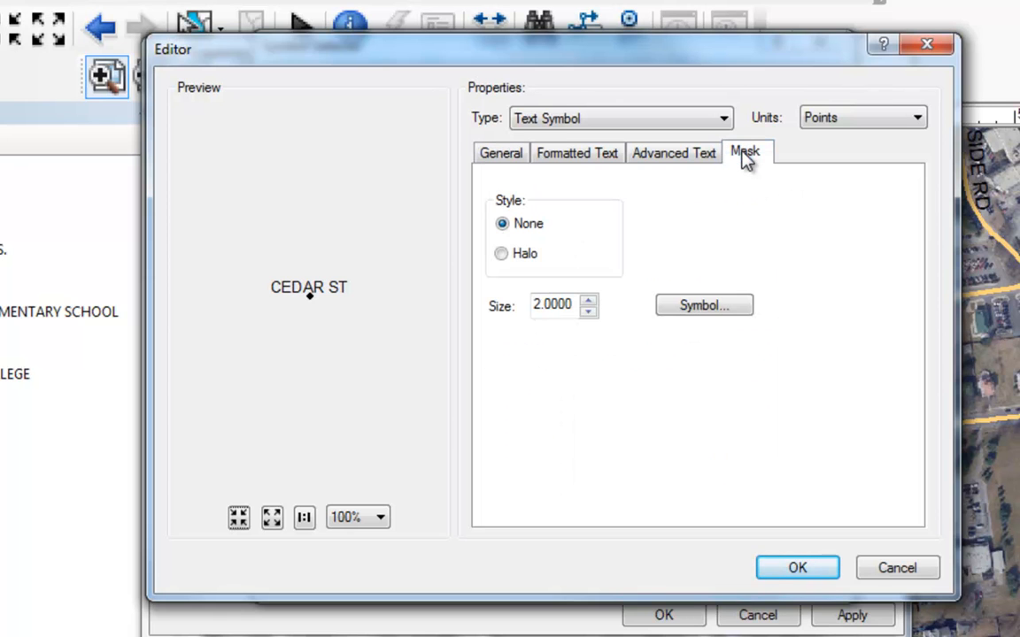
pyautogui.click(502, 255)
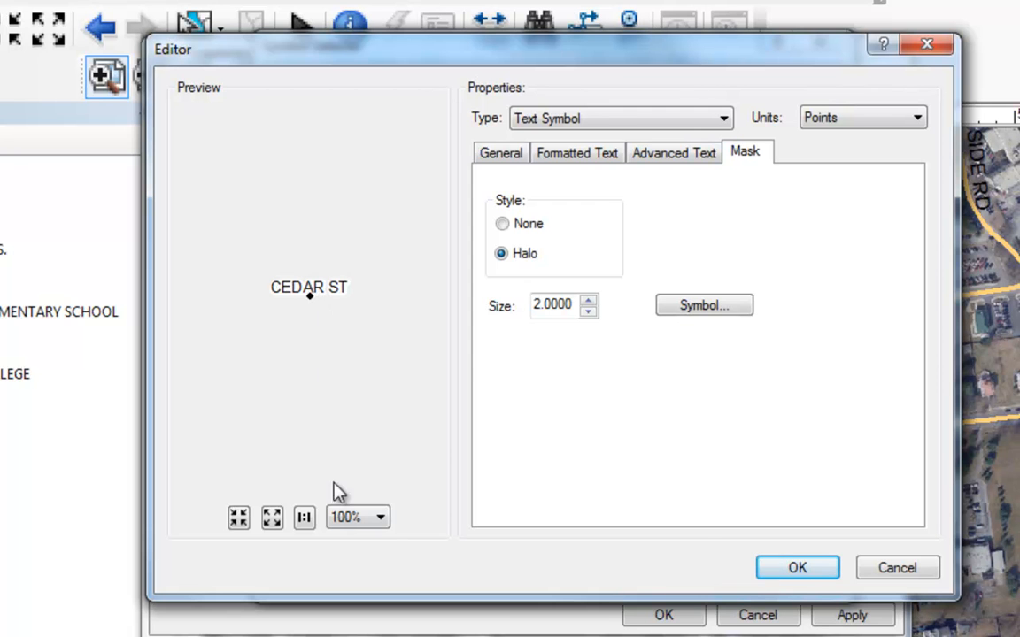
pyautogui.click(797, 569)
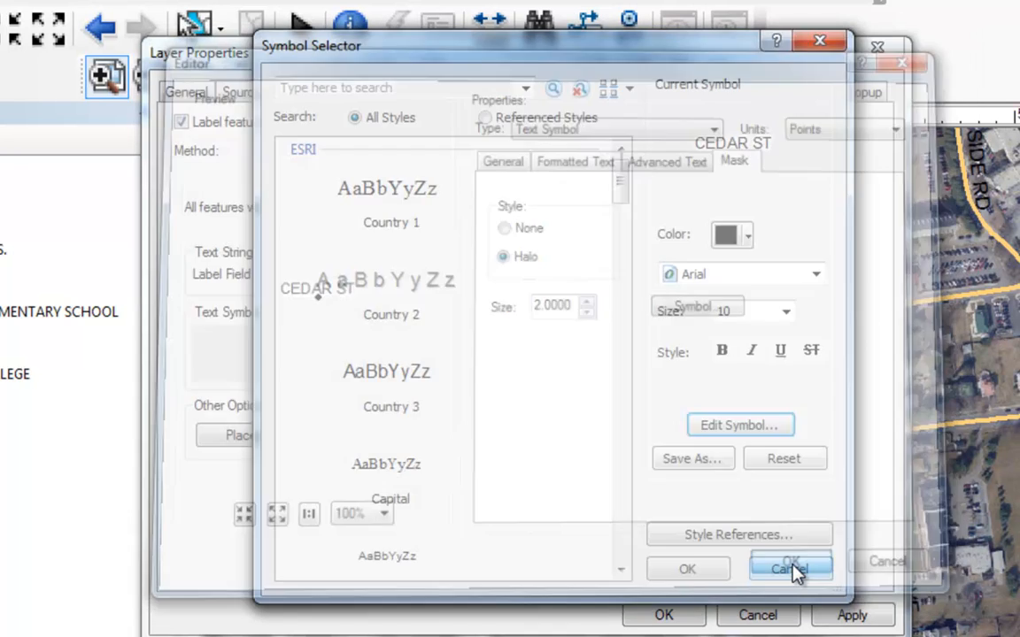
pyautogui.click(683, 571)
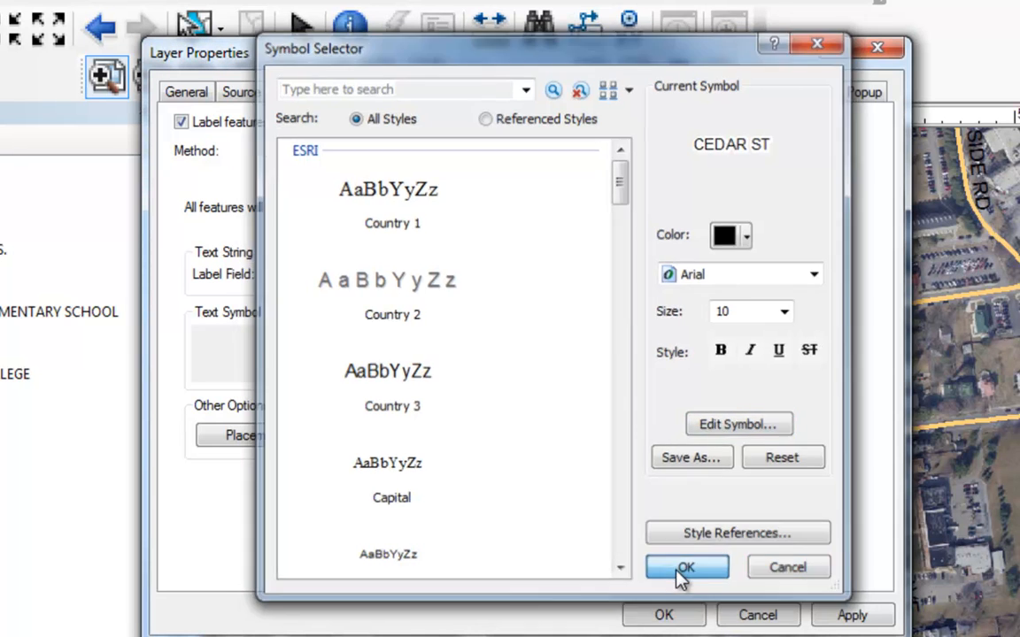
pyautogui.click(662, 615)
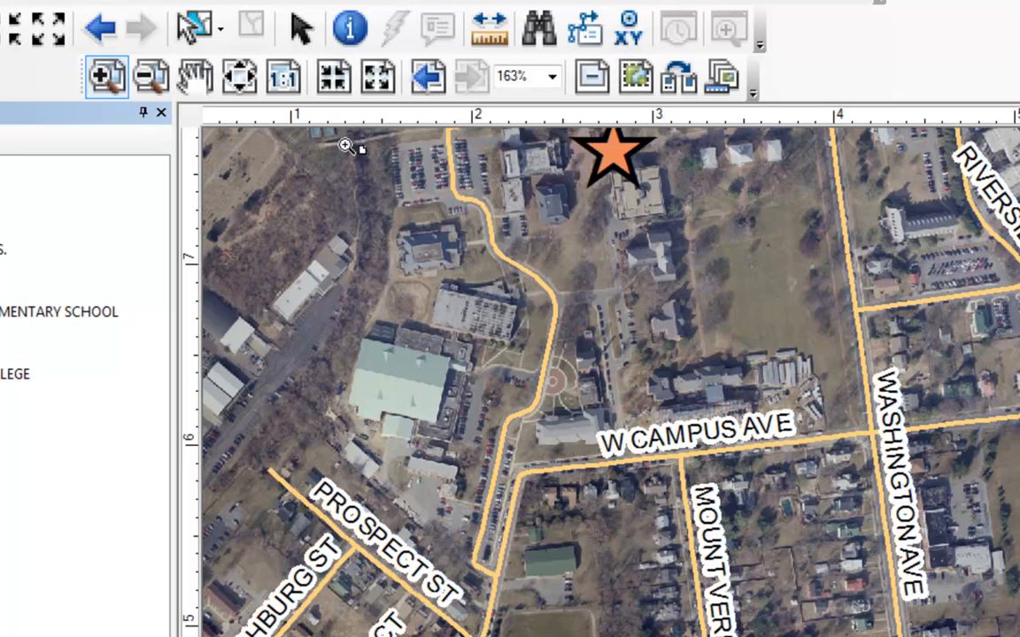
pyautogui.click(428, 81)
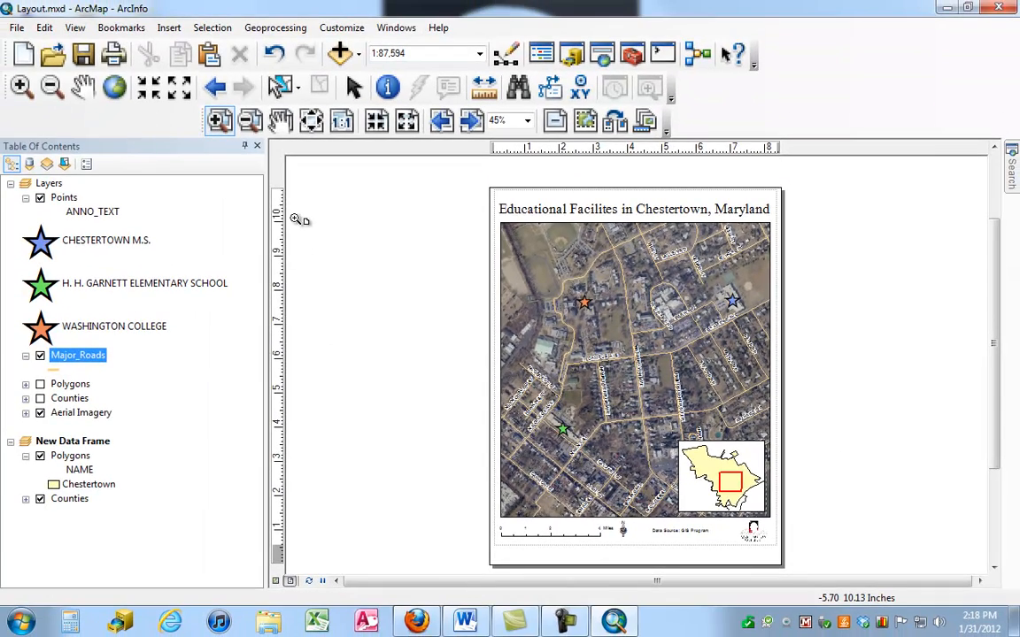
pyautogui.click(168, 31)
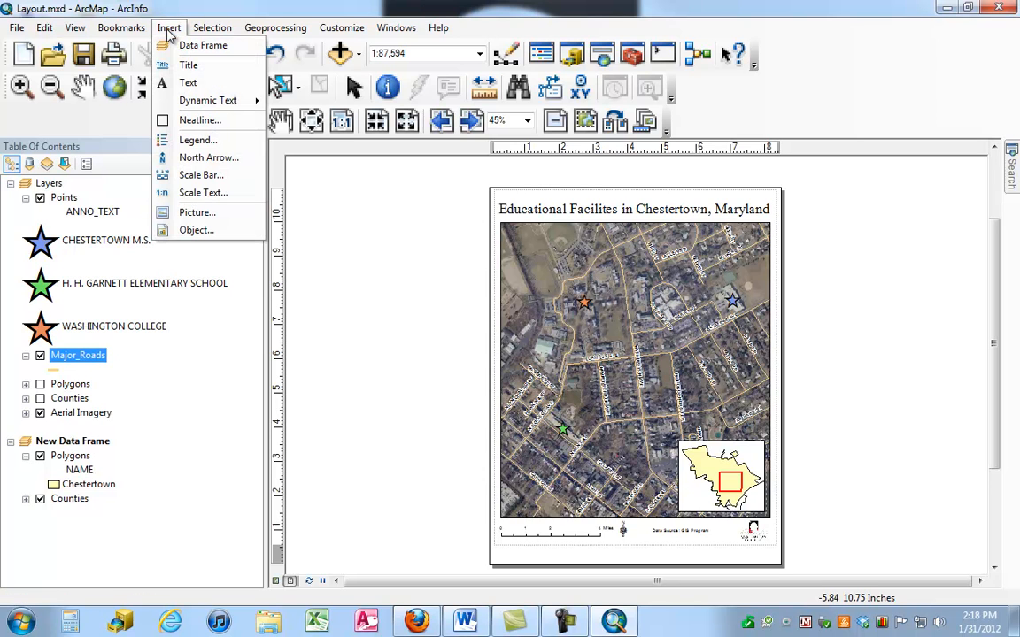
pyautogui.click(196, 142)
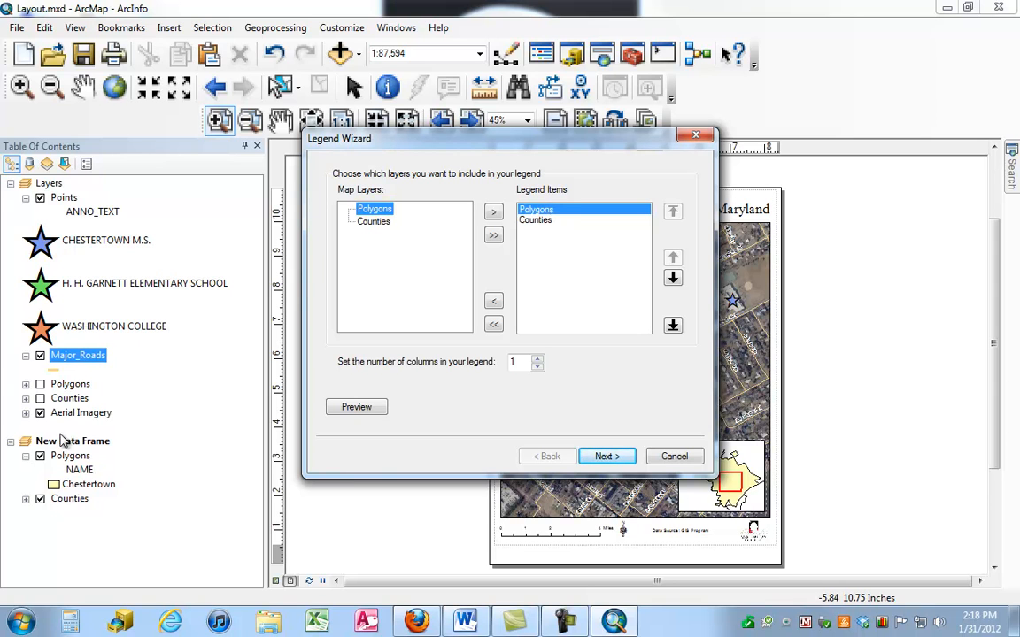
pyautogui.click(664, 459)
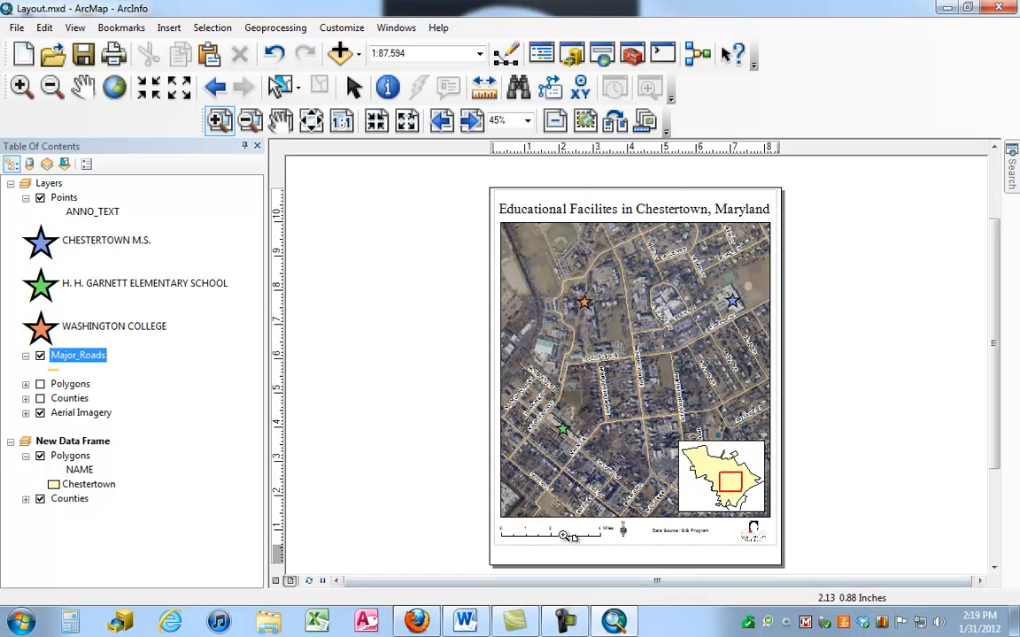
# Activate the Layers data frame so the main map becomes the active one.
pyautogui.moveTo(452, 365); pyautogui.dragTo(768, 558)
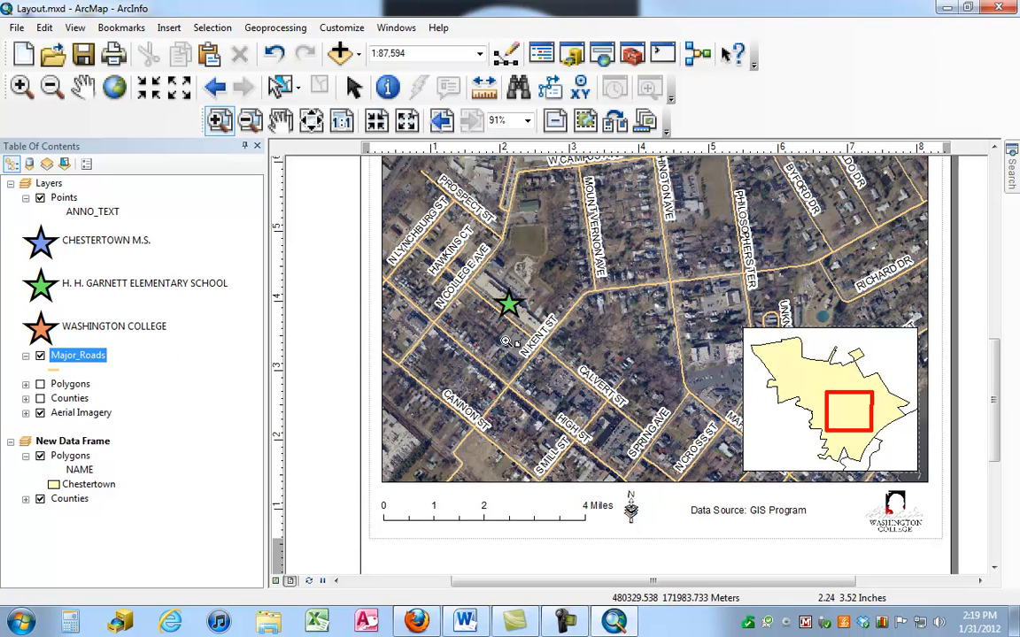
pyautogui.click(50, 185)
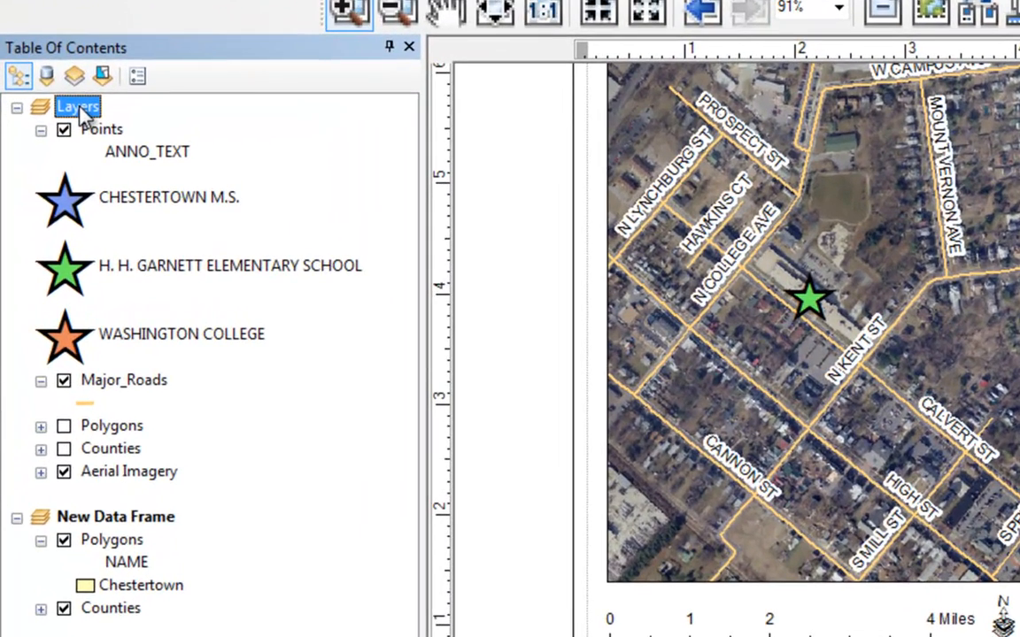
pyautogui.rightClick(84, 116)
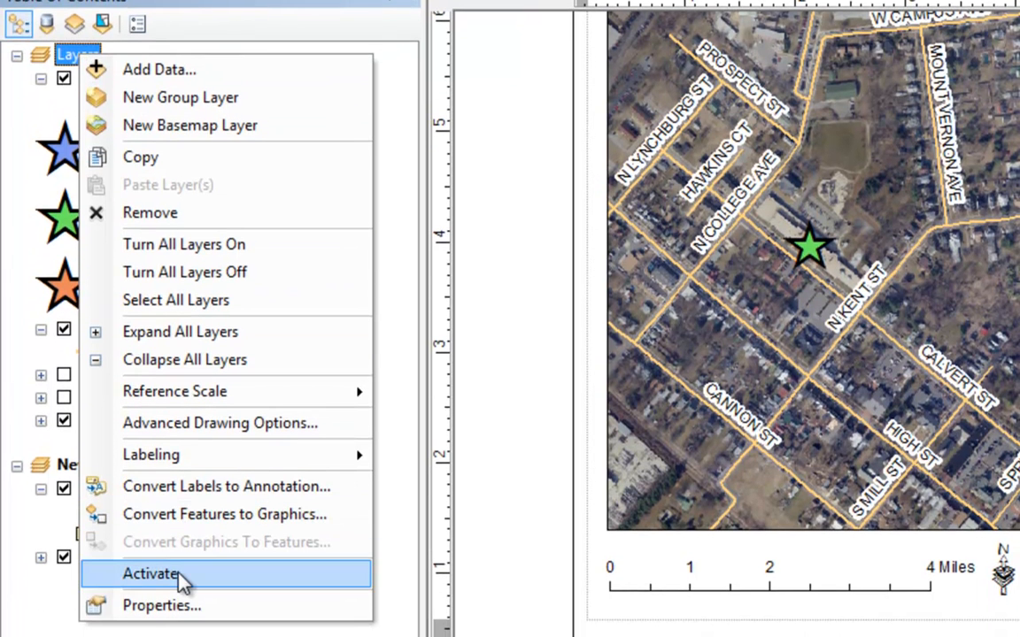
pyautogui.click(182, 577)
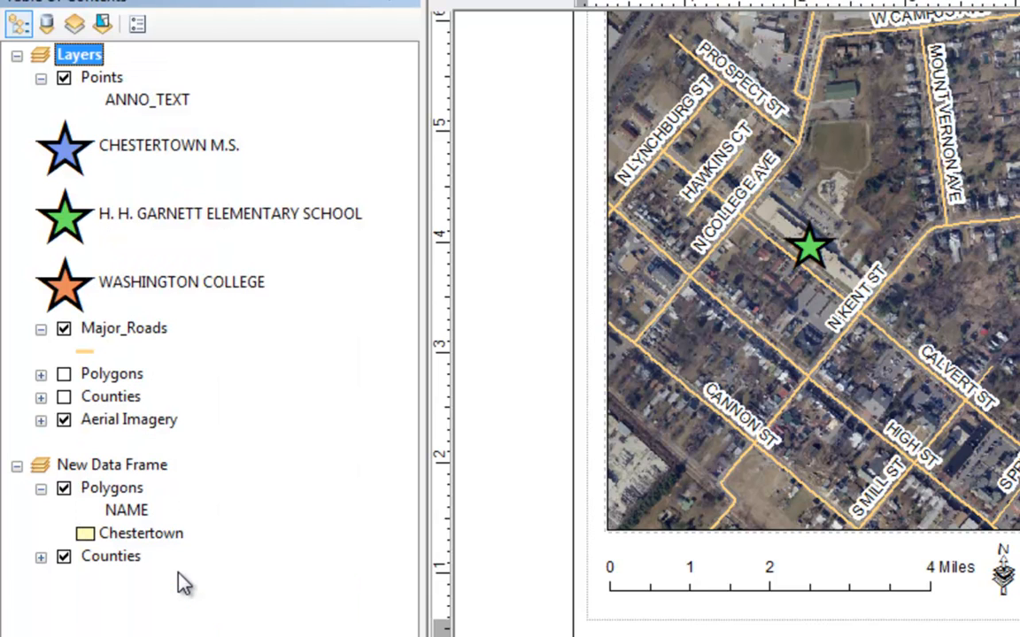
pyautogui.click(244, 497)
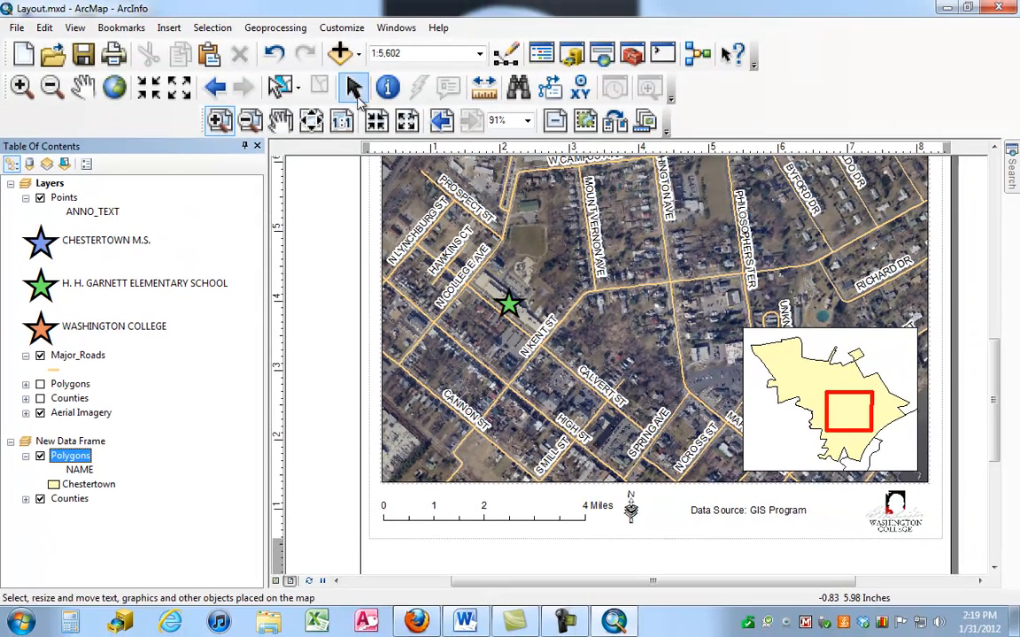
# Delete the existing miles scale bar beneath the main map.
pyautogui.click(352, 88)
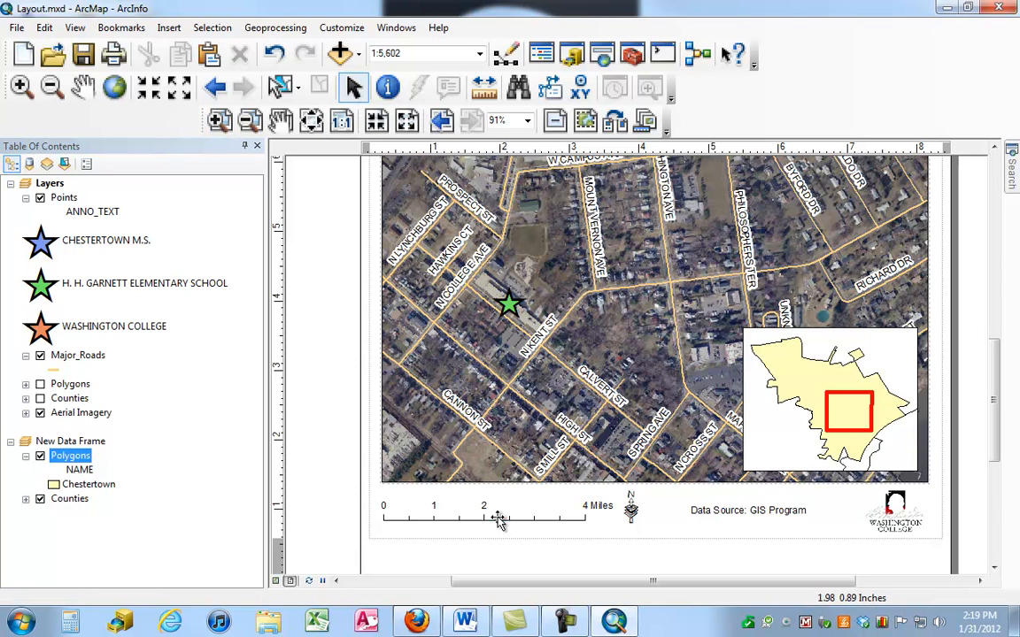
pyautogui.click(493, 516)
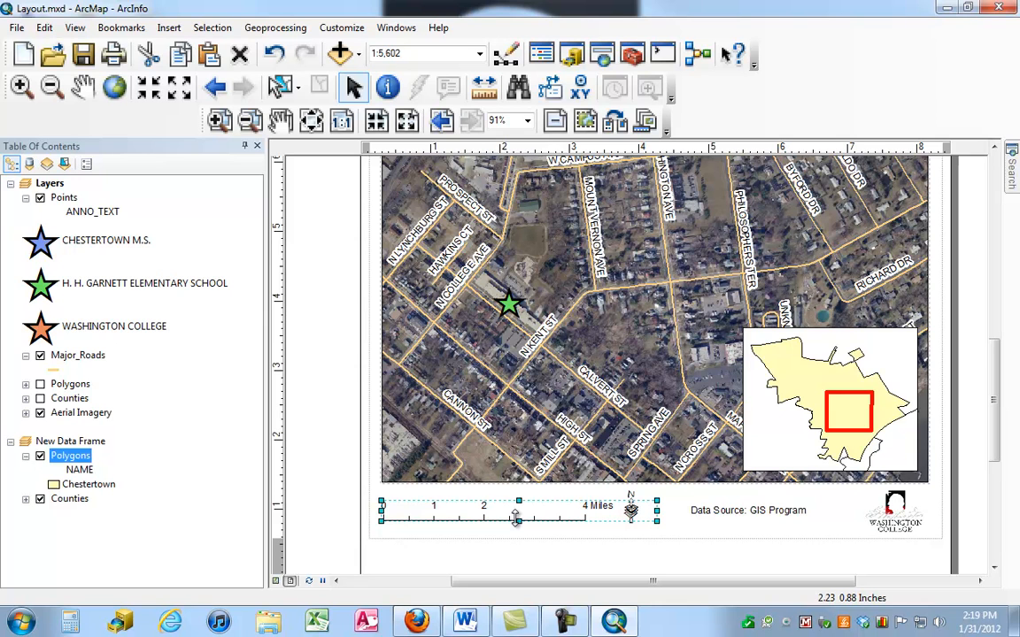
pyautogui.press('Delete')
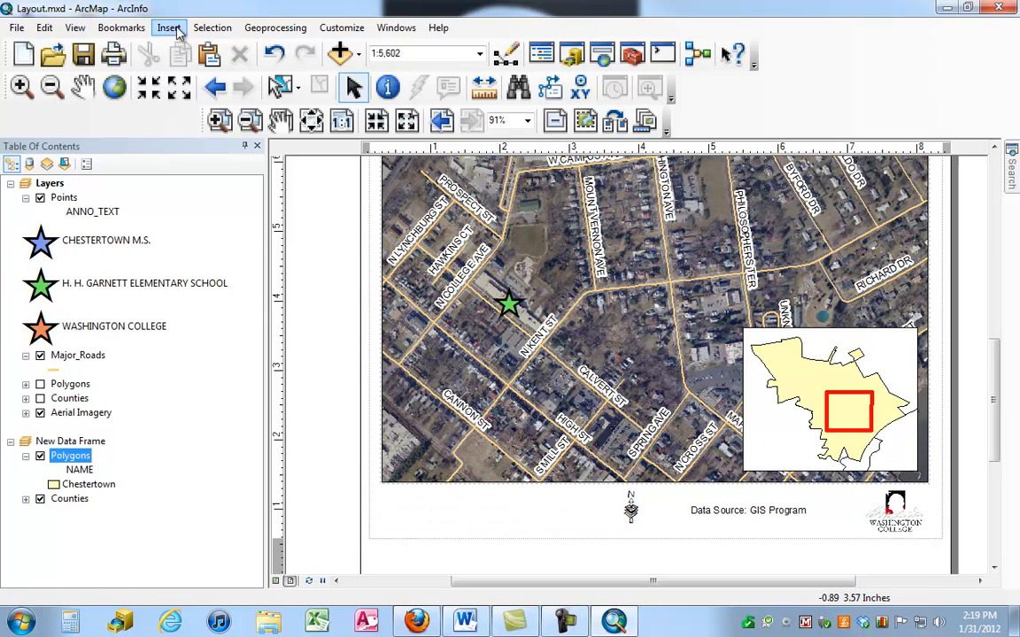
# Insert a Scale Line 1 scale bar and place it beneath the lower-left part of the main map, beside the north arrow.
pyautogui.click(176, 30)
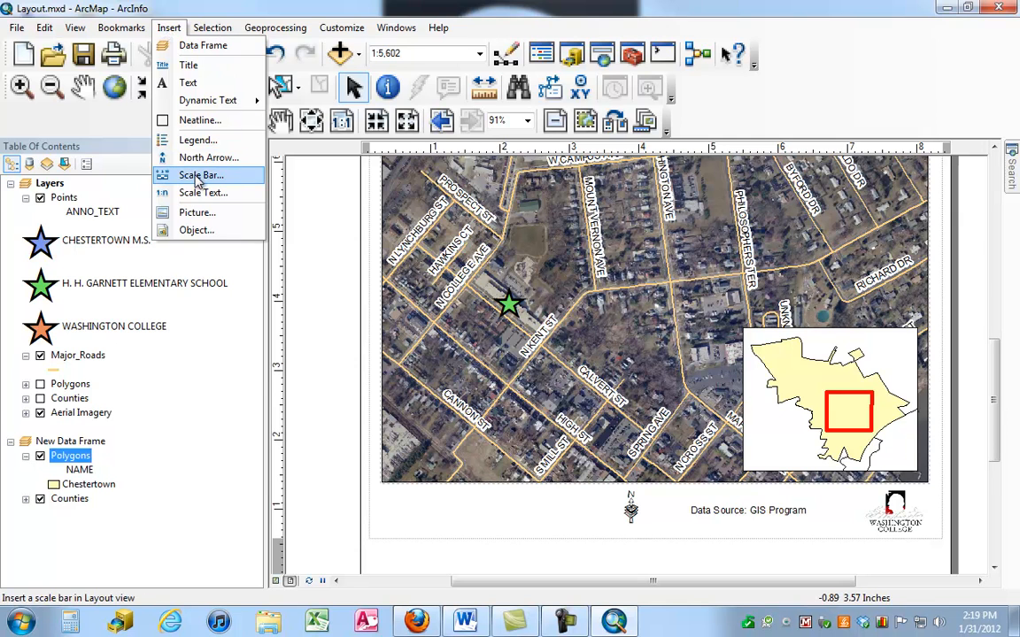
pyautogui.click(198, 176)
pyautogui.click(78, 69)
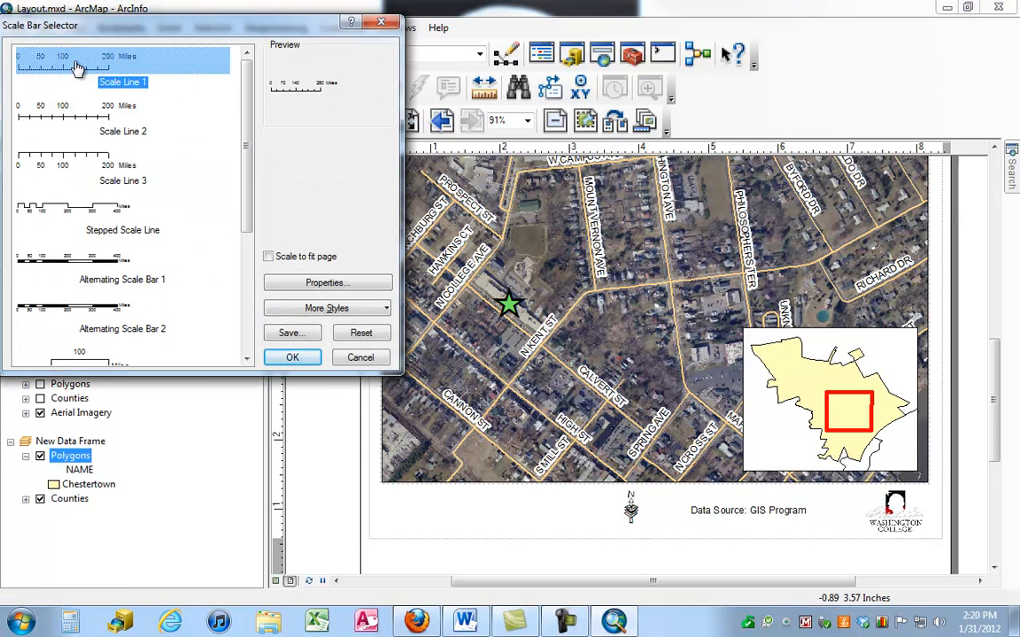
pyautogui.click(283, 357)
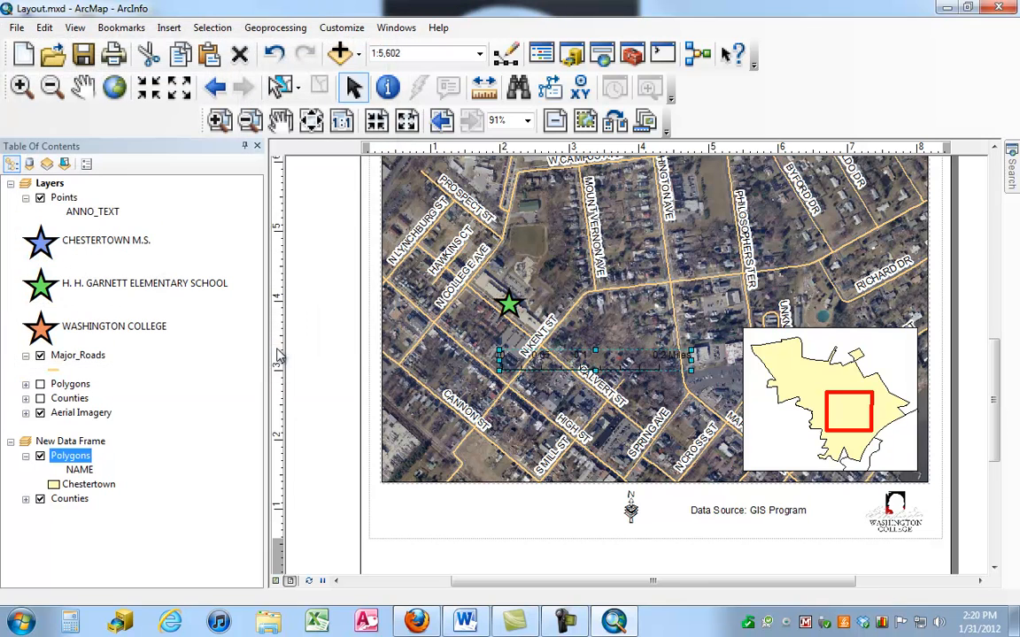
pyautogui.moveTo(586, 358); pyautogui.dragTo(472, 515)
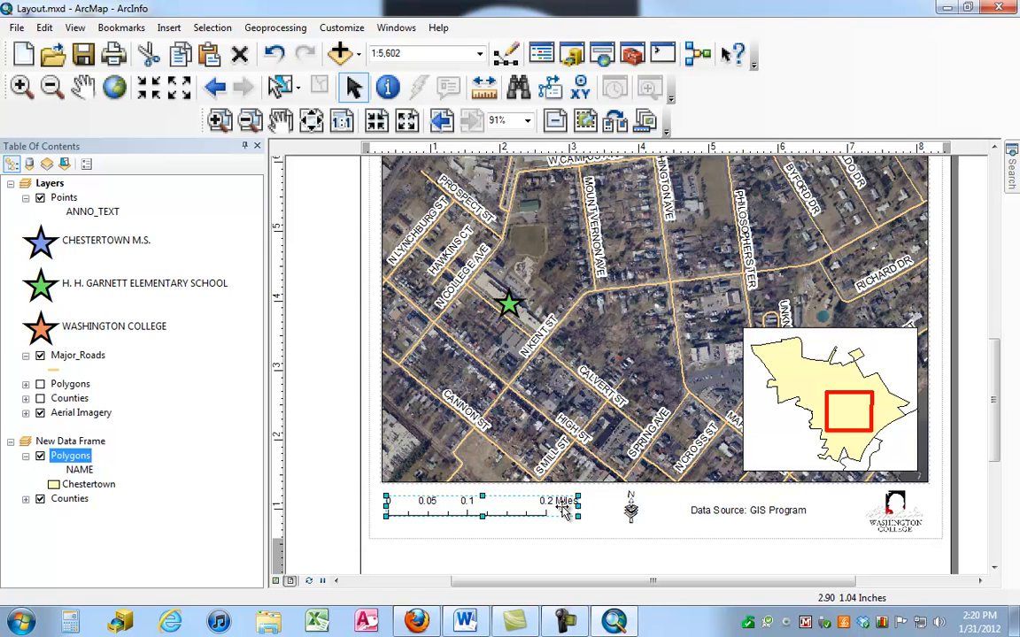
# Set the new scale bar's division units to Feet and apply the change.
pyautogui.doubleClick(498, 509)
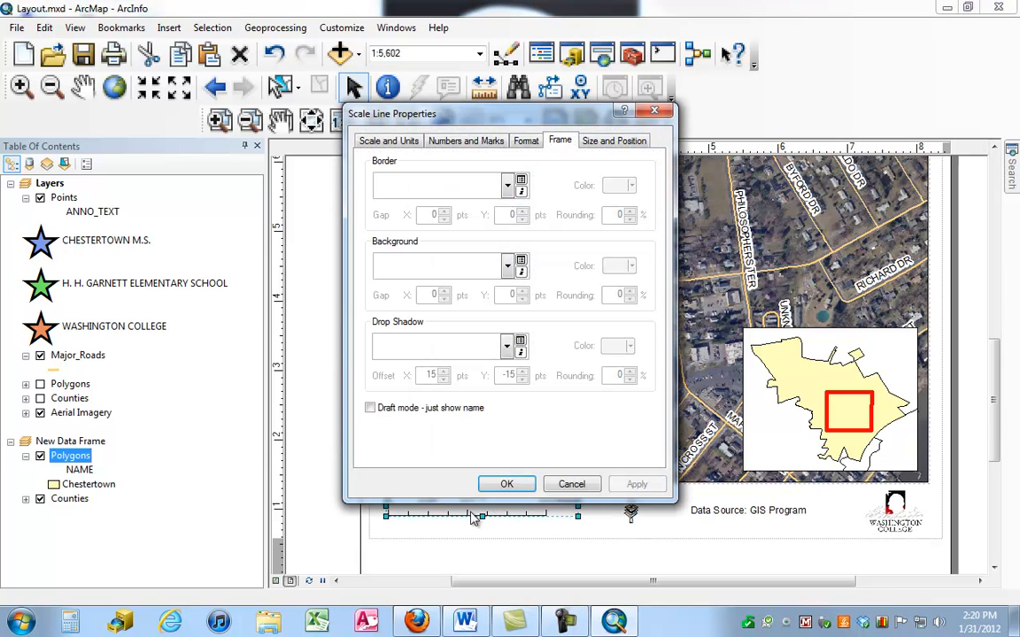
pyautogui.click(395, 143)
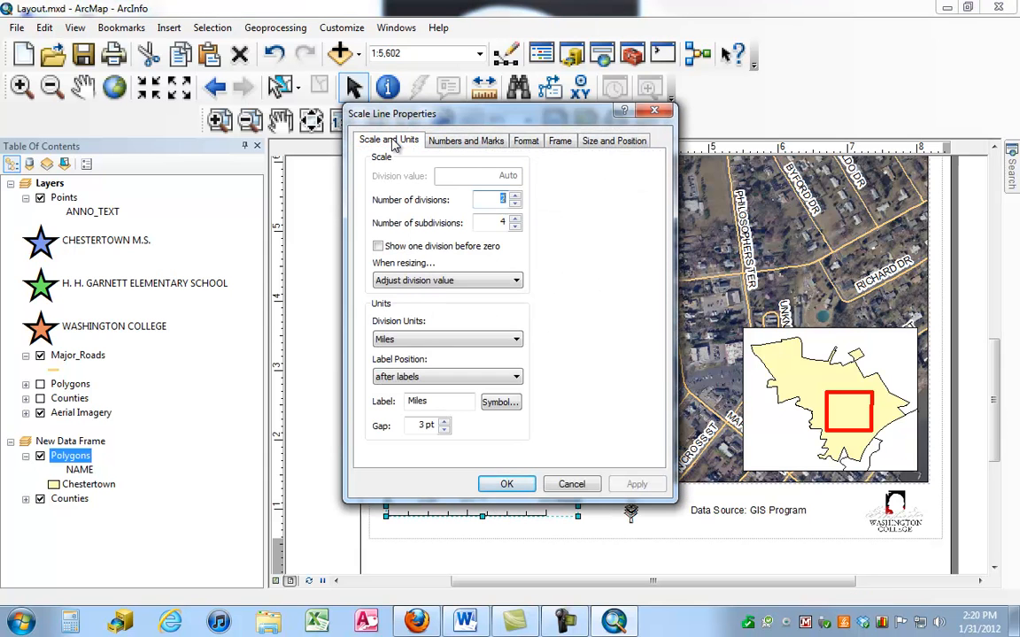
pyautogui.click(443, 341)
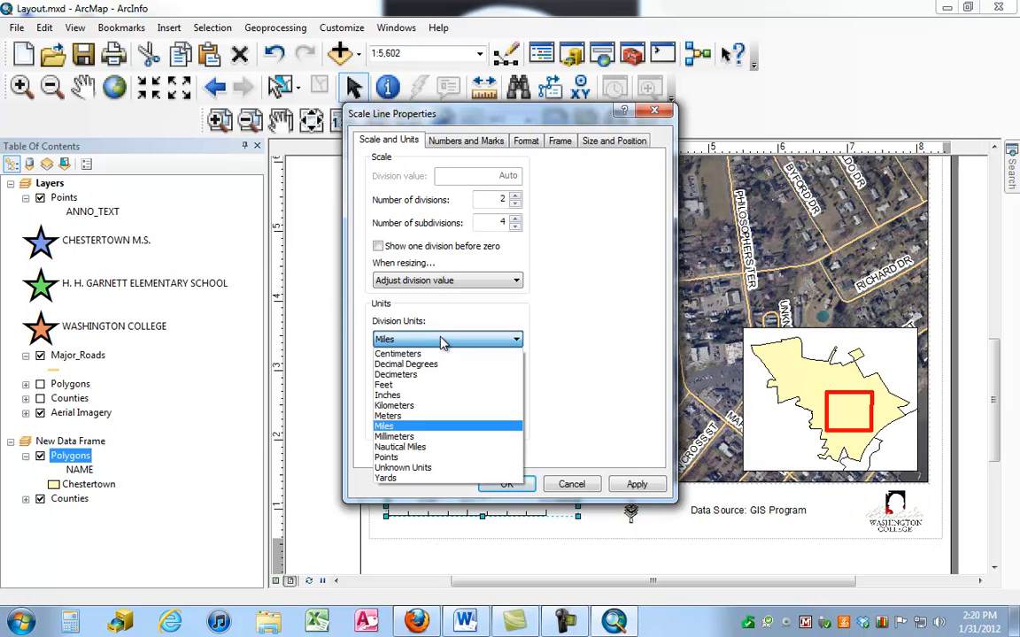
pyautogui.click(409, 386)
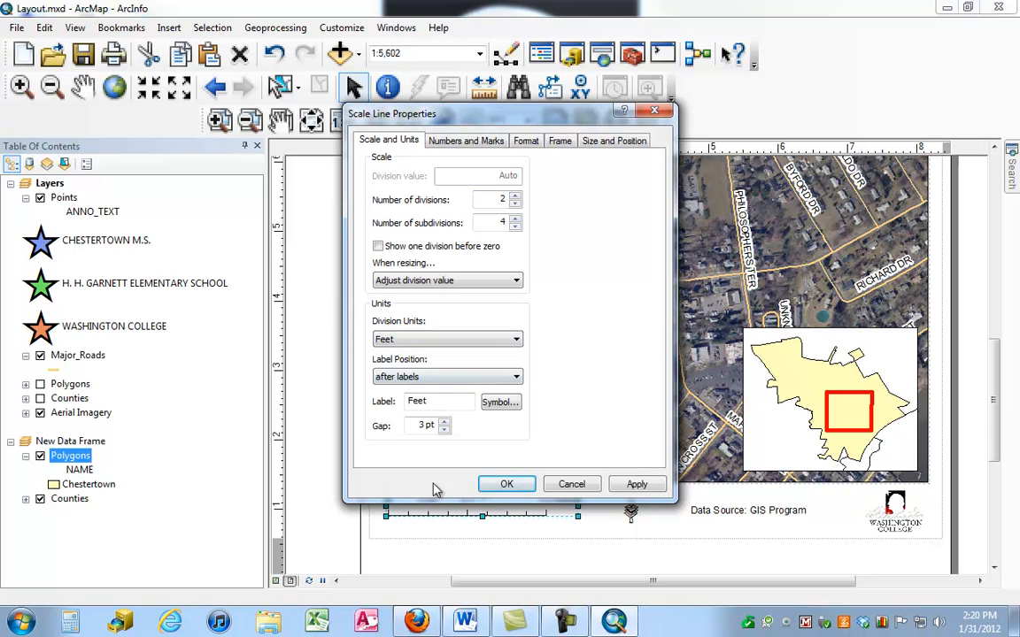
pyautogui.click(506, 484)
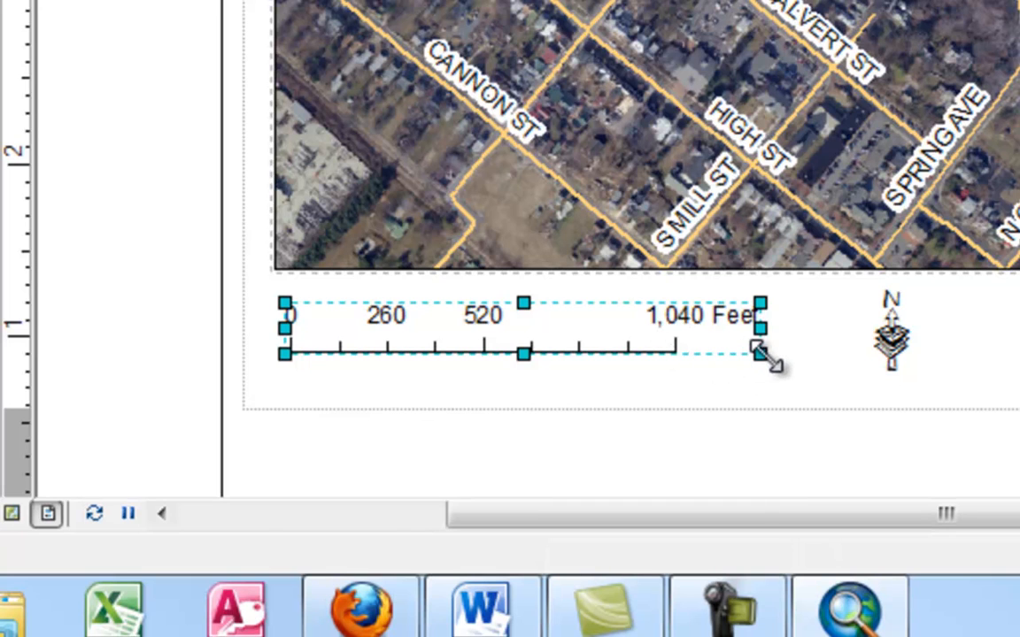
# Shorten the scale bar until it spans 1,000 feet, and shift it slightly toward the north arrow.
pyautogui.moveTo(766, 329); pyautogui.dragTo(744, 327)
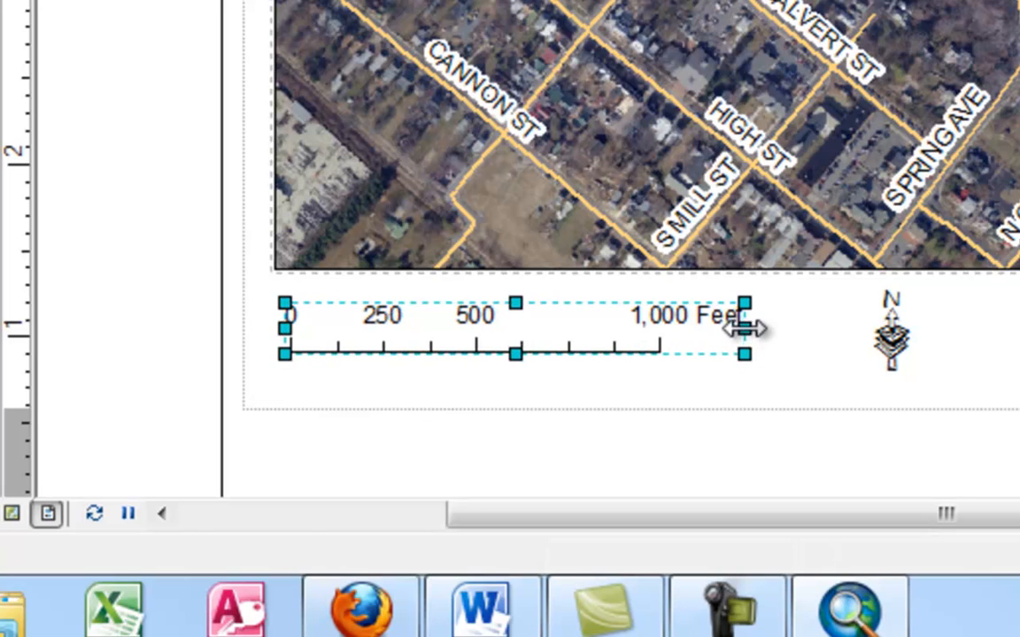
pyautogui.click(597, 390)
pyautogui.moveTo(418, 332); pyautogui.dragTo(448, 341)
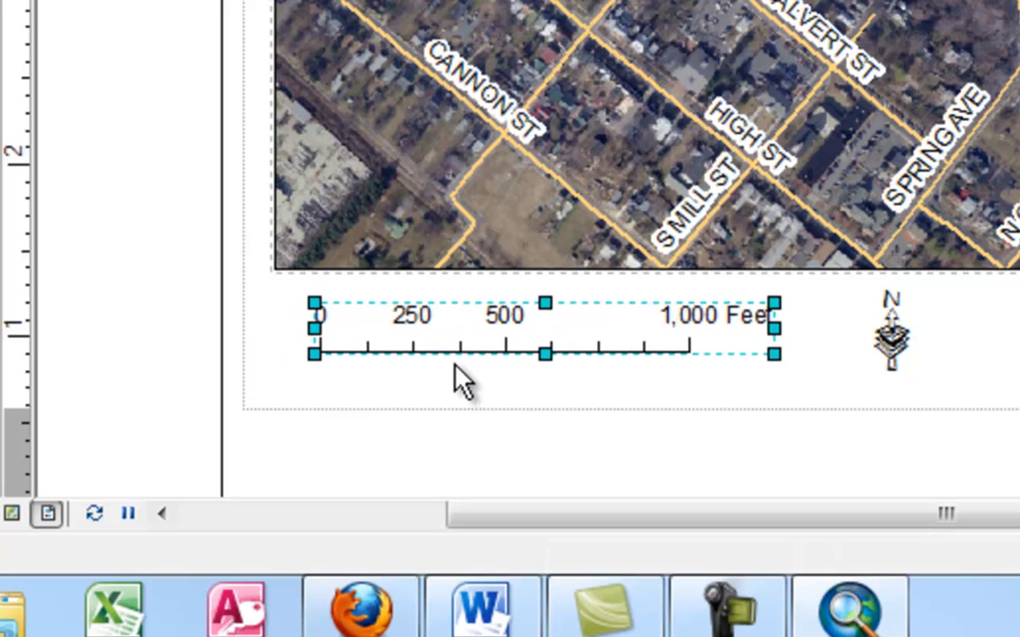
pyautogui.click(460, 379)
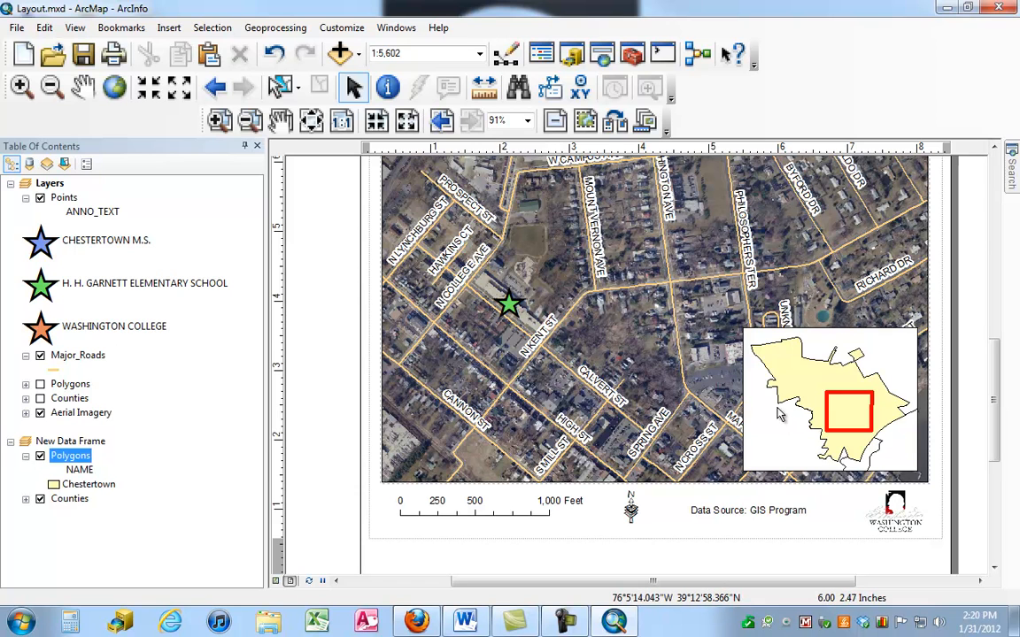
# Check the NAME field in the attribute table of the inset's Polygons layer and turn on that layer's feature labels.
pyautogui.click(784, 398)
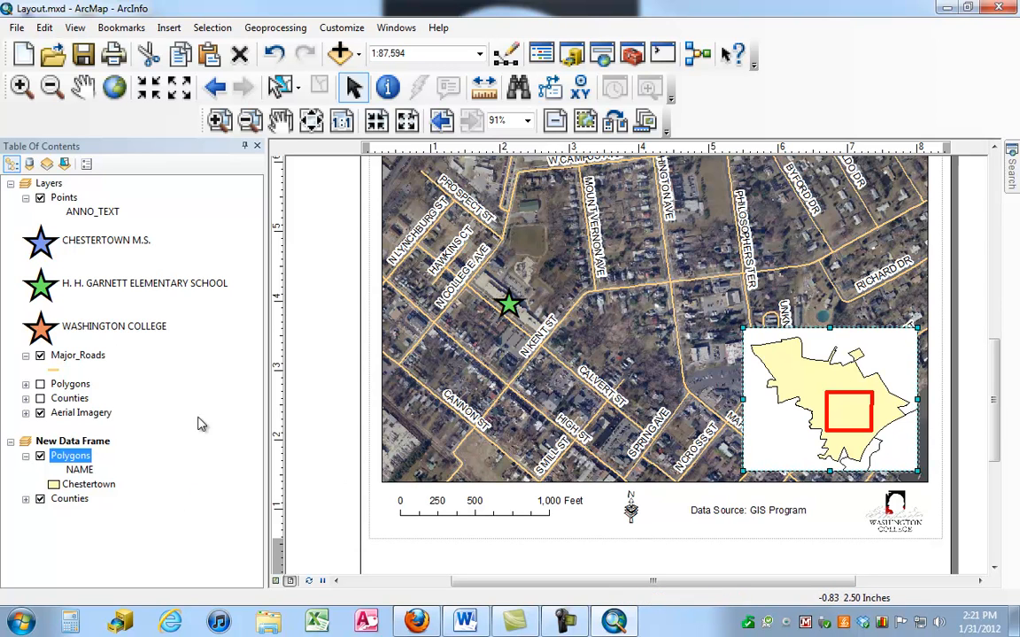
pyautogui.rightClick(72, 457)
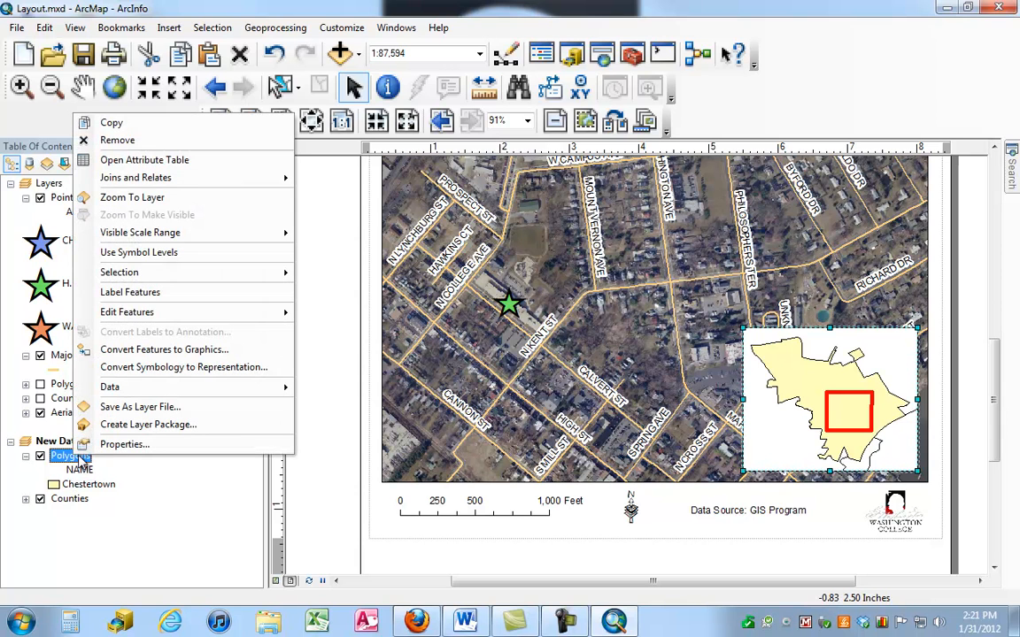
pyautogui.click(138, 161)
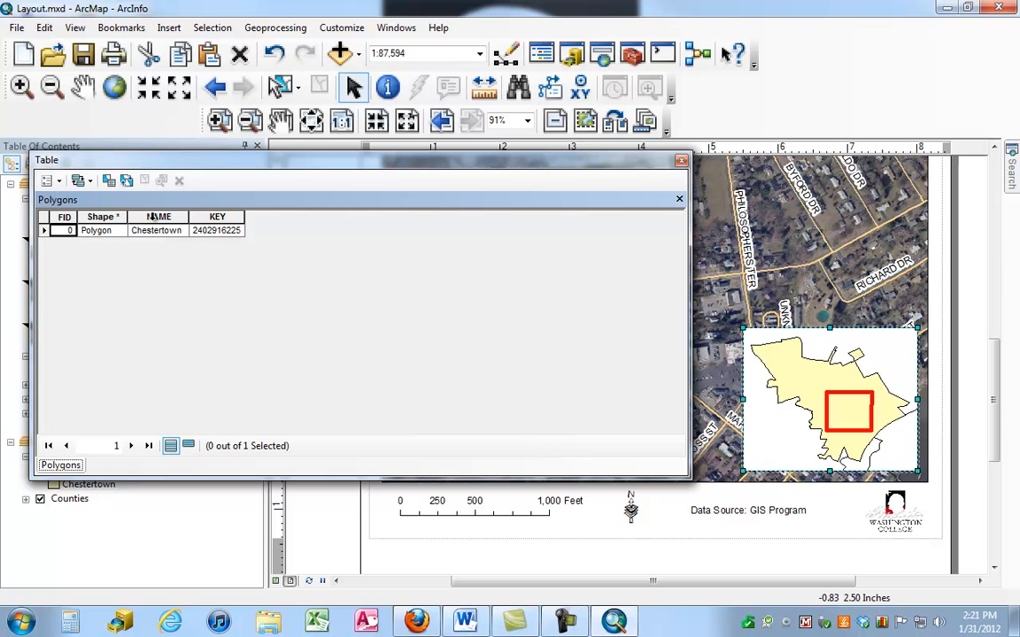
pyautogui.click(154, 217)
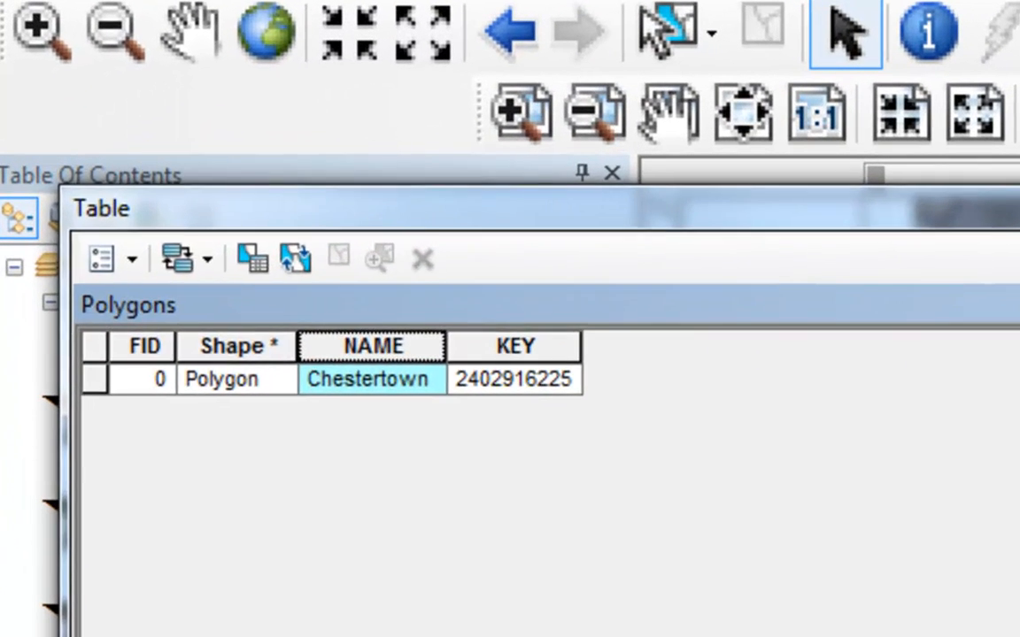
pyautogui.click(682, 161)
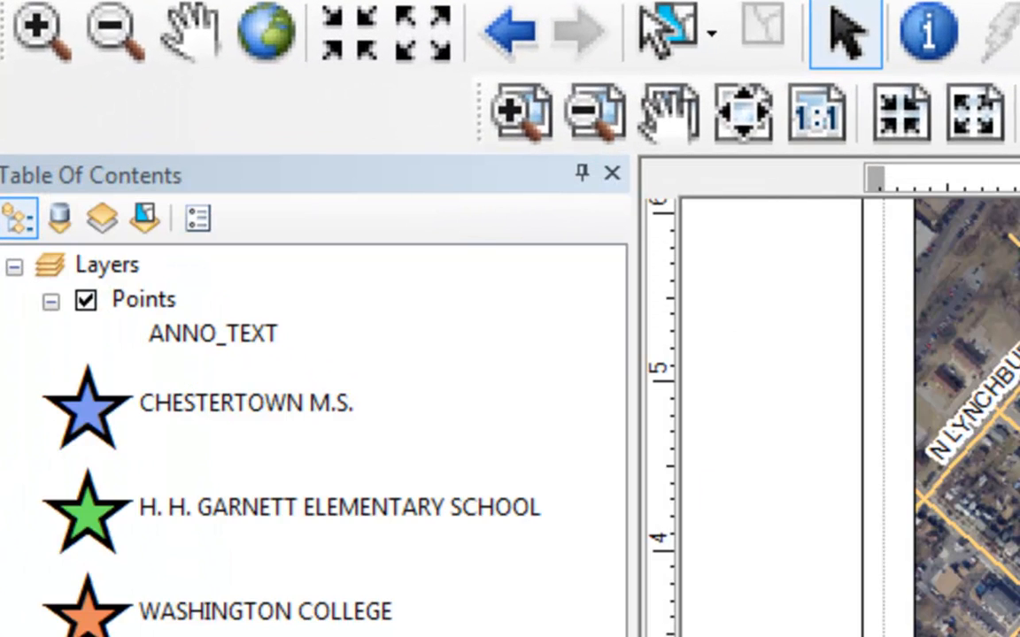
pyautogui.rightClick(71, 456)
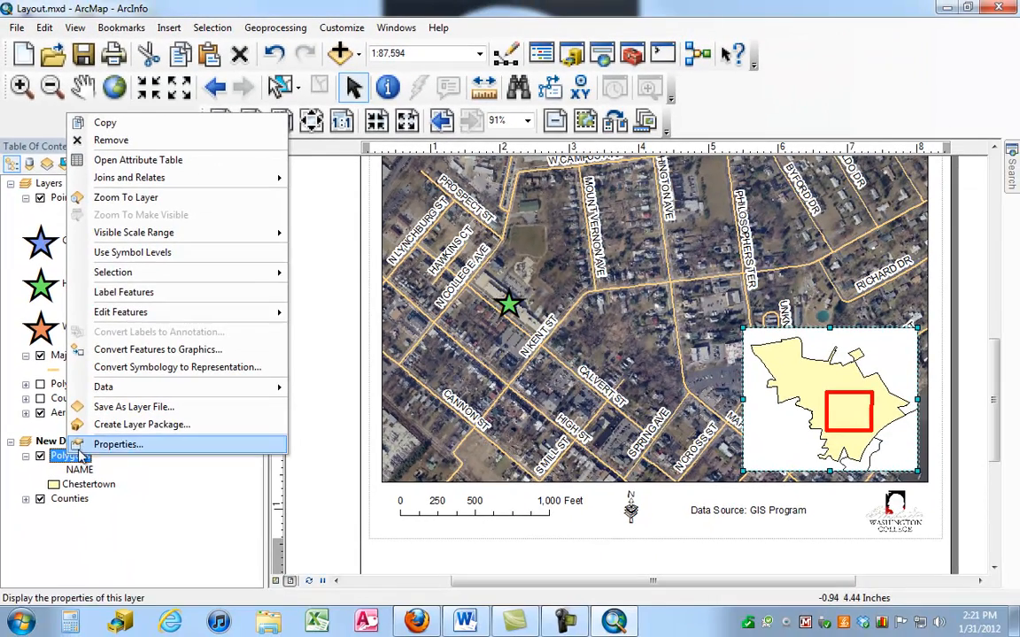
pyautogui.click(124, 292)
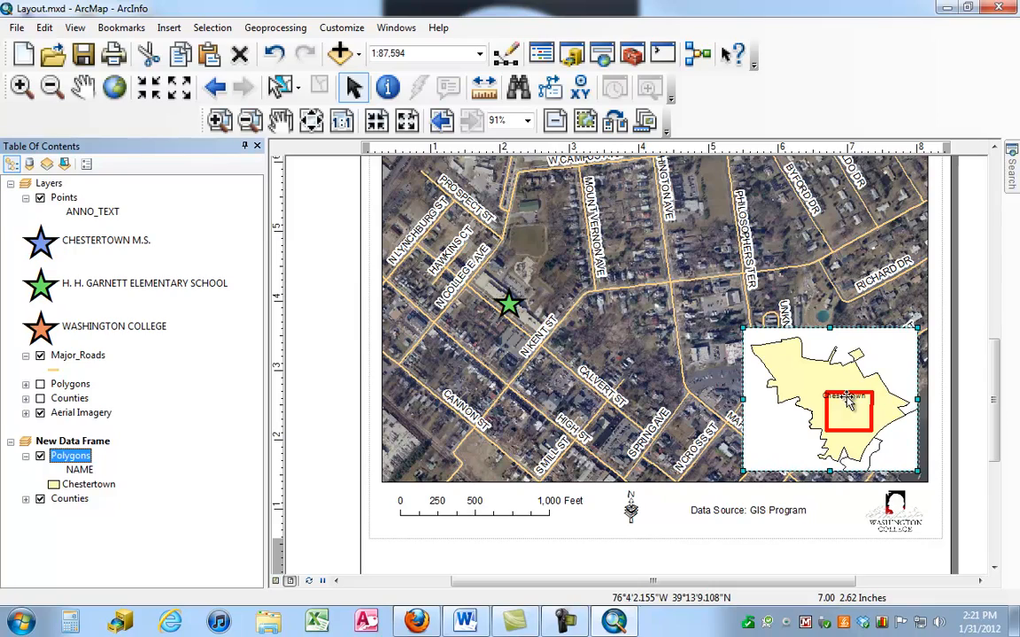
# Convert the labels of the inset's Polygons layer to annotation stored in the map, for all features.
pyautogui.click(70, 498)
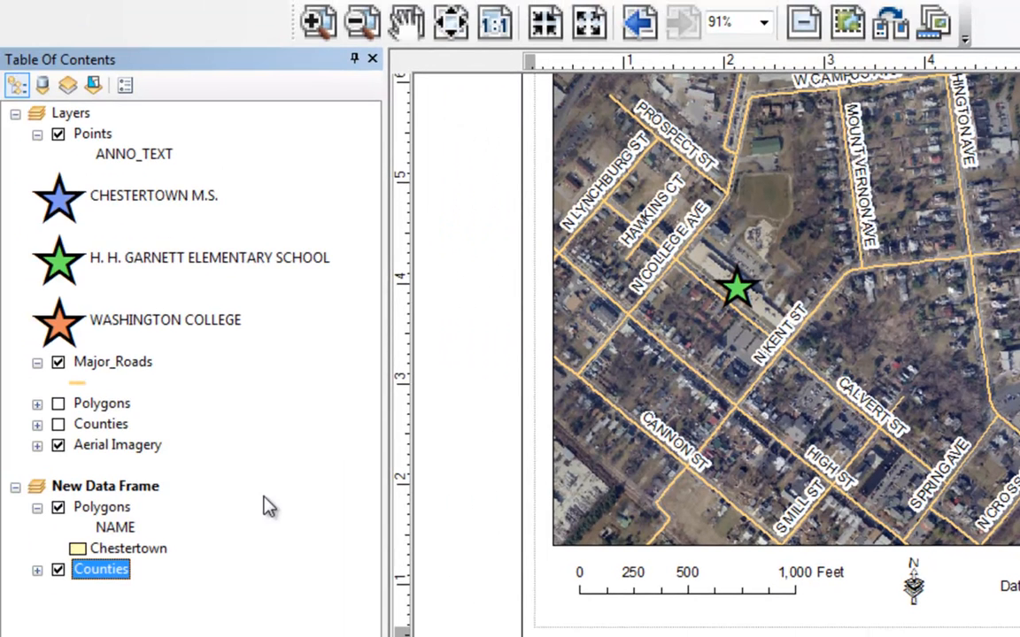
pyautogui.click(92, 509)
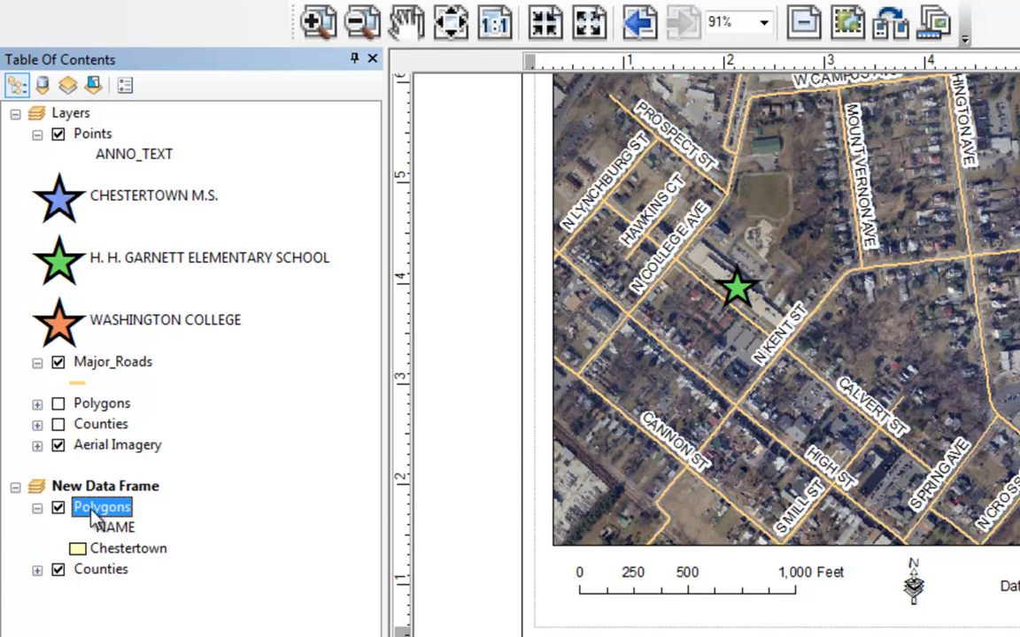
pyautogui.rightClick(96, 516)
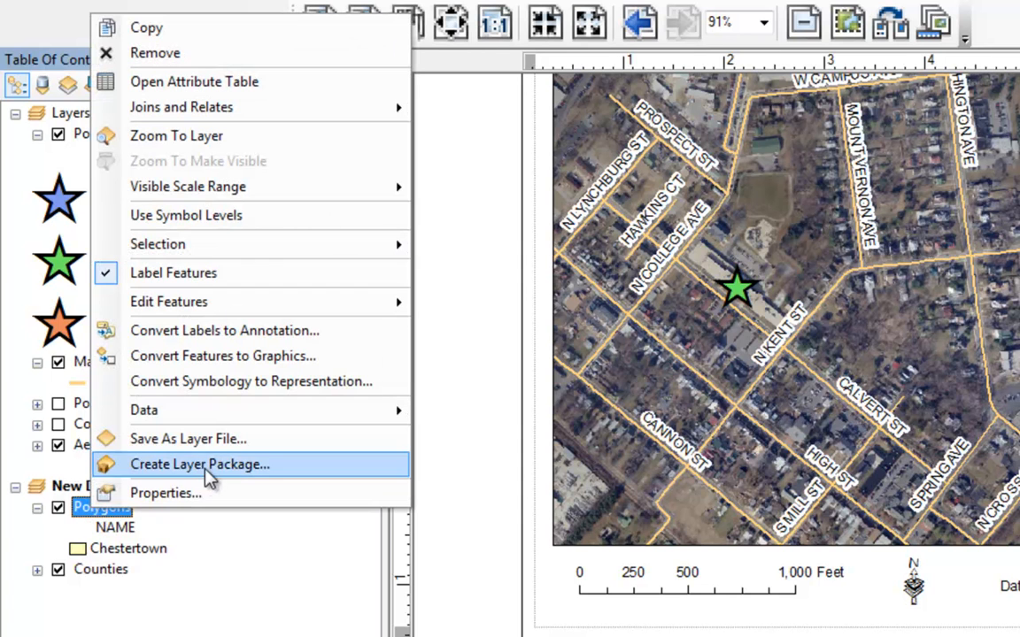
pyautogui.click(180, 339)
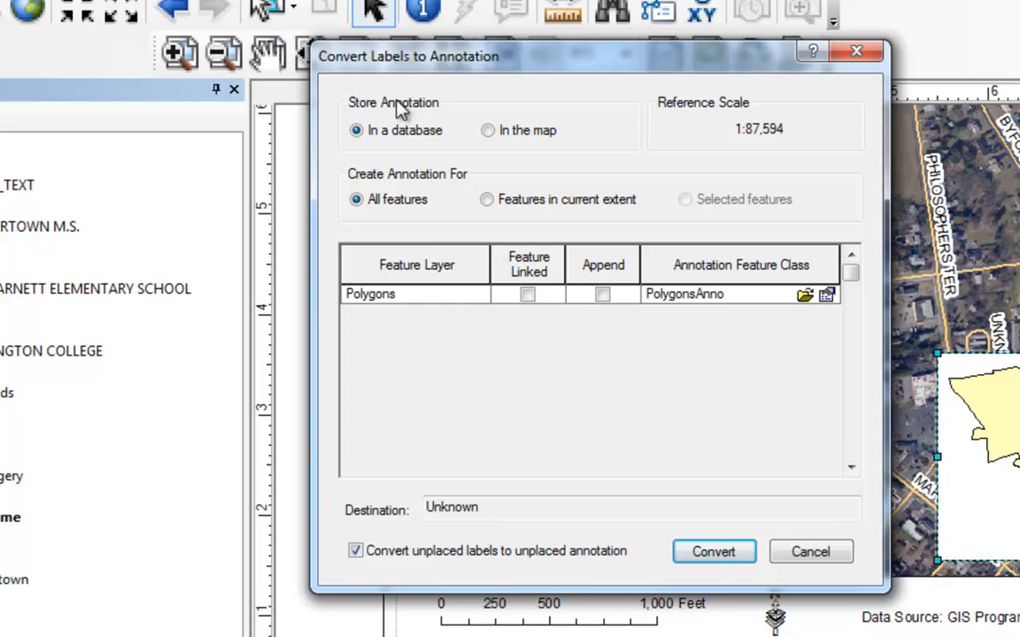
pyautogui.click(487, 131)
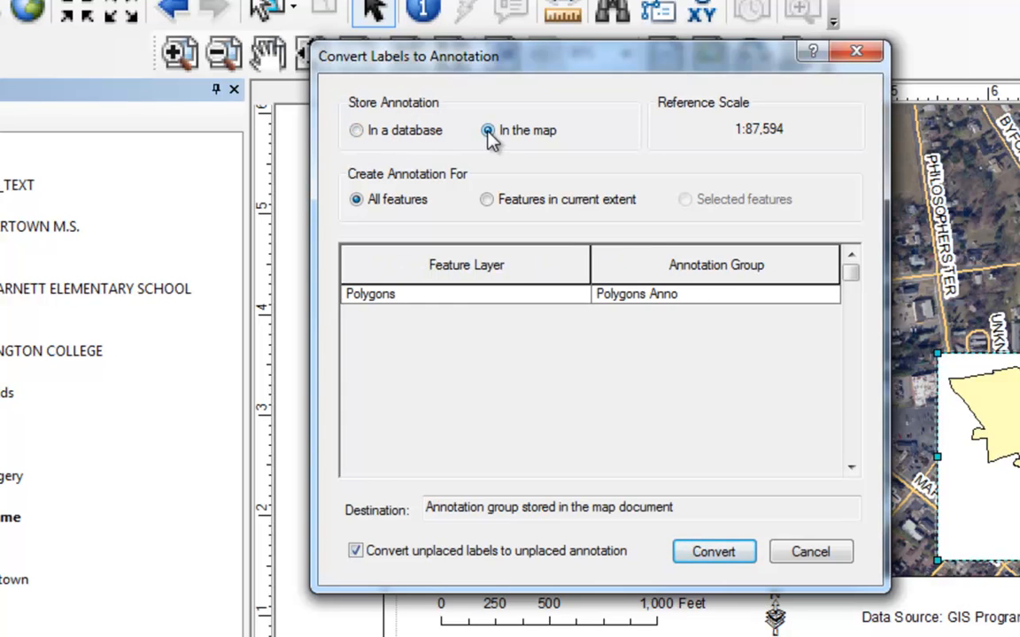
pyautogui.click(705, 559)
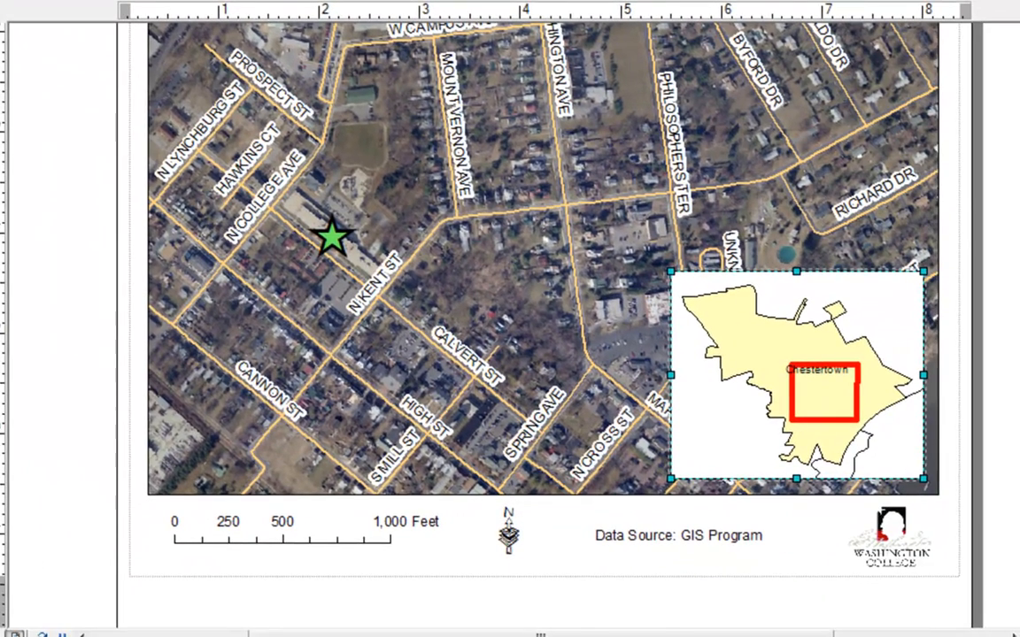
# Try to select the inset's Chestertown label directly on the layout page.
pyautogui.click(821, 370)
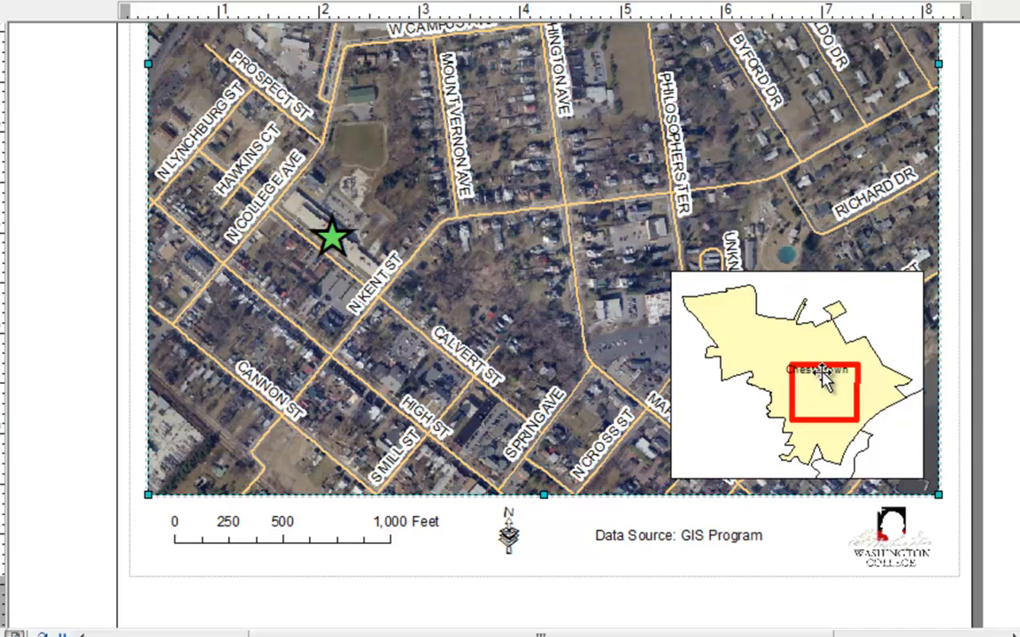
pyautogui.click(821, 370)
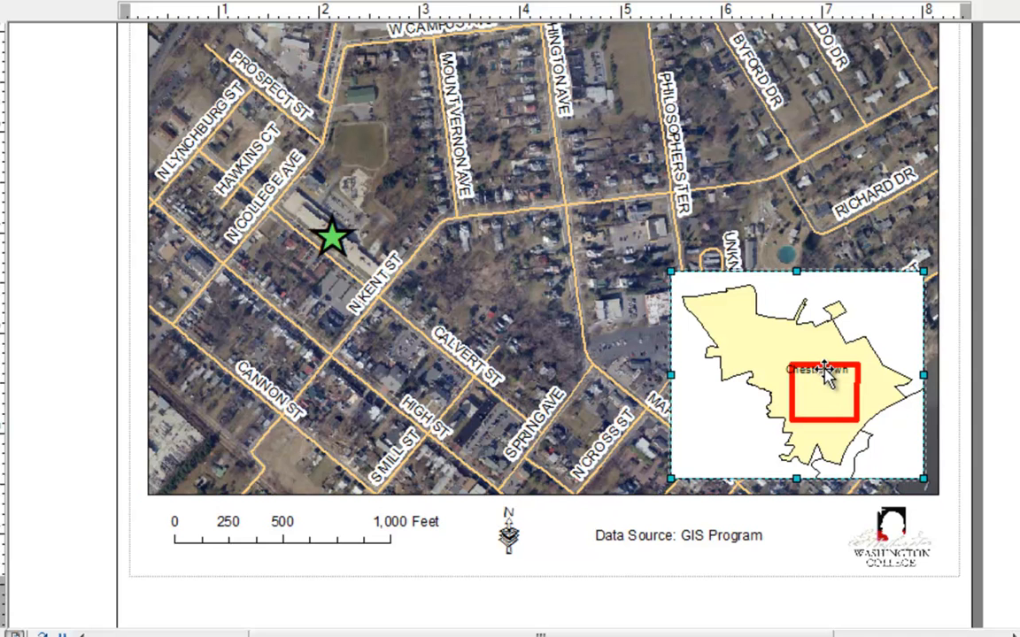
pyautogui.click(823, 371)
pyautogui.click(823, 373)
pyautogui.click(824, 373)
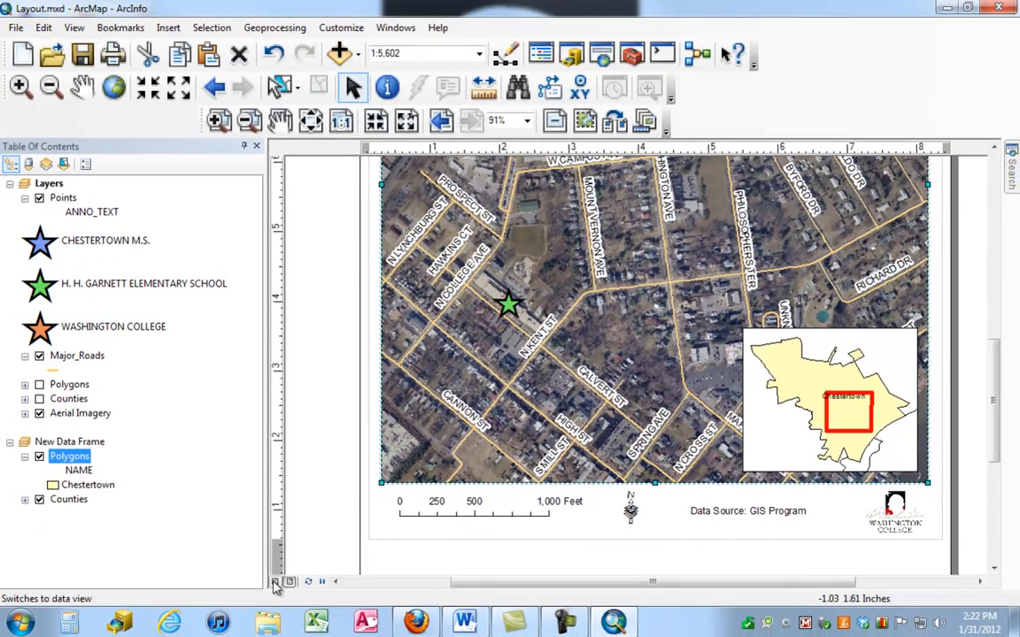
# Activate the inset's data frame in data view and move the Chestertown label toward the upper-left part of the town polygon.
pyautogui.click(276, 582)
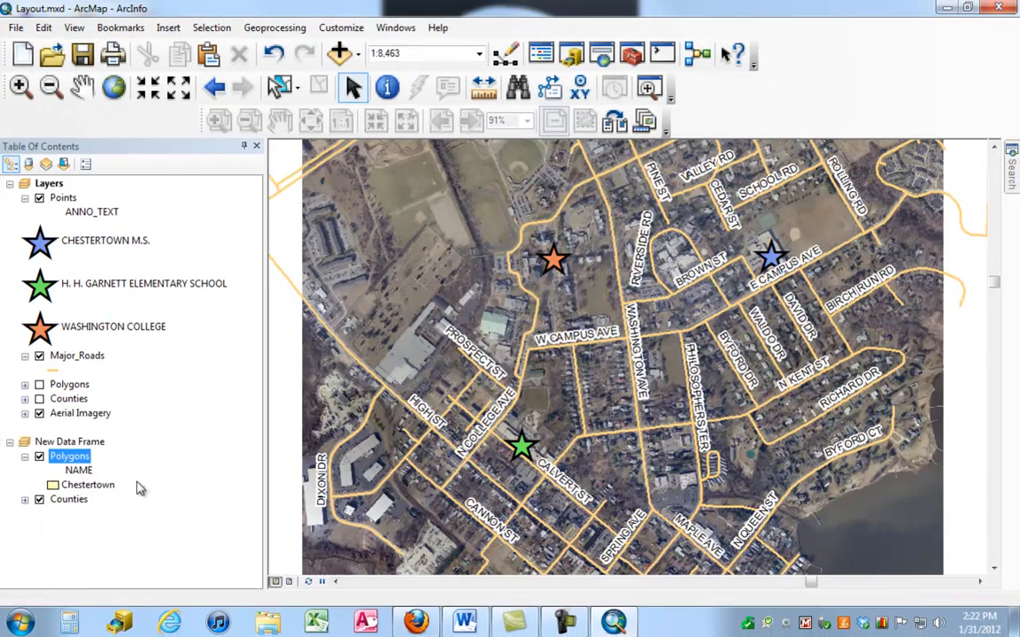
pyautogui.rightClick(78, 444)
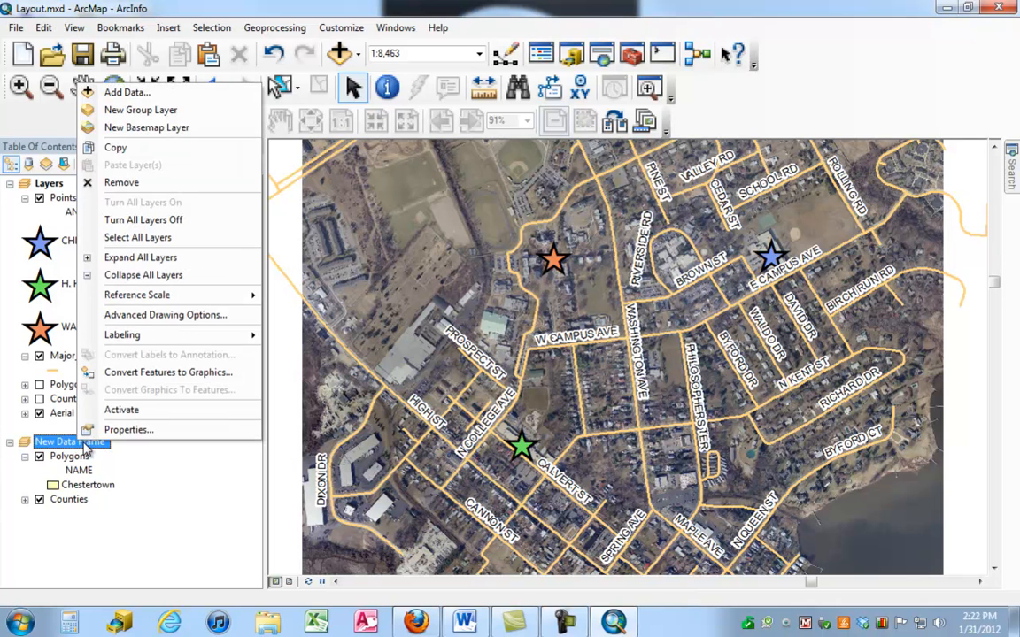
pyautogui.click(120, 410)
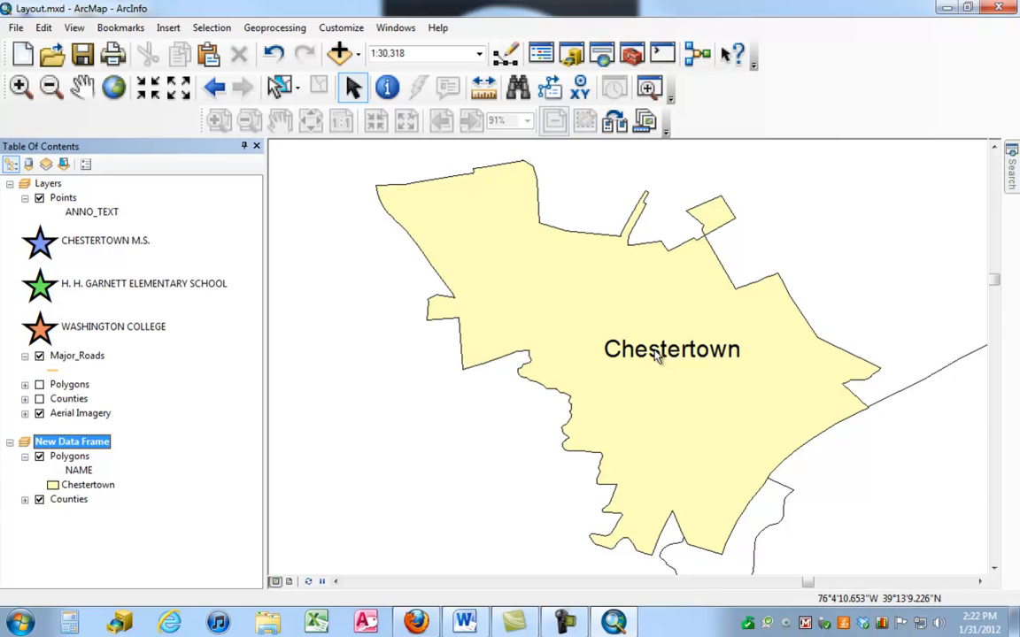
pyautogui.click(655, 352)
pyautogui.moveTo(656, 352); pyautogui.dragTo(547, 277)
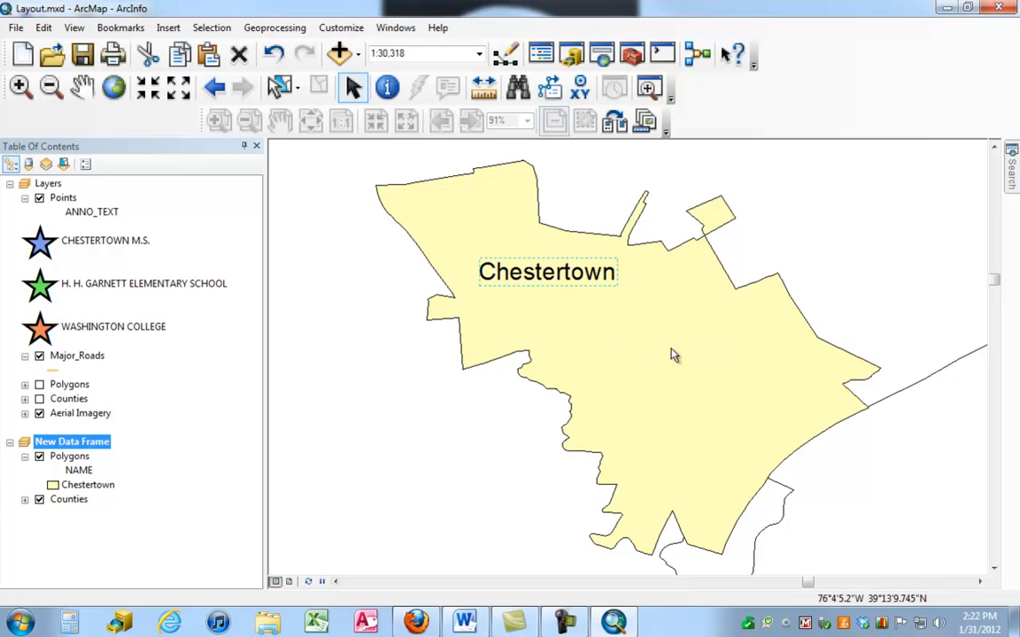
# Return to the layout view showing the whole page and select the main map's data frame.
pyautogui.click(288, 583)
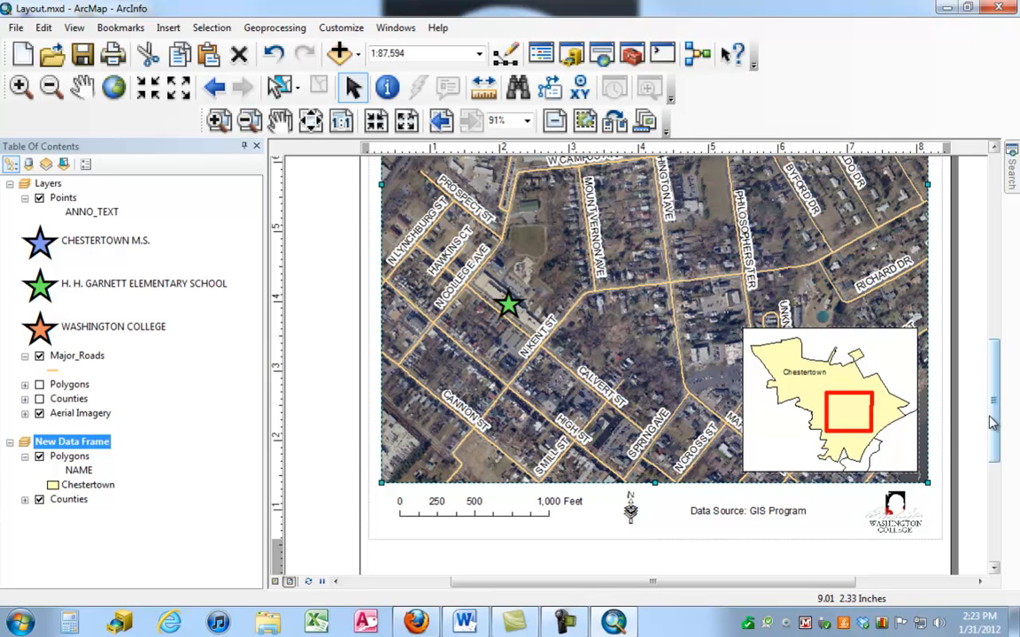
pyautogui.click(442, 123)
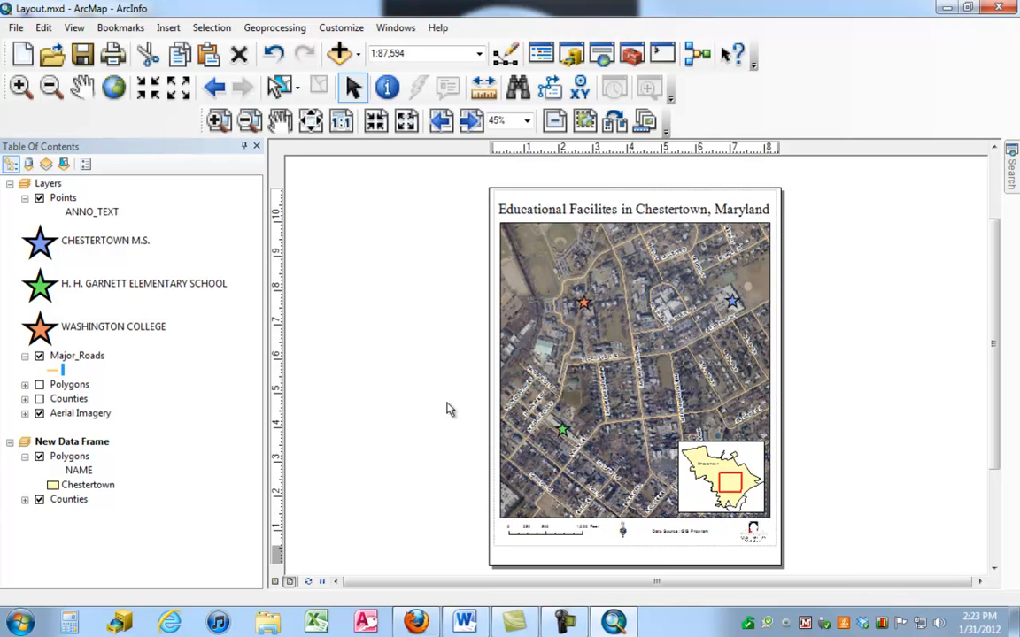
pyautogui.click(548, 357)
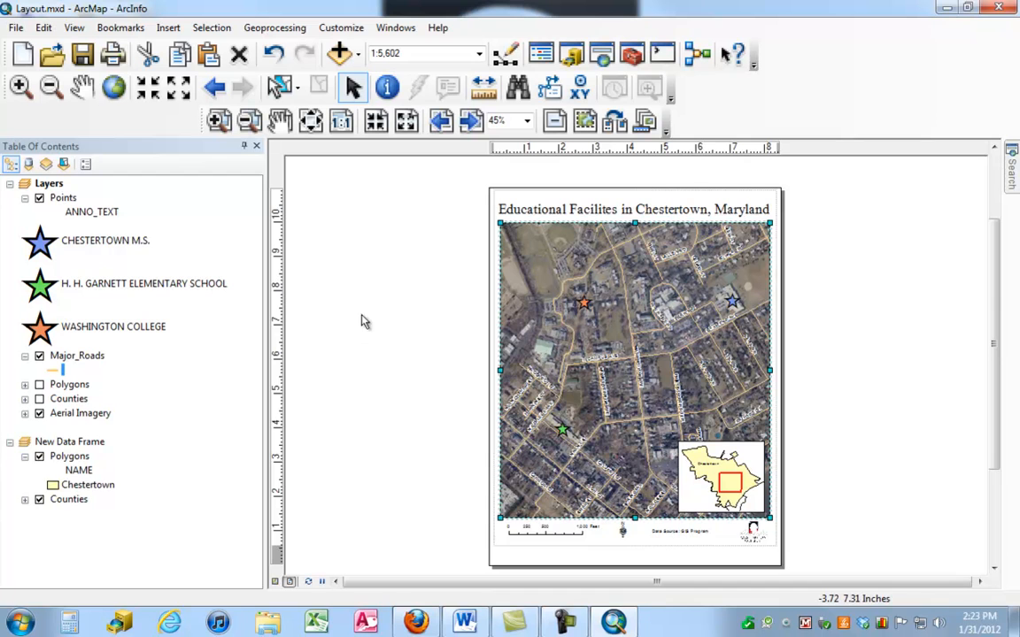
pyautogui.click(151, 54)
pyautogui.click(168, 28)
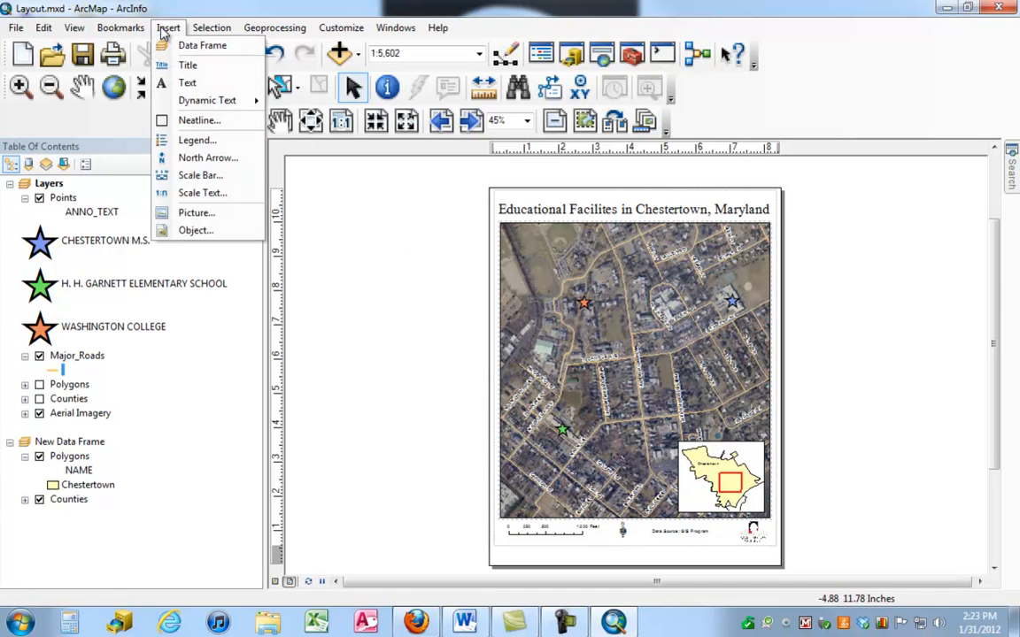
pyautogui.click(198, 140)
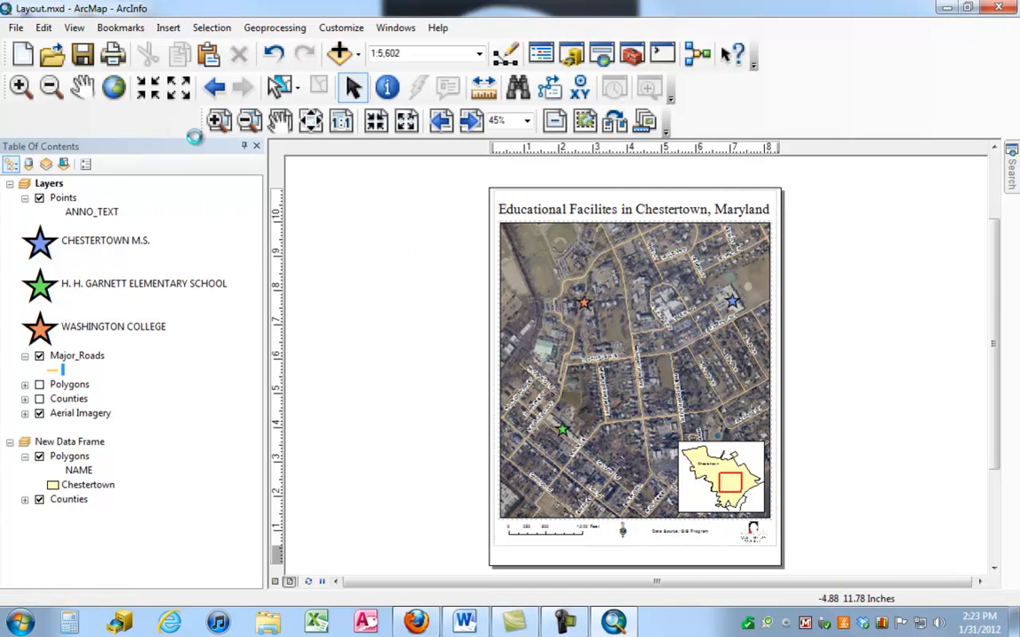
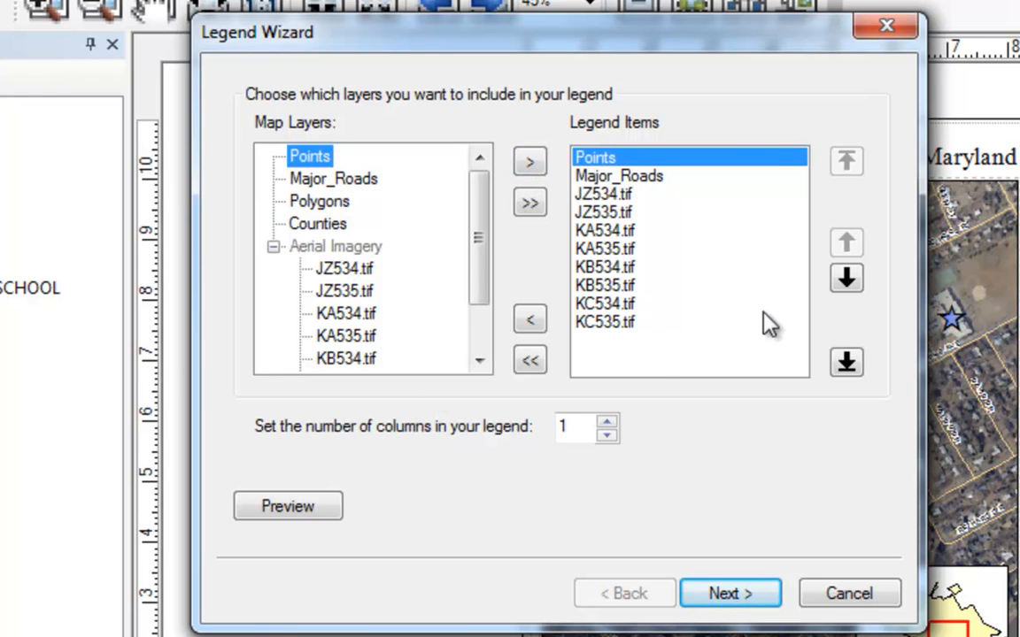
pyautogui.click(529, 362)
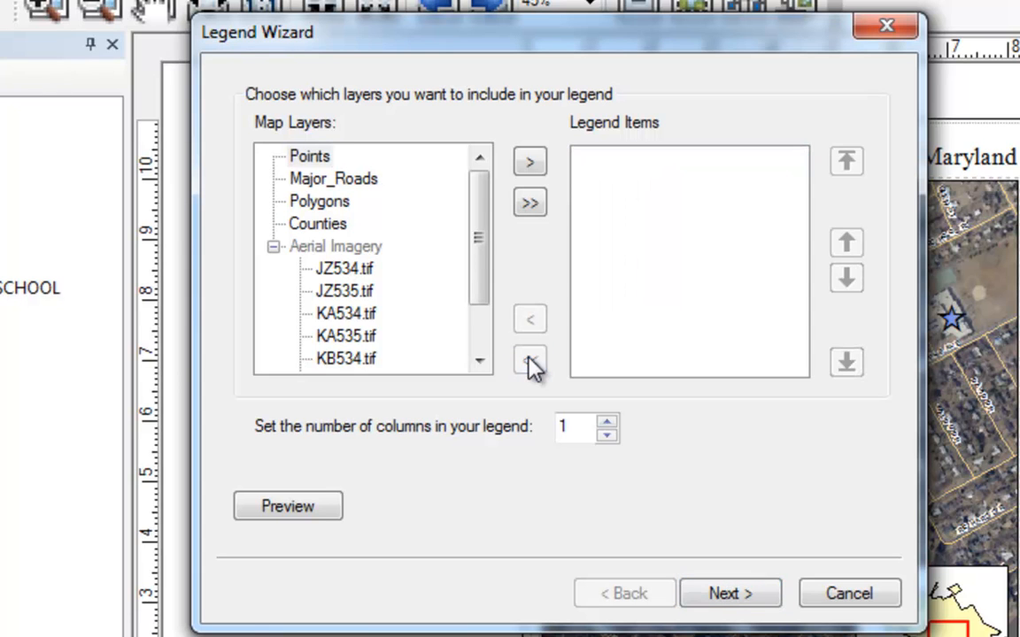
pyautogui.click(302, 160)
pyautogui.click(528, 163)
pyautogui.click(358, 183)
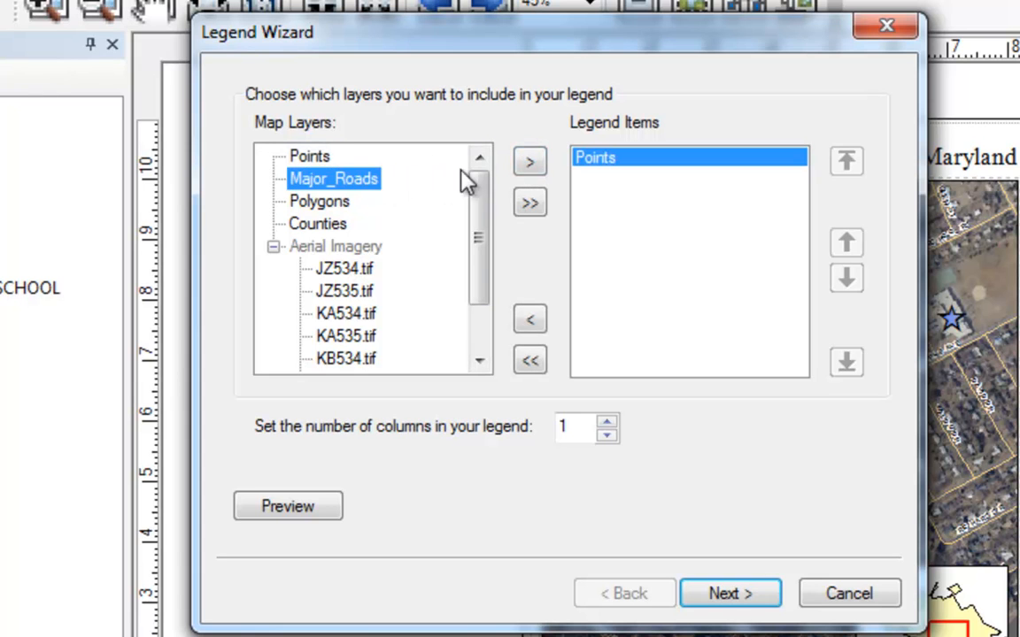
pyautogui.click(528, 163)
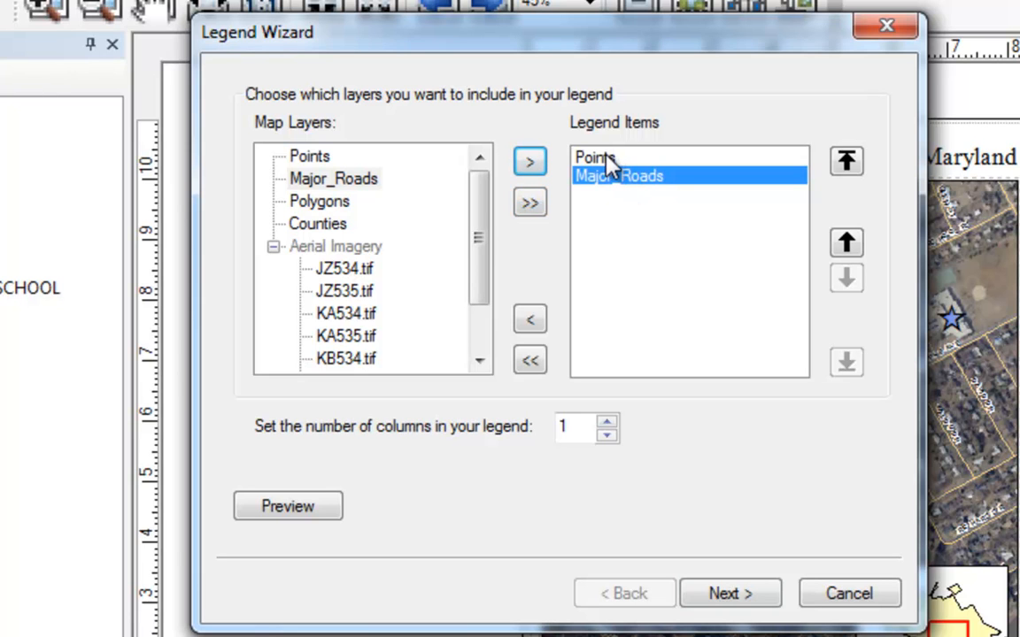
pyautogui.click(845, 594)
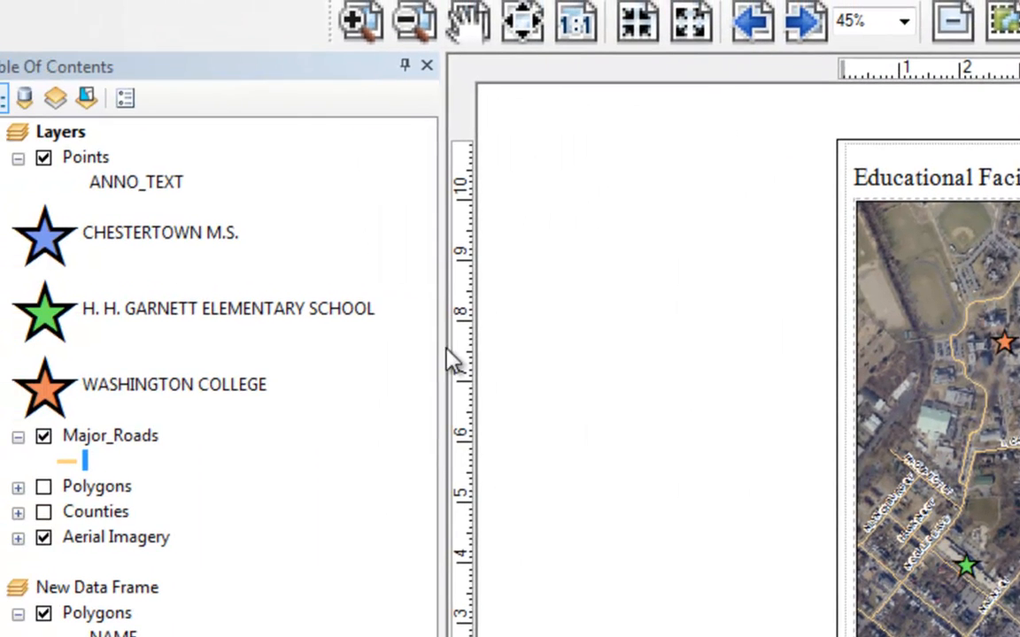
# Rename the main map's Points layer to Educational Facilities.
pyautogui.click(89, 159)
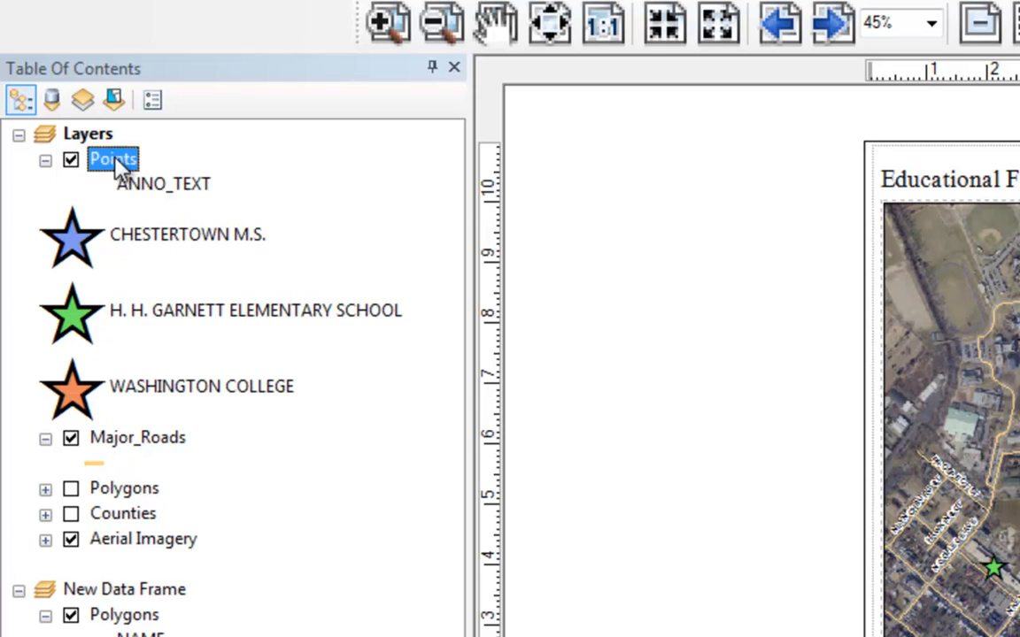
pyautogui.click(116, 162)
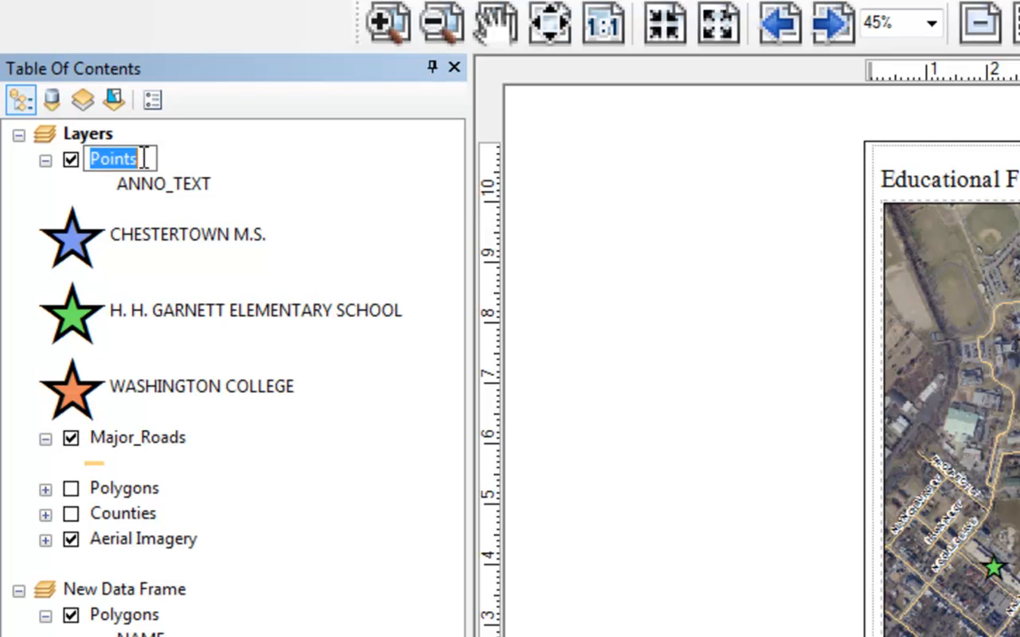
pyautogui.moveTo(149, 159); pyautogui.dragTo(75, 161)
pyautogui.write('Educat')
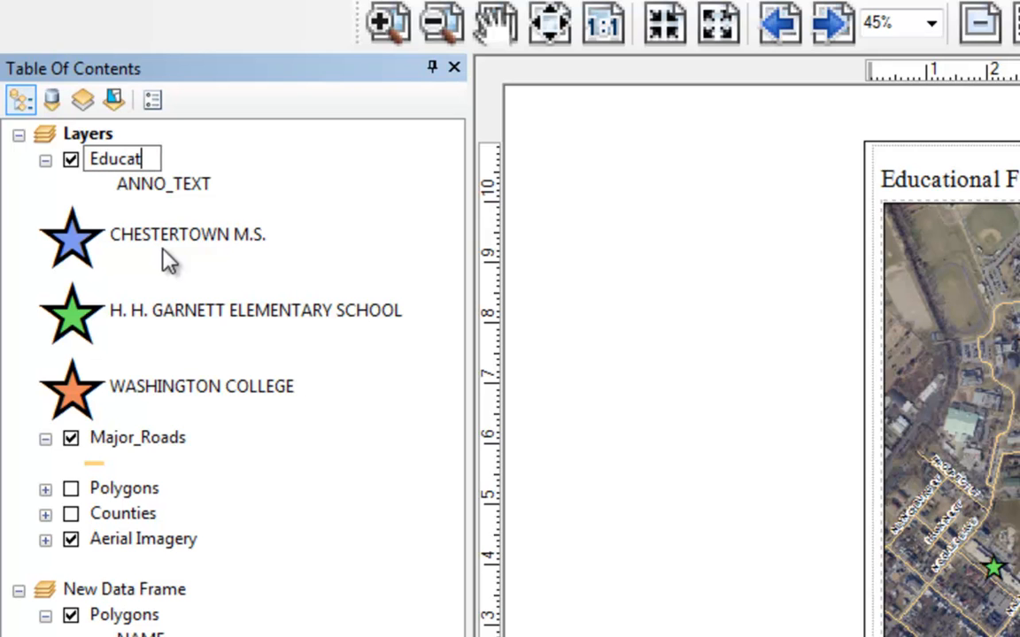
pyautogui.write('ional')
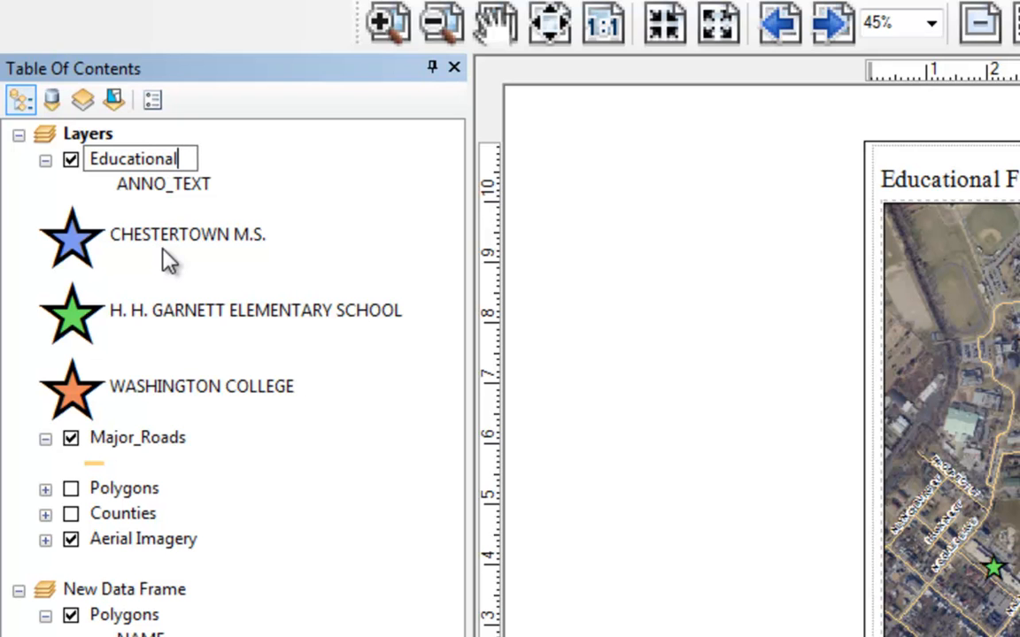
pyautogui.write(' Facilities')
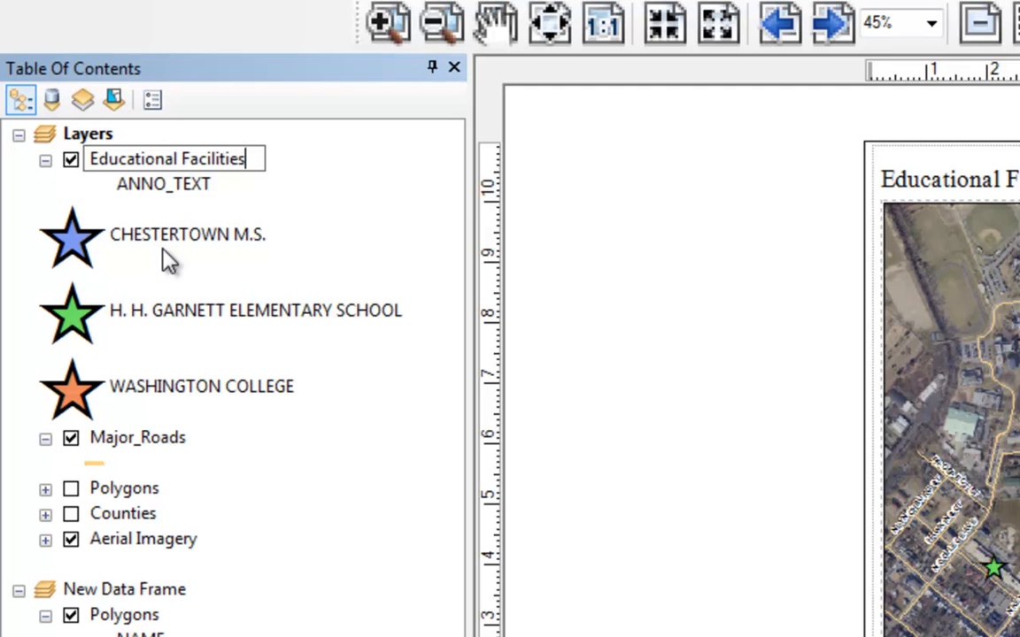
pyautogui.press('Return')
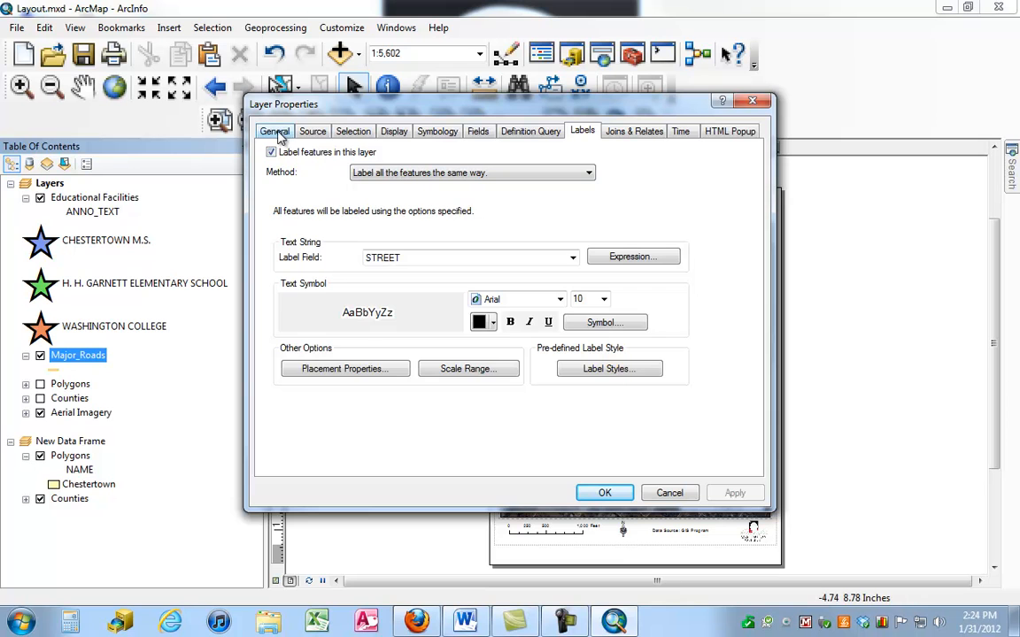
# Rename the Major_Roads layer to Roads in its layer properties.
pyautogui.click(276, 133)
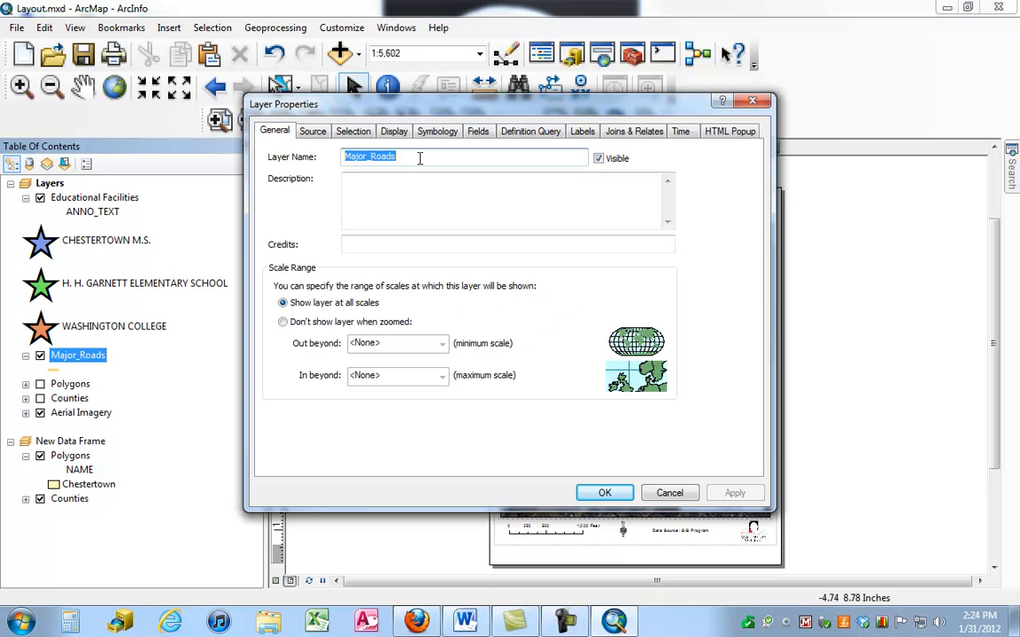
pyautogui.write('Roads')
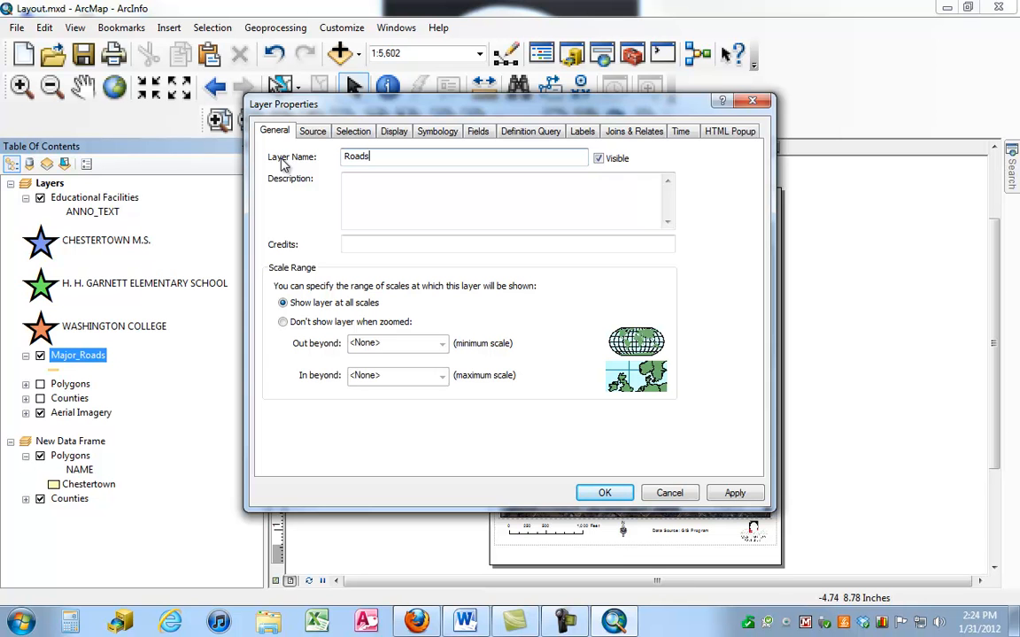
pyautogui.click(602, 494)
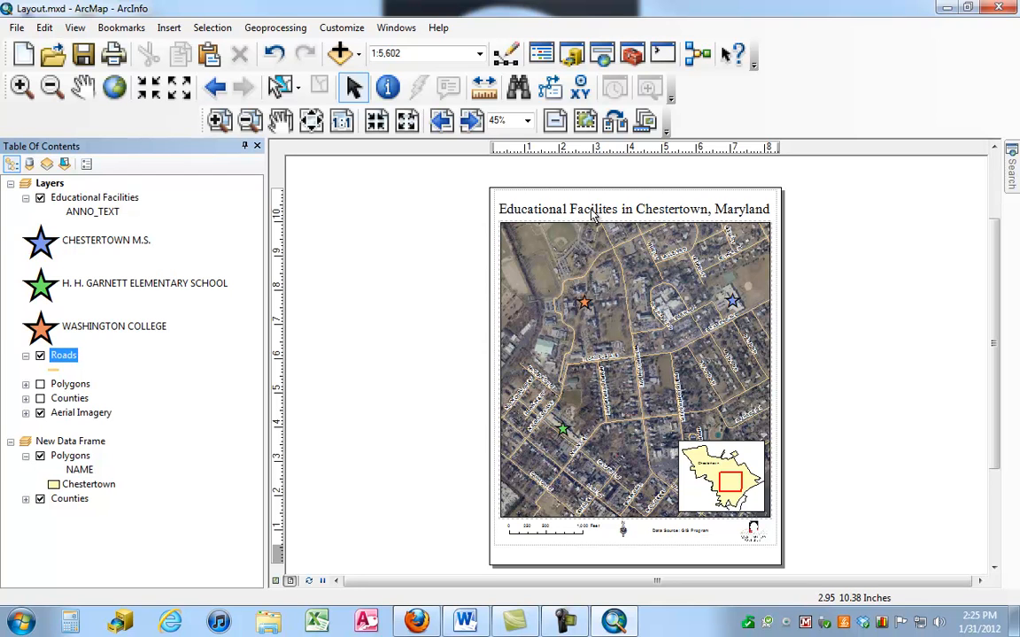
# Correct the spelling in the map title so it reads "Educational Facilities in Chestertown, Maryland".
pyautogui.click(596, 212)
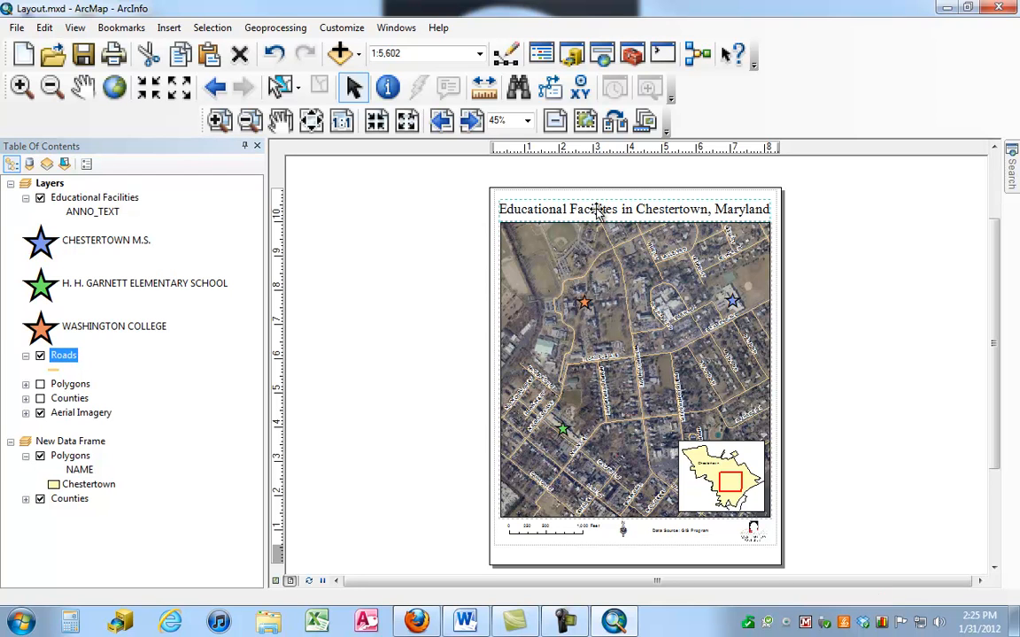
pyautogui.doubleClick(597, 212)
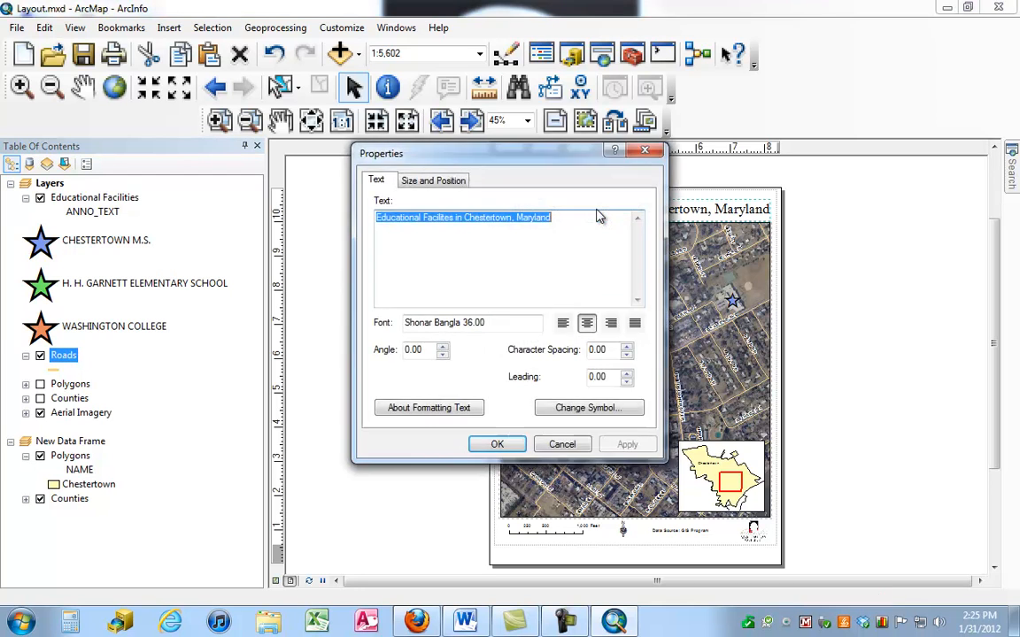
pyautogui.click(450, 223)
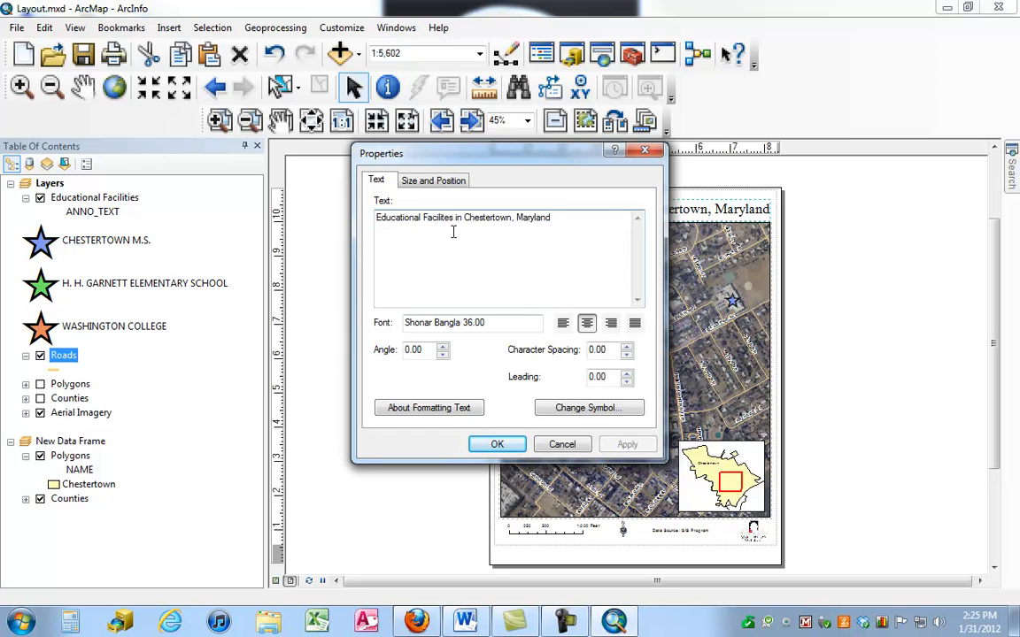
pyautogui.write('i')
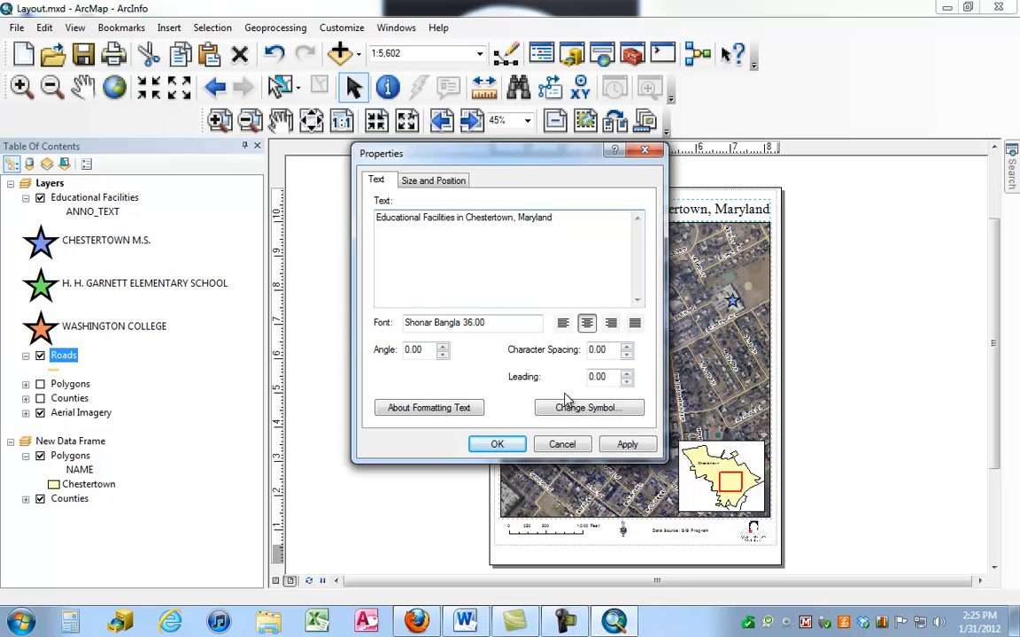
pyautogui.click(493, 445)
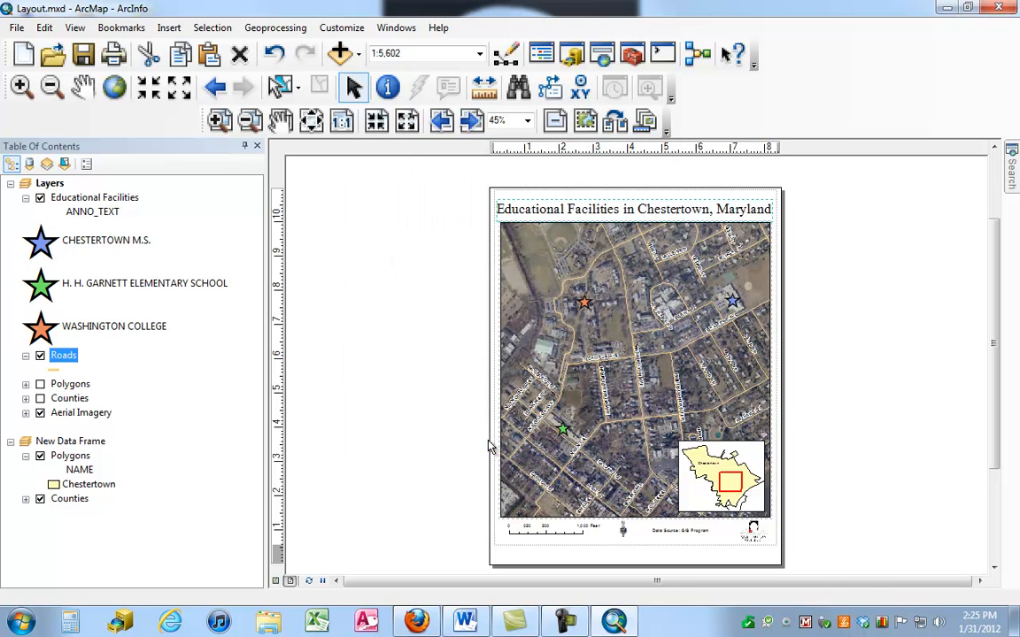
pyautogui.click(868, 316)
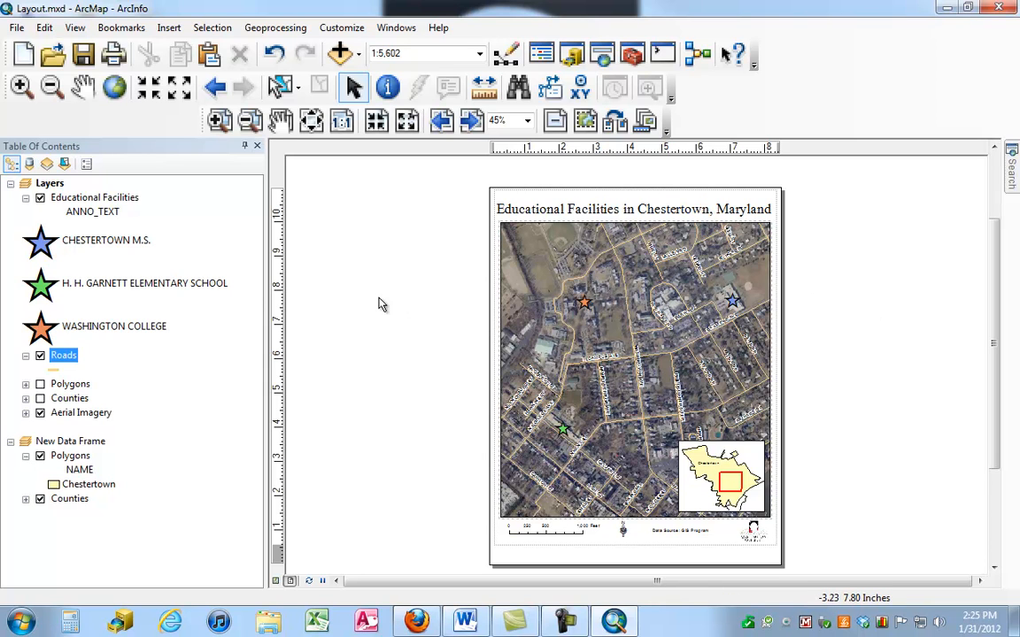
# Insert a legend for the main map containing only the Educational Facilities and Roads layers.
pyautogui.click(165, 32)
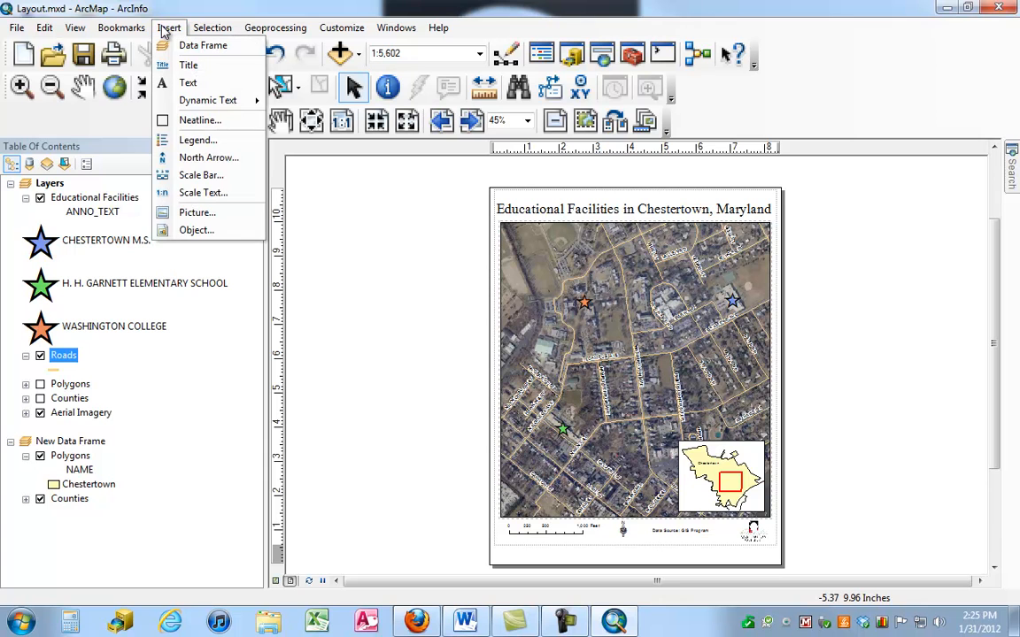
pyautogui.click(182, 140)
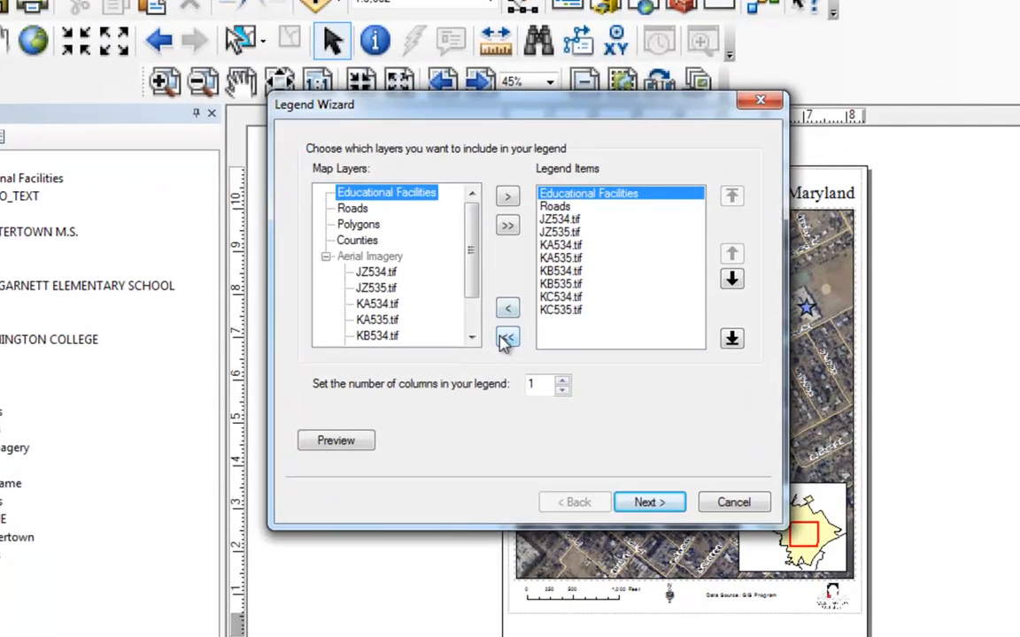
pyautogui.click(494, 322)
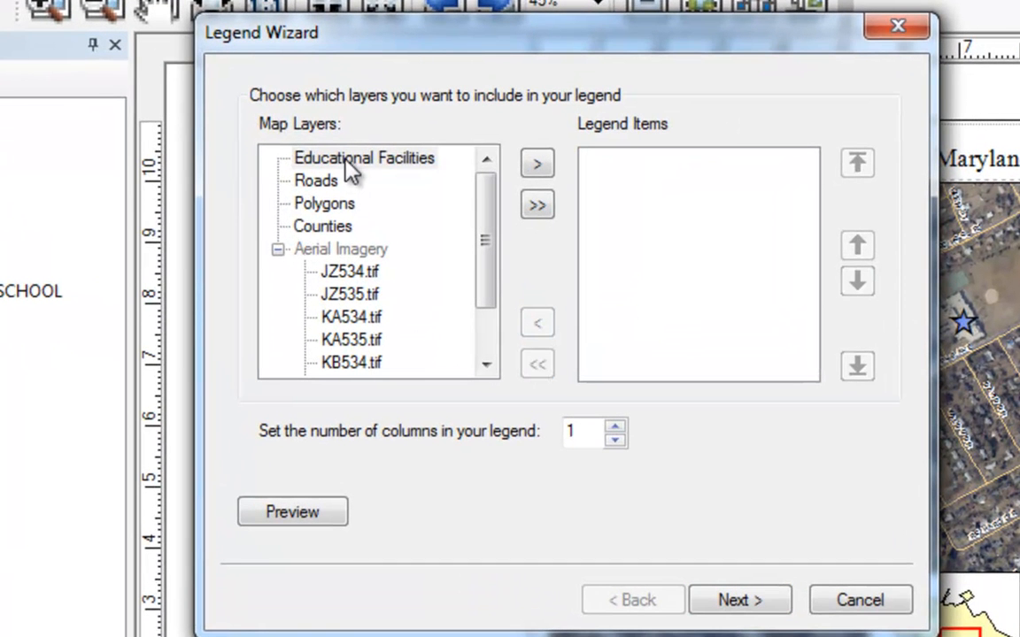
pyautogui.click(347, 160)
pyautogui.click(536, 166)
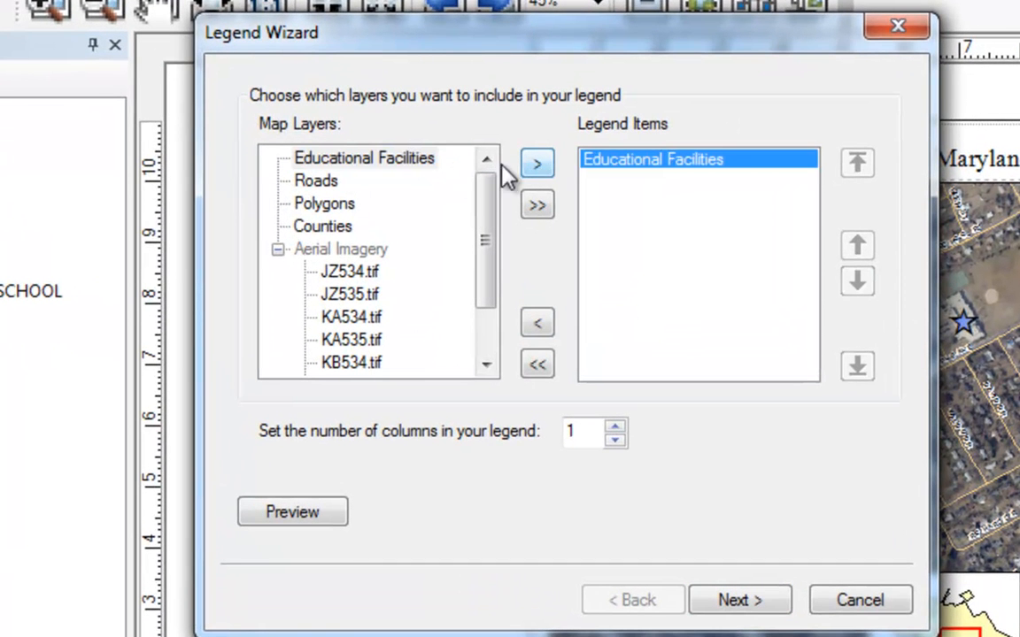
pyautogui.click(324, 184)
pyautogui.click(537, 165)
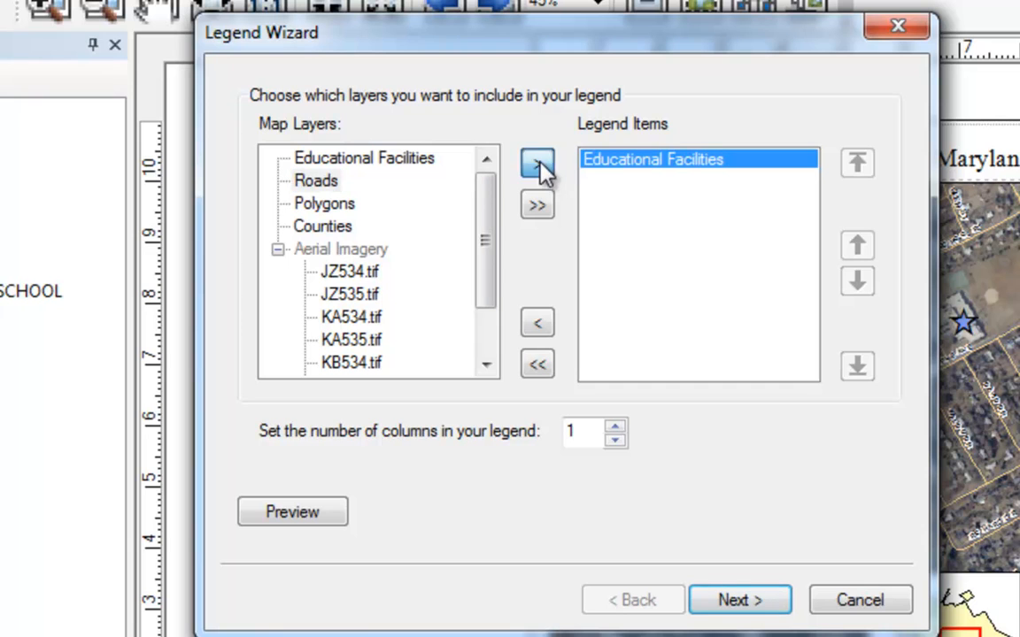
# Remove the default "Legend" title text so the legend has no title.
pyautogui.click(742, 602)
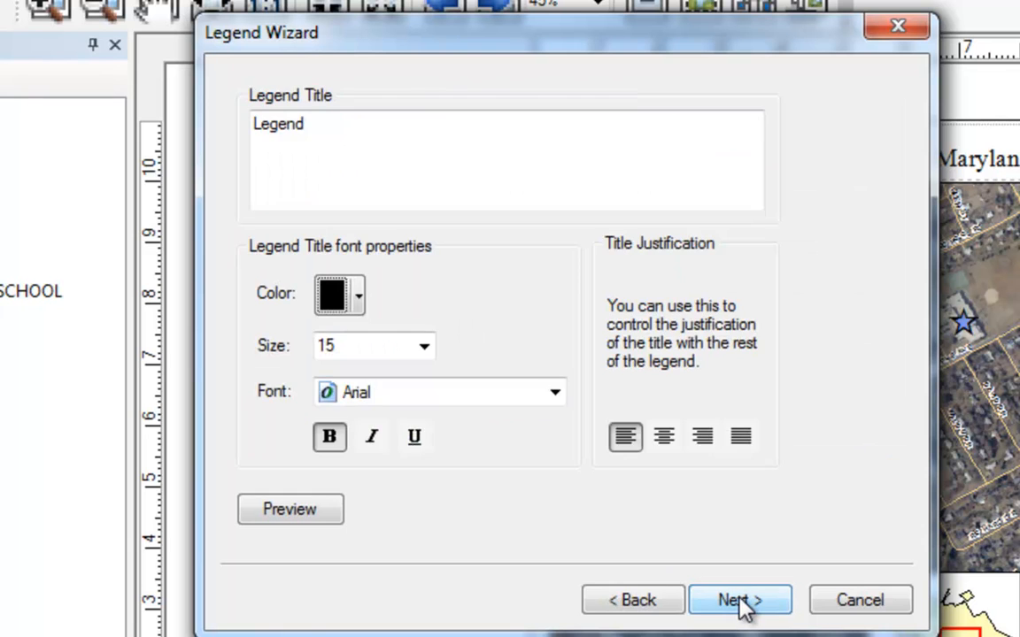
pyautogui.moveTo(319, 128); pyautogui.dragTo(219, 116)
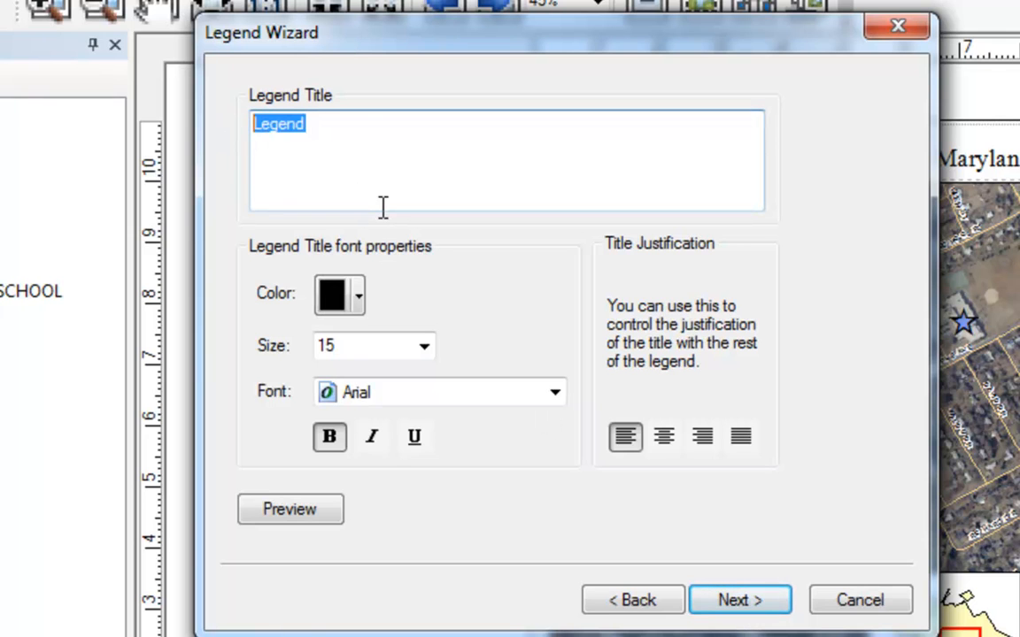
pyautogui.press('Delete')
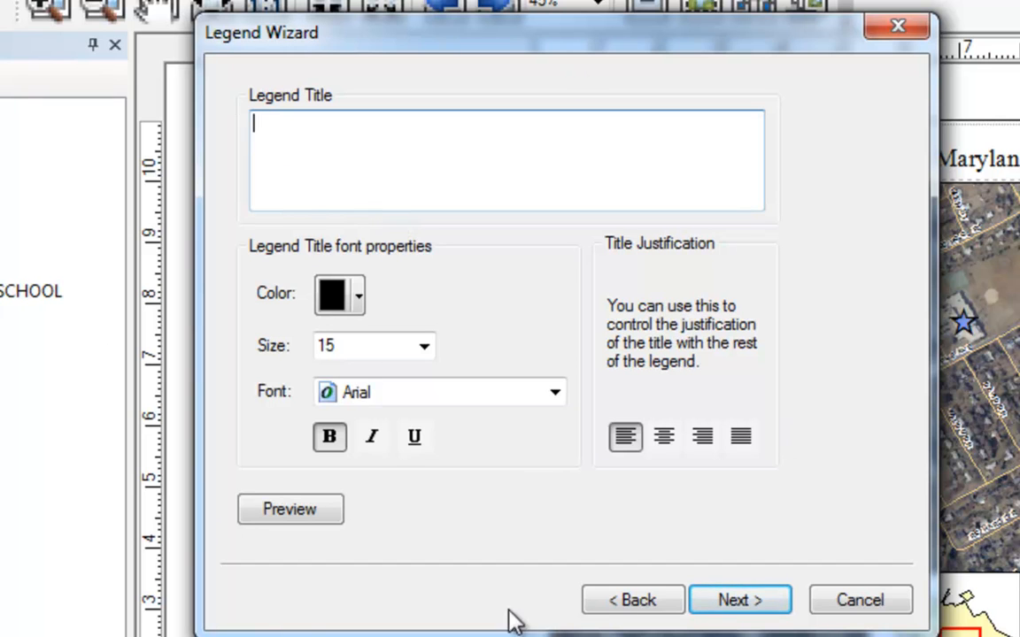
pyautogui.click(737, 602)
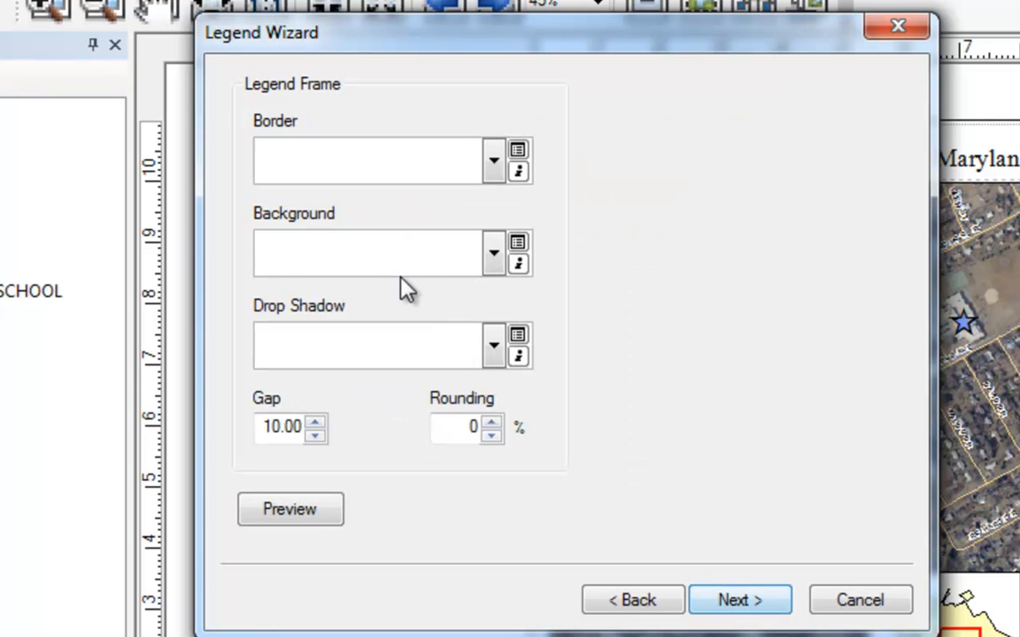
# Give the legend frame a 1.0 Point border and a White background.
pyautogui.moveTo(525, 46); pyautogui.dragTo(299, 55)
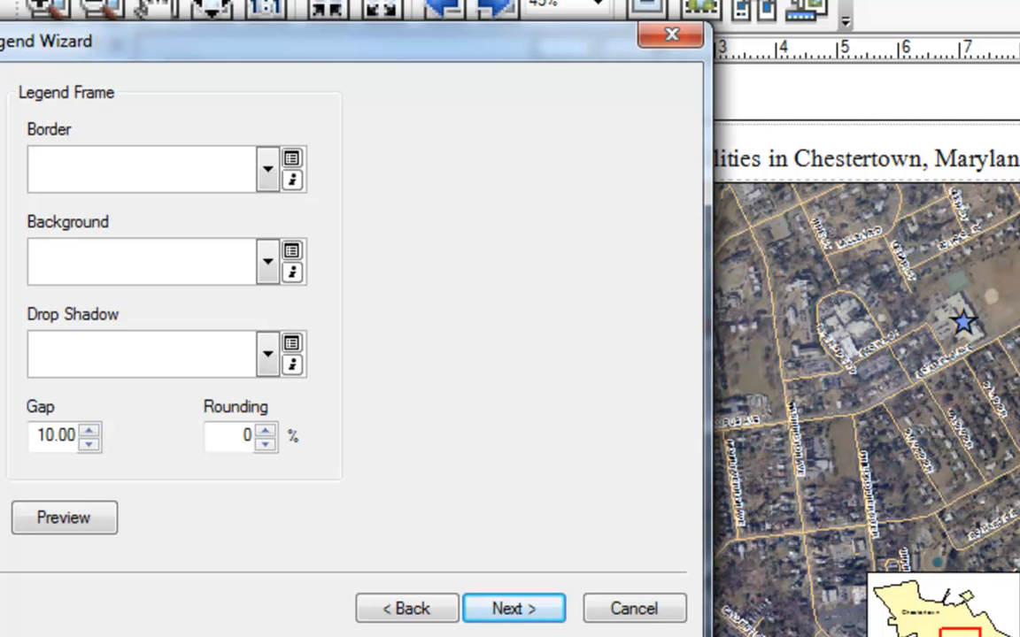
pyautogui.click(268, 175)
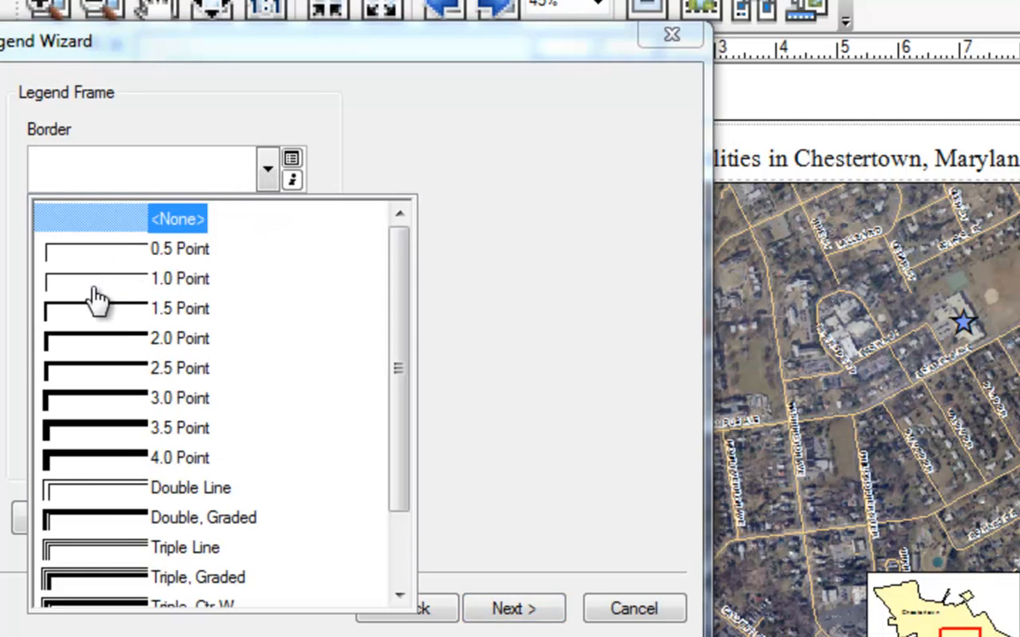
pyautogui.click(95, 280)
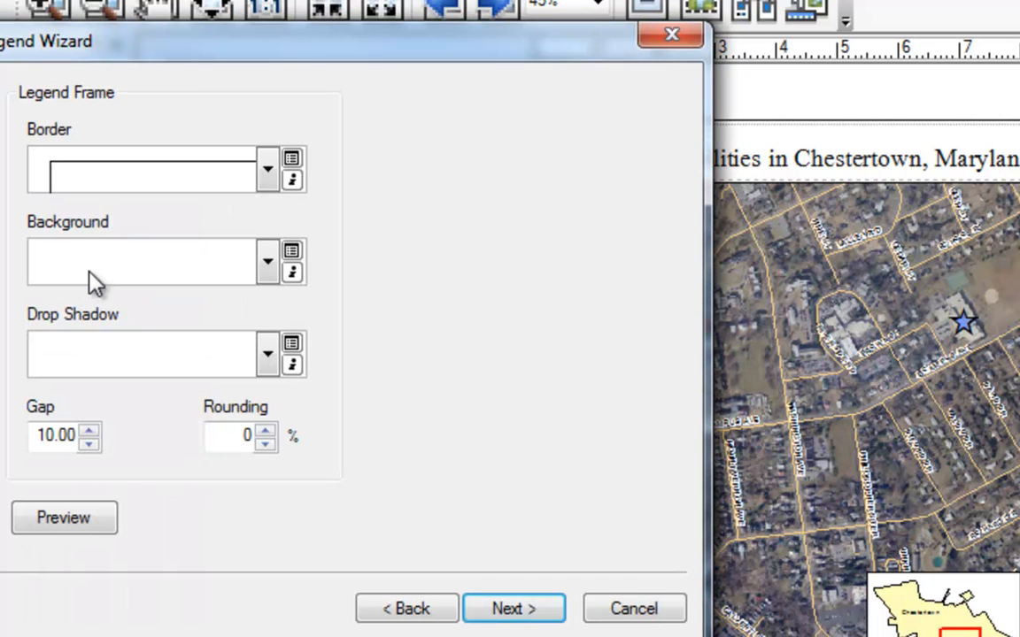
pyautogui.click(266, 265)
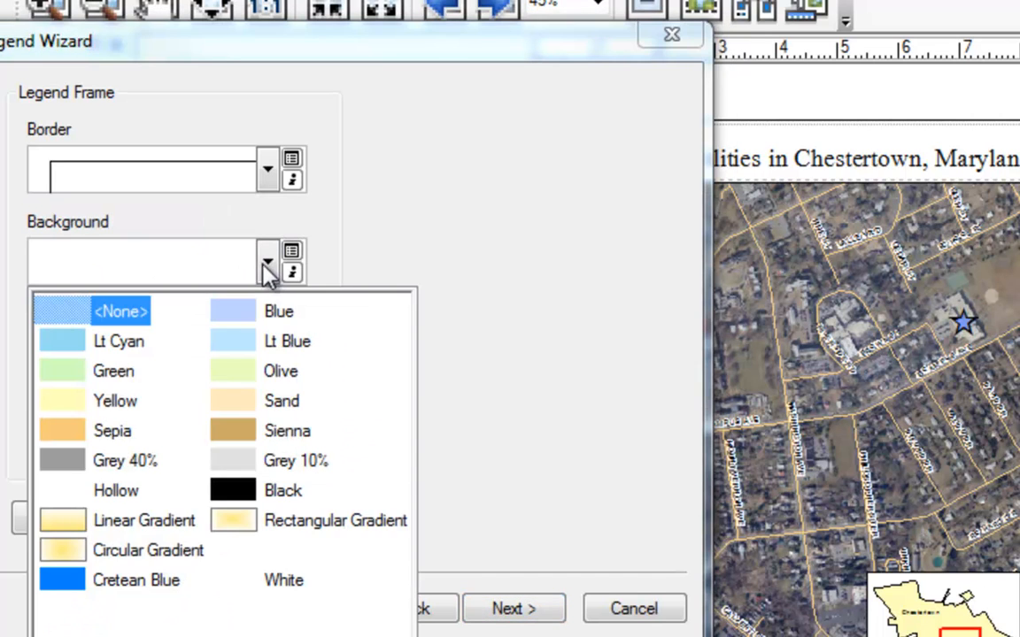
pyautogui.click(238, 583)
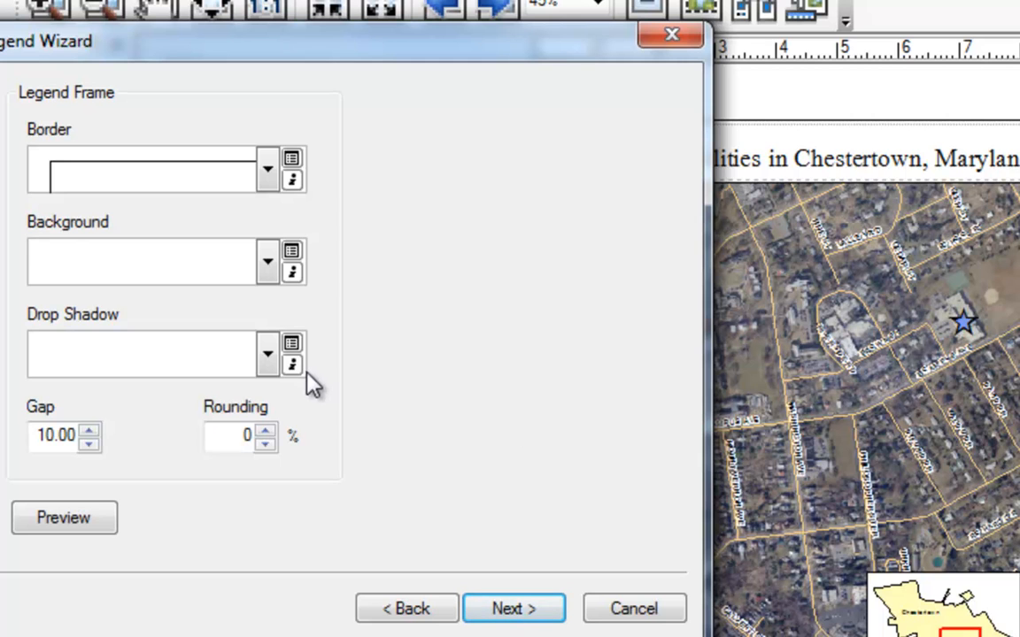
# Keep the default Roads patch and default spacing values and finish creating the legend.
pyautogui.click(518, 610)
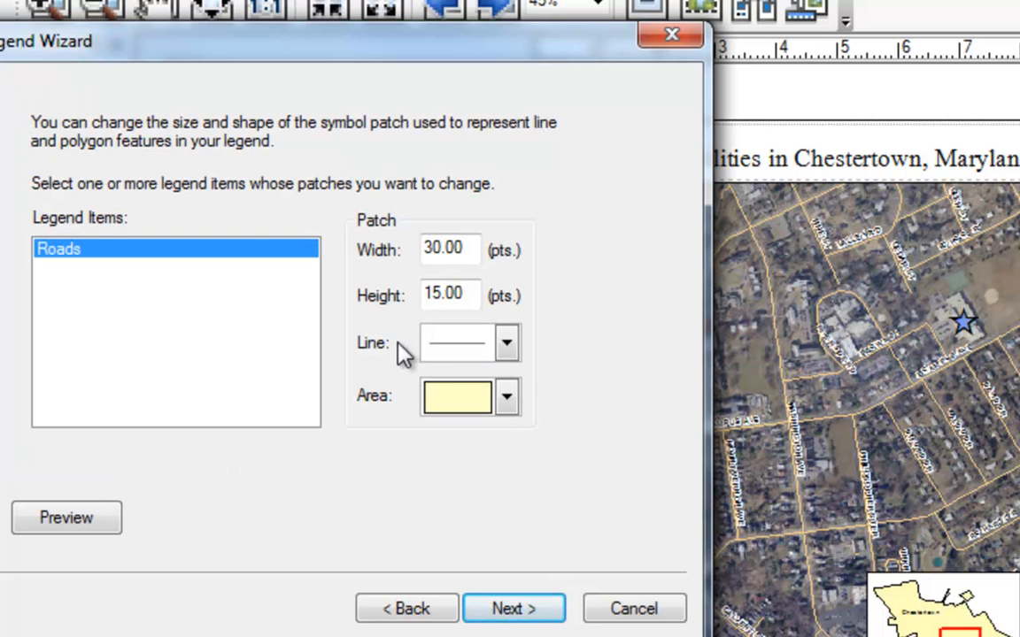
pyautogui.click(507, 345)
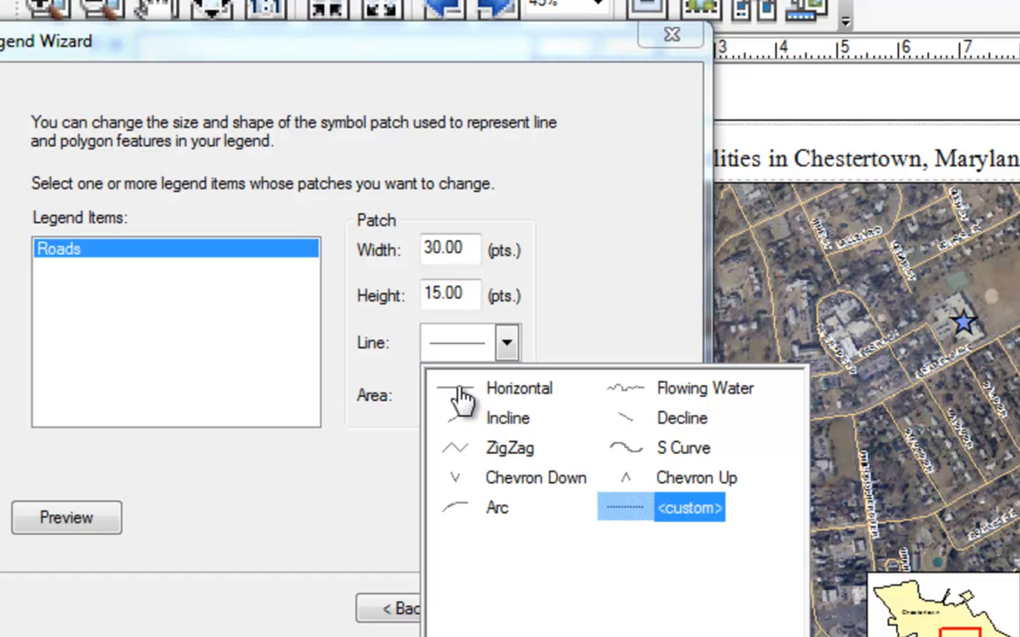
pyautogui.click(505, 345)
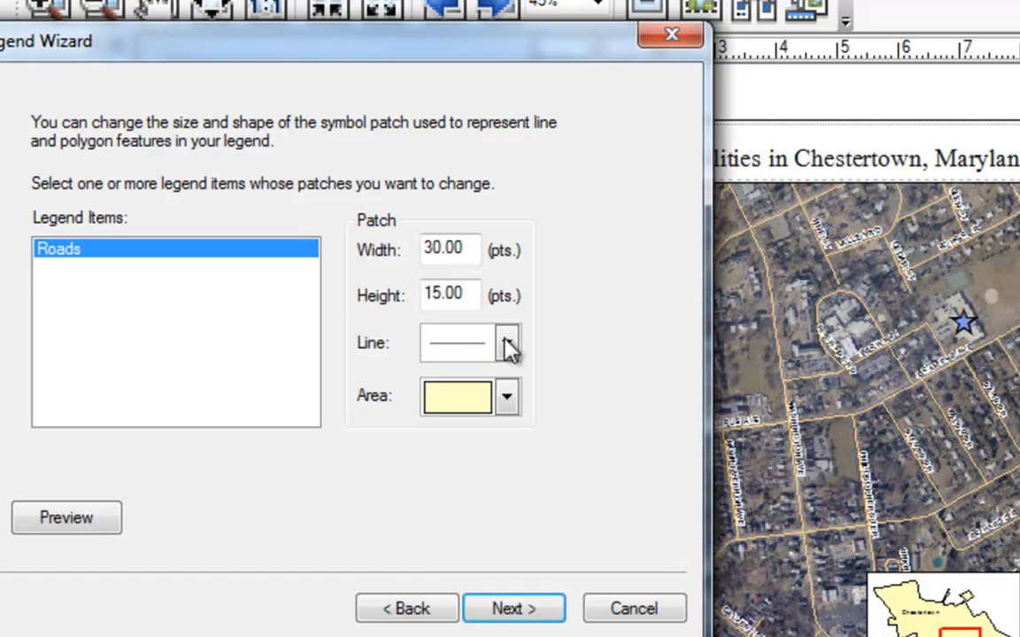
pyautogui.click(499, 617)
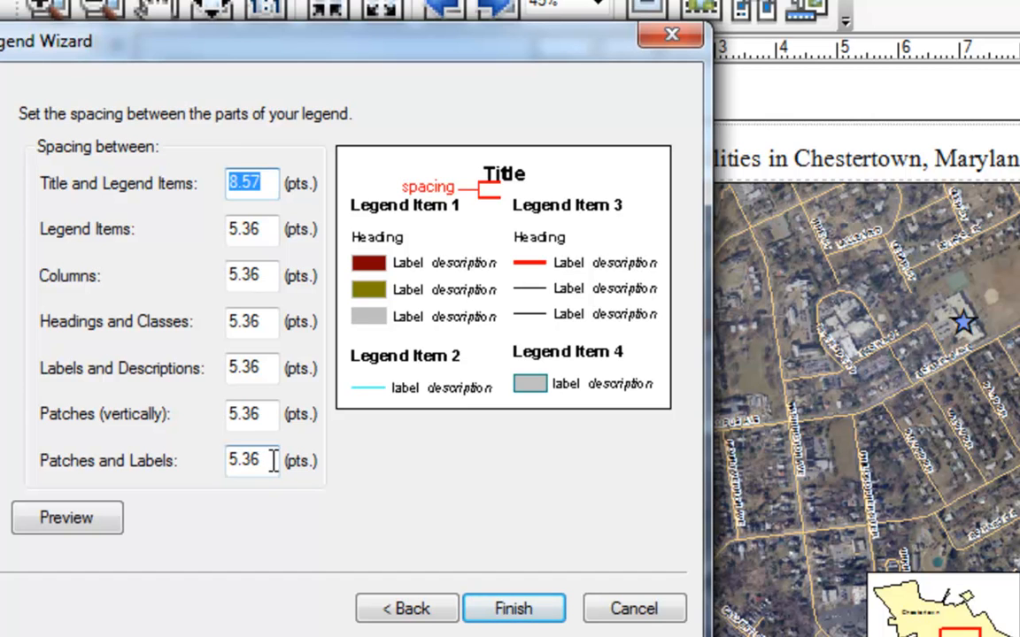
pyautogui.click(495, 611)
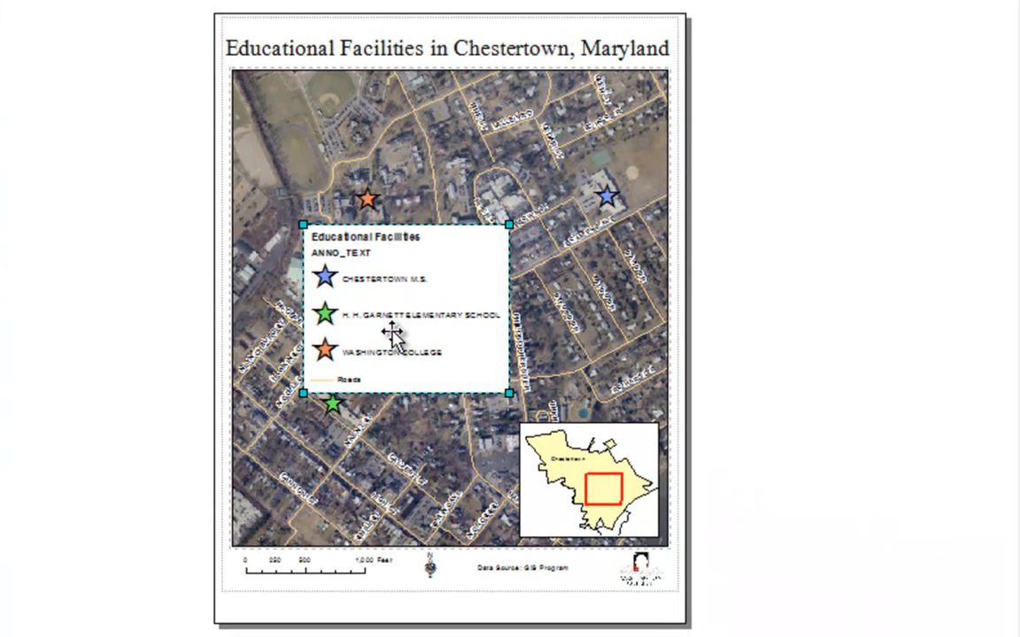
# Move the legend directly above the inset map and shrink it to roughly the inset's width.
pyautogui.moveTo(386, 326); pyautogui.dragTo(538, 349)
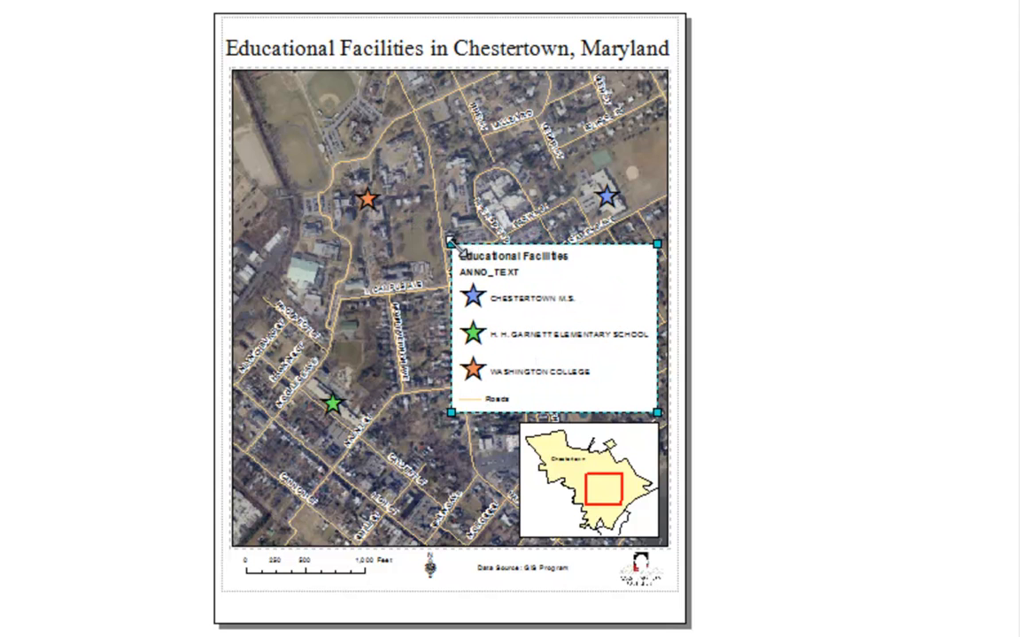
pyautogui.moveTo(452, 242); pyautogui.dragTo(520, 281)
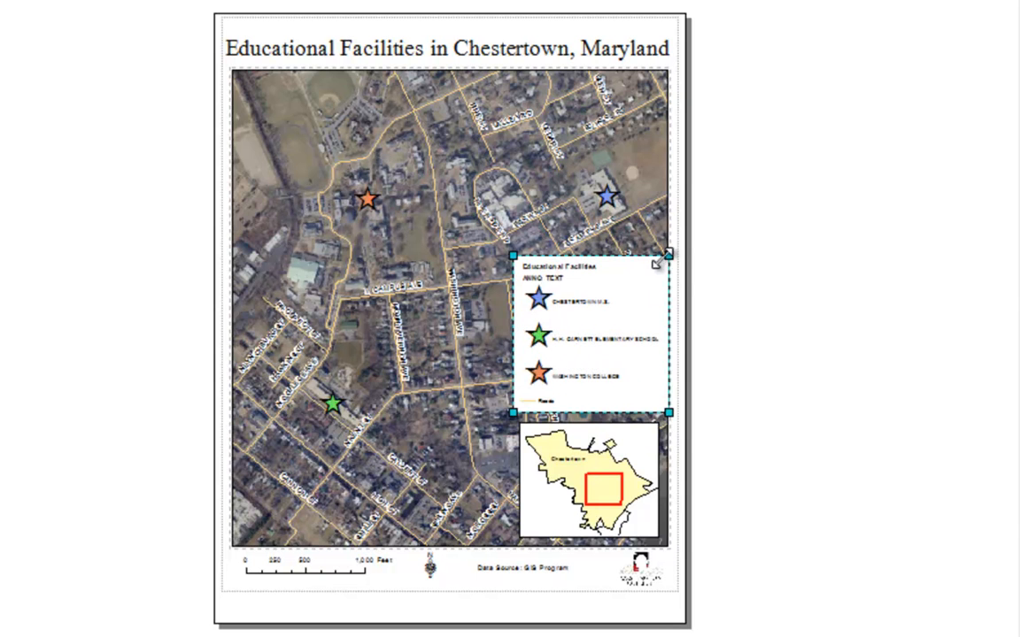
pyautogui.moveTo(671, 256); pyautogui.dragTo(640, 264)
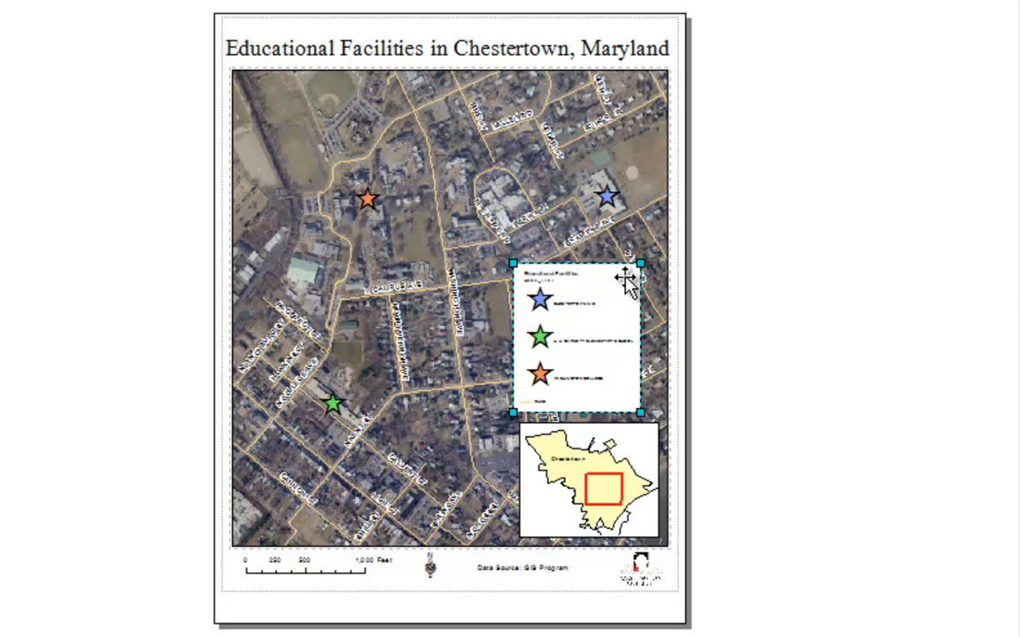
pyautogui.moveTo(591, 339); pyautogui.dragTo(599, 344)
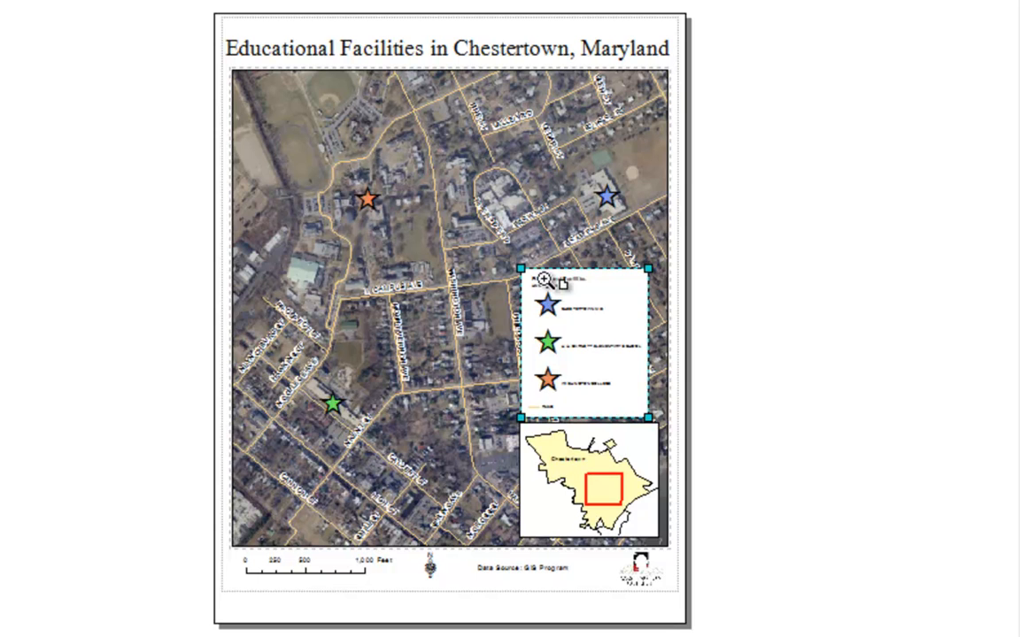
# Enlarge the legend slightly from its upper-right corner so its right edge lines up with the inset map.
pyautogui.moveTo(474, 237); pyautogui.dragTo(749, 565)
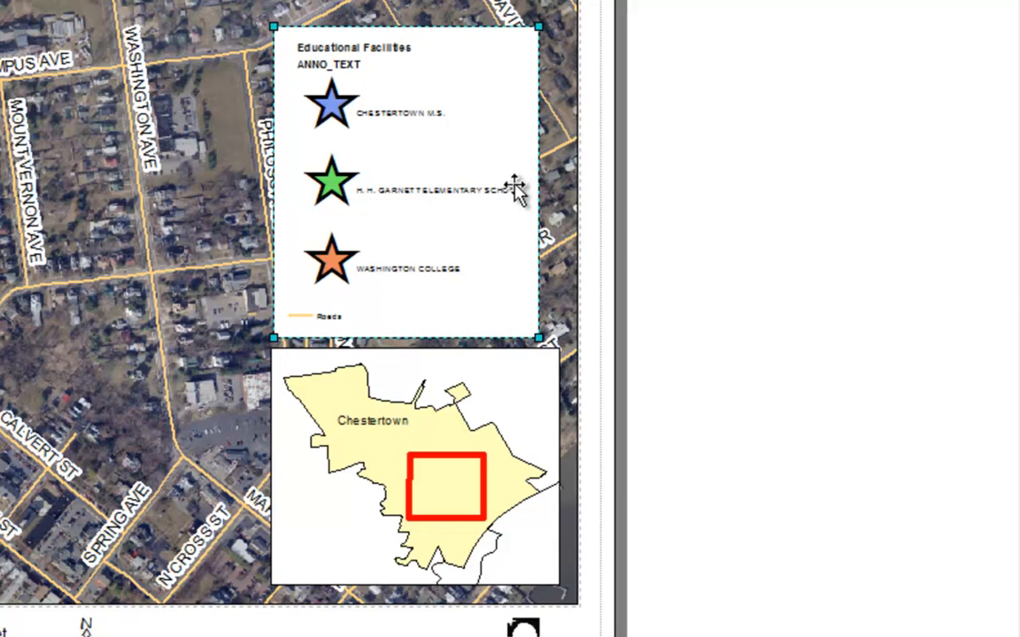
pyautogui.moveTo(539, 27); pyautogui.dragTo(541, 25)
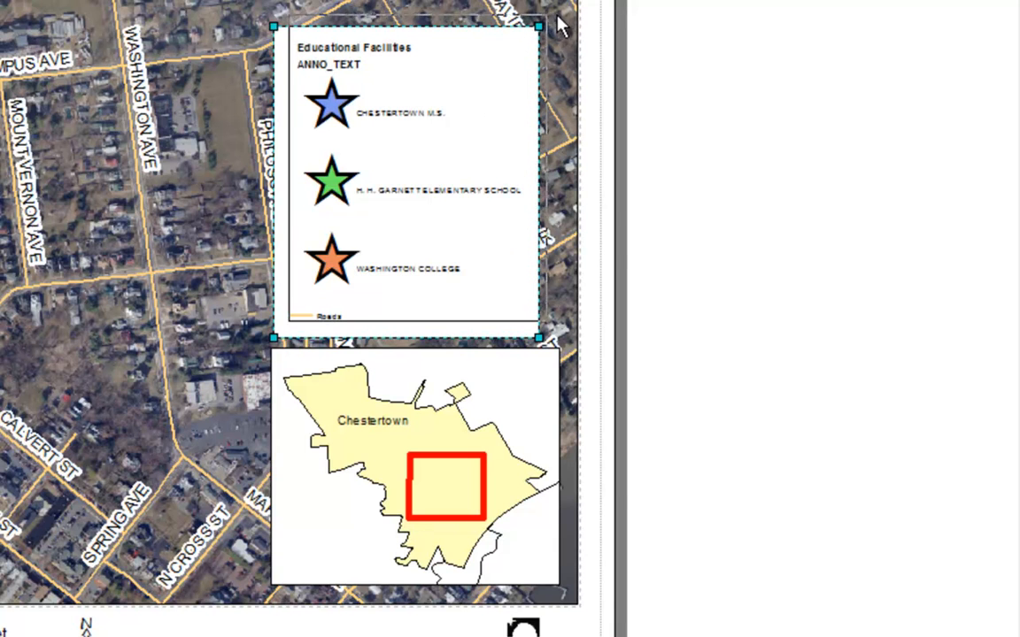
pyautogui.moveTo(561, 11); pyautogui.dragTo(561, 12)
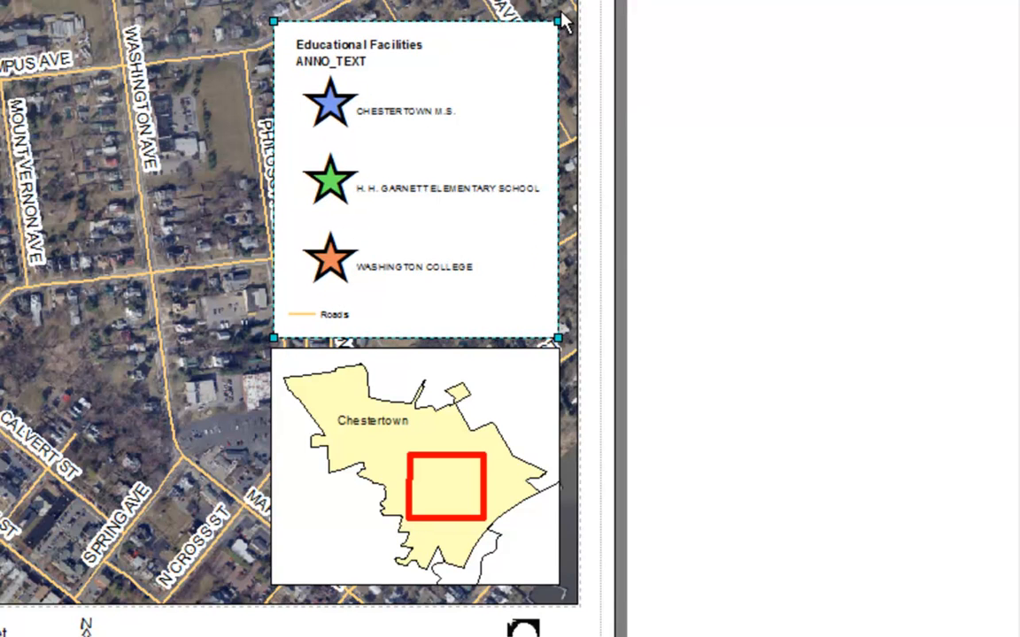
pyautogui.click(602, 348)
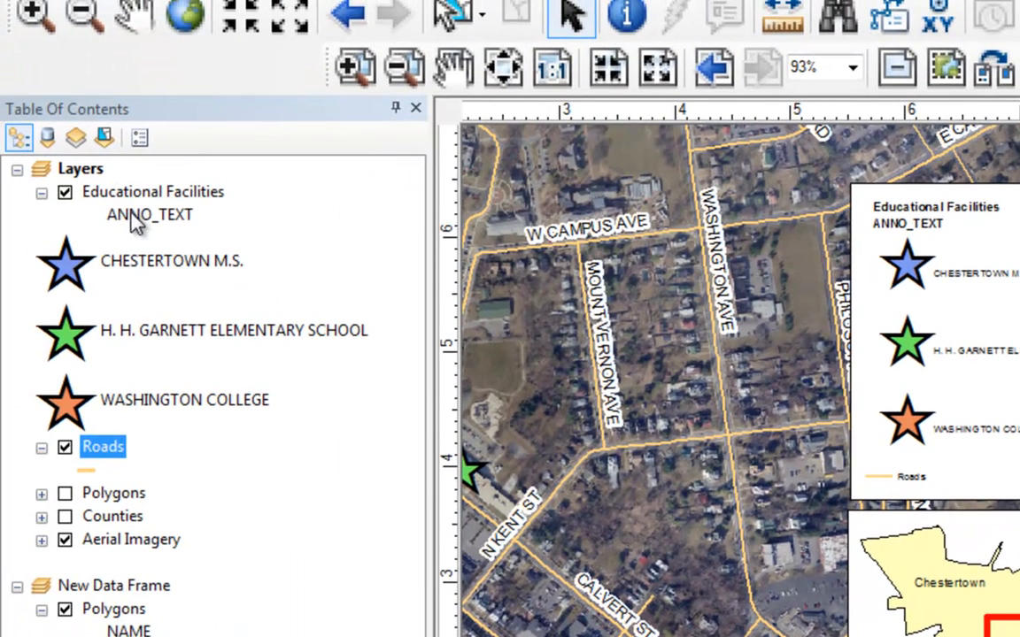
# Delete the ANNO_TEXT heading under the Educational Facilities layer so it drops out of the legend.
pyautogui.click(135, 221)
pyautogui.click(135, 221)
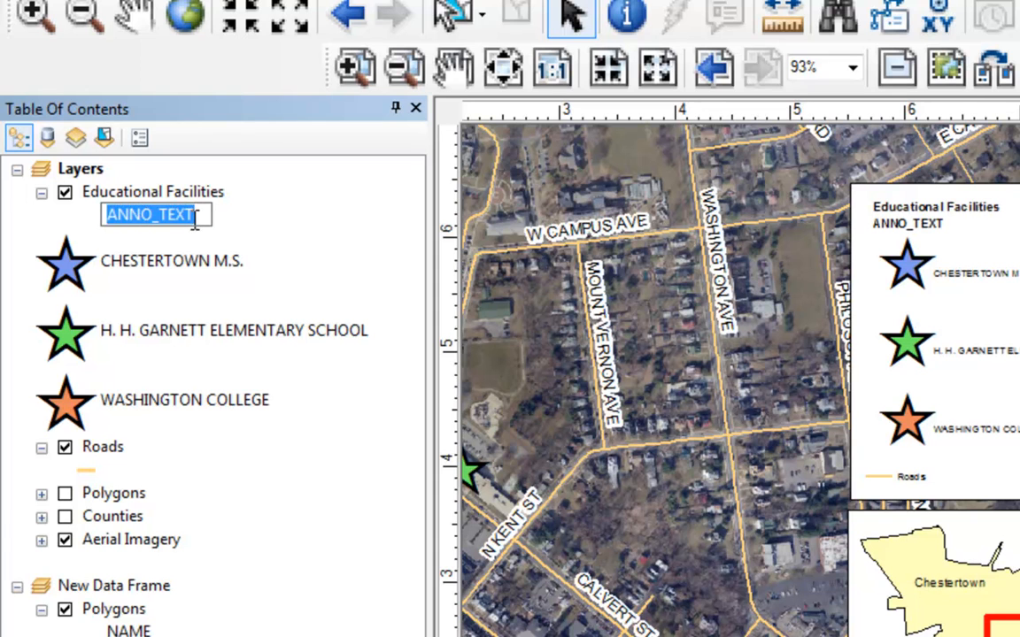
pyautogui.press('BackSpace')
pyautogui.press('Return')
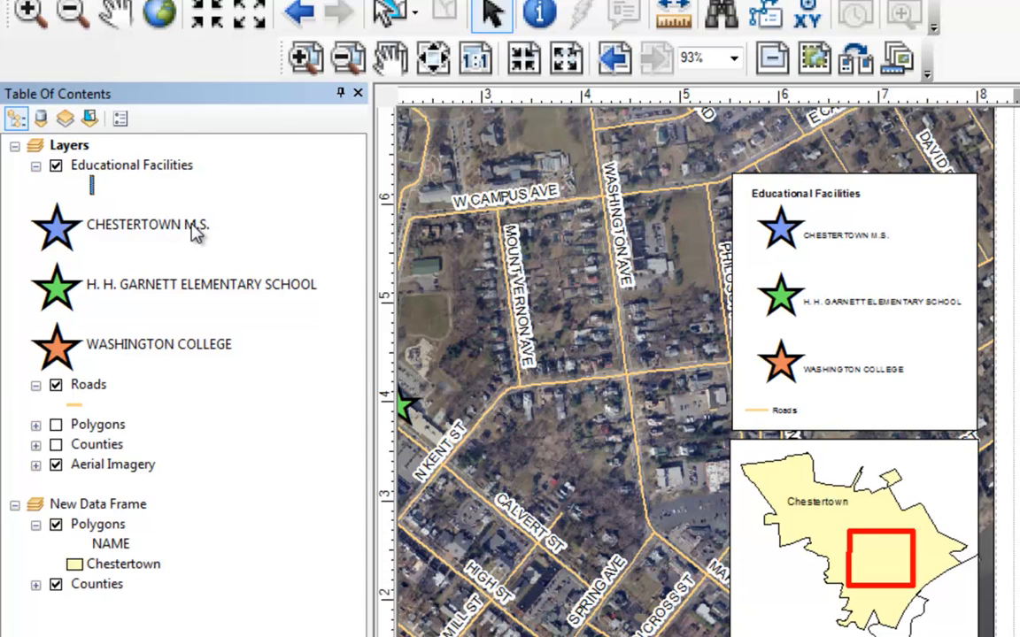
# Change the CHESTERTOWN M.S. class label to CHESTERTOWN MIDDLE SCHOOL.
pyautogui.click(191, 227)
pyautogui.click(202, 227)
pyautogui.moveTo(222, 224); pyautogui.dragTo(204, 227)
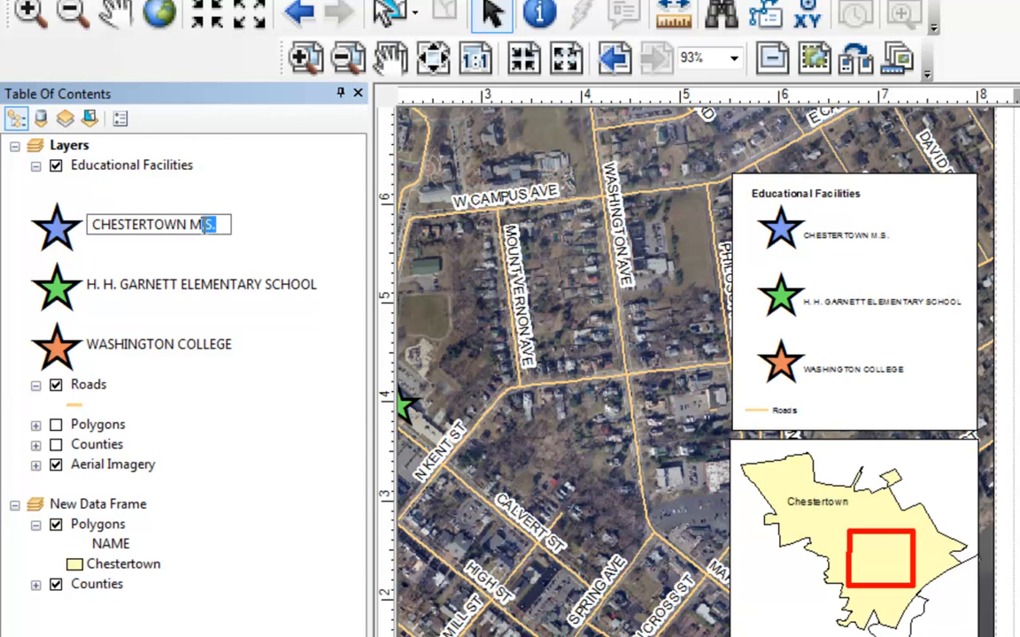
pyautogui.press('BackSpace')
pyautogui.write('iddle')
pyautogui.press('BackSpace')
pyautogui.press('BackSpace')
pyautogui.press('BackSpace')
pyautogui.press('BackSpace')
pyautogui.press('BackSpace')
pyautogui.press('BackSpace')
pyautogui.write('MIDDLESCHOOL')
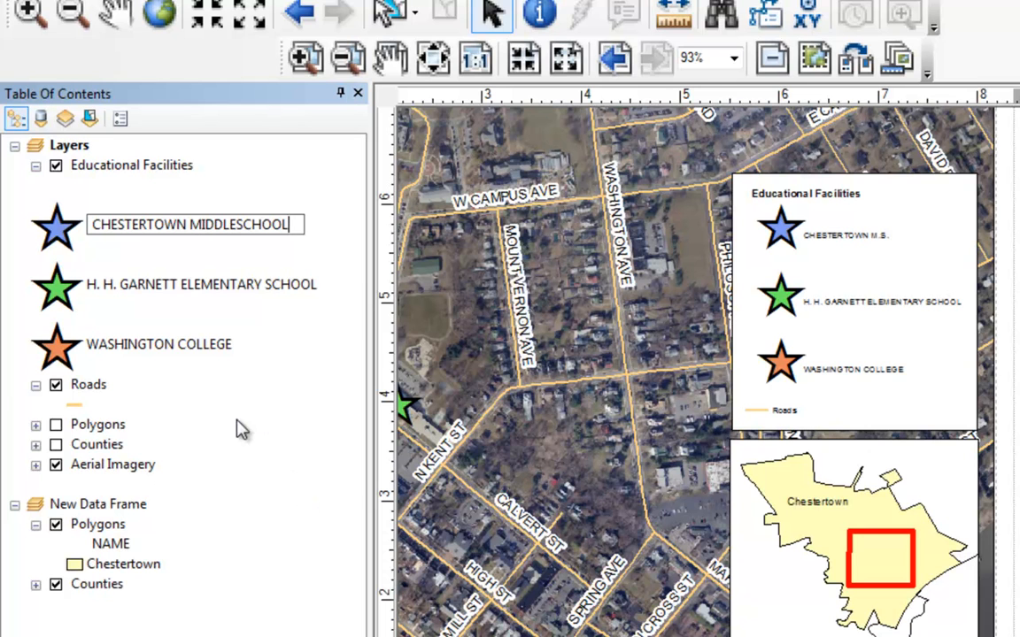
pyautogui.click(235, 224)
pyautogui.press('Return')
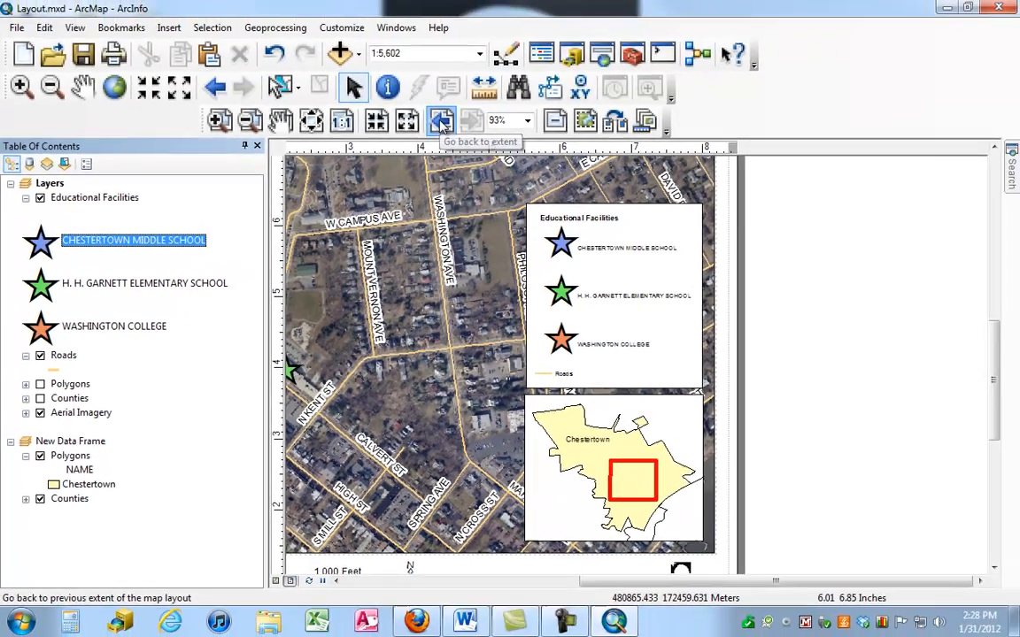
# Save the map document under the new name Stews Map in the Map_Layouts folder.
pyautogui.click(441, 124)
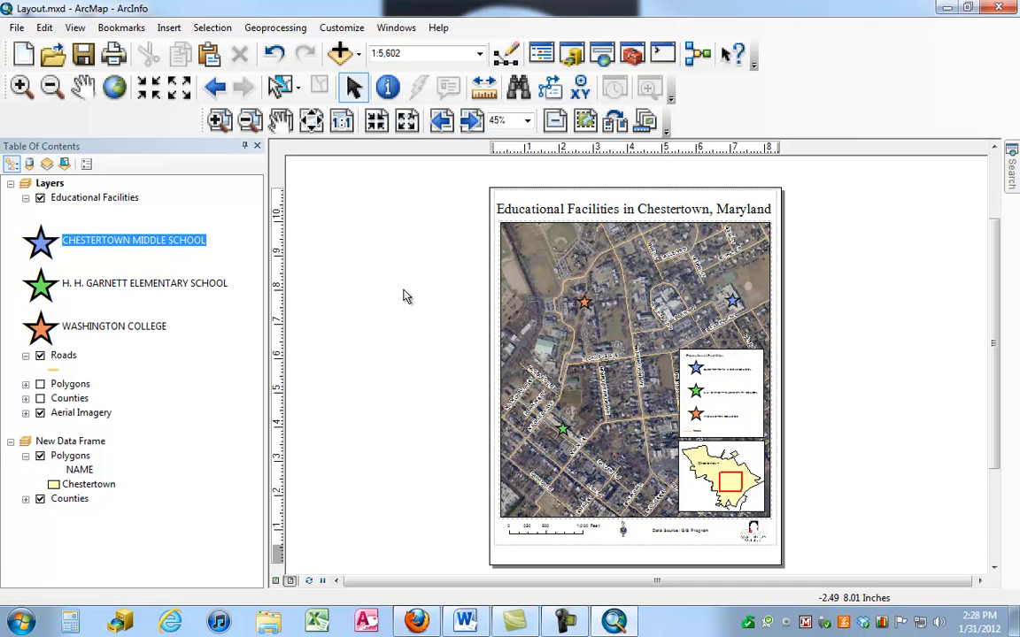
pyautogui.click(17, 29)
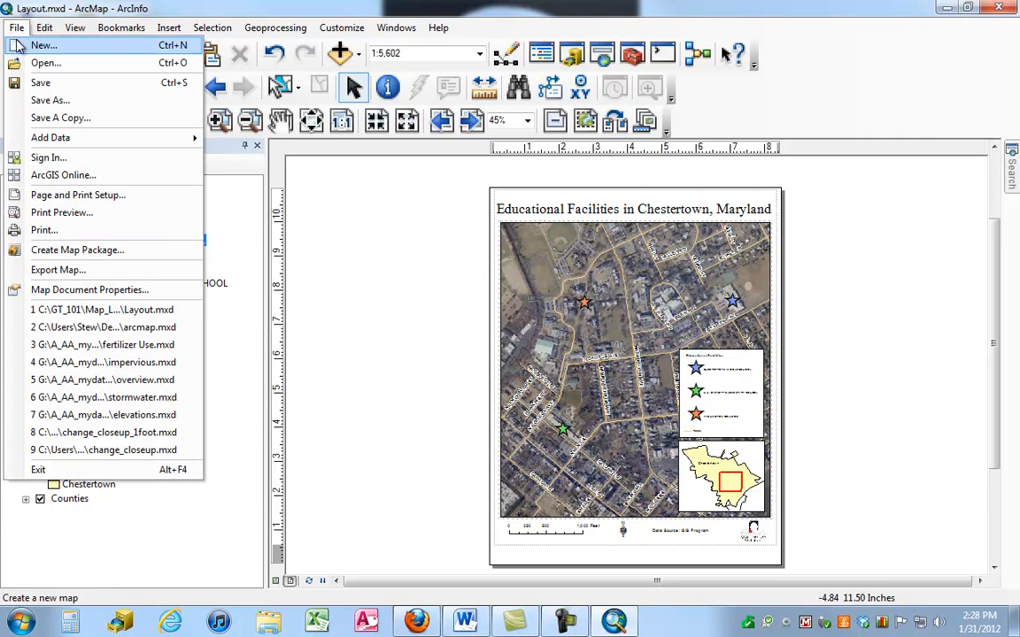
pyautogui.click(36, 103)
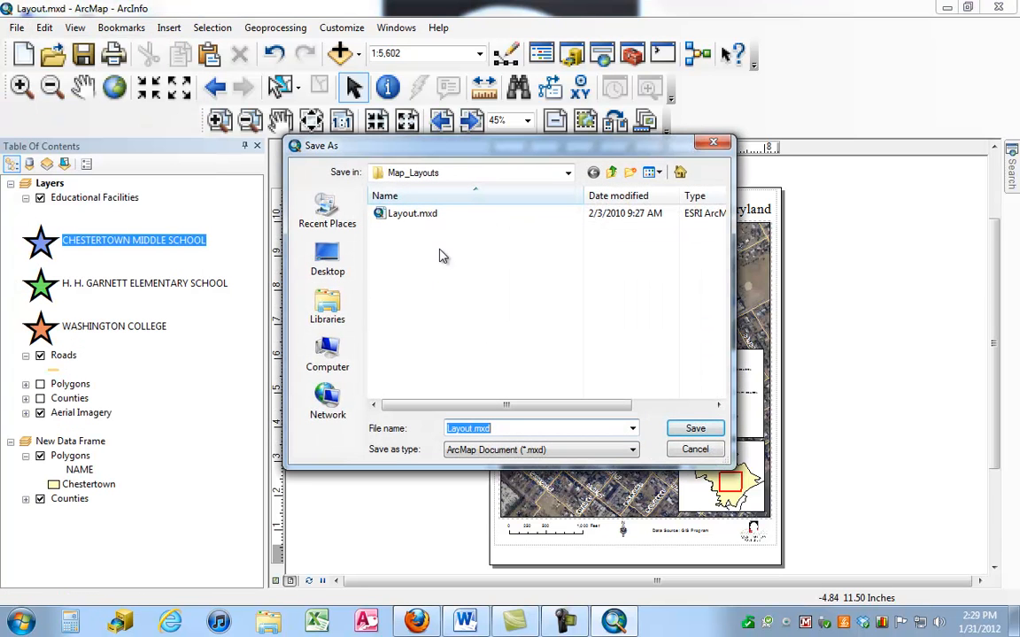
pyautogui.moveTo(483, 431); pyautogui.dragTo(375, 427)
pyautogui.write('s')
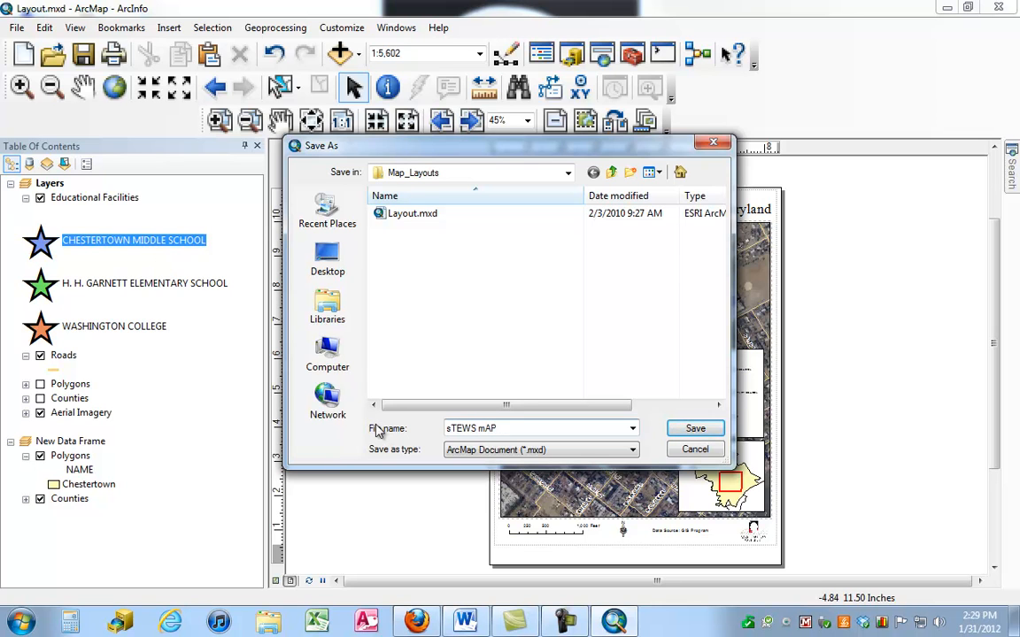
pyautogui.write('TEWS mA')
pyautogui.press('BackSpace')
pyautogui.press('BackSpace')
pyautogui.press('BackSpace')
pyautogui.press('BackSpace')
pyautogui.press('BackSpace')
pyautogui.press('BackSpace')
pyautogui.press('BackSpace')
pyautogui.press('BackSpace')
pyautogui.write('Stews Map')
pyautogui.click(695, 429)
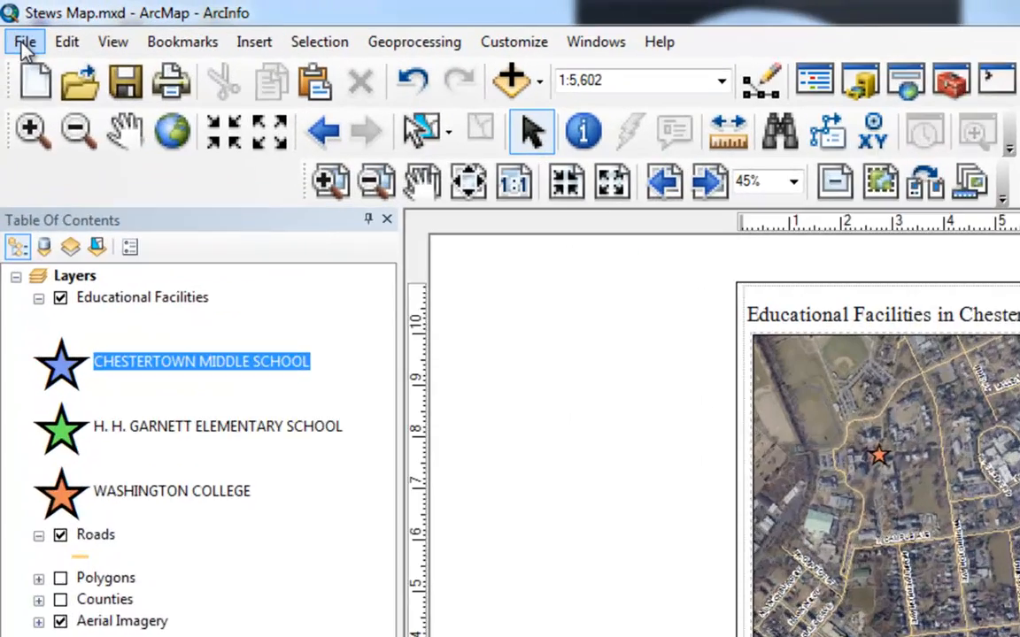
# Export the layout as the JPEG Stews Map.jpg at 200 dpi into C:\GT_101\Map_Layouts\Chestertown_MD\Map_Layouts.
pyautogui.click(17, 29)
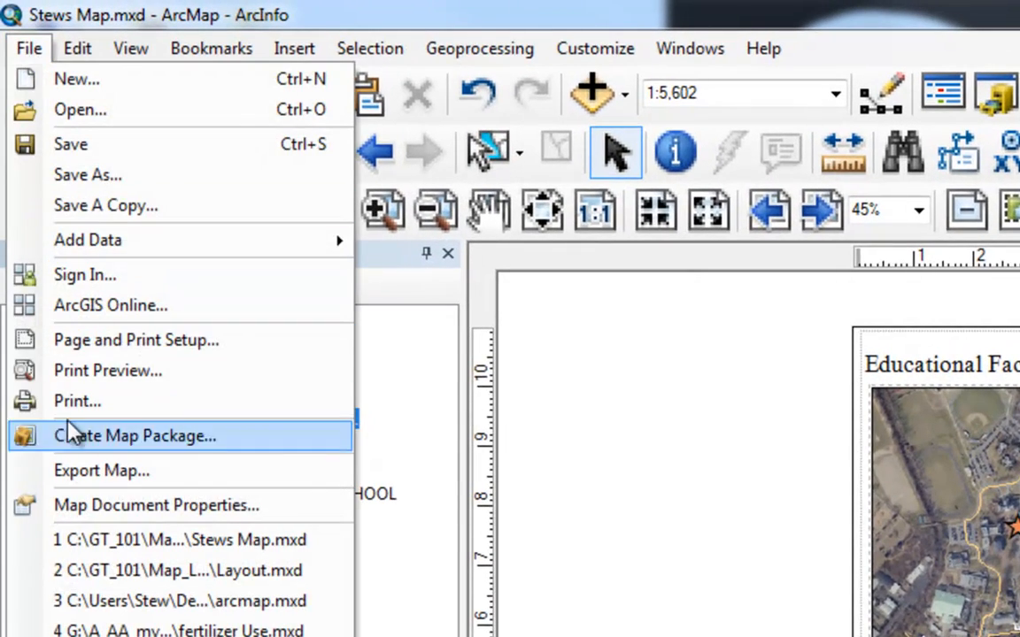
pyautogui.click(102, 472)
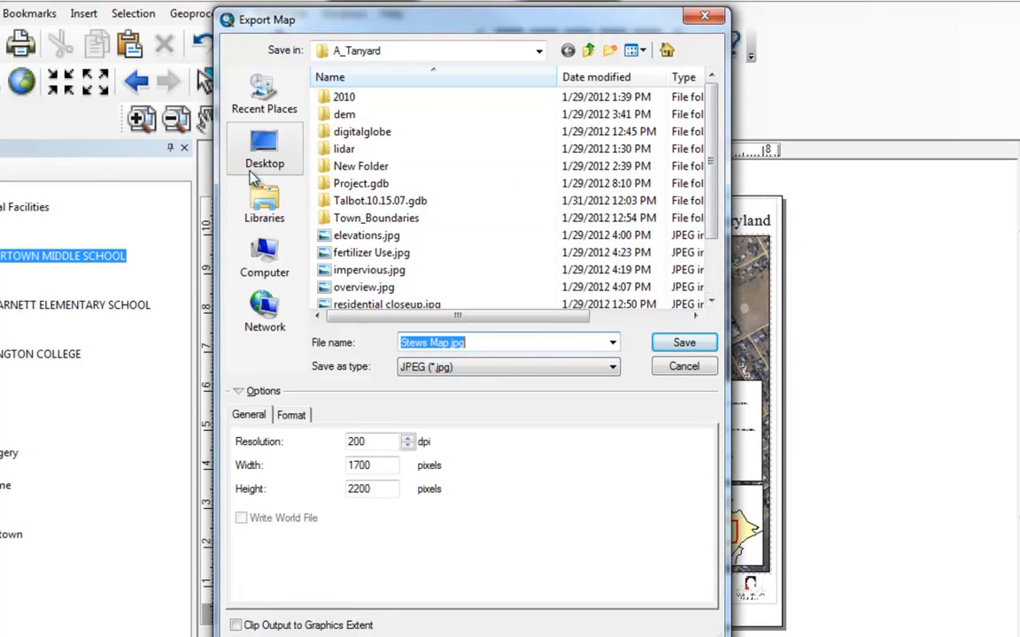
pyautogui.click(264, 255)
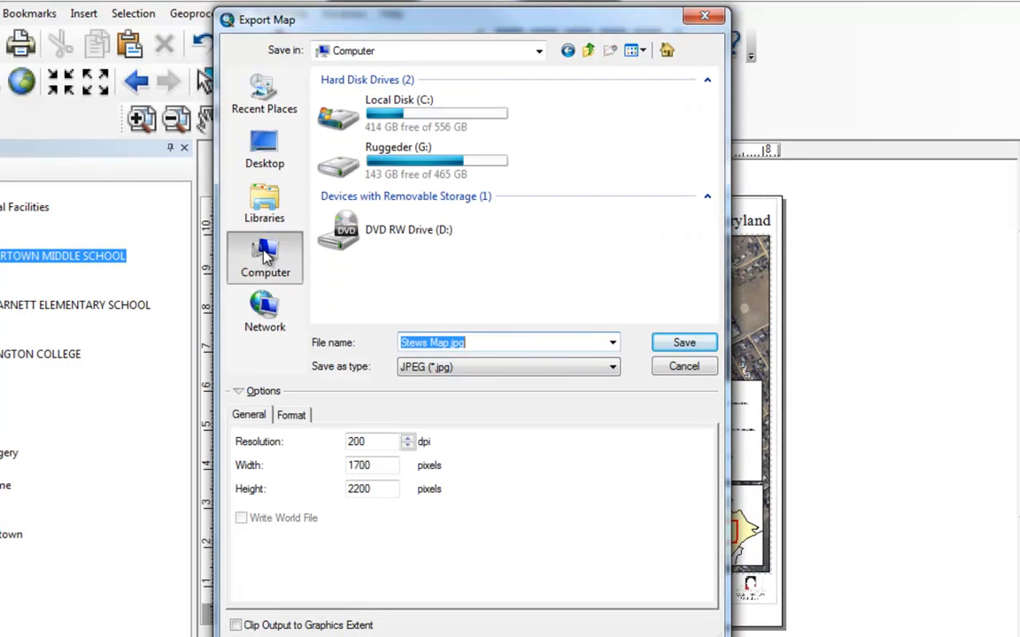
pyautogui.doubleClick(385, 110)
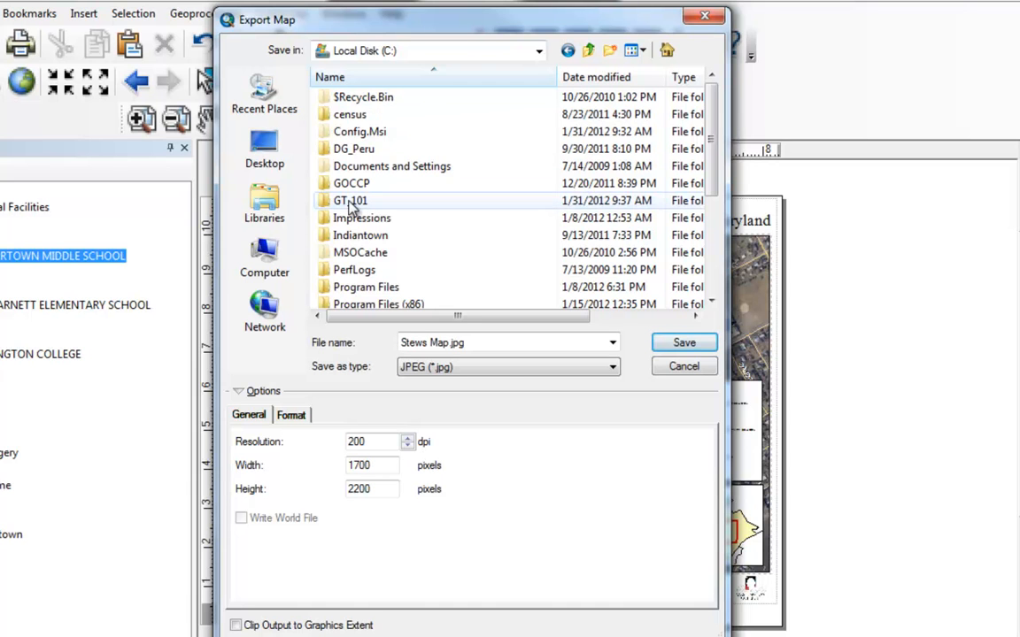
pyautogui.doubleClick(355, 207)
pyautogui.doubleClick(367, 166)
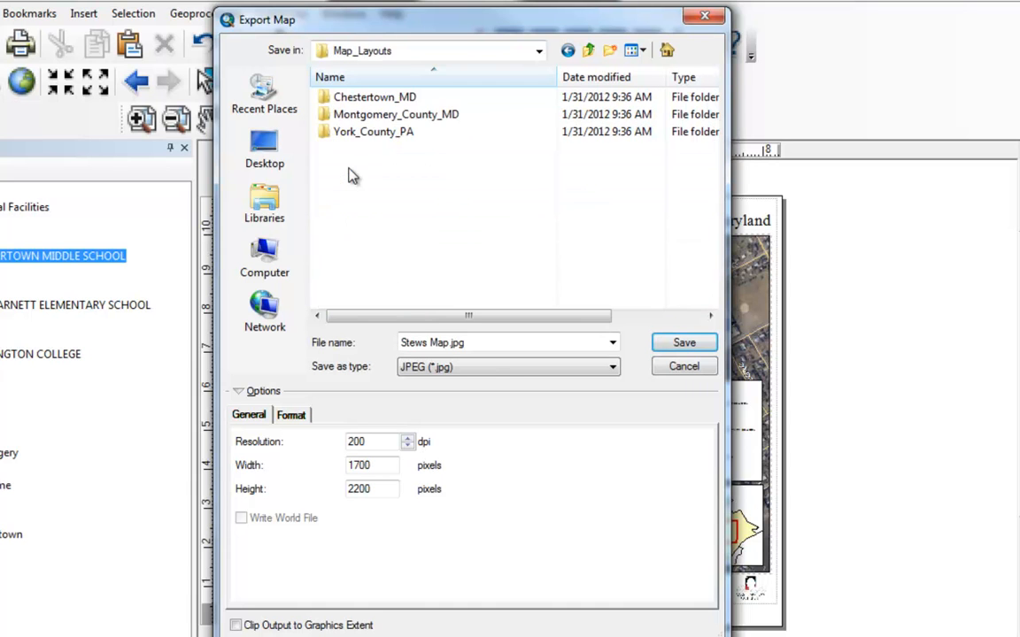
pyautogui.click(352, 99)
pyautogui.doubleClick(353, 99)
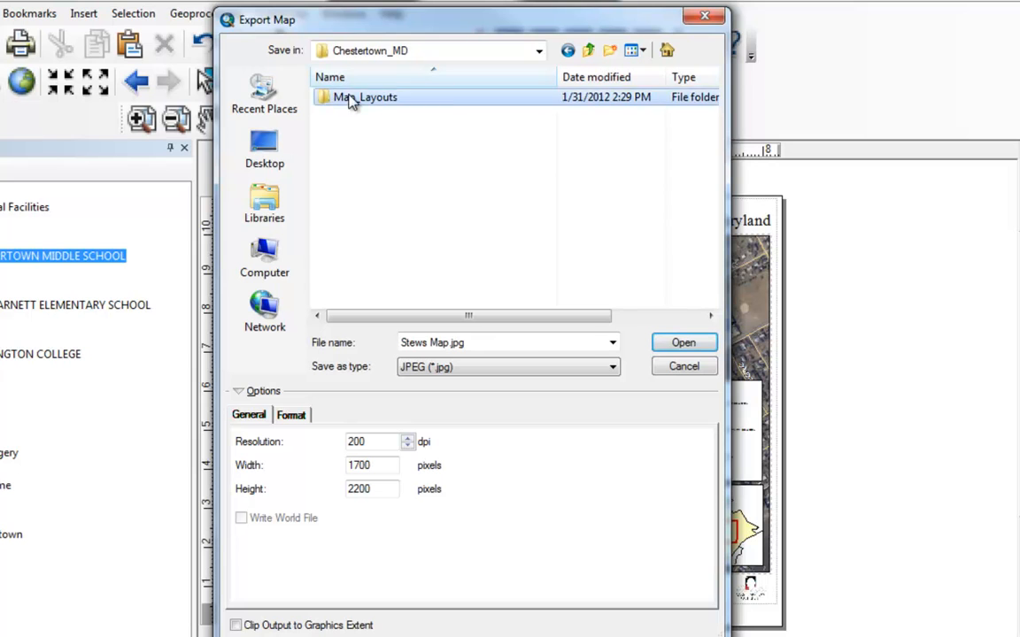
pyautogui.doubleClick(349, 99)
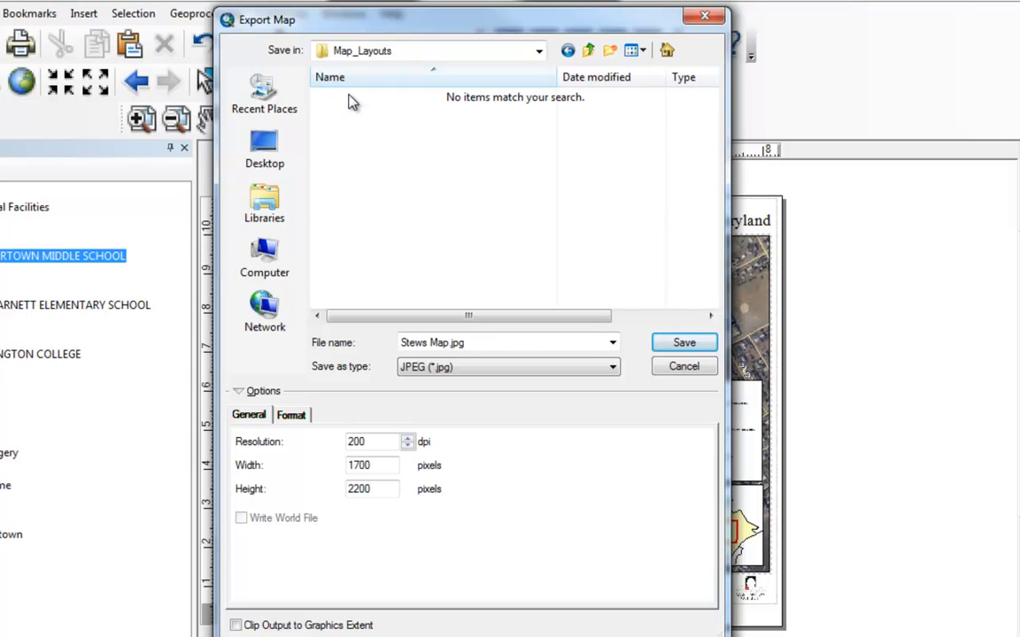
pyautogui.click(459, 375)
pyautogui.click(670, 349)
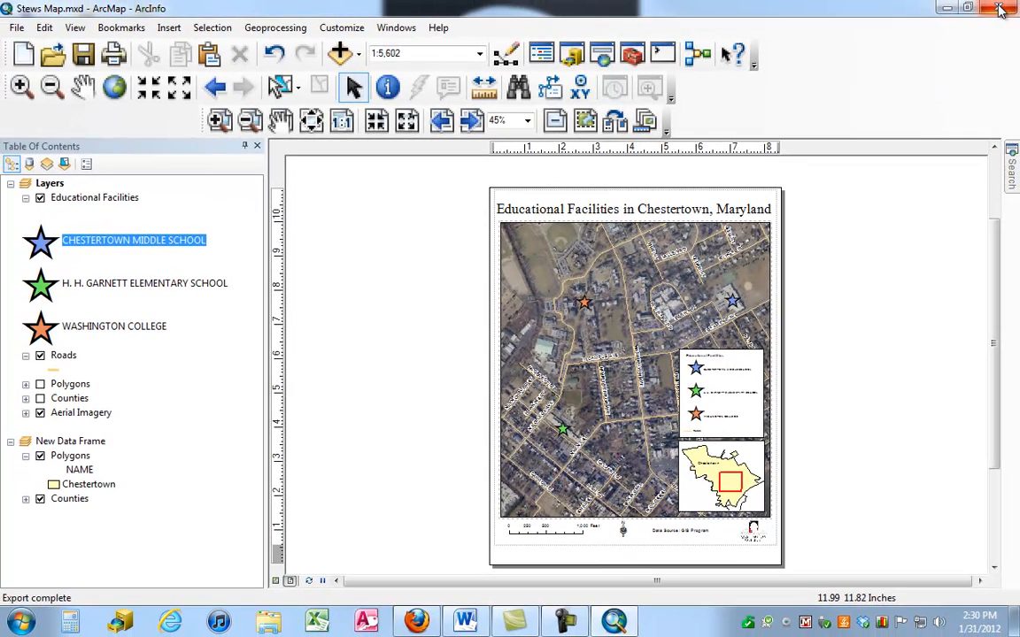
# Close ArcMap and open a Windows Explorer window.
pyautogui.click(1001, 8)
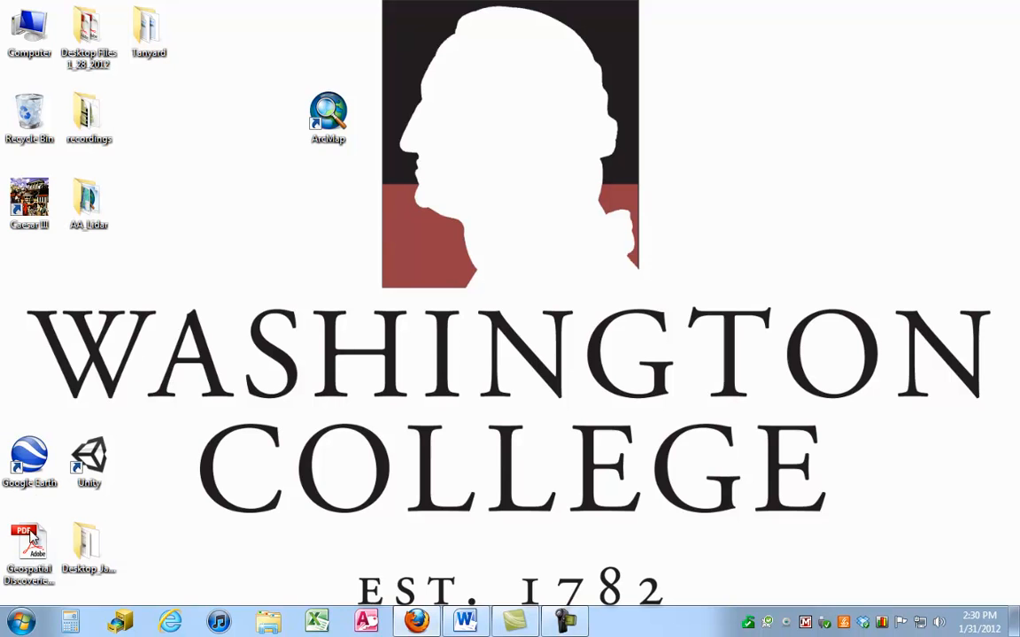
pyautogui.click(21, 622)
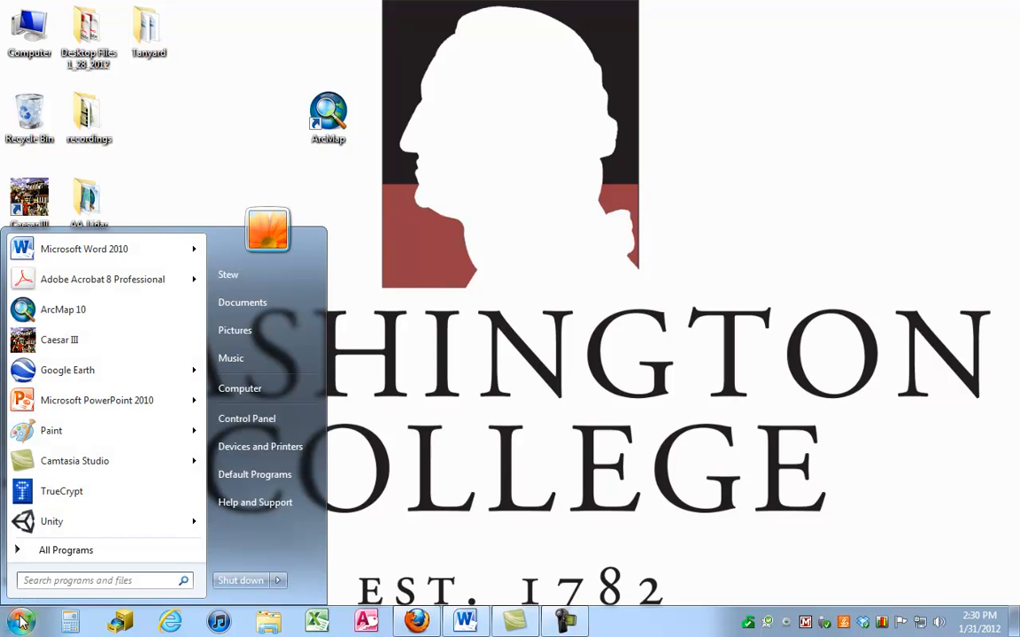
pyautogui.rightClick(25, 621)
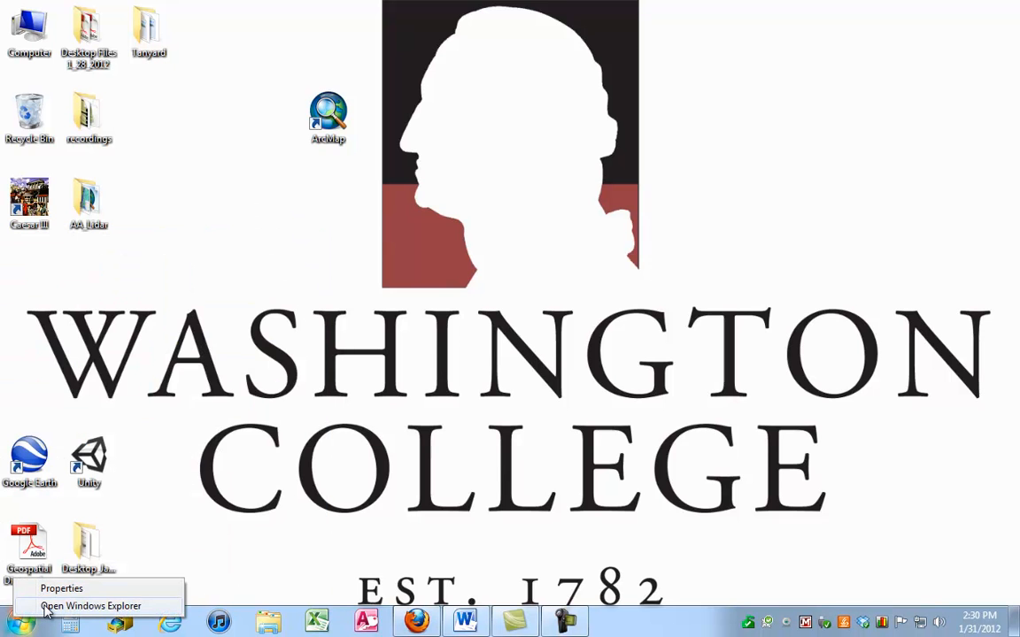
pyautogui.click(53, 606)
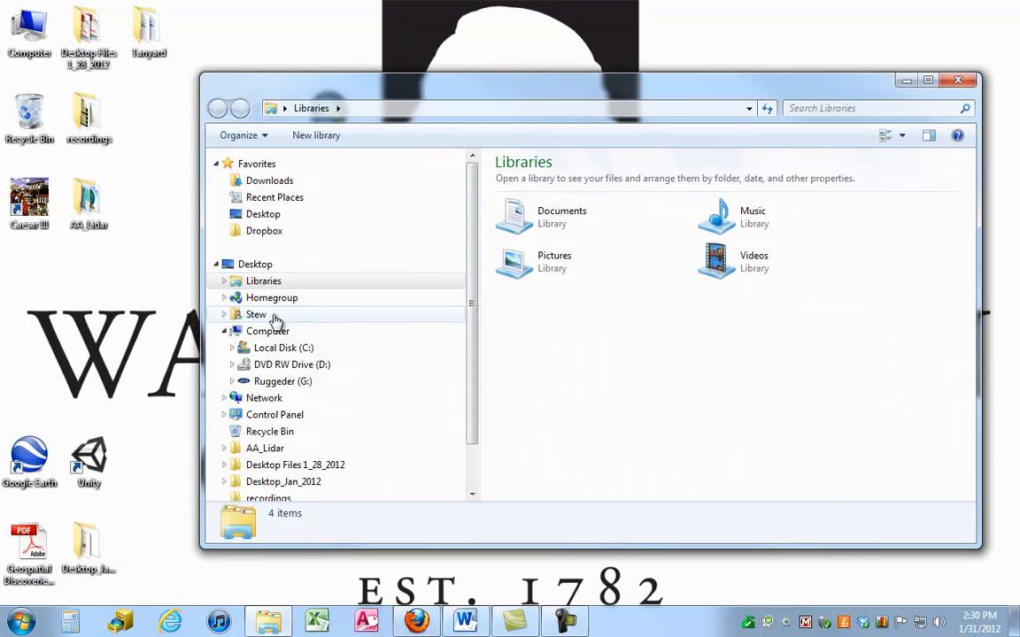
# Open the exported Stews Map.jpg from C:\GT_101\Map_Layouts\Chestertown_MD\Map_Layouts to check the finished map.
pyautogui.click(255, 350)
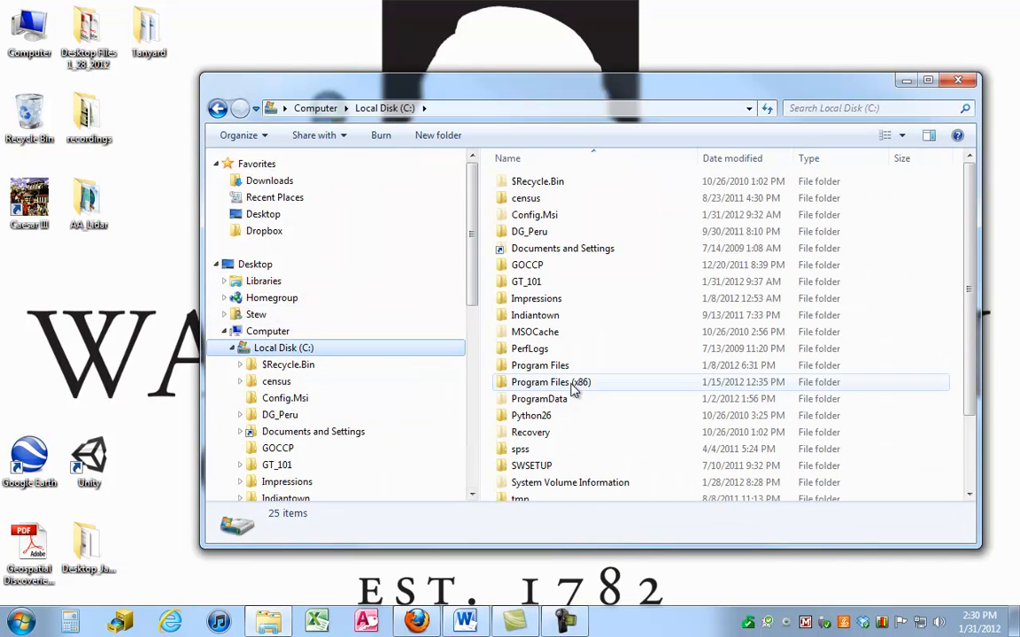
pyautogui.doubleClick(524, 284)
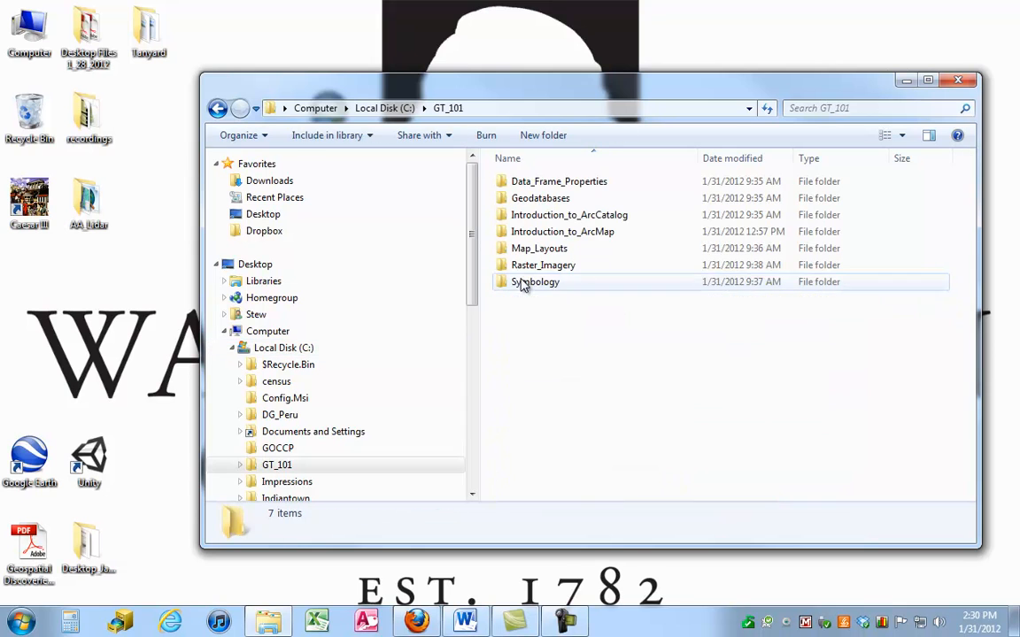
pyautogui.doubleClick(542, 252)
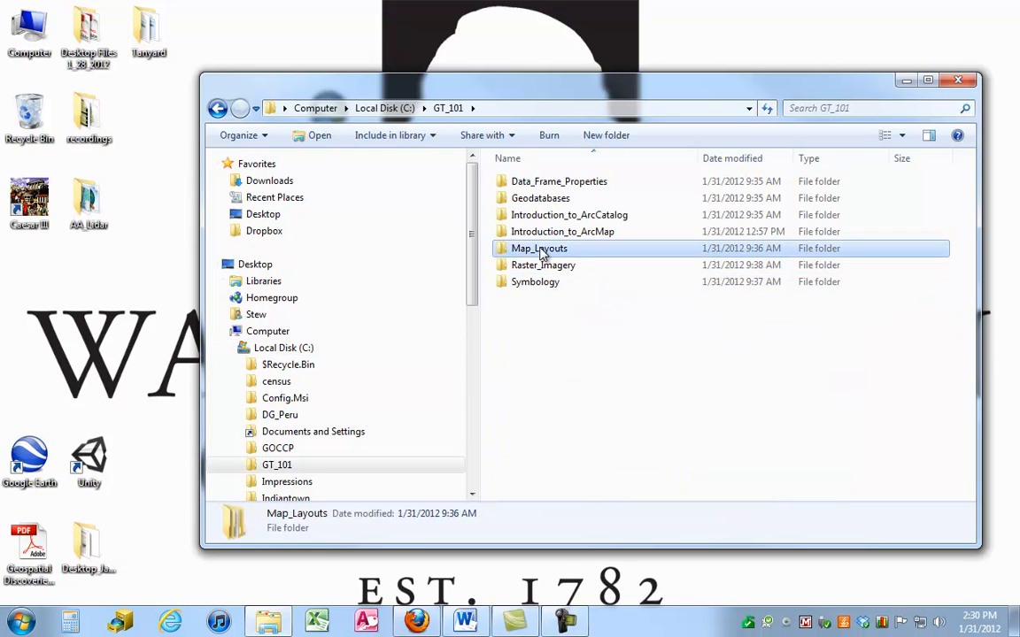
pyautogui.doubleClick(542, 184)
pyautogui.doubleClick(542, 187)
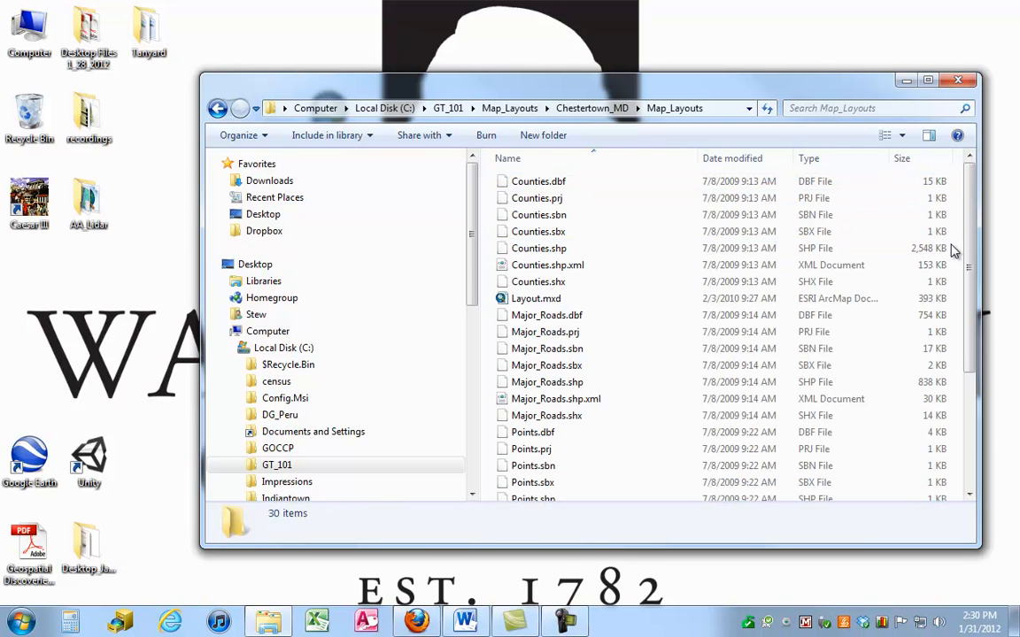
pyautogui.moveTo(974, 251); pyautogui.dragTo(985, 389)
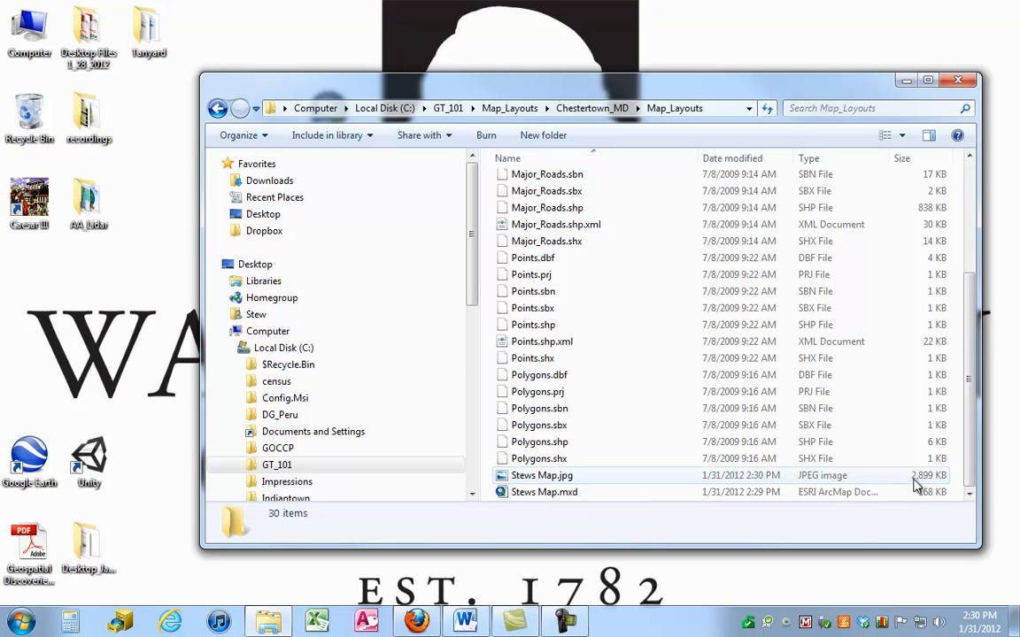
pyautogui.doubleClick(534, 479)
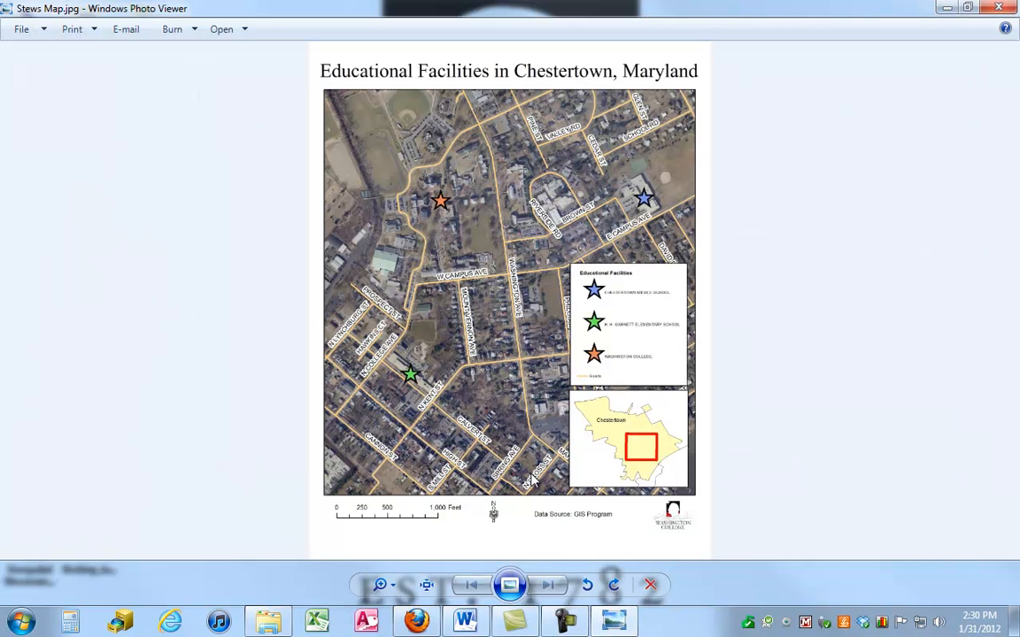